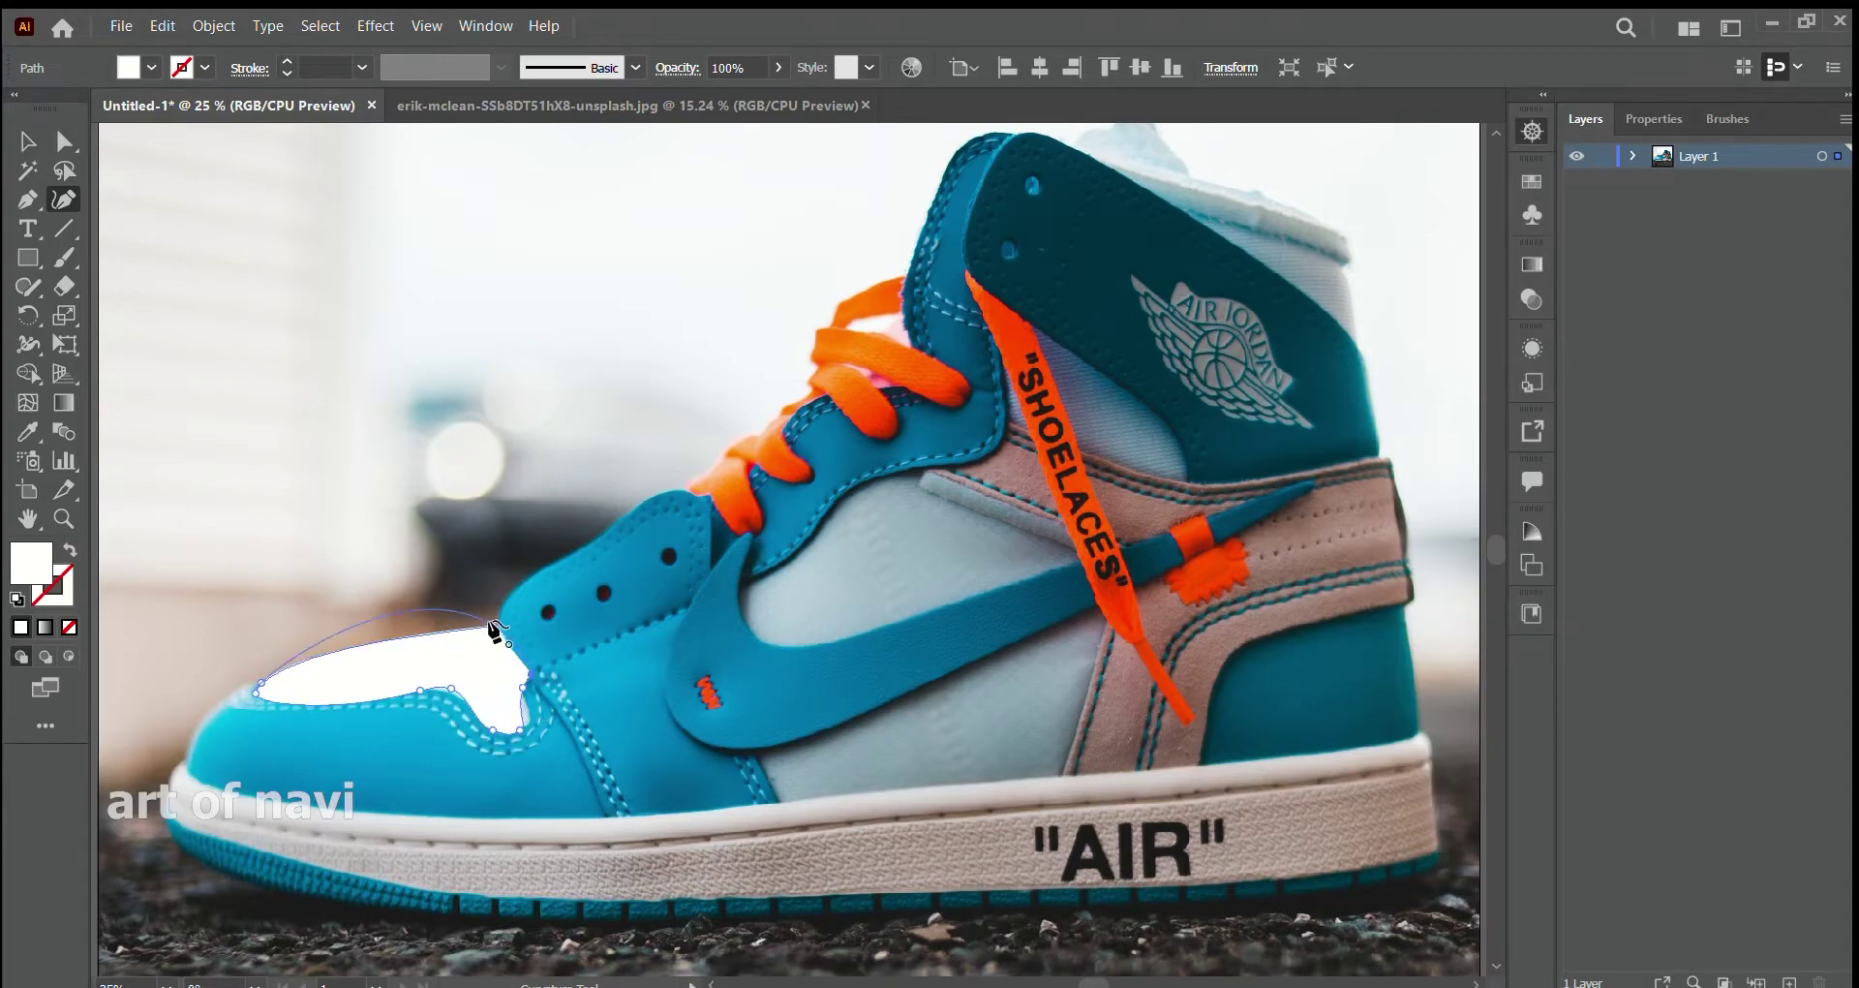
# - Close and curve the toe cap outline, then trace the eyestay panel and collar
pyautogui.click(504, 640)
pyautogui.hotkey('shift', 'x')
pyautogui.moveTo(405, 620); pyautogui.dragTo(409, 652)
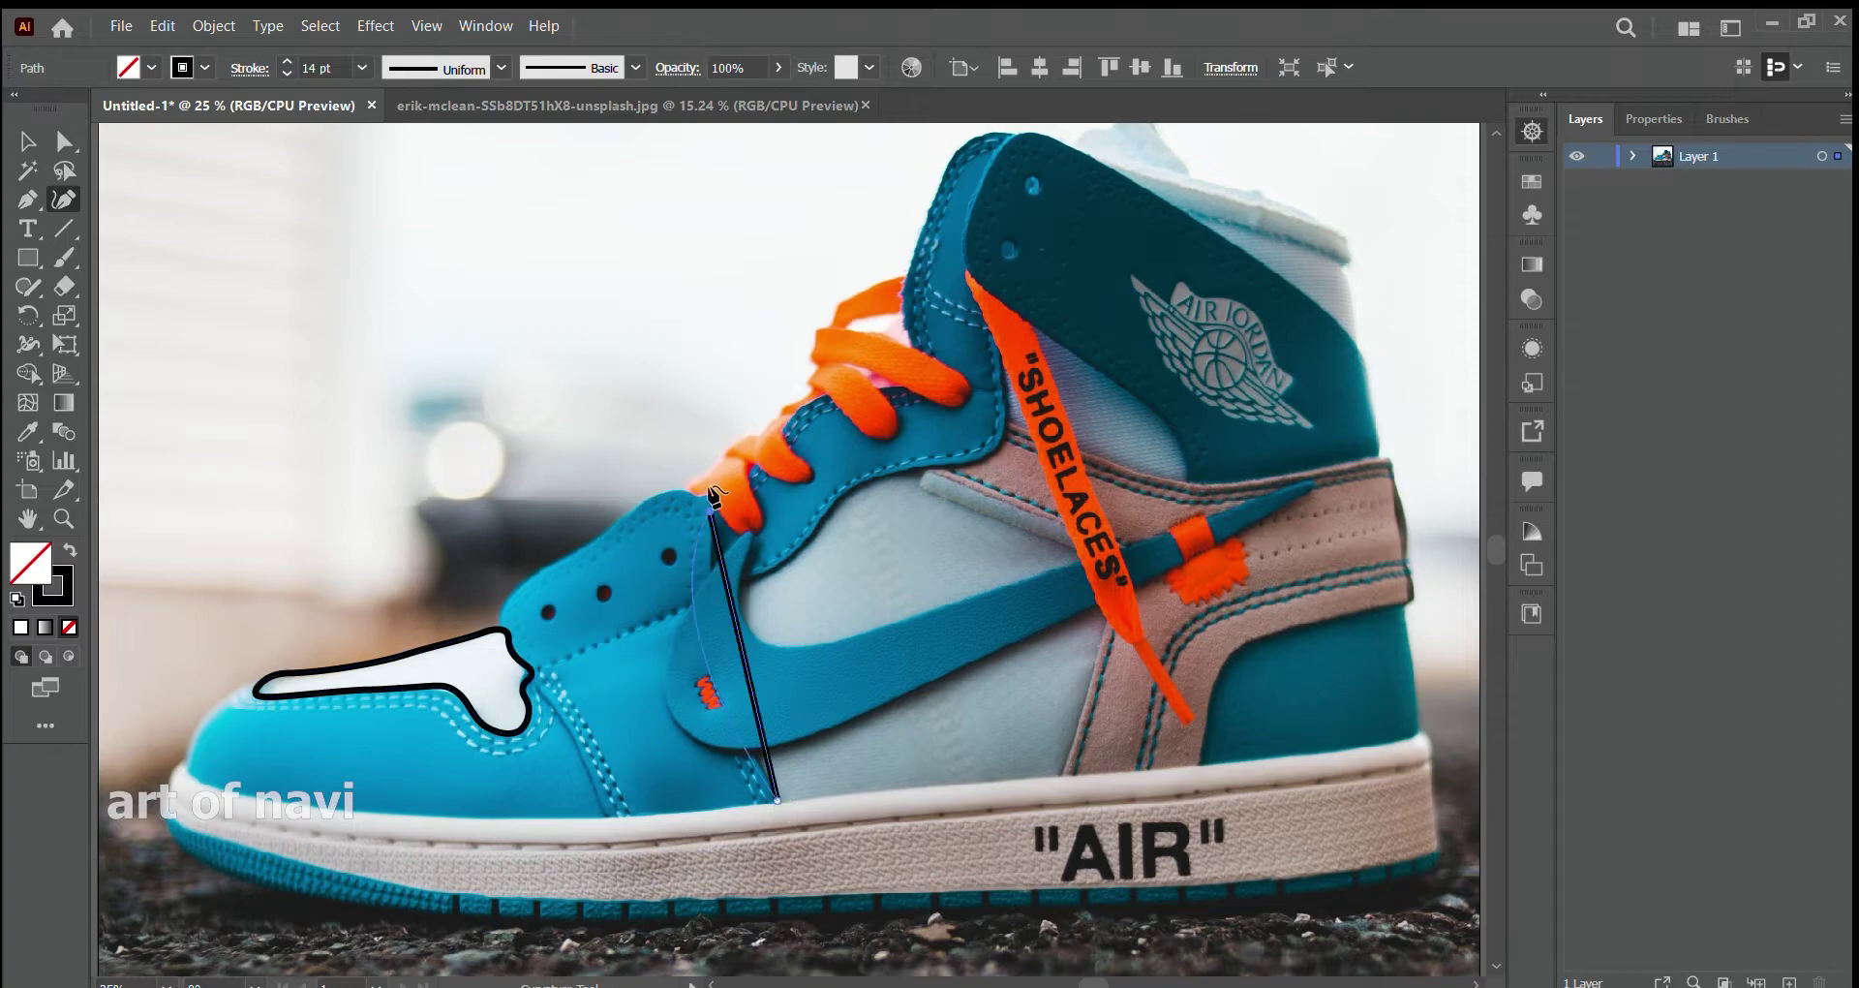
pyautogui.click(640, 499)
pyautogui.click(558, 704)
pyautogui.click(600, 822)
pyautogui.click(777, 802)
pyautogui.click(743, 715)
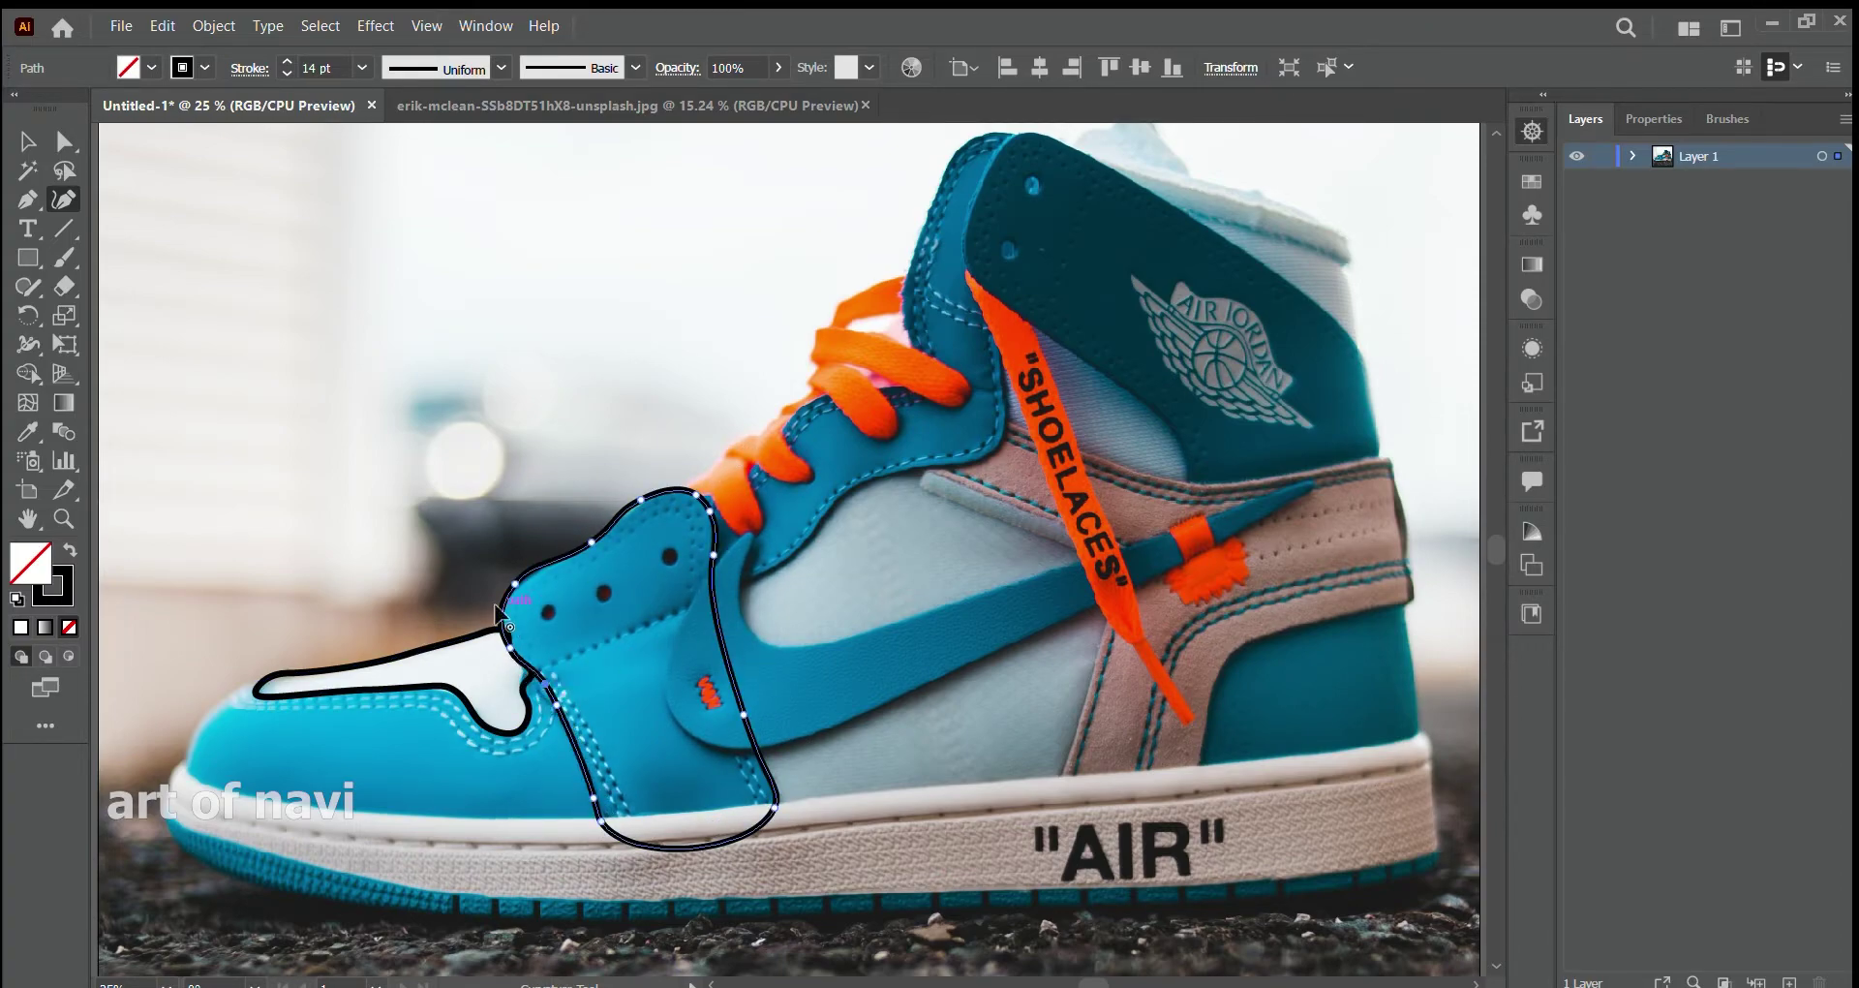
pyautogui.click(524, 662)
pyautogui.click(1012, 130)
pyautogui.click(949, 168)
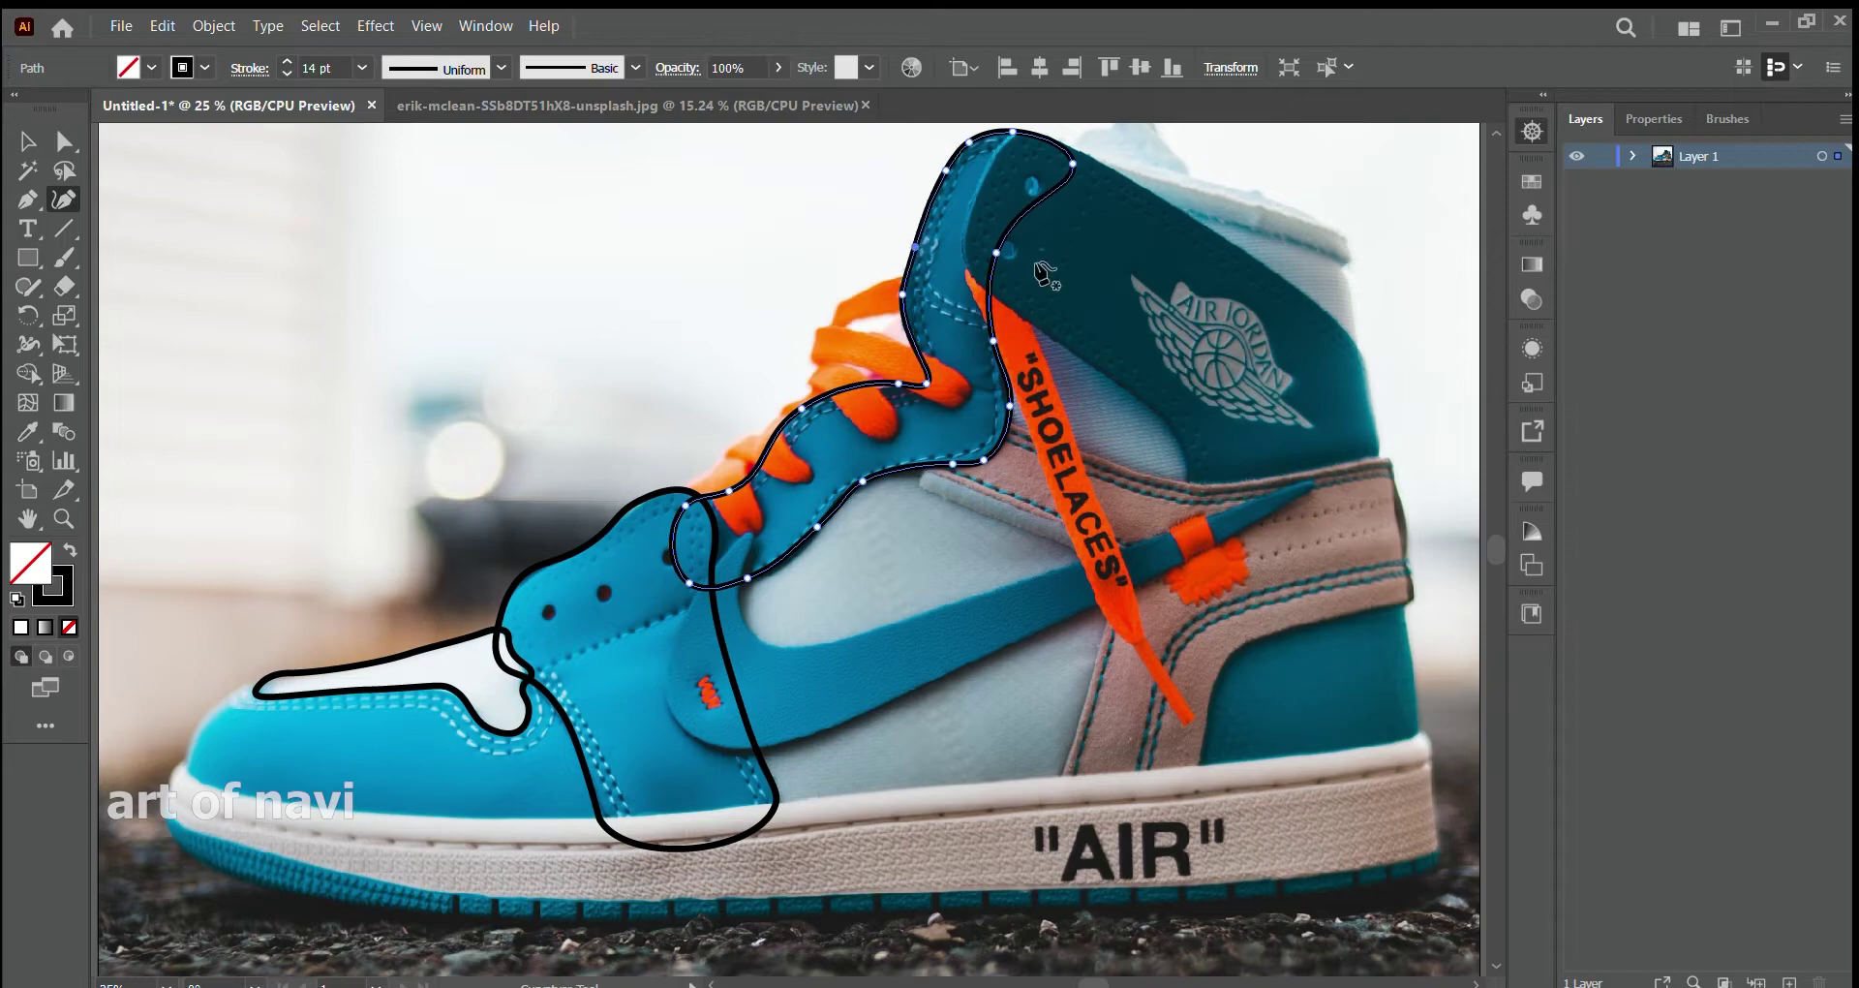
pyautogui.click(741, 533)
# - Trace the swoosh logo outline and reshape its edges to match the logo
pyautogui.click(666, 707)
pyautogui.click(850, 719)
pyautogui.click(1319, 484)
pyautogui.click(932, 608)
pyautogui.click(745, 622)
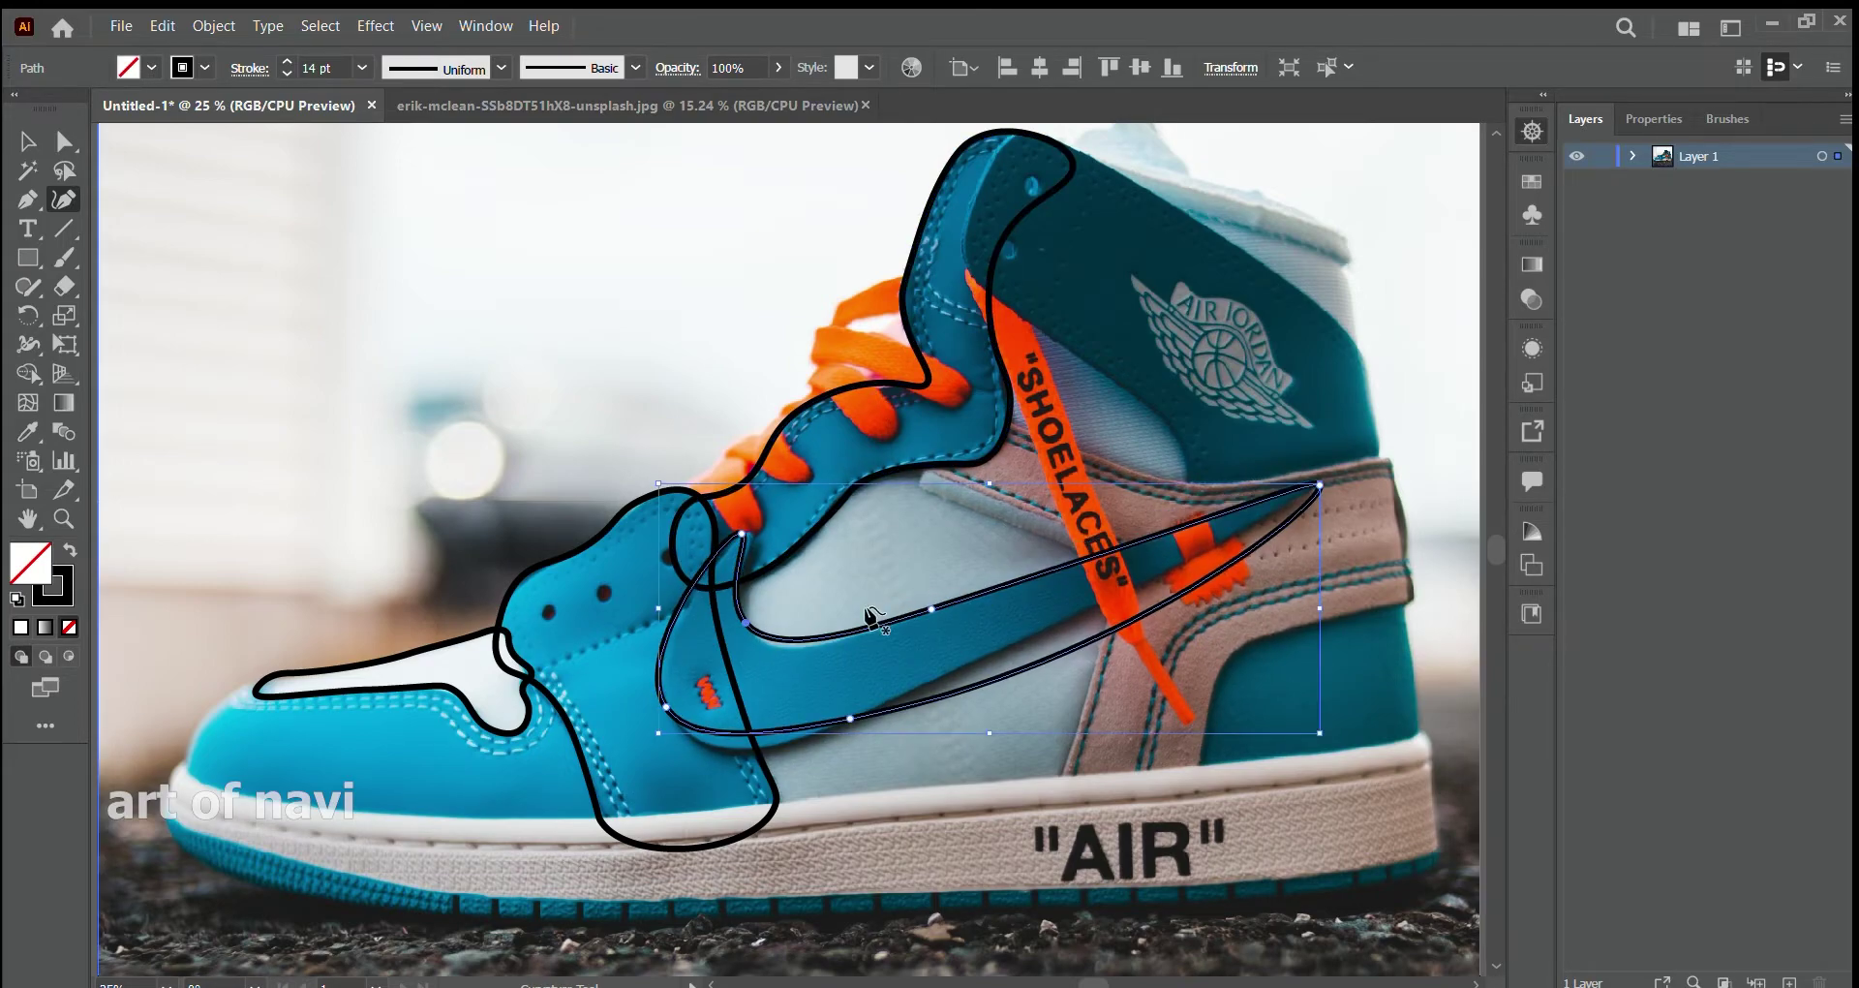
pyautogui.click(1161, 532)
pyautogui.moveTo(1249, 543); pyautogui.dragTo(1249, 526)
pyautogui.moveTo(982, 683); pyautogui.dragTo(982, 658)
pyautogui.moveTo(667, 707); pyautogui.dragTo(715, 743)
pyautogui.click(674, 642)
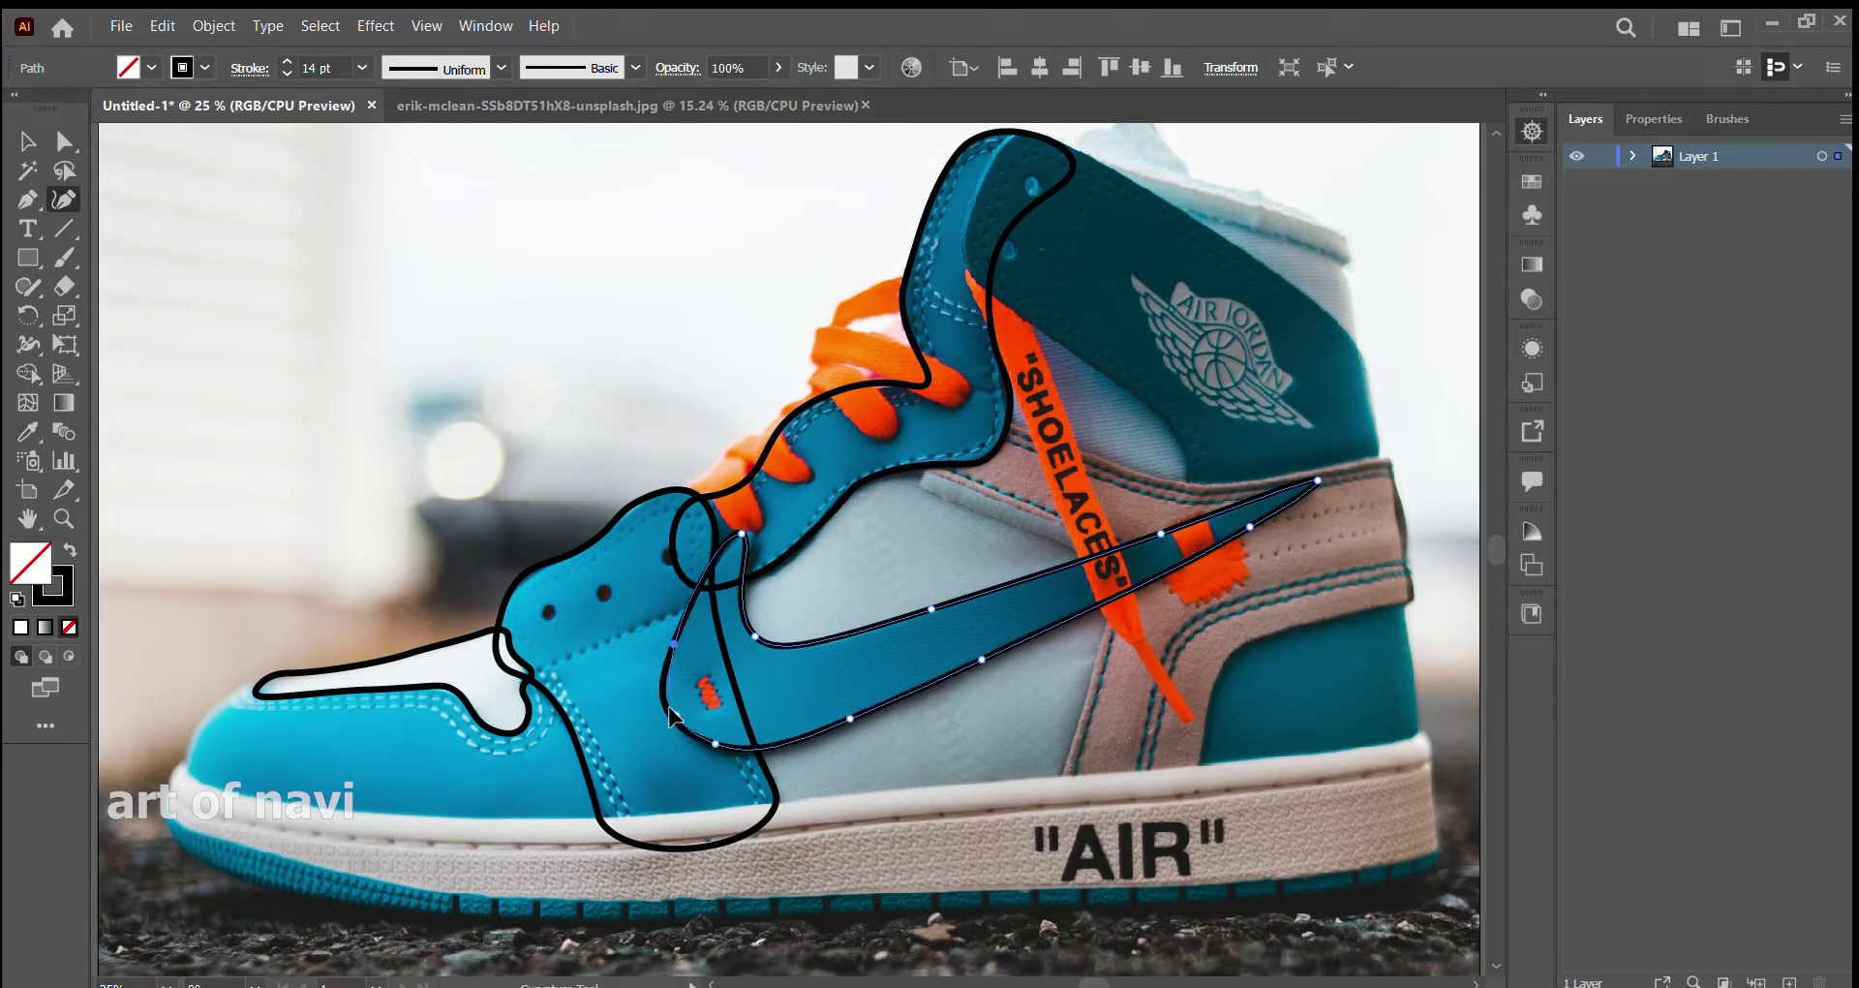
pyautogui.press('Escape')
# - Outline the heel panel, curving its lower edge and extending its top to the back
pyautogui.click(1193, 487)
pyautogui.click(1415, 594)
pyautogui.click(1239, 643)
pyautogui.click(1067, 791)
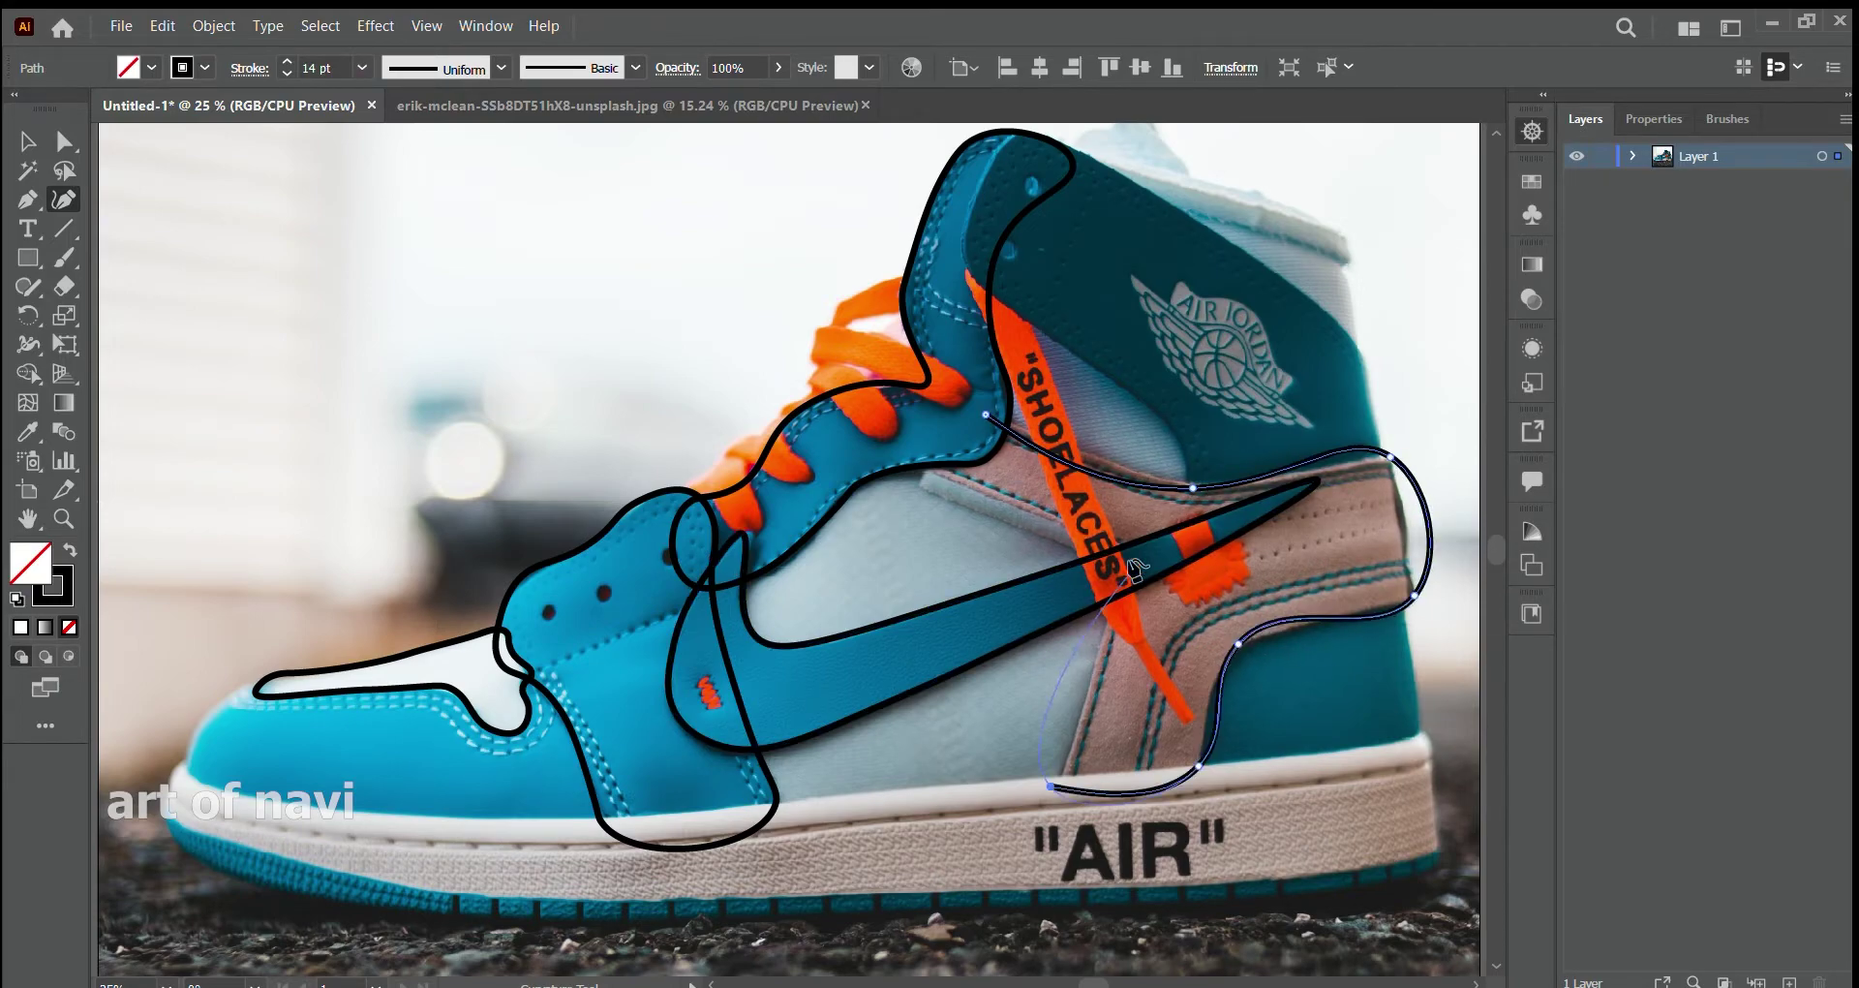
pyautogui.click(1114, 579)
pyautogui.click(919, 489)
pyautogui.click(1108, 609)
pyautogui.click(1078, 726)
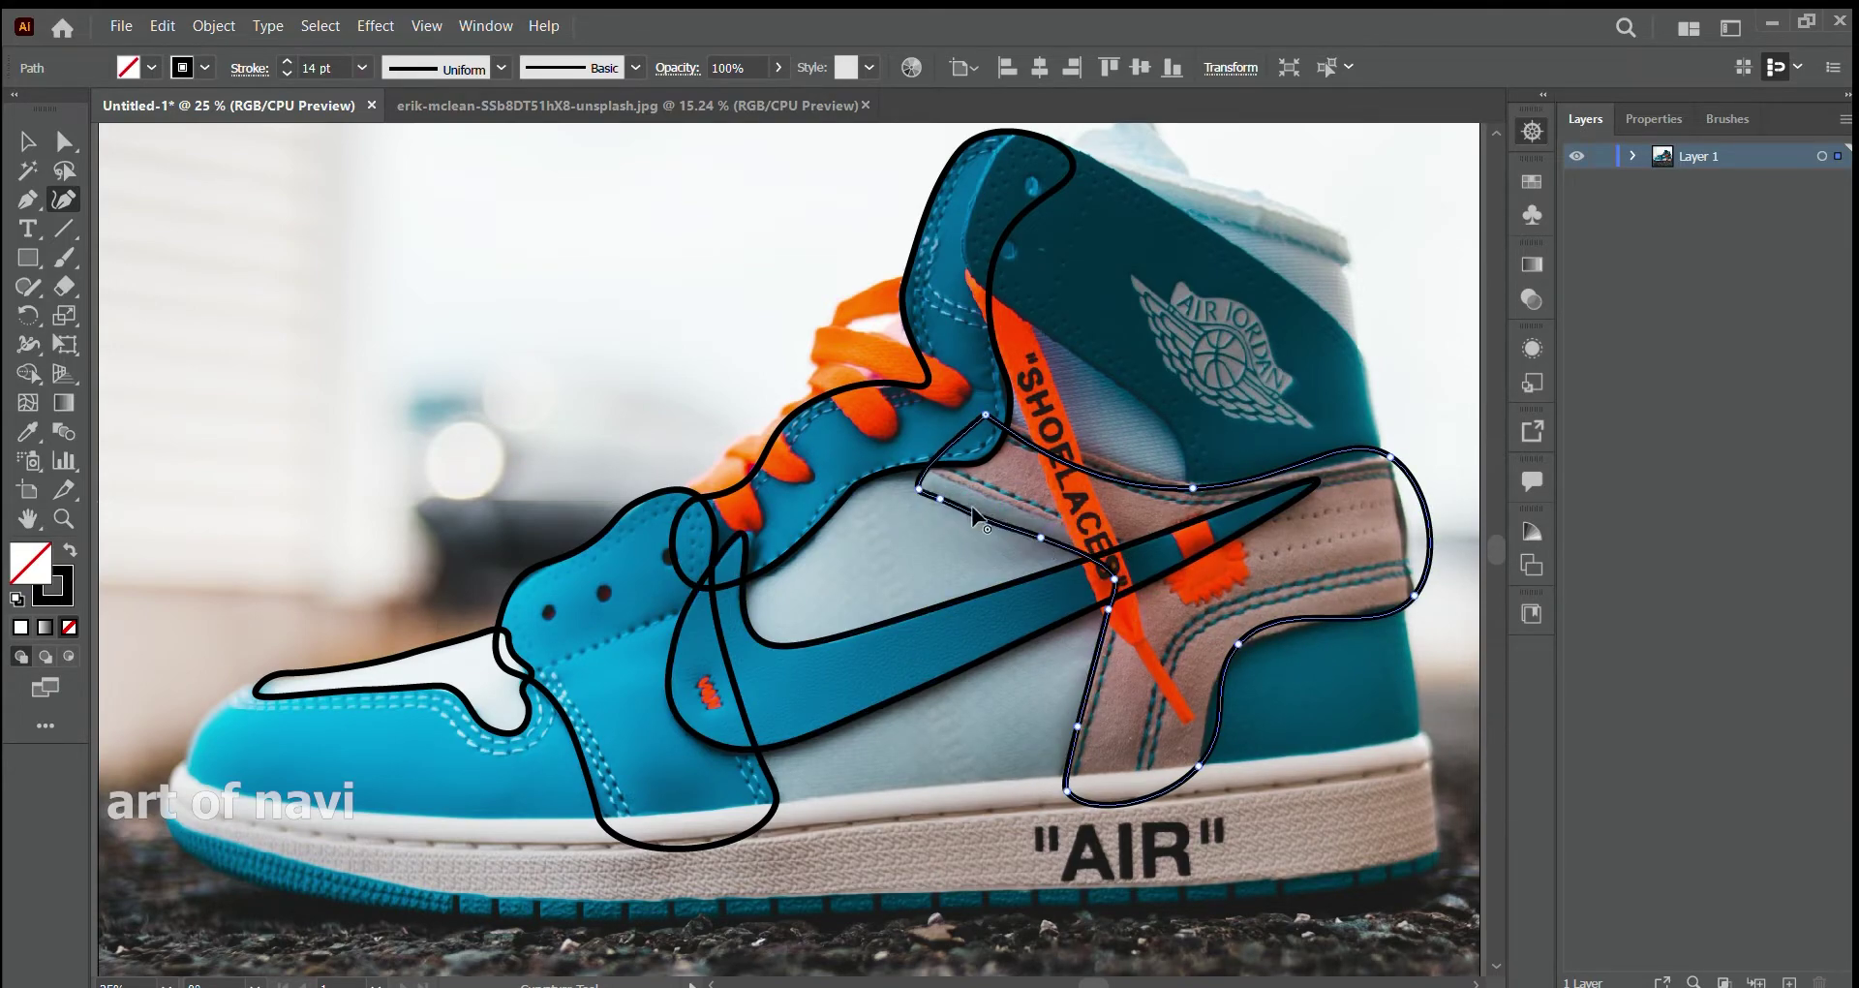
pyautogui.click(1108, 462)
pyautogui.click(1169, 480)
pyautogui.click(1360, 457)
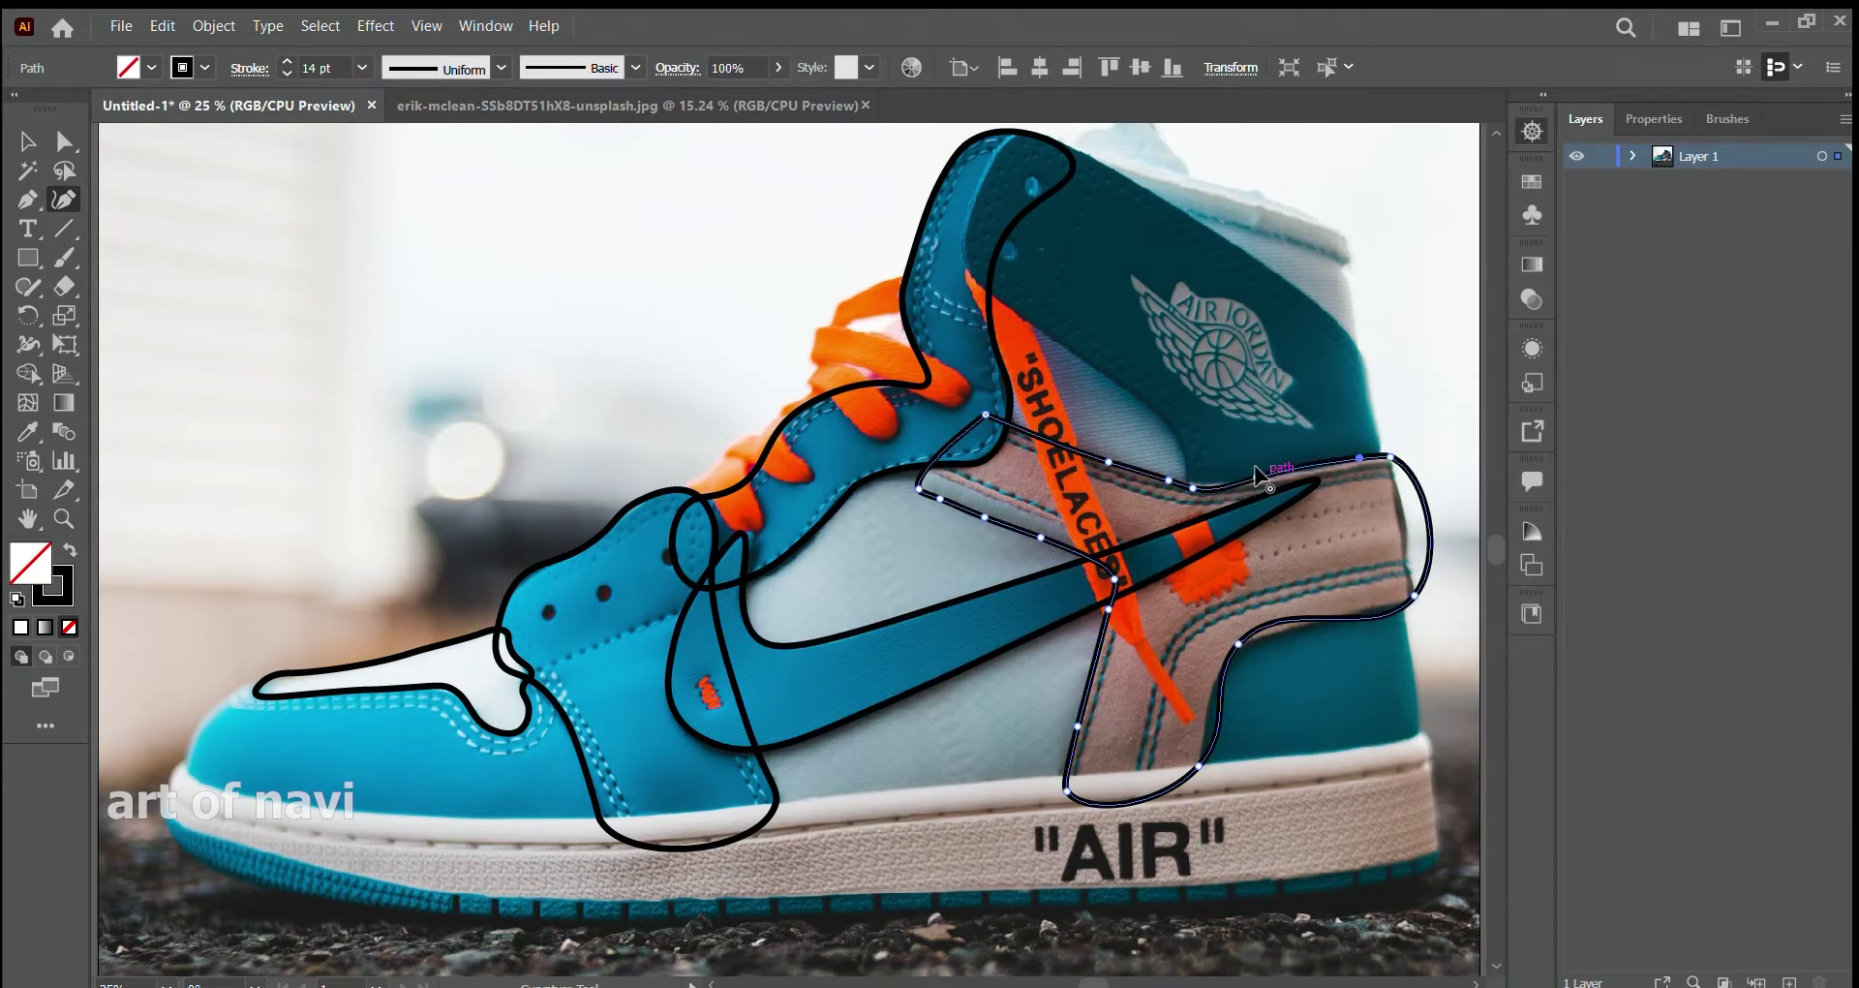
pyautogui.click(1430, 516)
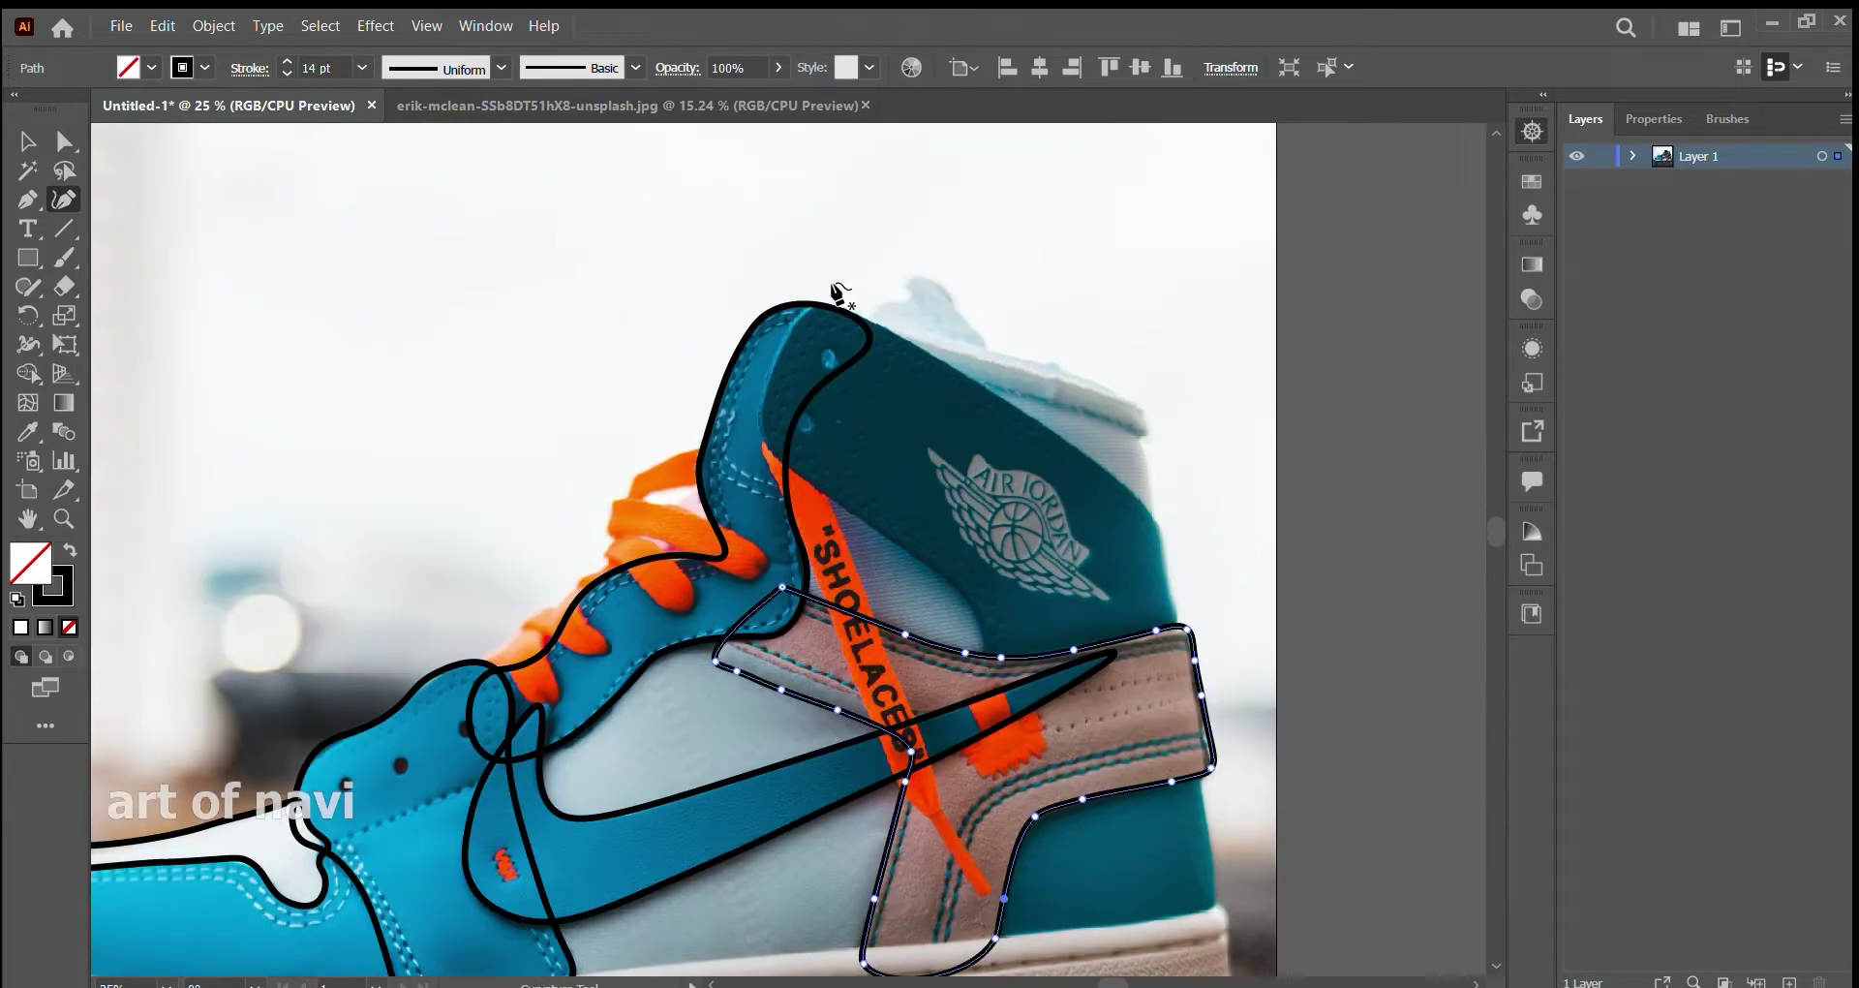
# - Trace the dark collar panel around the upper heel and reshape its lower edge
pyautogui.moveTo(969, 213); pyautogui.dragTo(765, 388)
pyautogui.click(821, 305)
pyautogui.click(762, 428)
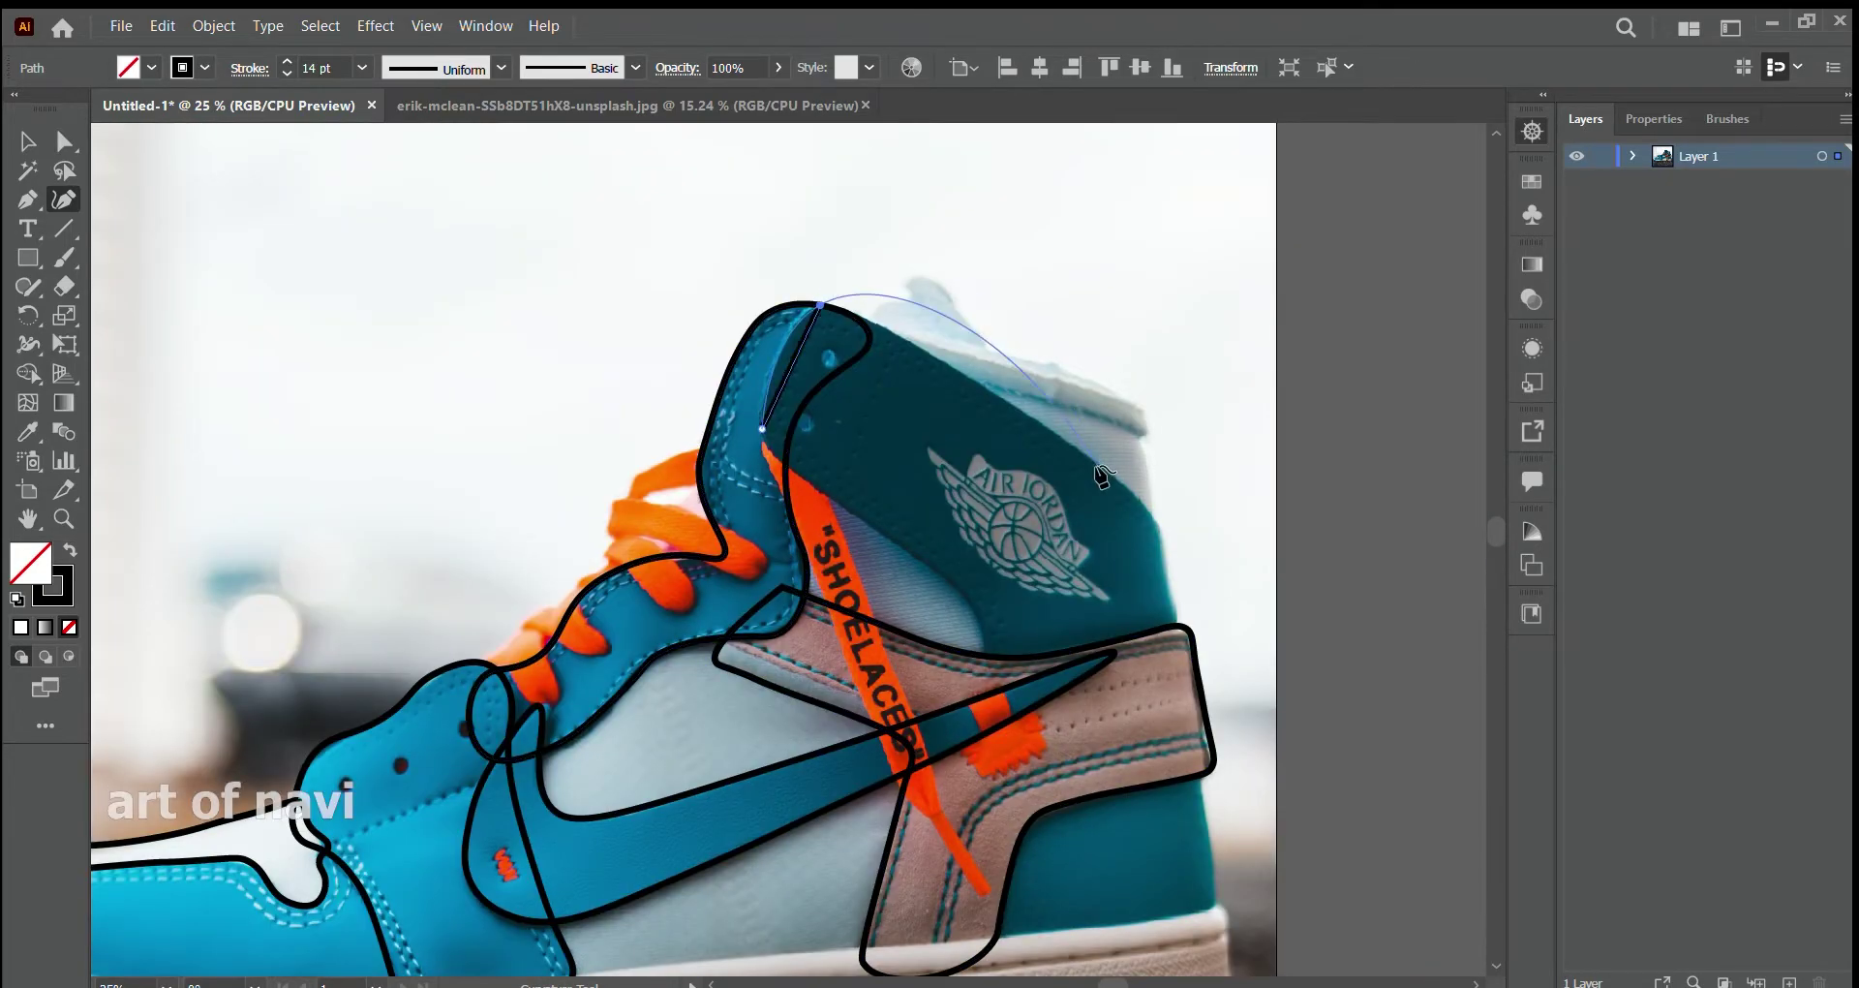
pyautogui.click(884, 327)
pyautogui.click(1030, 414)
pyautogui.click(1159, 523)
pyautogui.click(1177, 633)
pyautogui.click(982, 620)
pyautogui.click(830, 500)
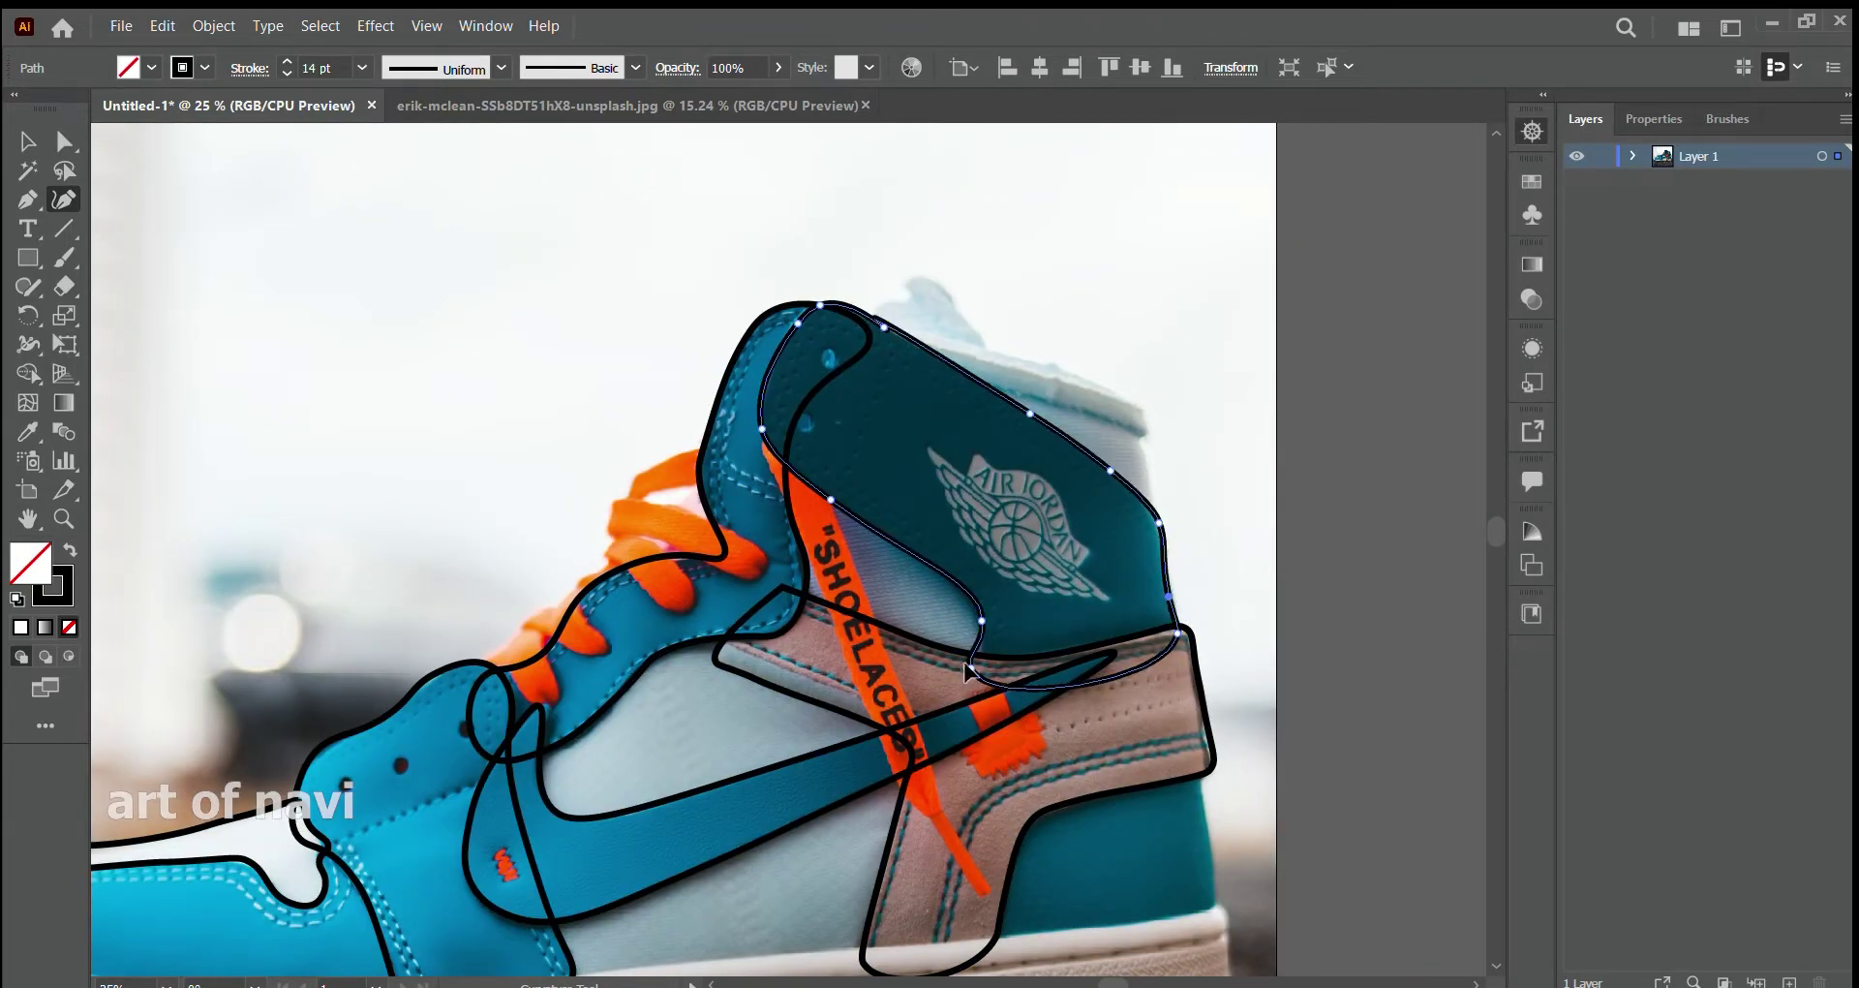
pyautogui.click(974, 668)
# - Trace the top collar lining path along the collar's upper edge
pyautogui.click(736, 284)
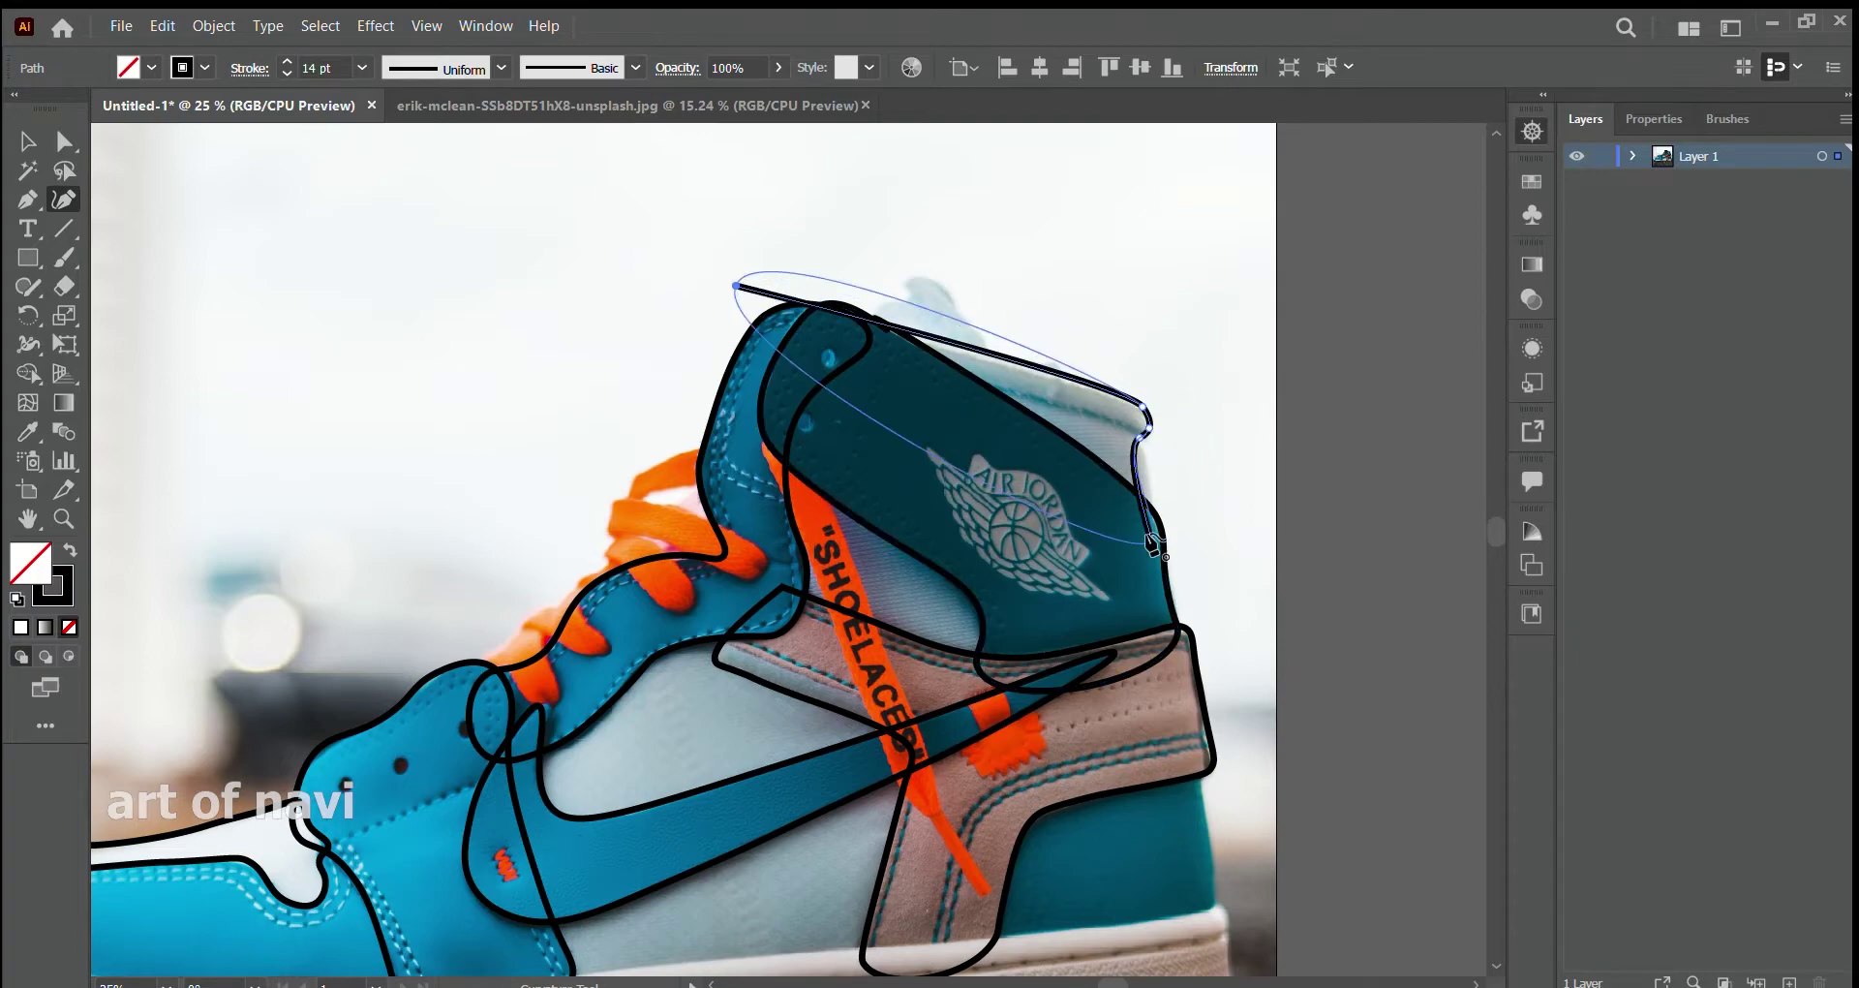
pyautogui.click(1152, 541)
pyautogui.click(903, 319)
pyautogui.click(1091, 384)
pyautogui.press('Escape')
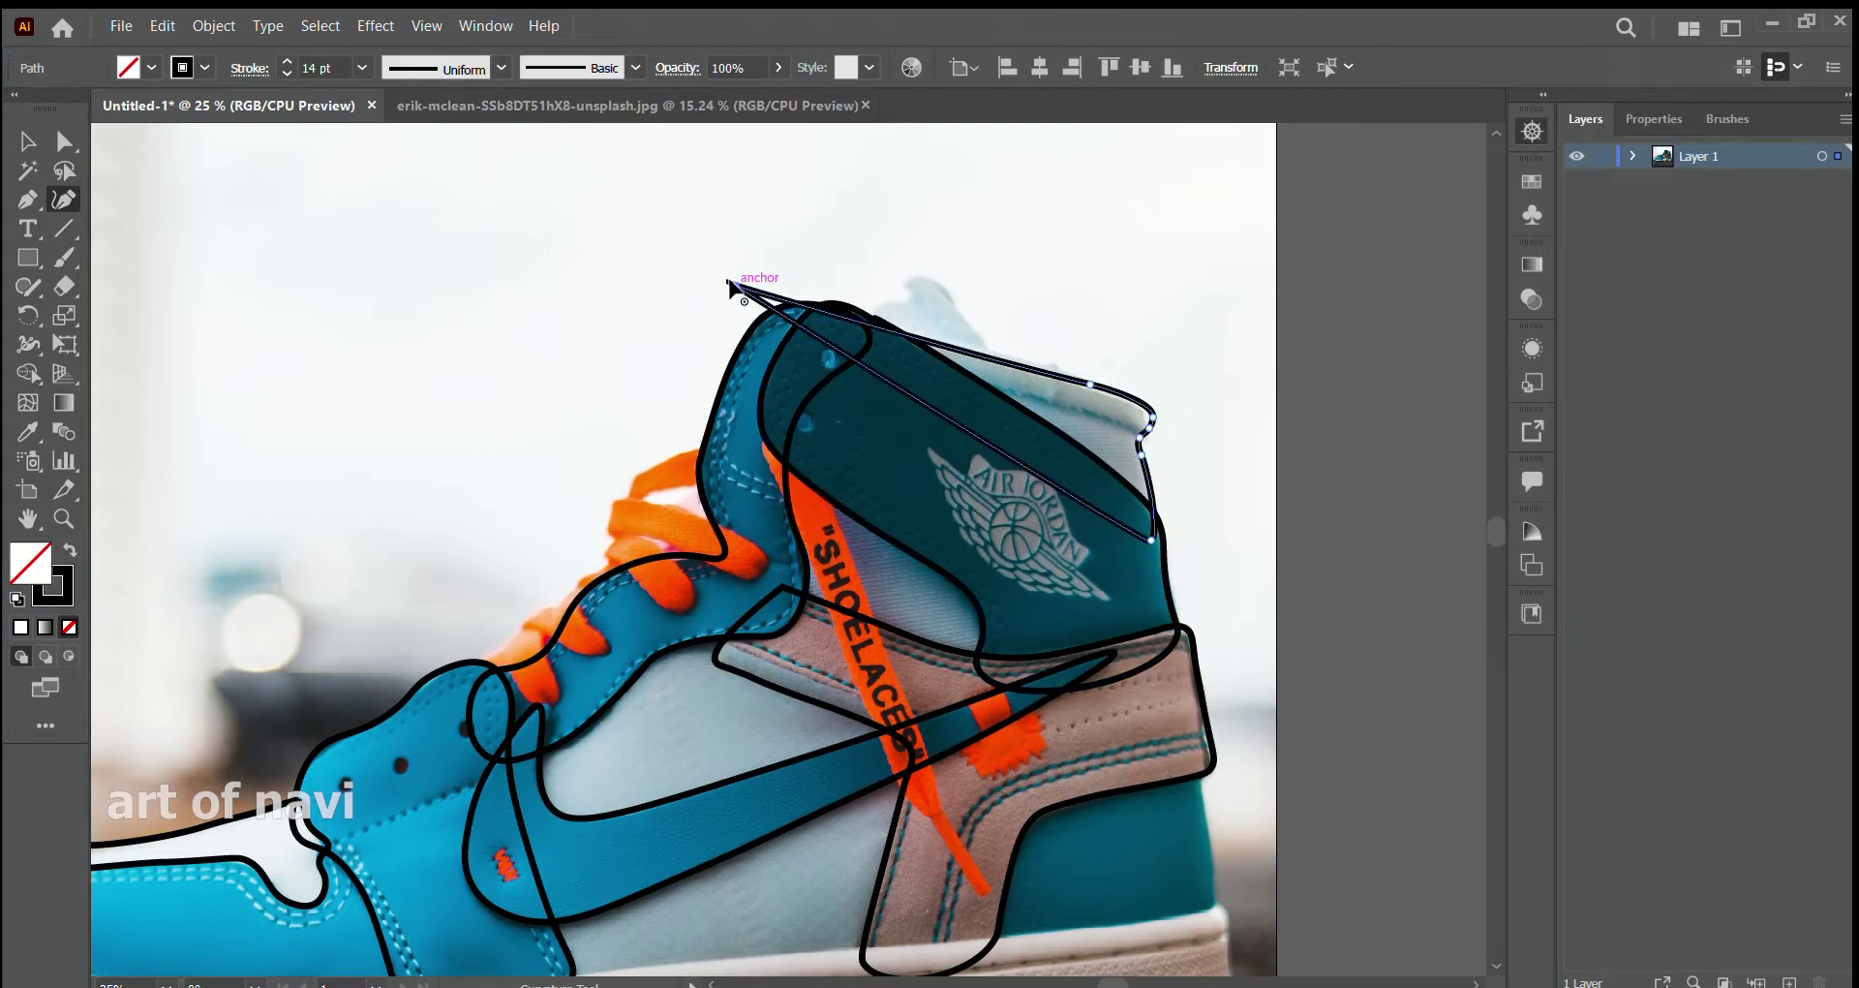
pyautogui.moveTo(678, 678); pyautogui.dragTo(910, 363)
# - Trace the midsole outline from the toe along the sole up to the heel
pyautogui.click(218, 632)
pyautogui.click(595, 683)
pyautogui.click(910, 657)
pyautogui.click(1446, 601)
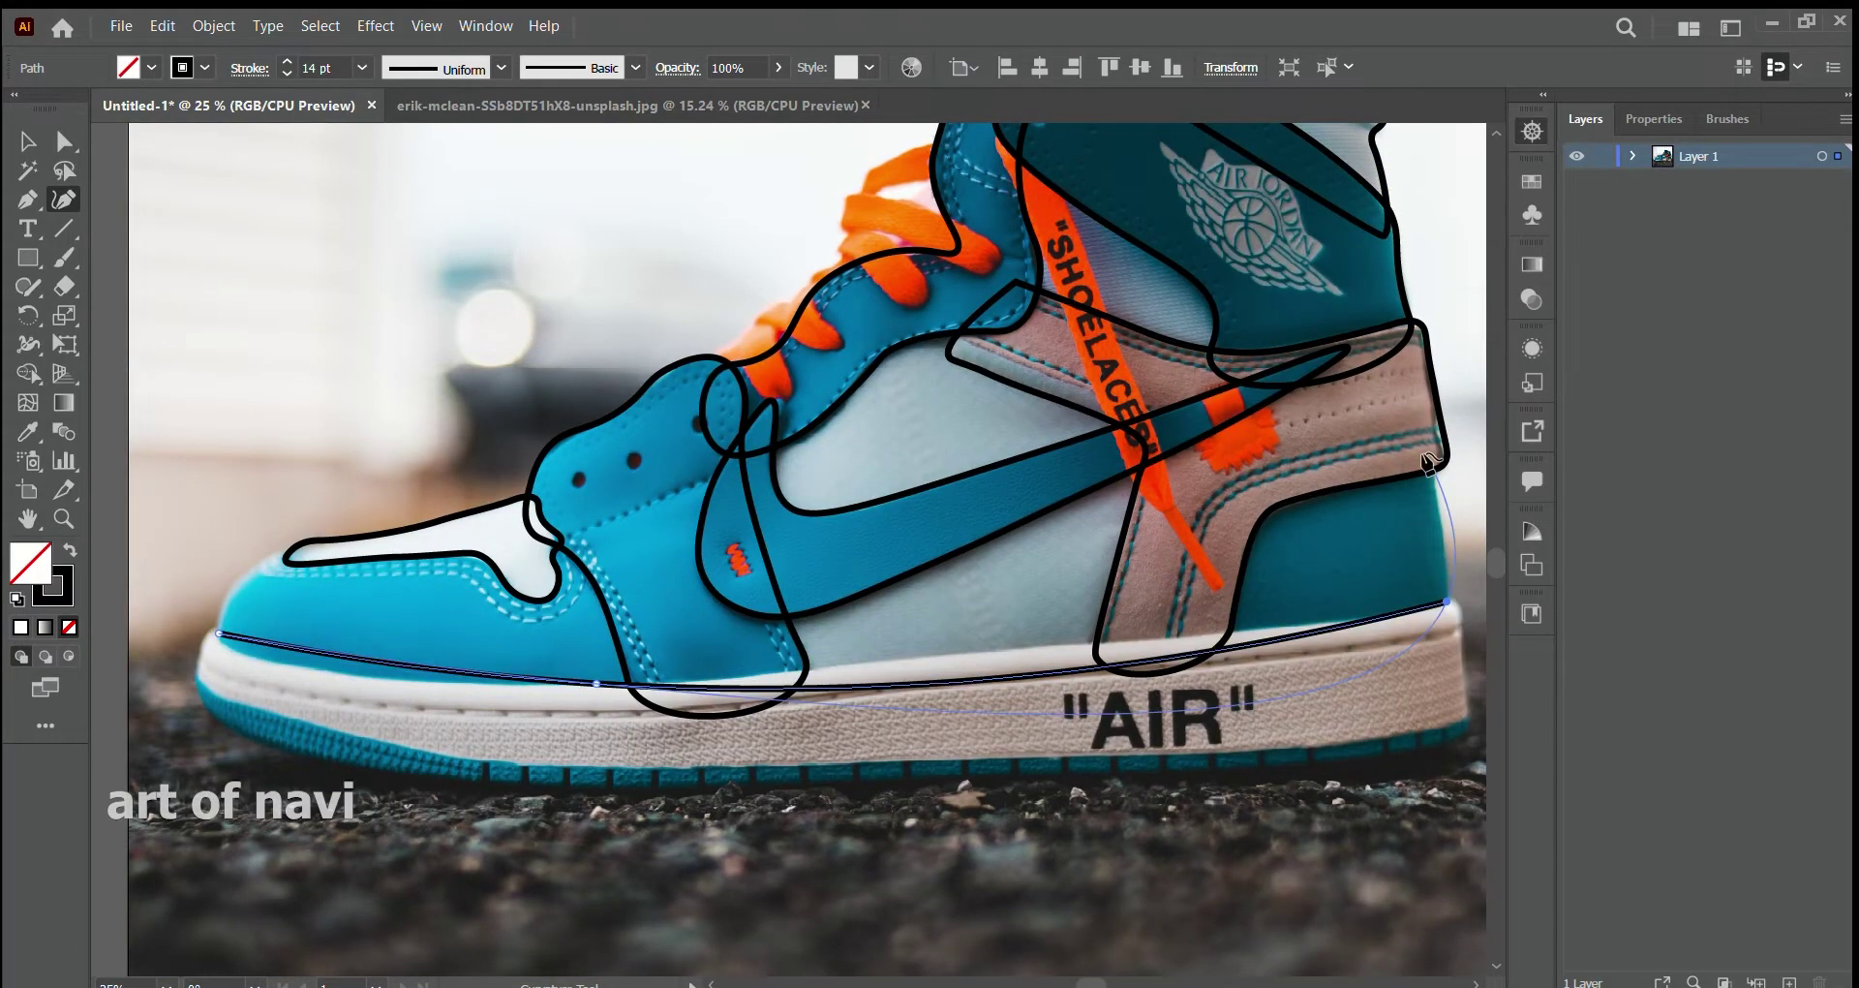
pyautogui.click(1428, 455)
pyautogui.click(288, 558)
pyautogui.click(360, 559)
pyautogui.click(470, 553)
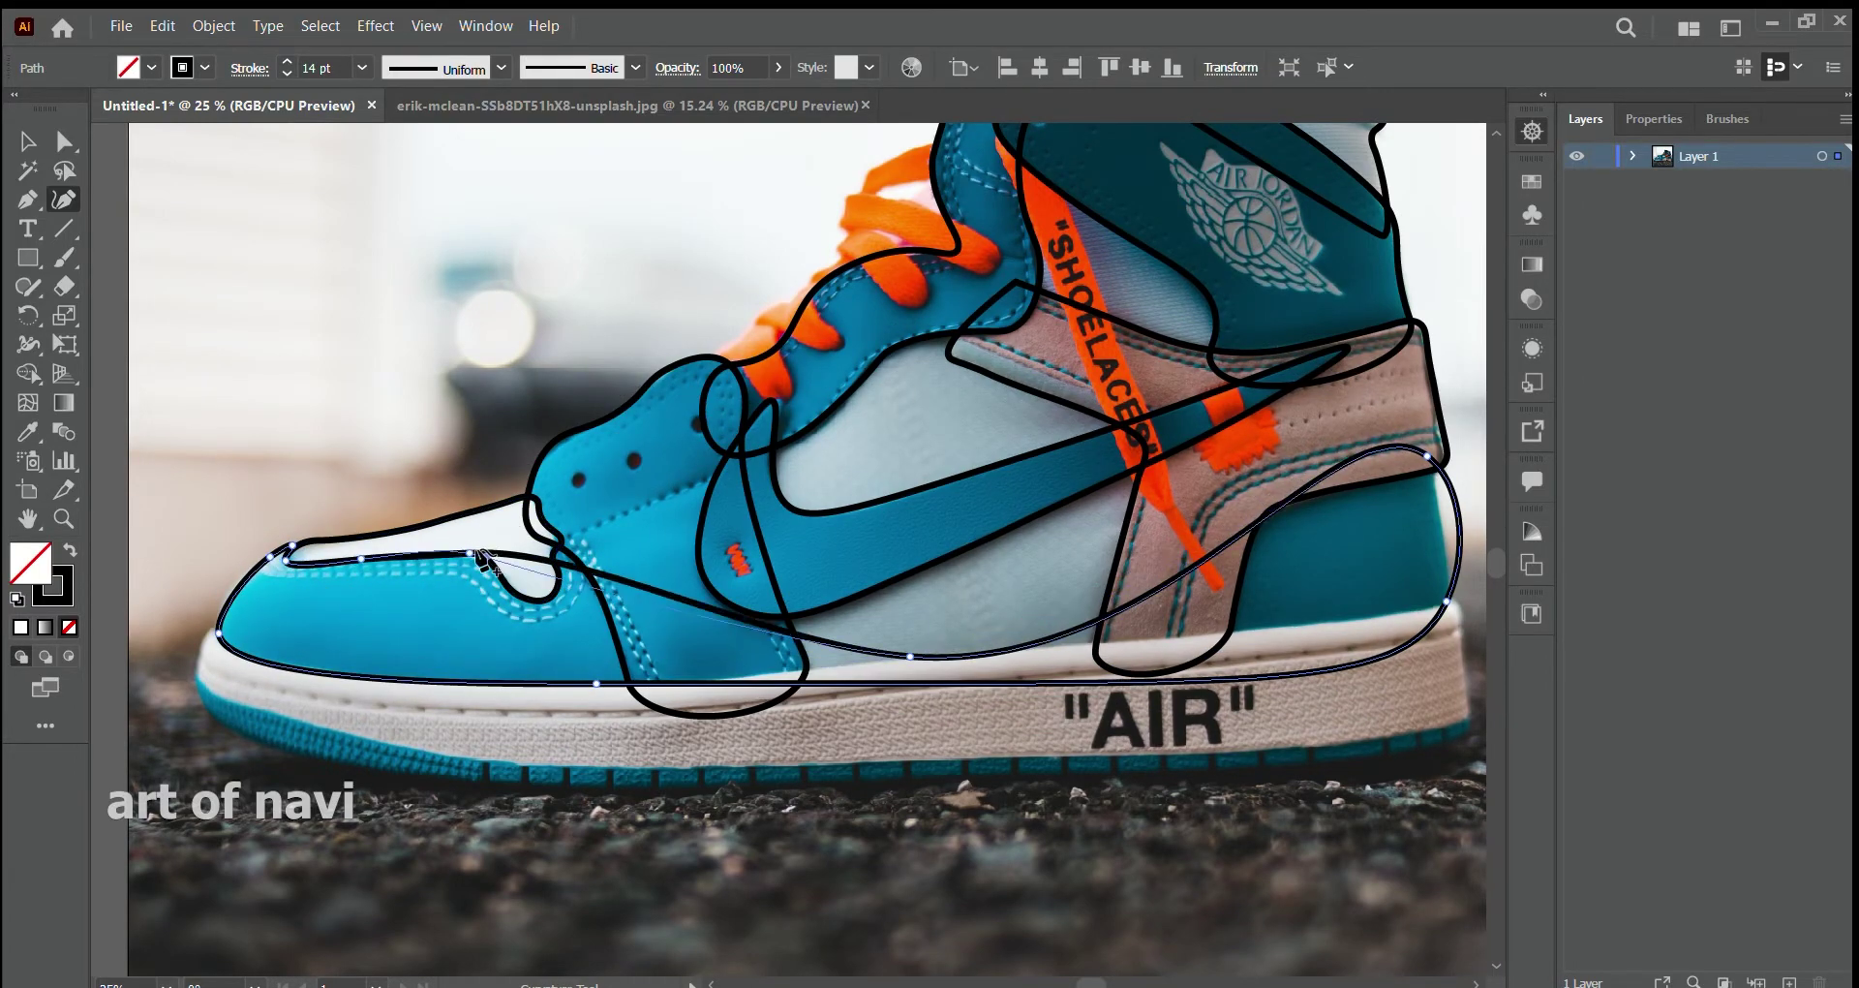
pyautogui.click(506, 585)
pyautogui.click(537, 601)
pyautogui.click(586, 571)
pyautogui.click(616, 637)
pyautogui.click(626, 682)
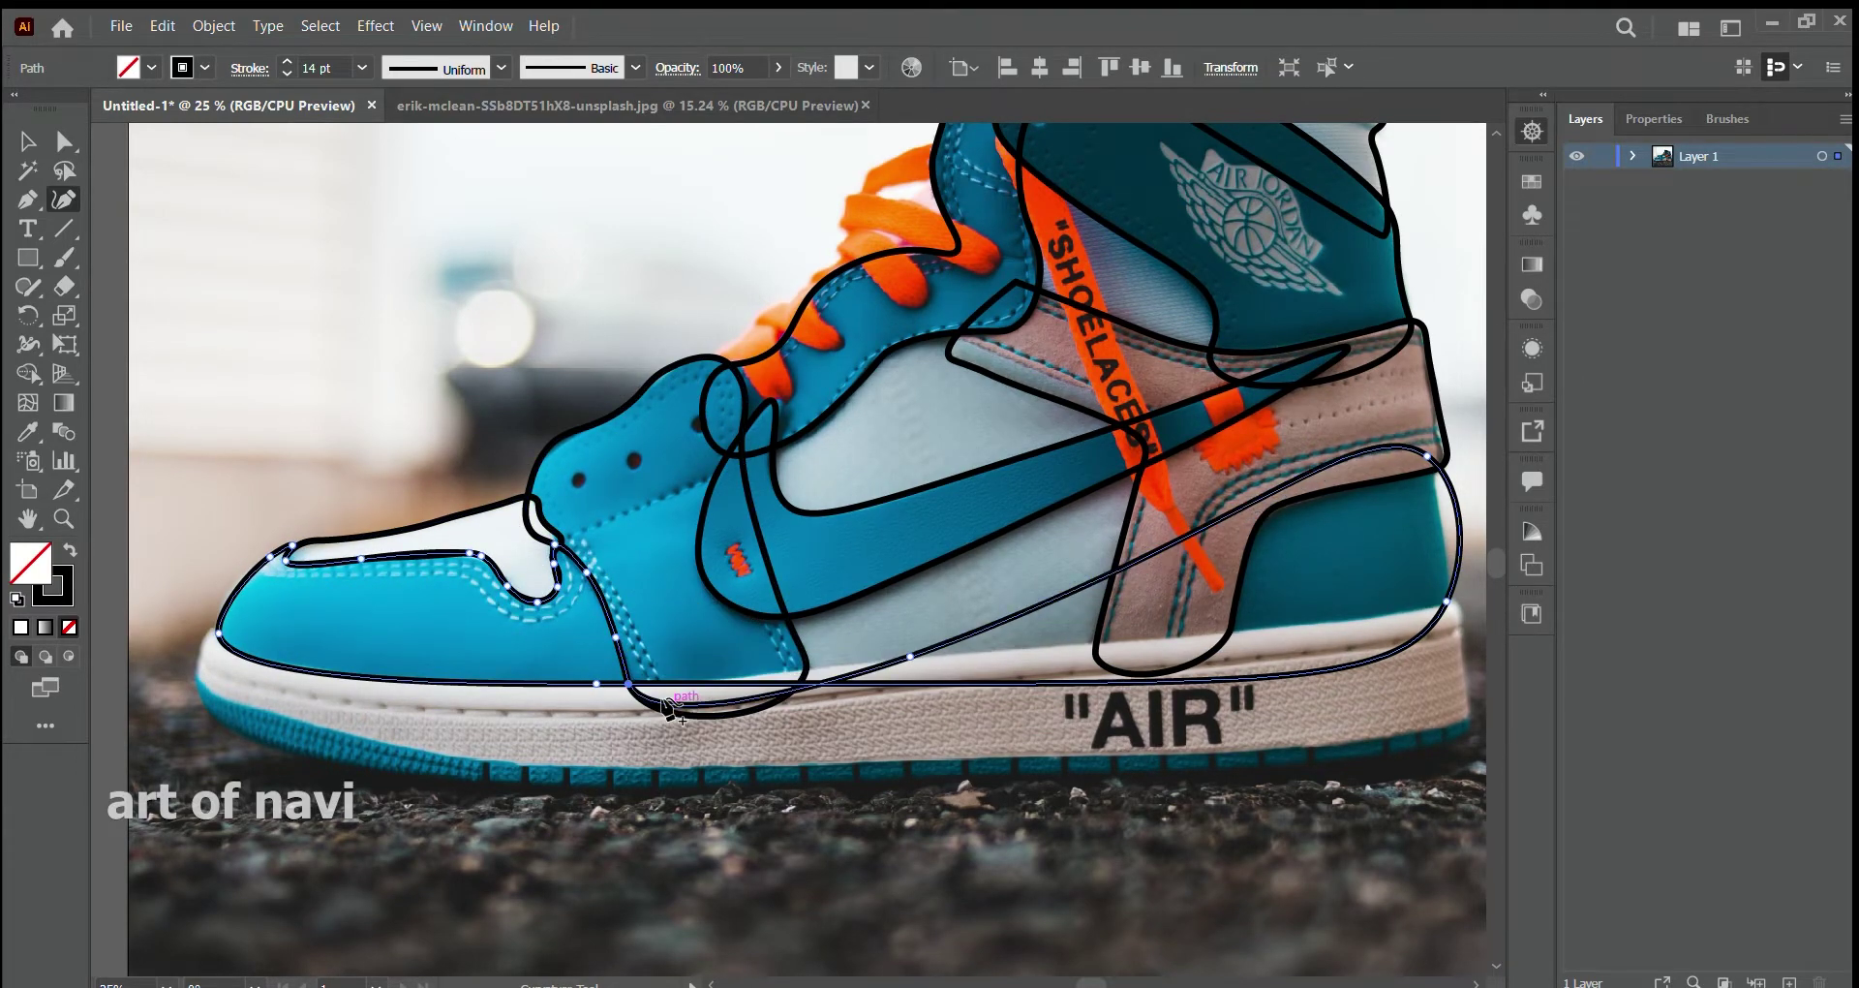
pyautogui.click(816, 667)
# - Close the midsole around the heel and round out its toe
pyautogui.moveTo(1428, 455); pyautogui.dragTo(1457, 585)
pyautogui.click(1129, 639)
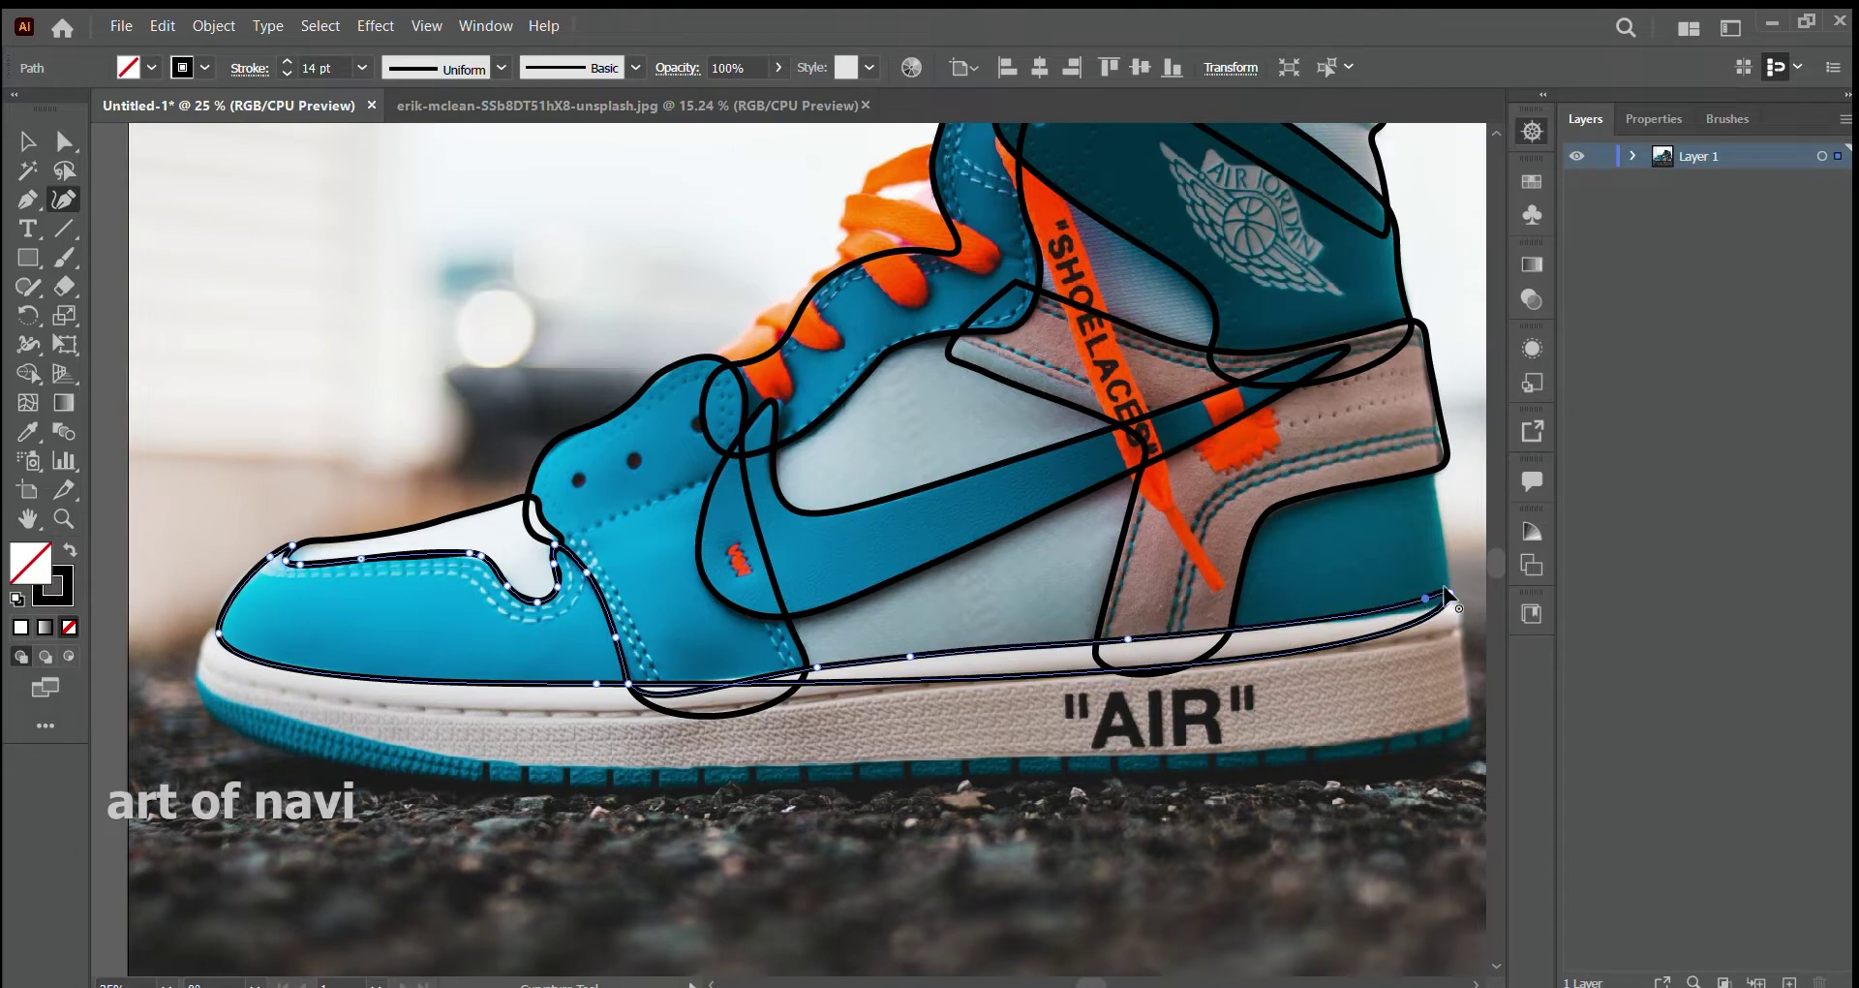
pyautogui.click(1458, 612)
pyautogui.click(1091, 668)
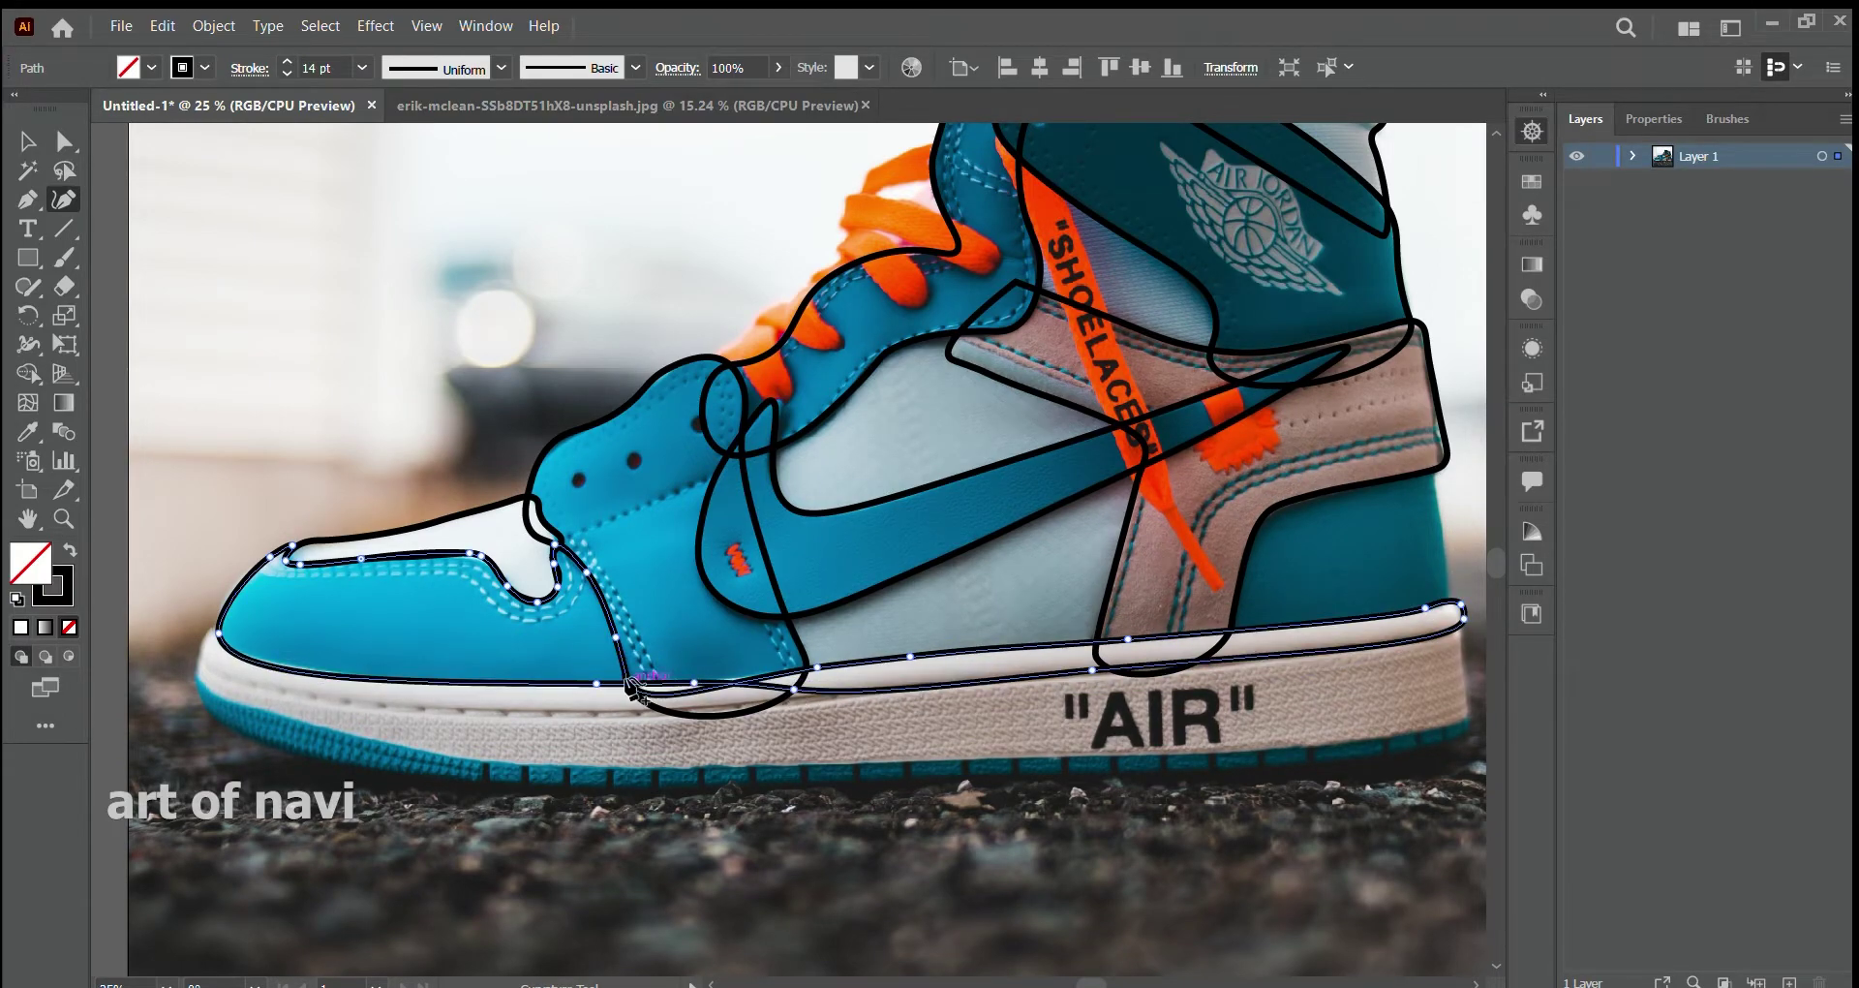
pyautogui.click(673, 703)
pyautogui.moveTo(597, 684); pyautogui.dragTo(564, 712)
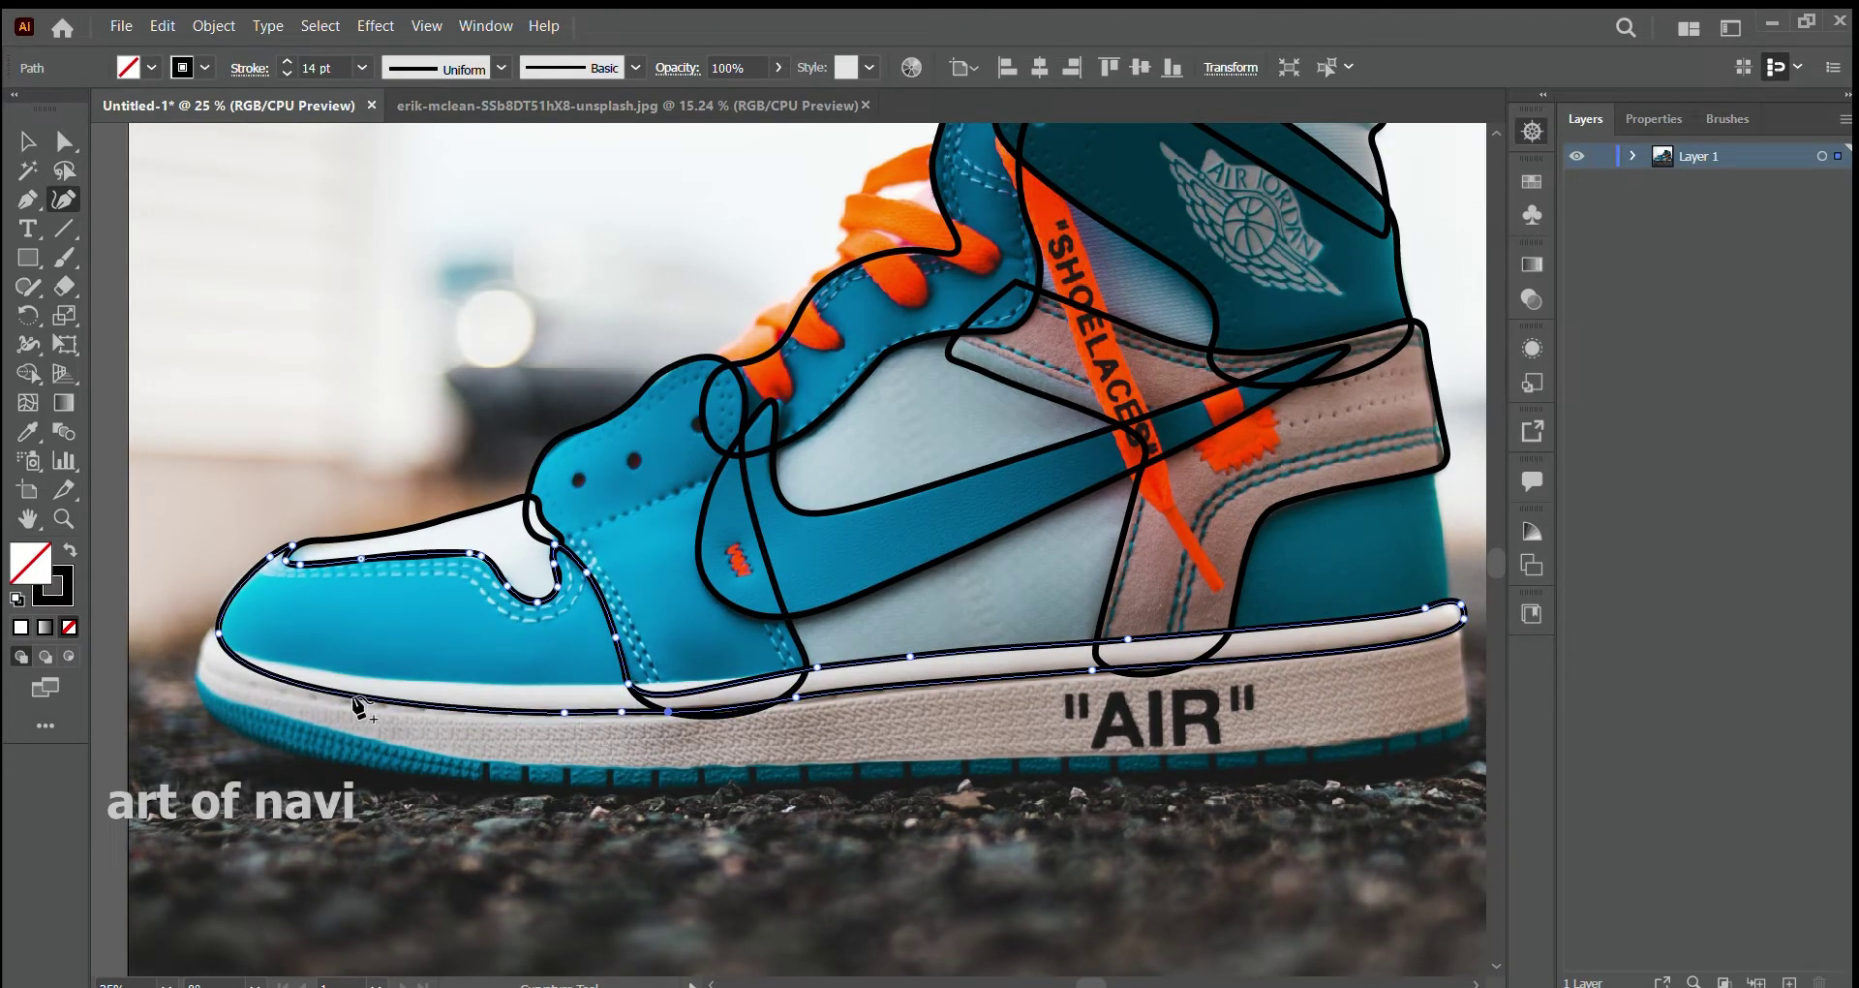
pyautogui.click(198, 650)
# - Bend the toe line along the sole into a smooth curve
pyautogui.hotkey('shift', '`')
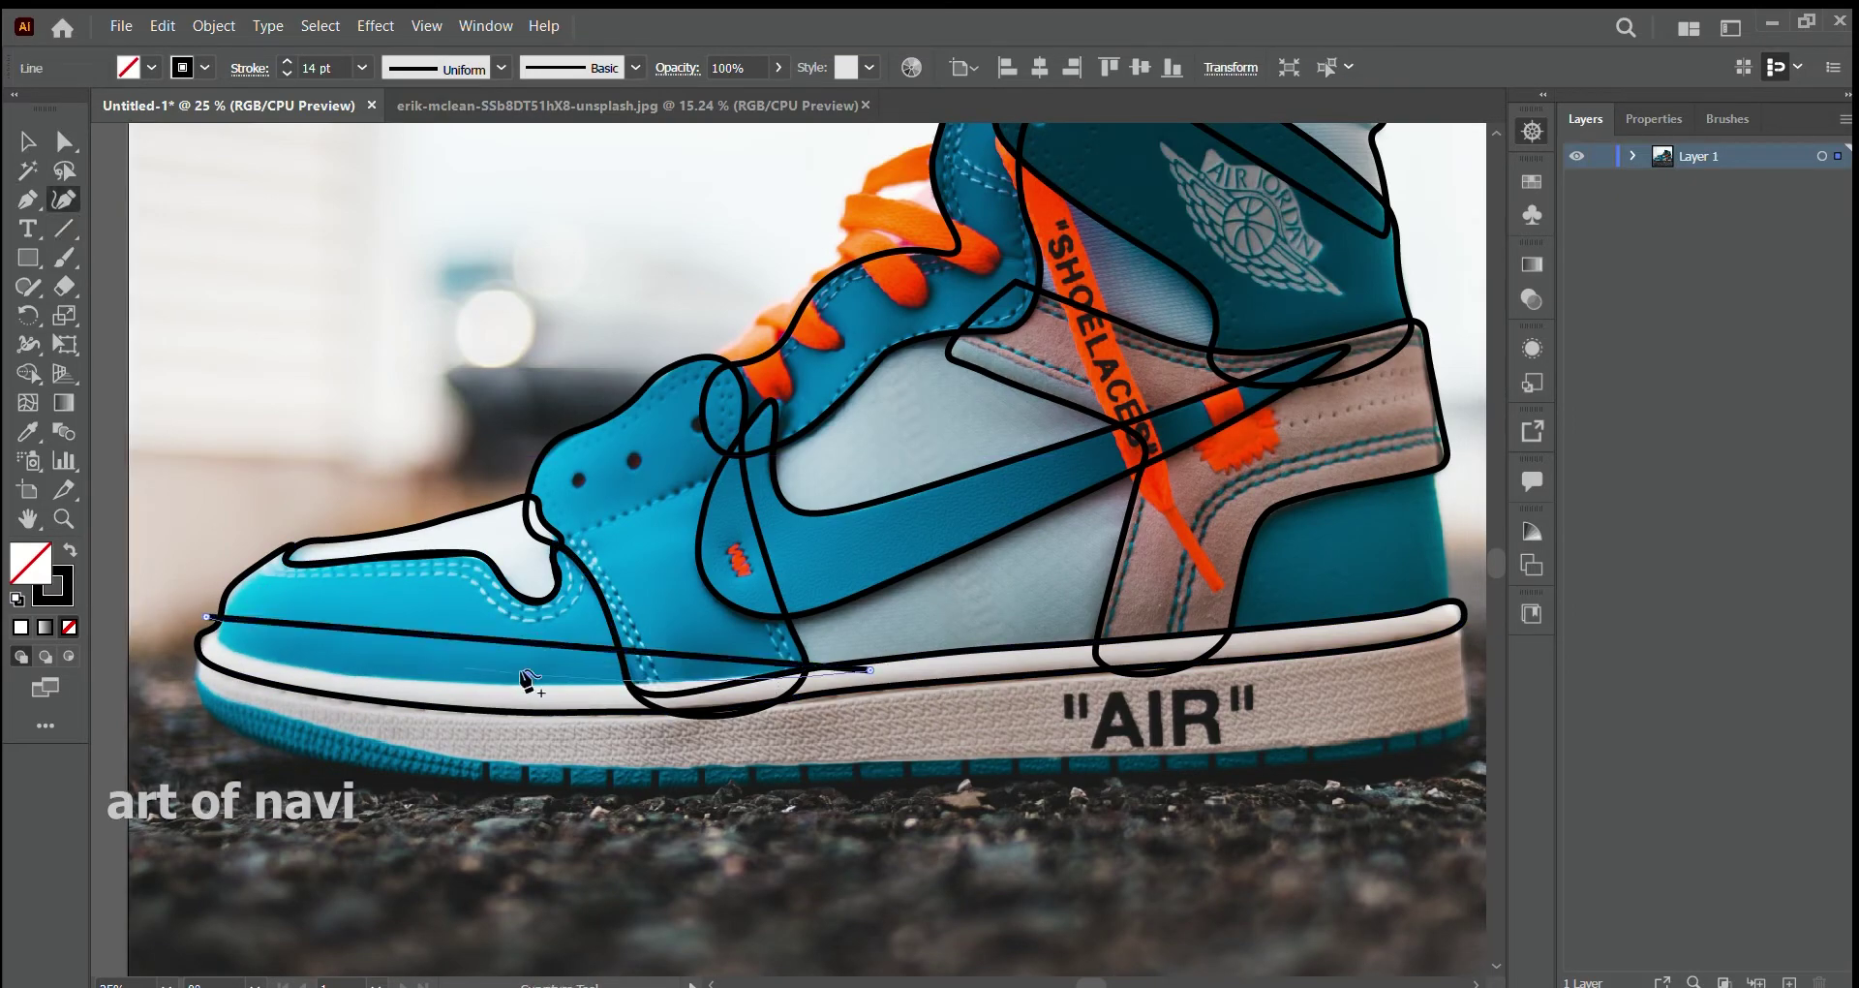
pyautogui.click(240, 656)
pyautogui.click(397, 681)
pyautogui.click(294, 667)
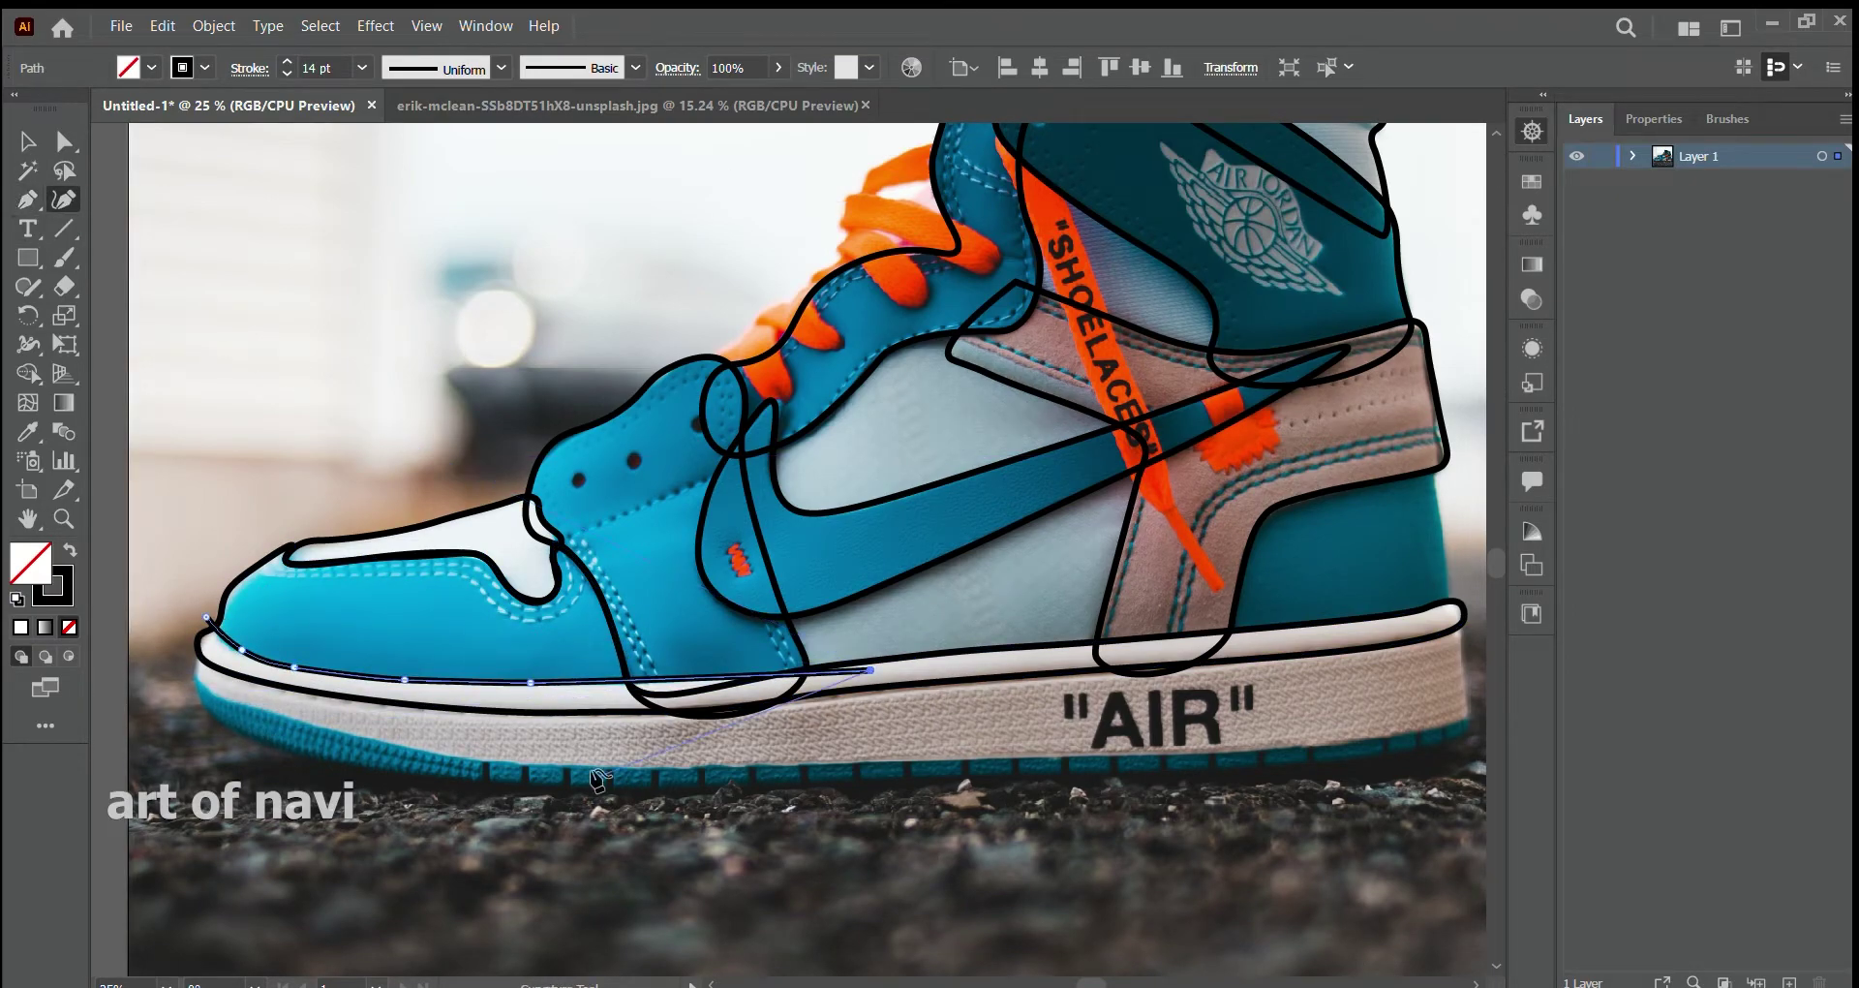
# - Start the outsole outline with corner points from the toe to the heel
pyautogui.click(203, 683)
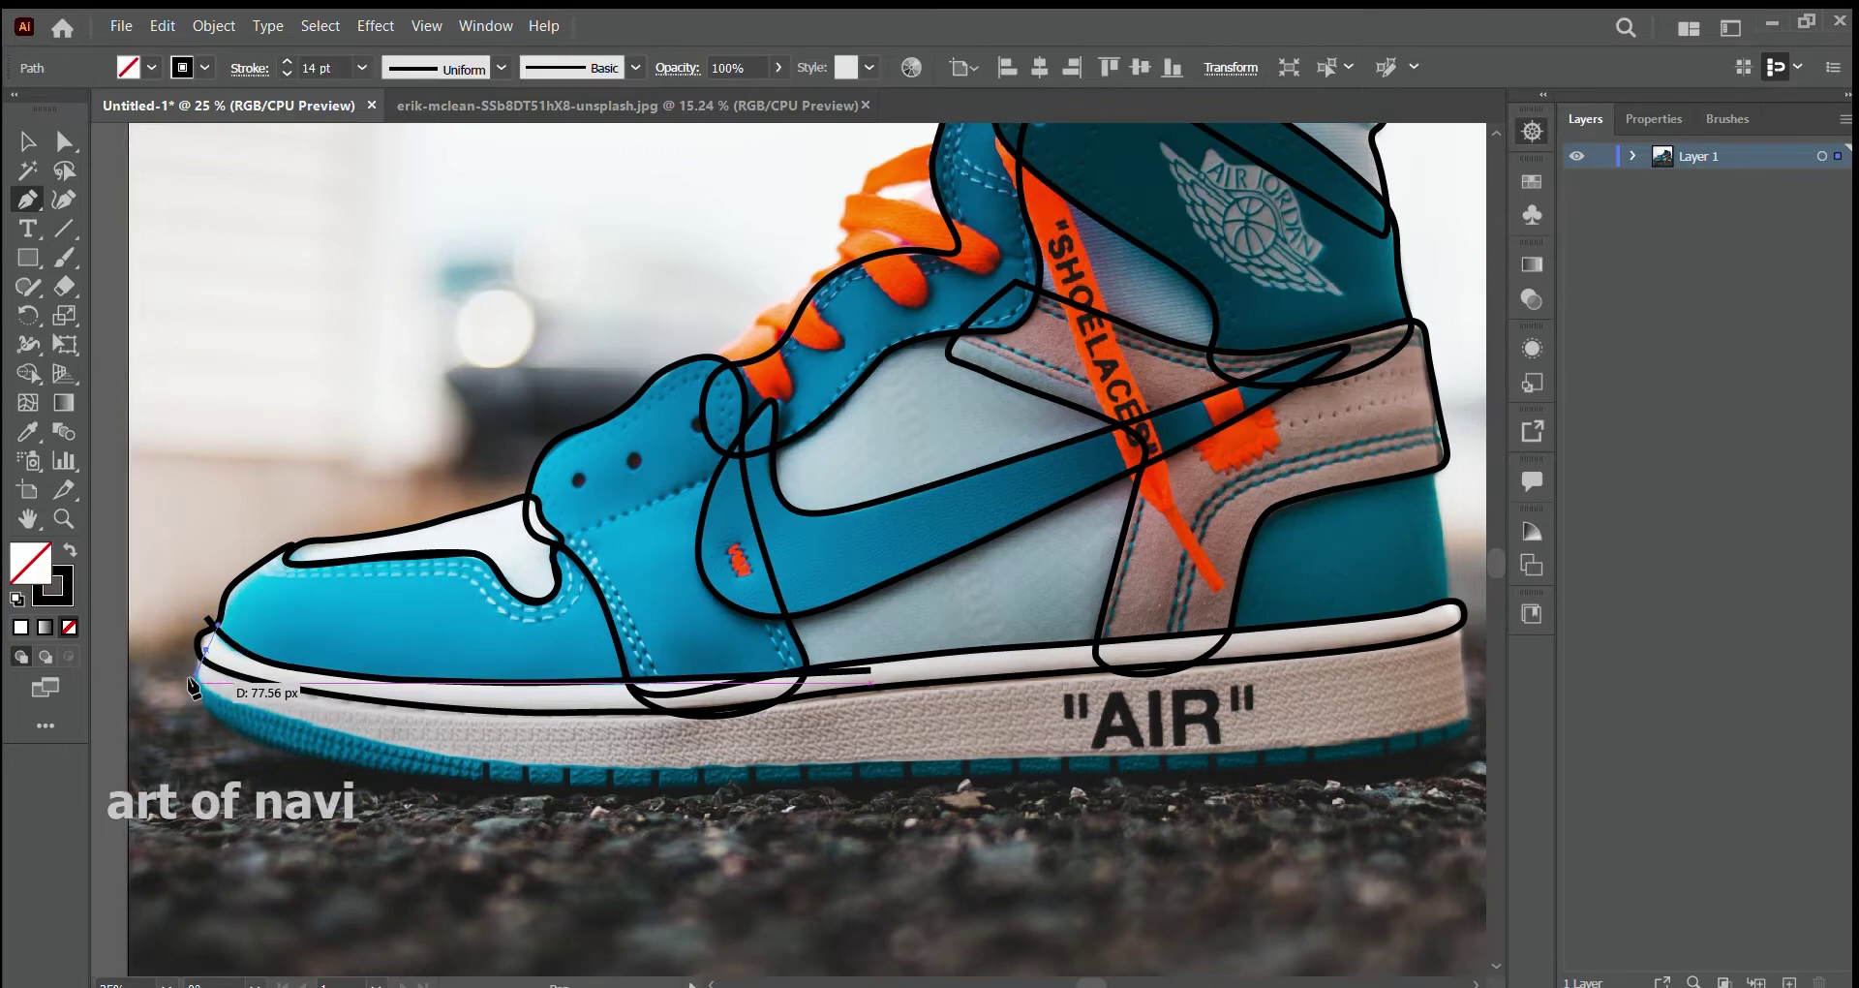
pyautogui.click(555, 765)
pyautogui.click(1191, 750)
pyautogui.click(1407, 733)
pyautogui.click(1465, 664)
pyautogui.click(1432, 455)
# - Curve the outsole back along its bottom, round its toe and close it
pyautogui.hotkey('shift', '`')
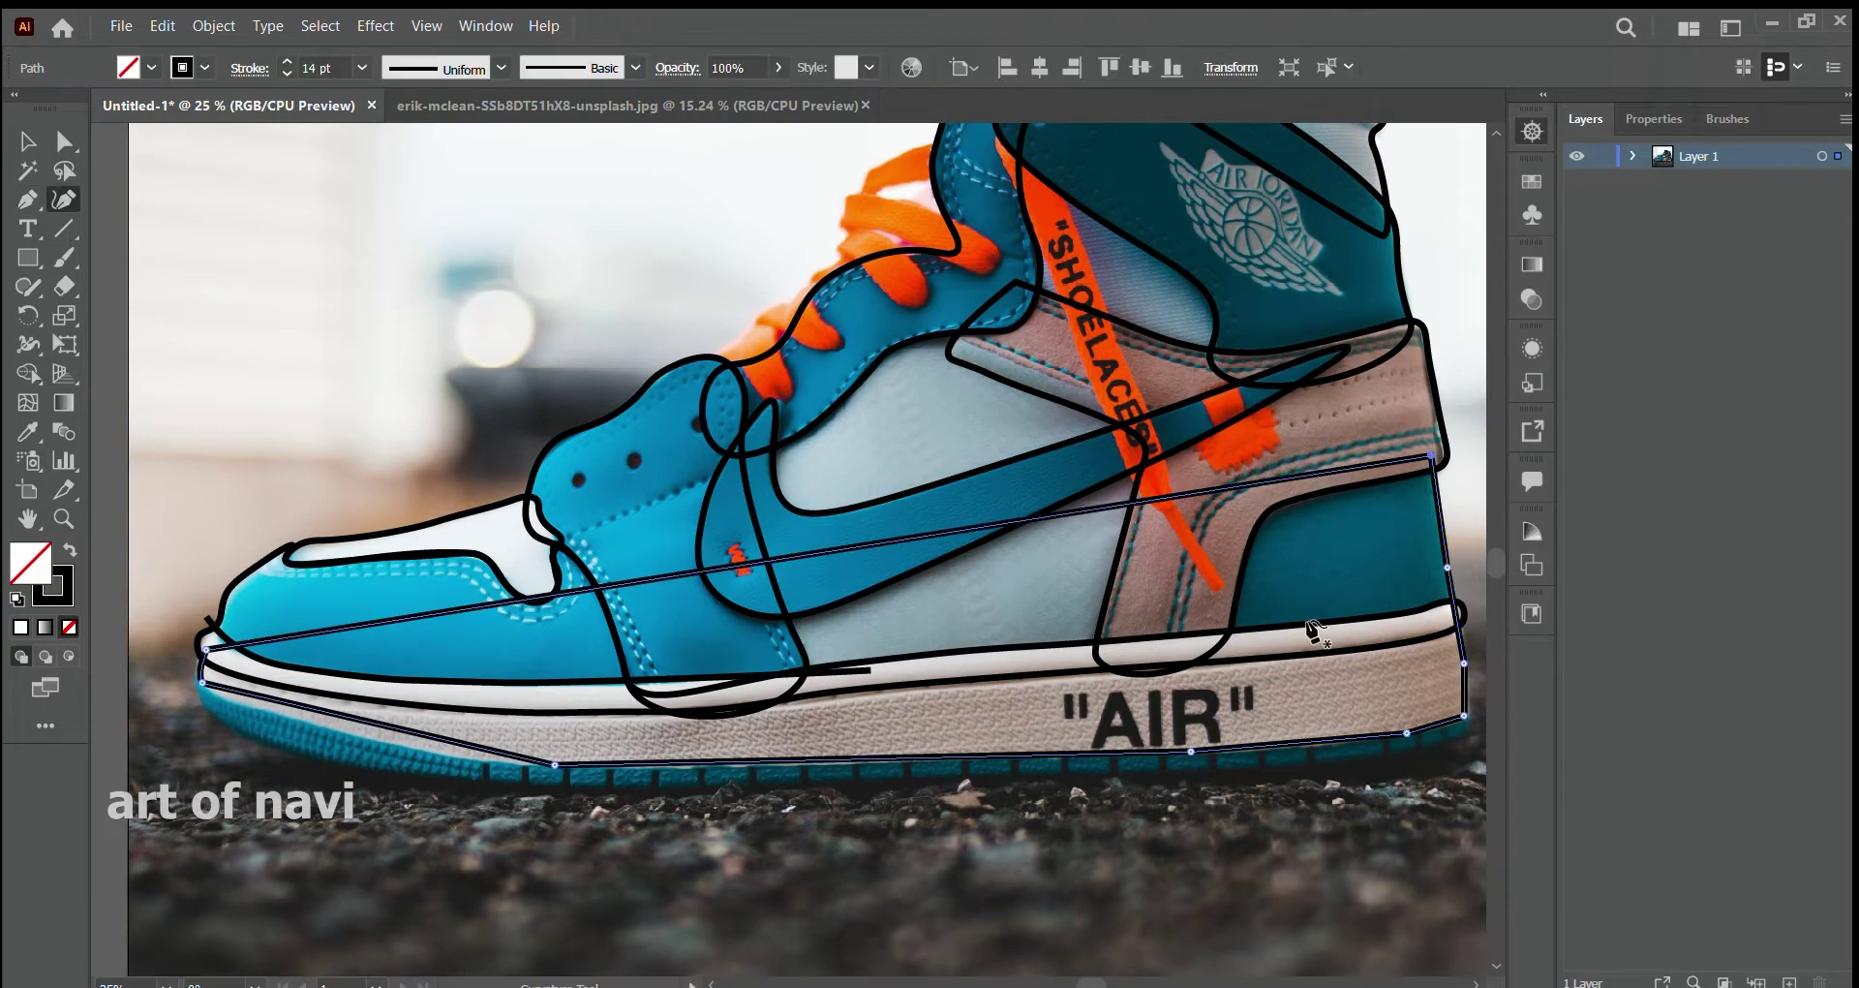
pyautogui.click(1464, 663)
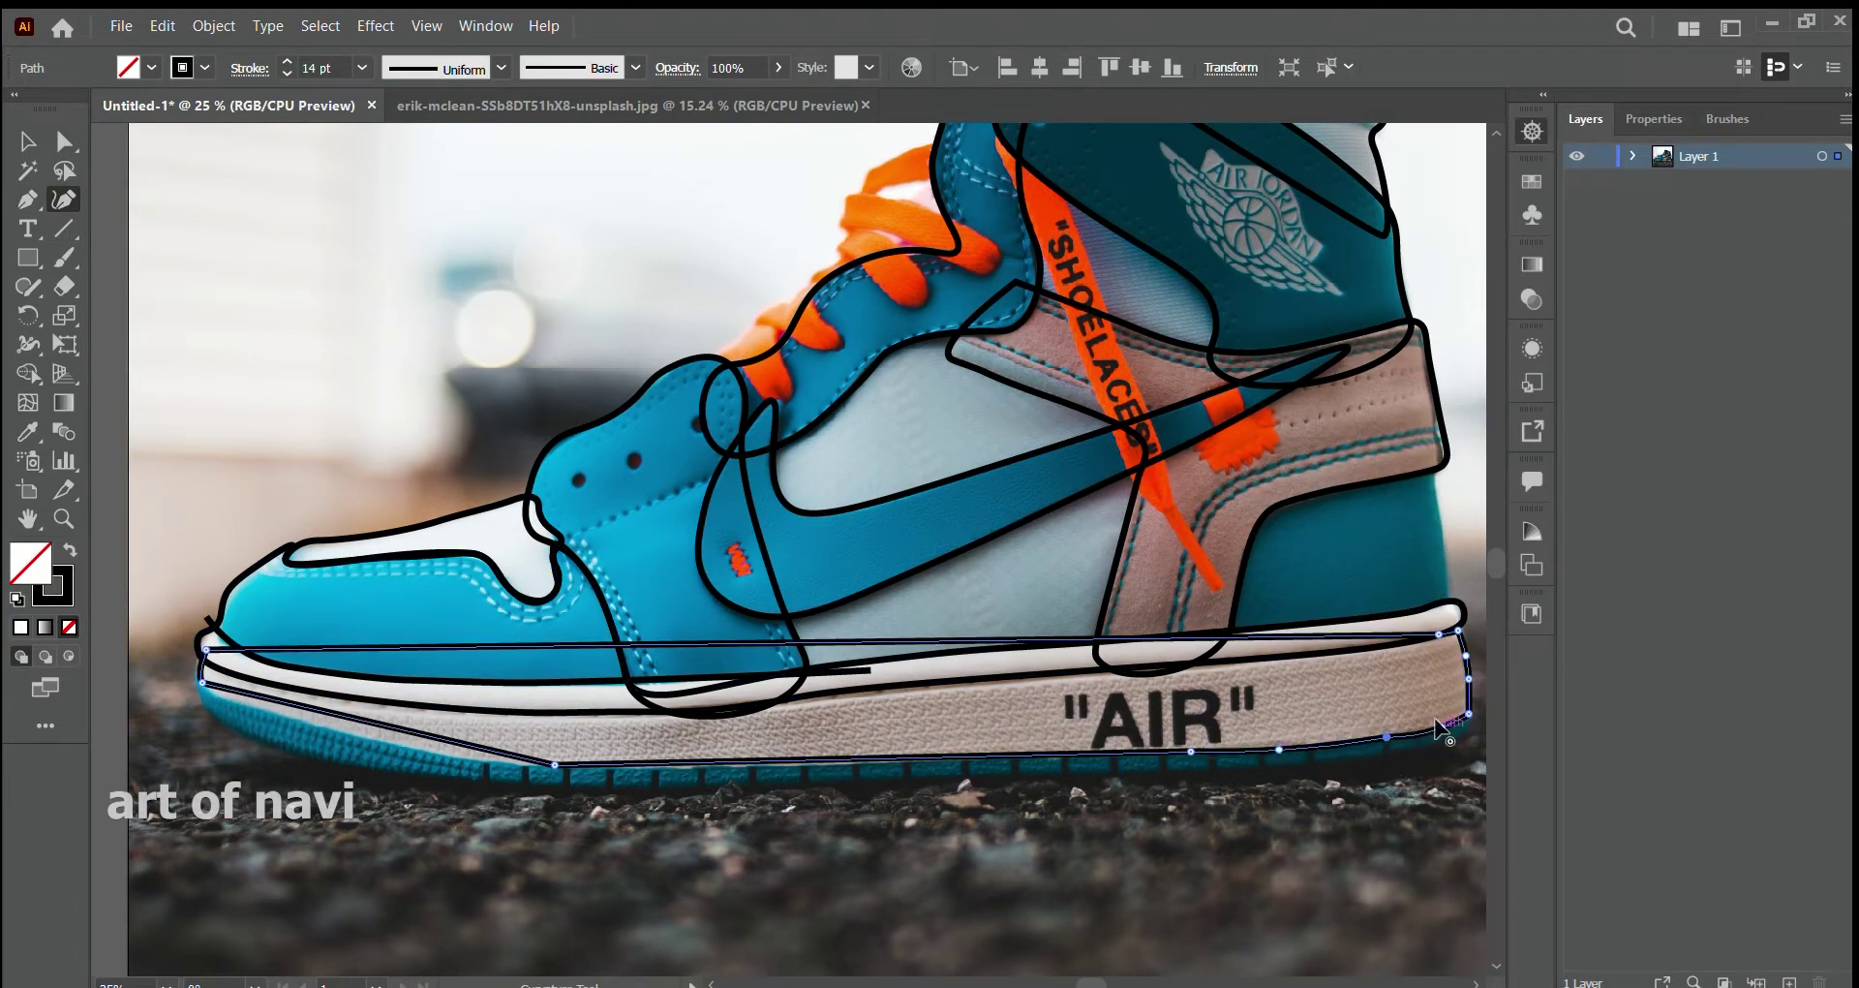
pyautogui.click(1445, 725)
pyautogui.click(834, 763)
pyautogui.click(354, 738)
pyautogui.click(220, 692)
pyautogui.click(237, 675)
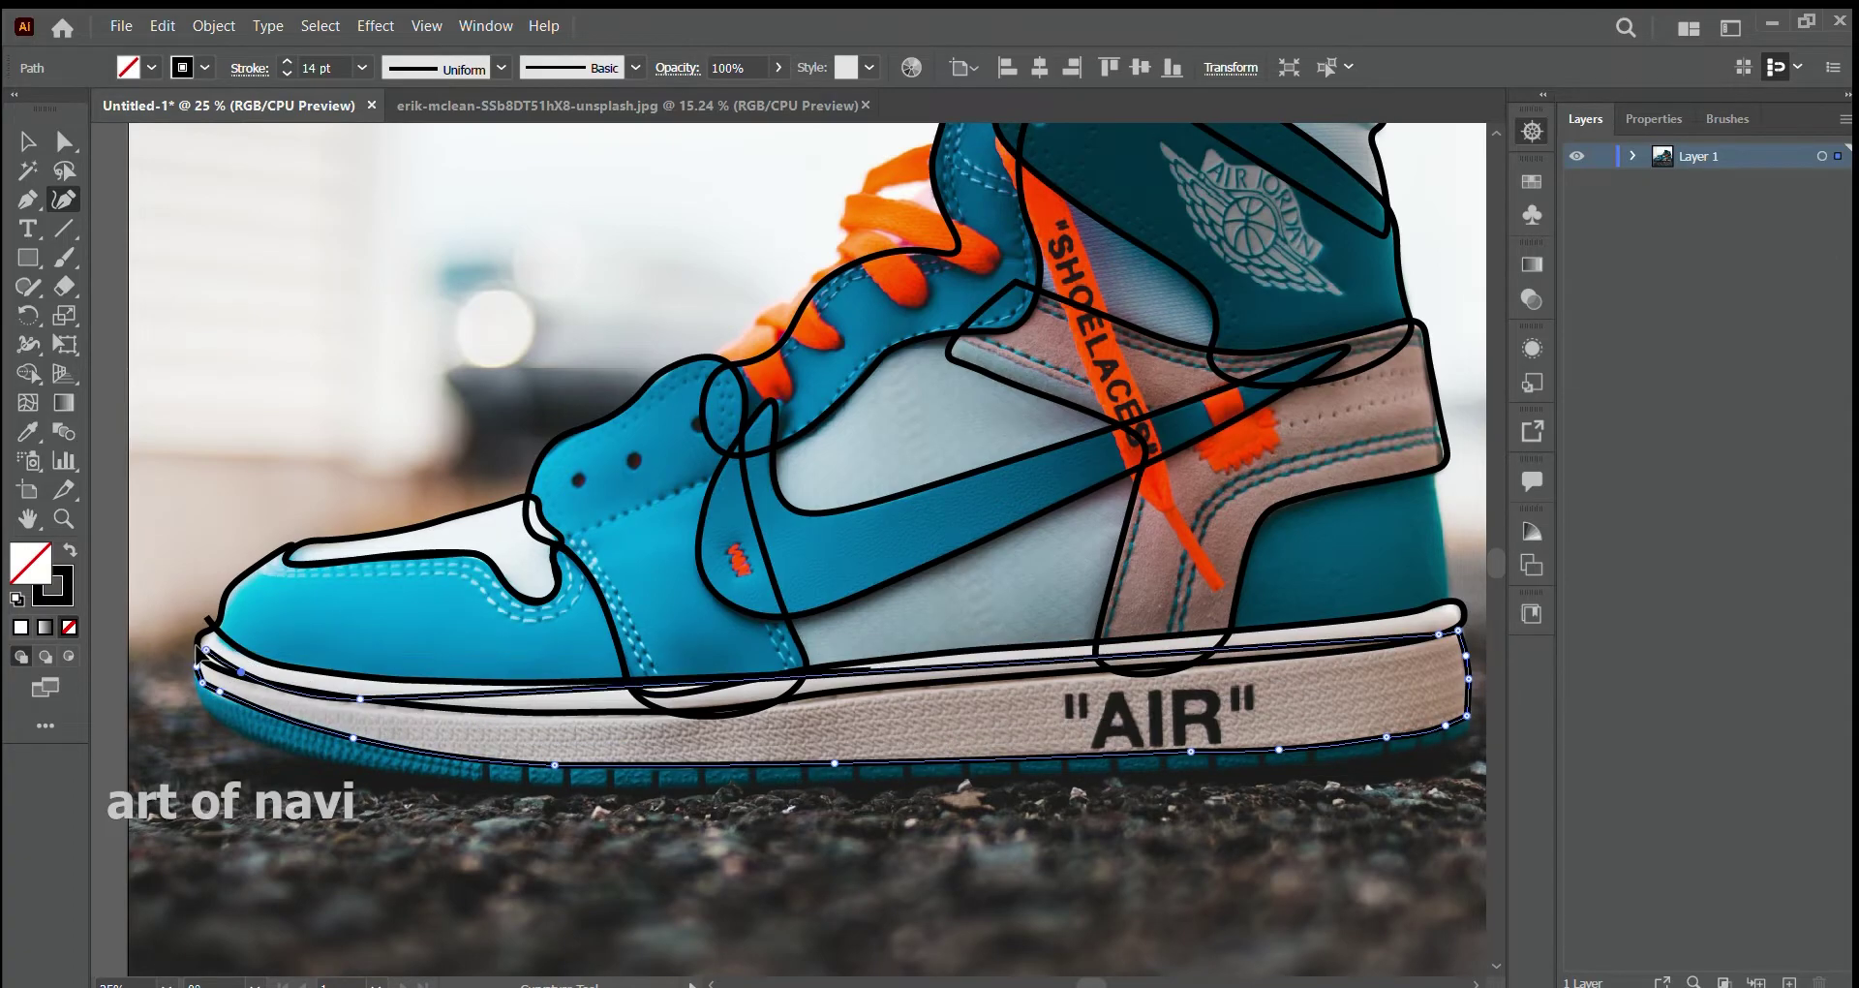
pyautogui.click(360, 698)
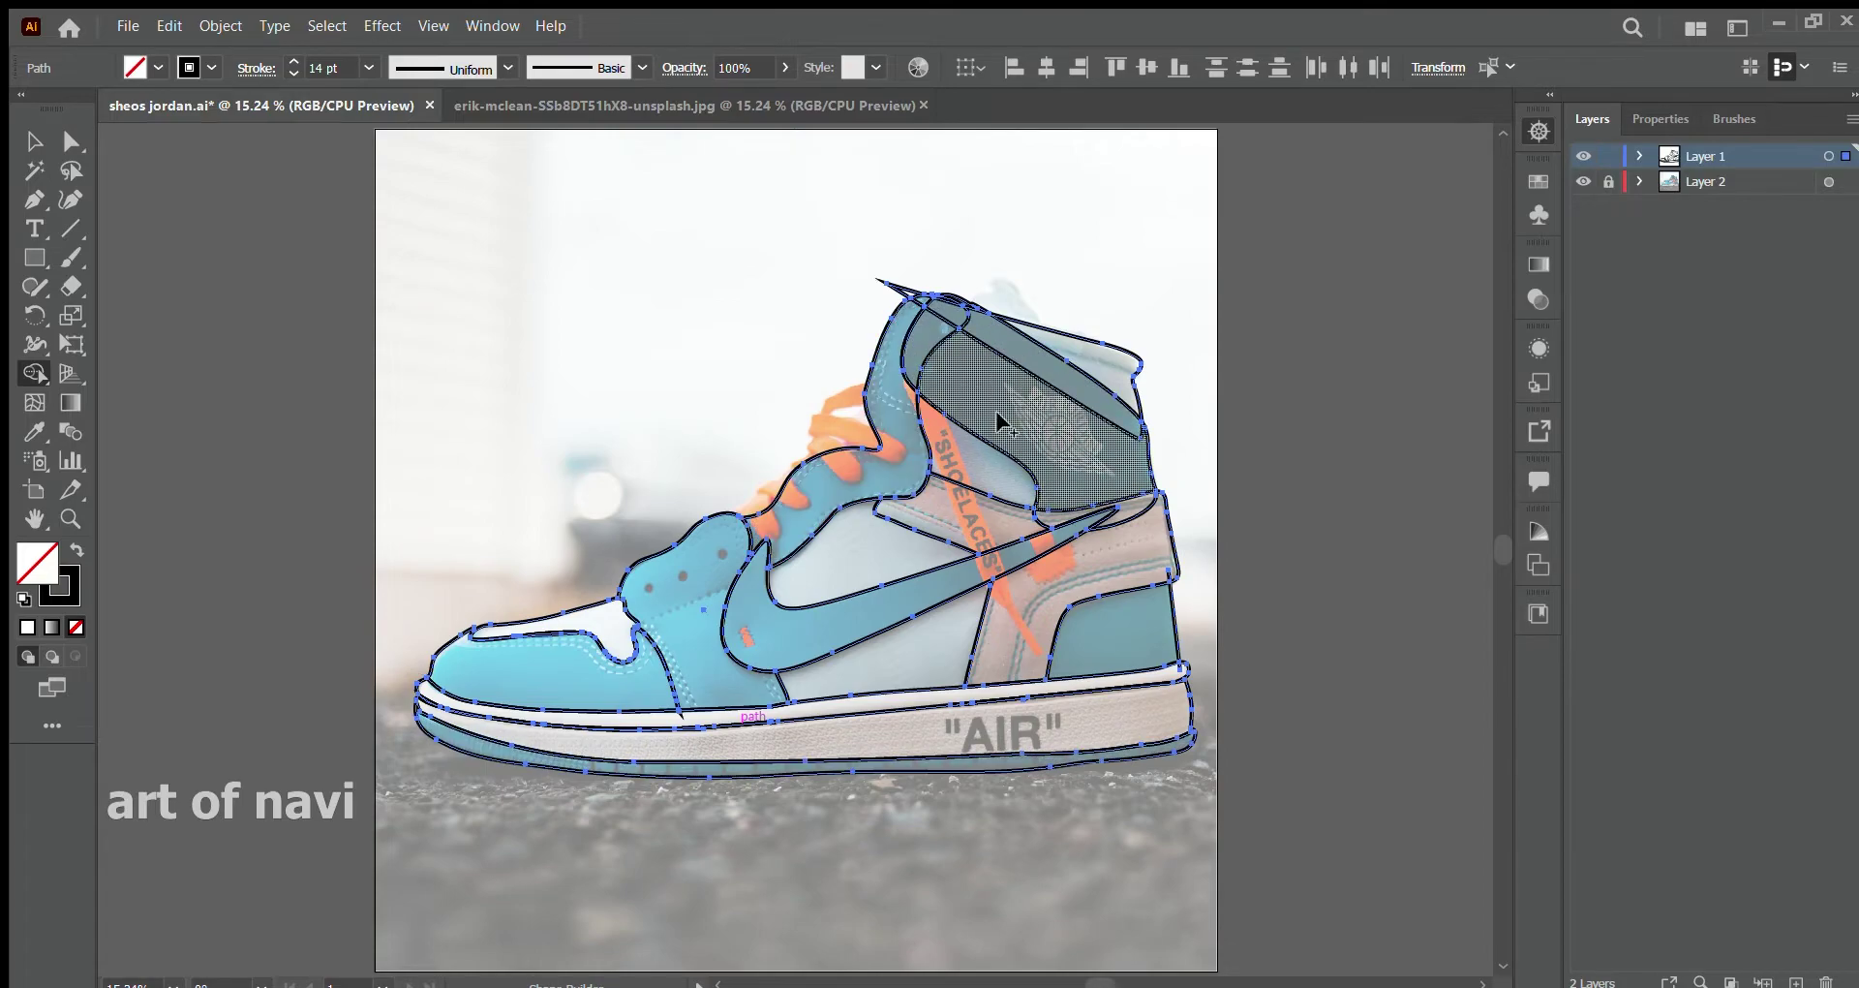
# - Merge the collar pieces with Shape Builder and add an extra anchor on the sole outline
pyautogui.moveTo(1084, 455); pyautogui.dragTo(959, 335)
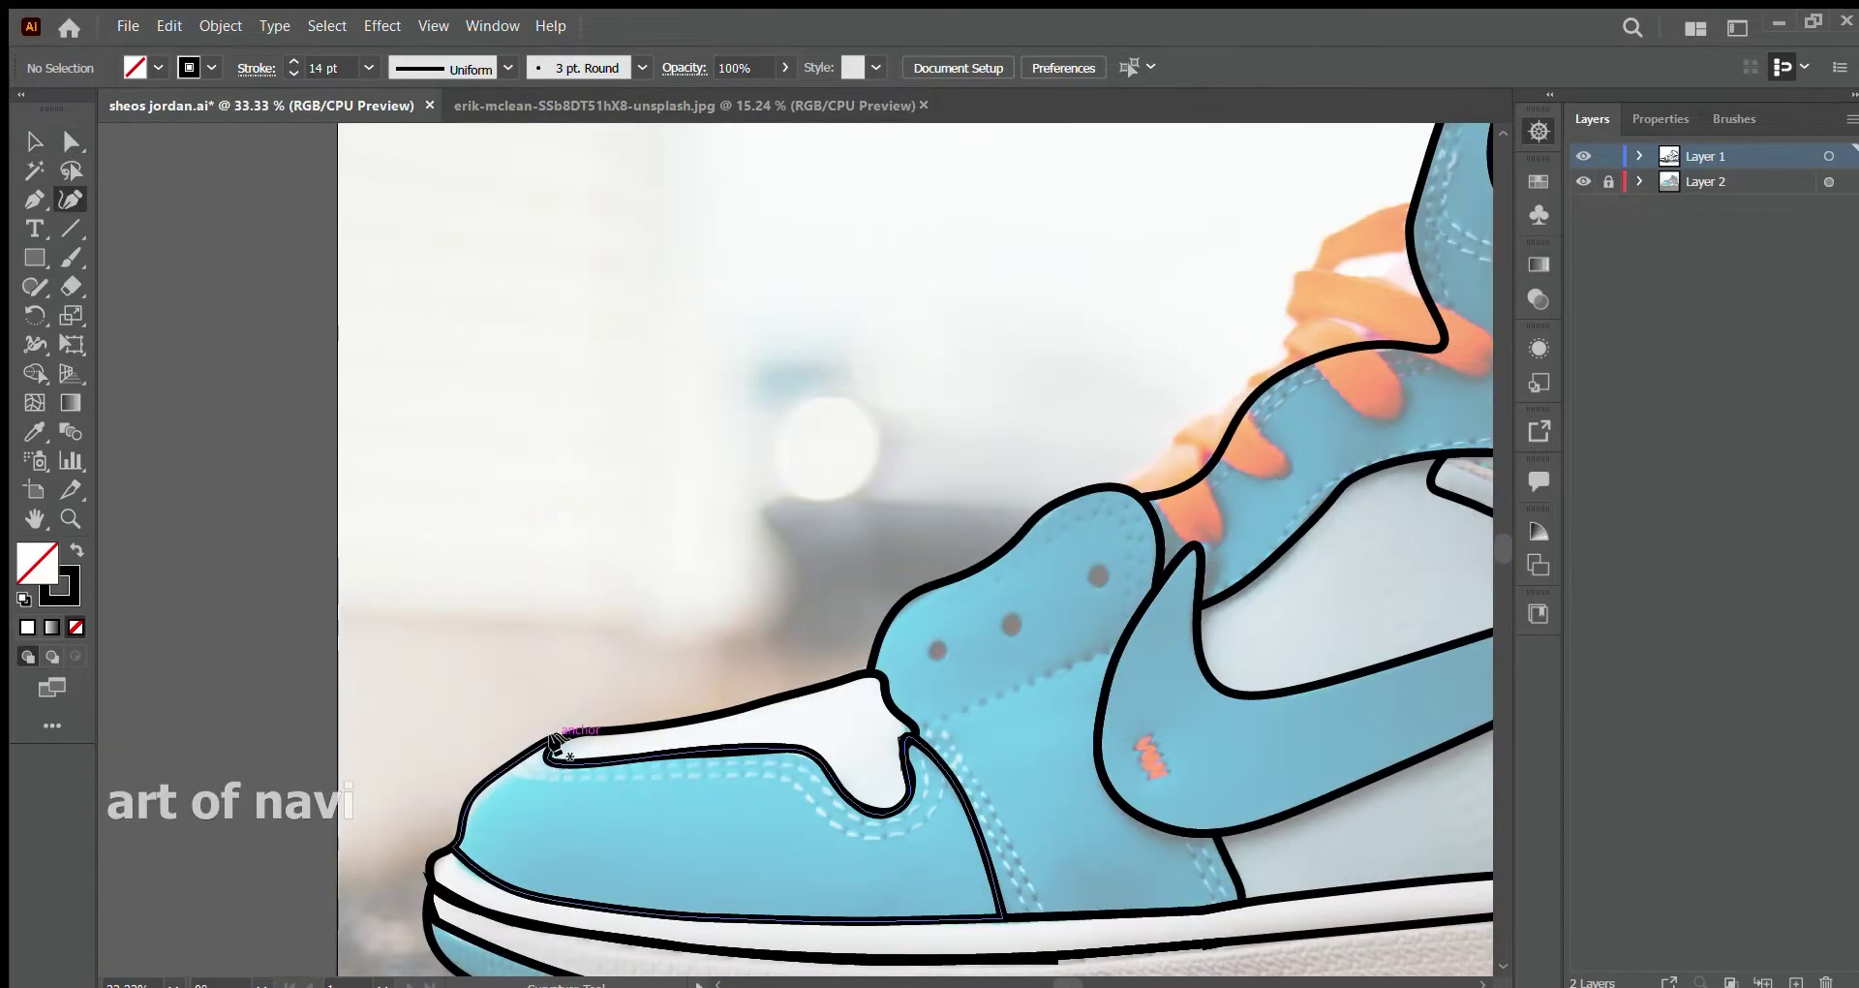
pyautogui.click(553, 744)
pyautogui.scroll(-2, 1118, 893)
pyautogui.click(1057, 863)
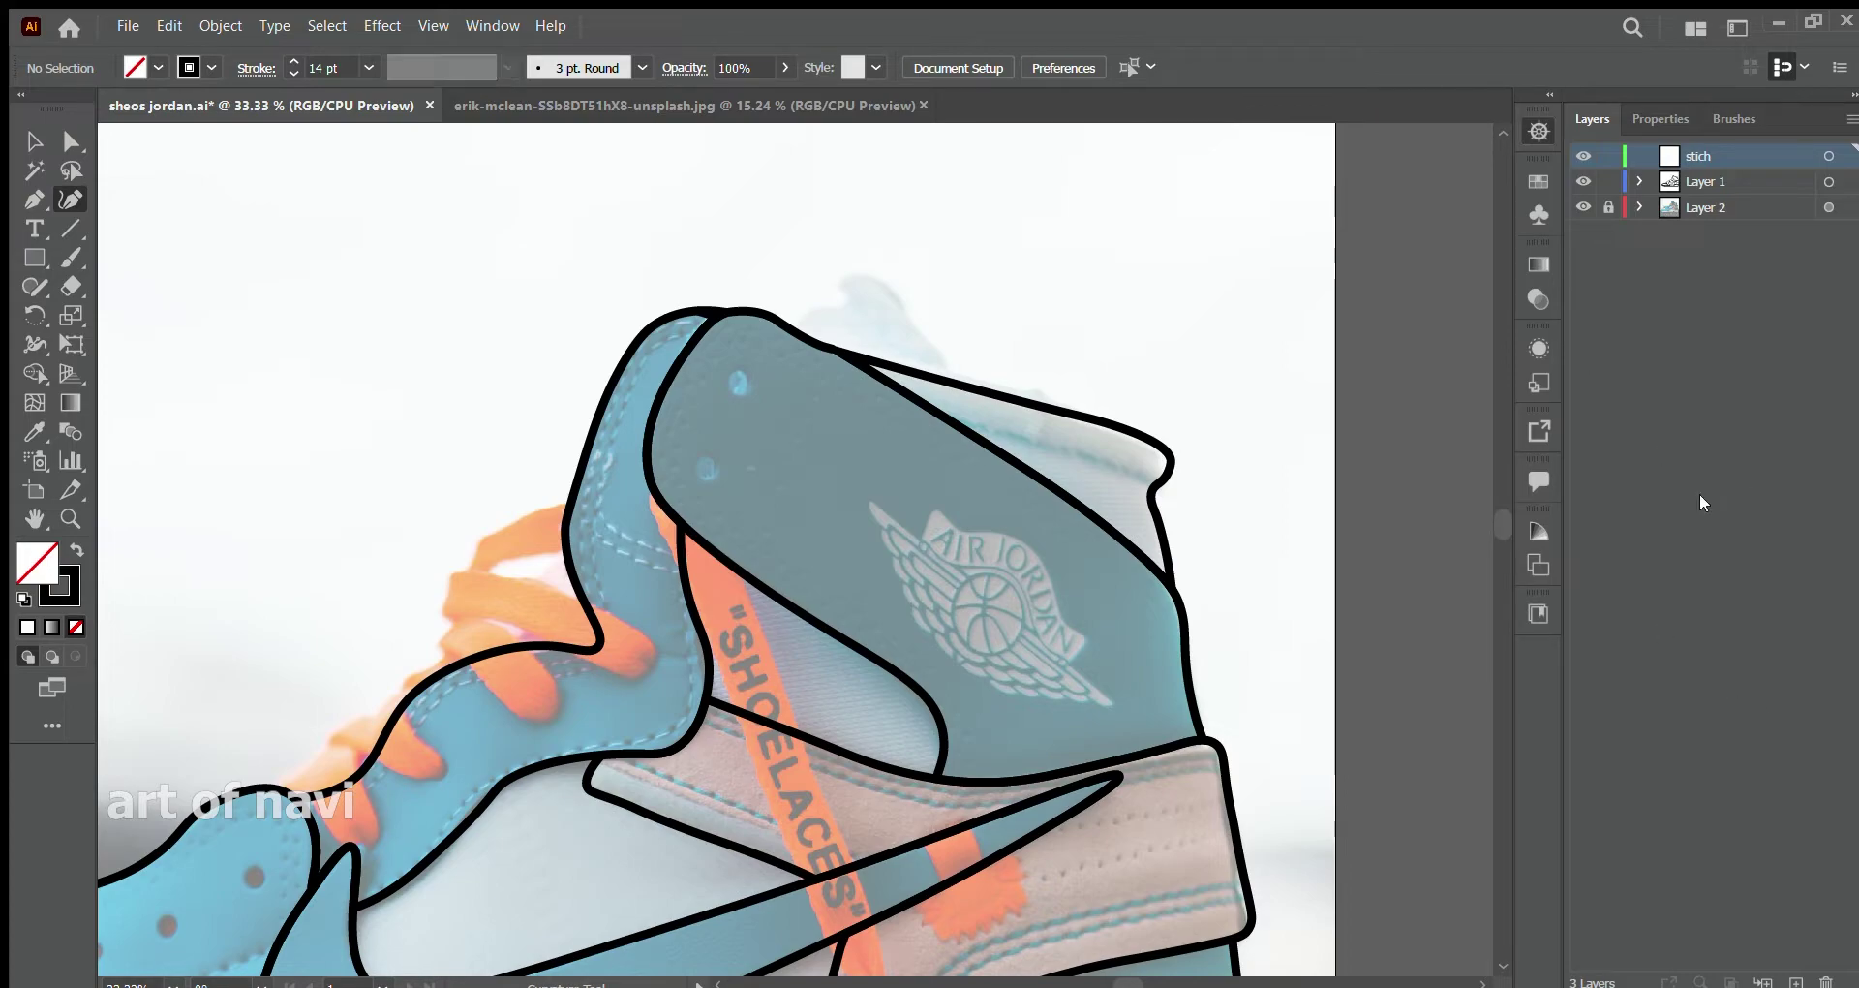
# - Draw a trial figure-8 stitch shape and curved test shape, then undo them
pyautogui.click(1200, 411)
pyautogui.click(1242, 432)
pyautogui.click(1280, 431)
pyautogui.click(1359, 411)
pyautogui.click(1411, 451)
pyautogui.click(1200, 411)
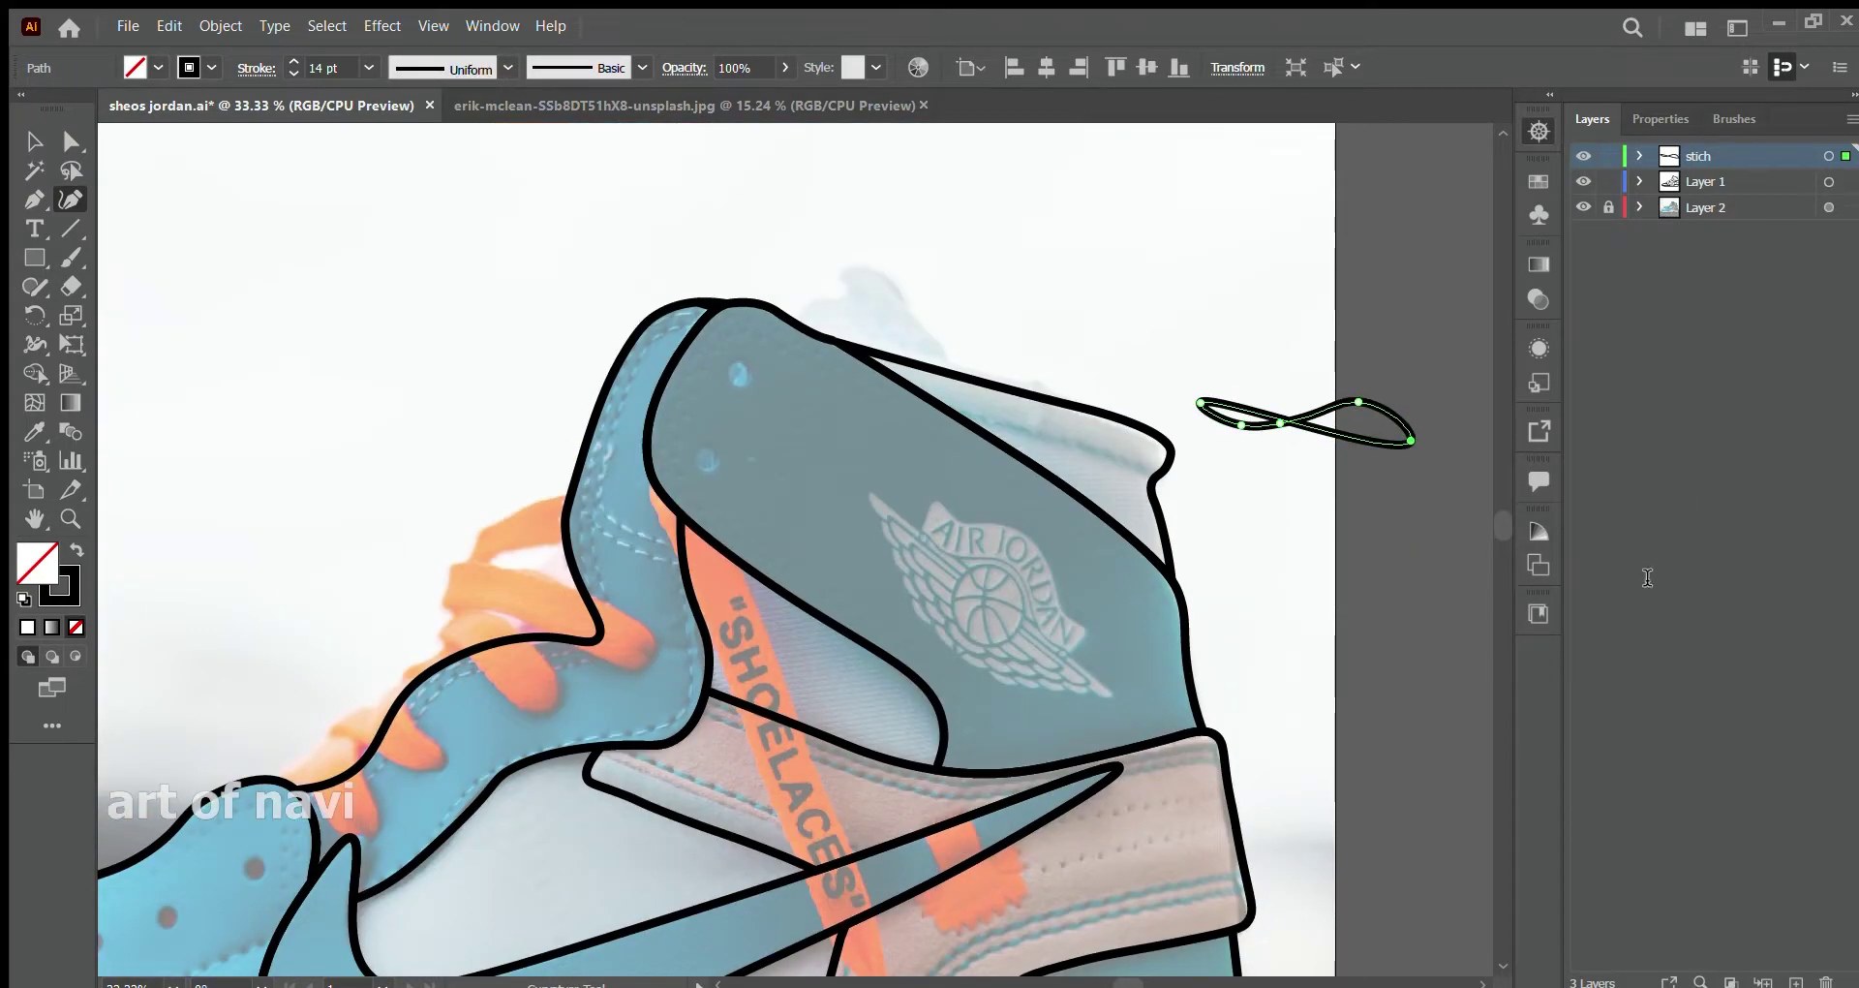
pyautogui.click(1473, 627)
pyautogui.click(1334, 528)
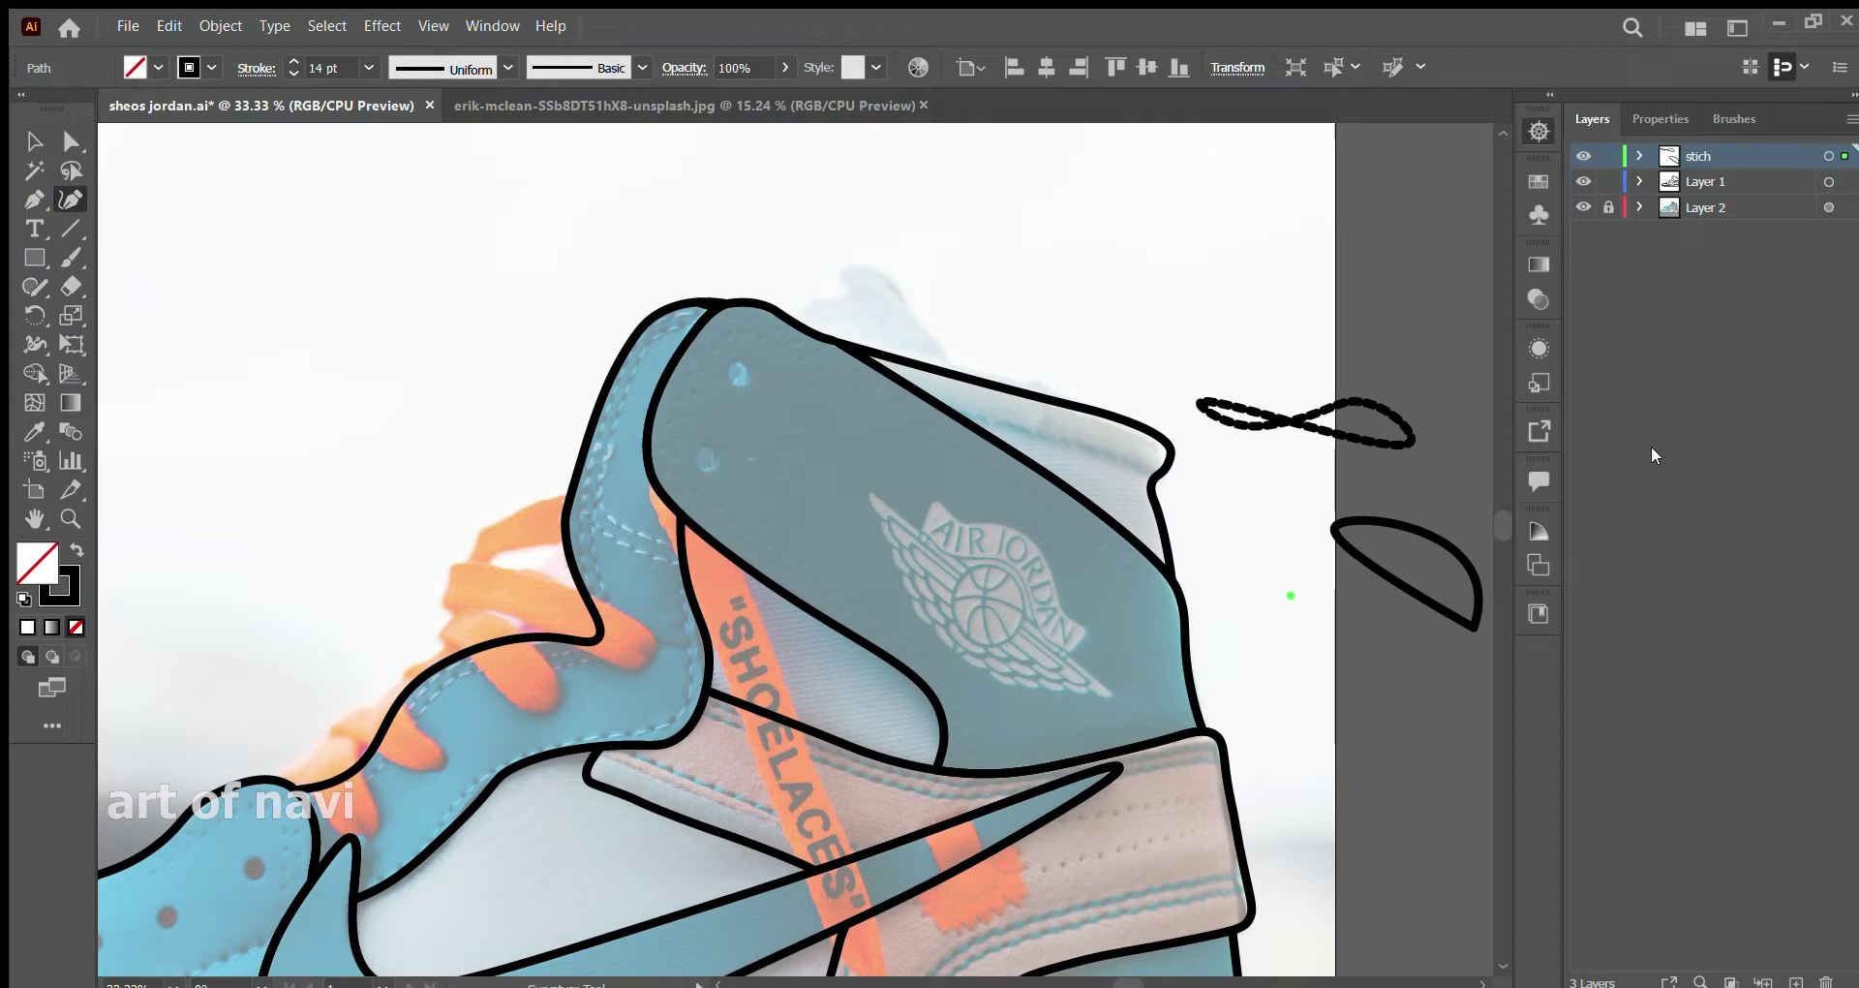
pyautogui.hotkey('ctrl', 'z')
pyautogui.hotkey('ctrl', 'z')
pyautogui.scroll(-5, 280, 135)
# - Draw a dashed curved stitch line along the heel panel's top to its back edge
pyautogui.click(894, 930)
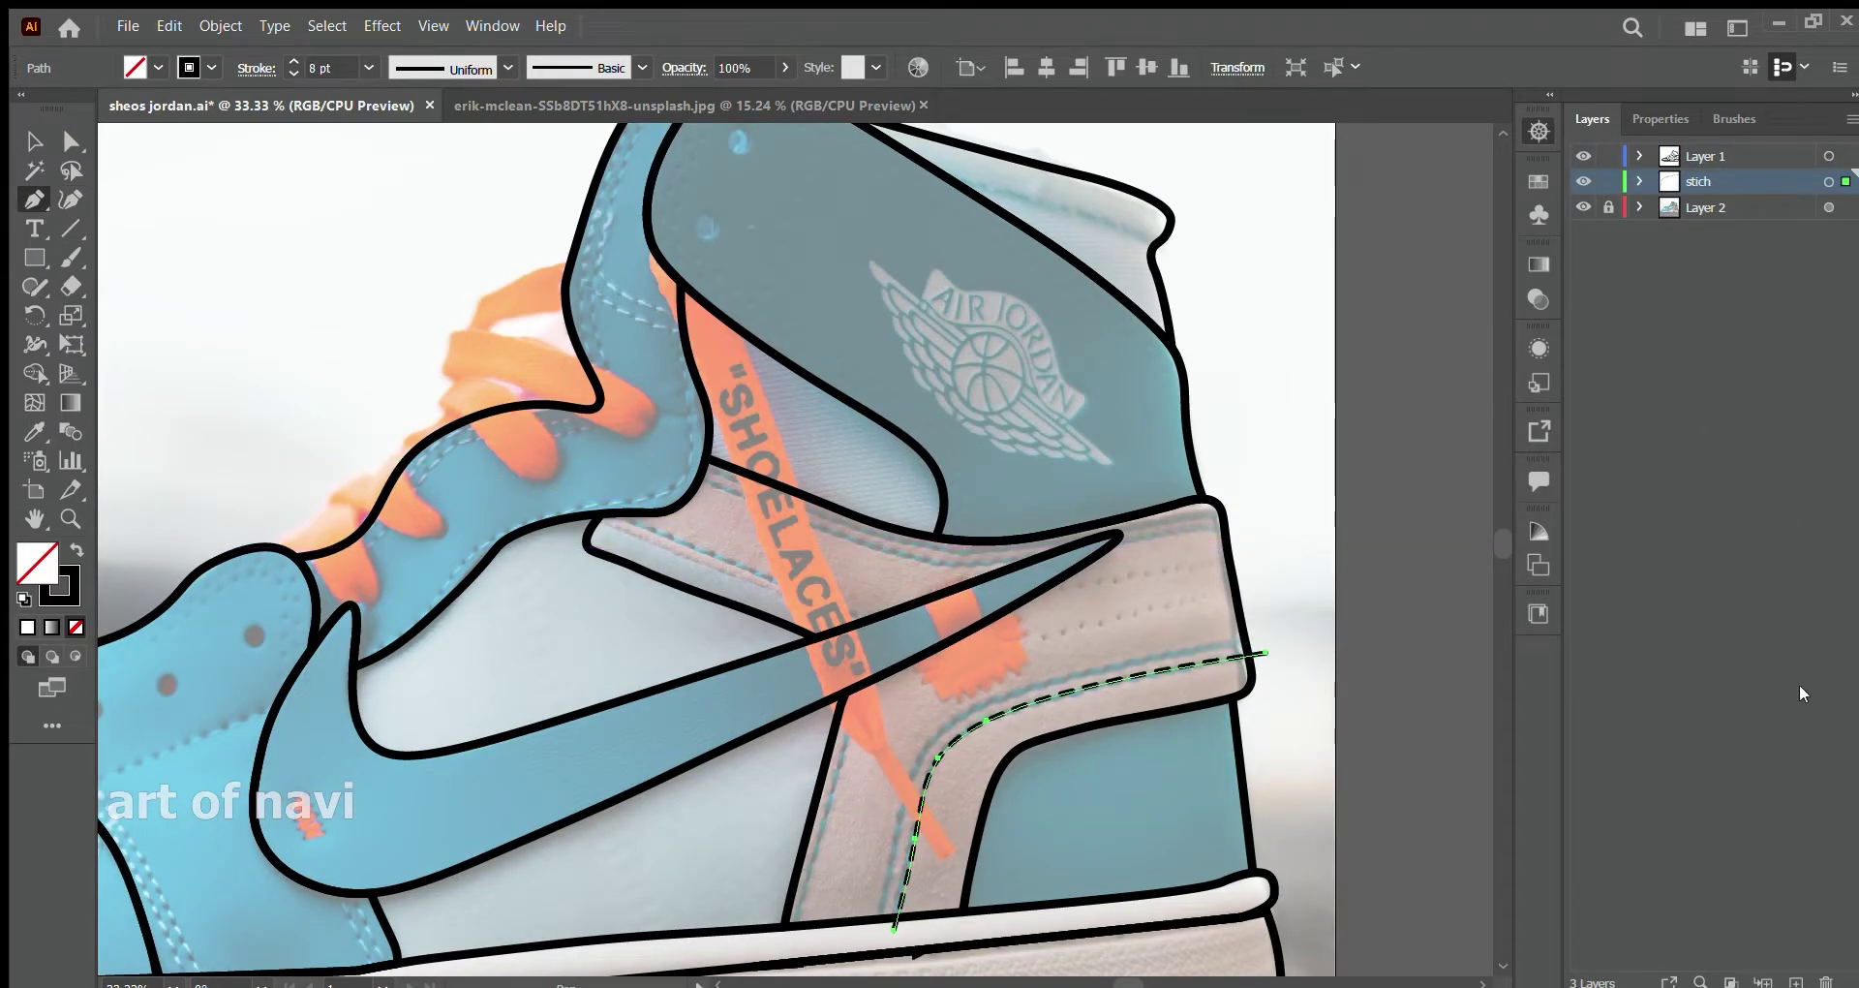
pyautogui.press('v')
pyautogui.hotkey('shift', '`')
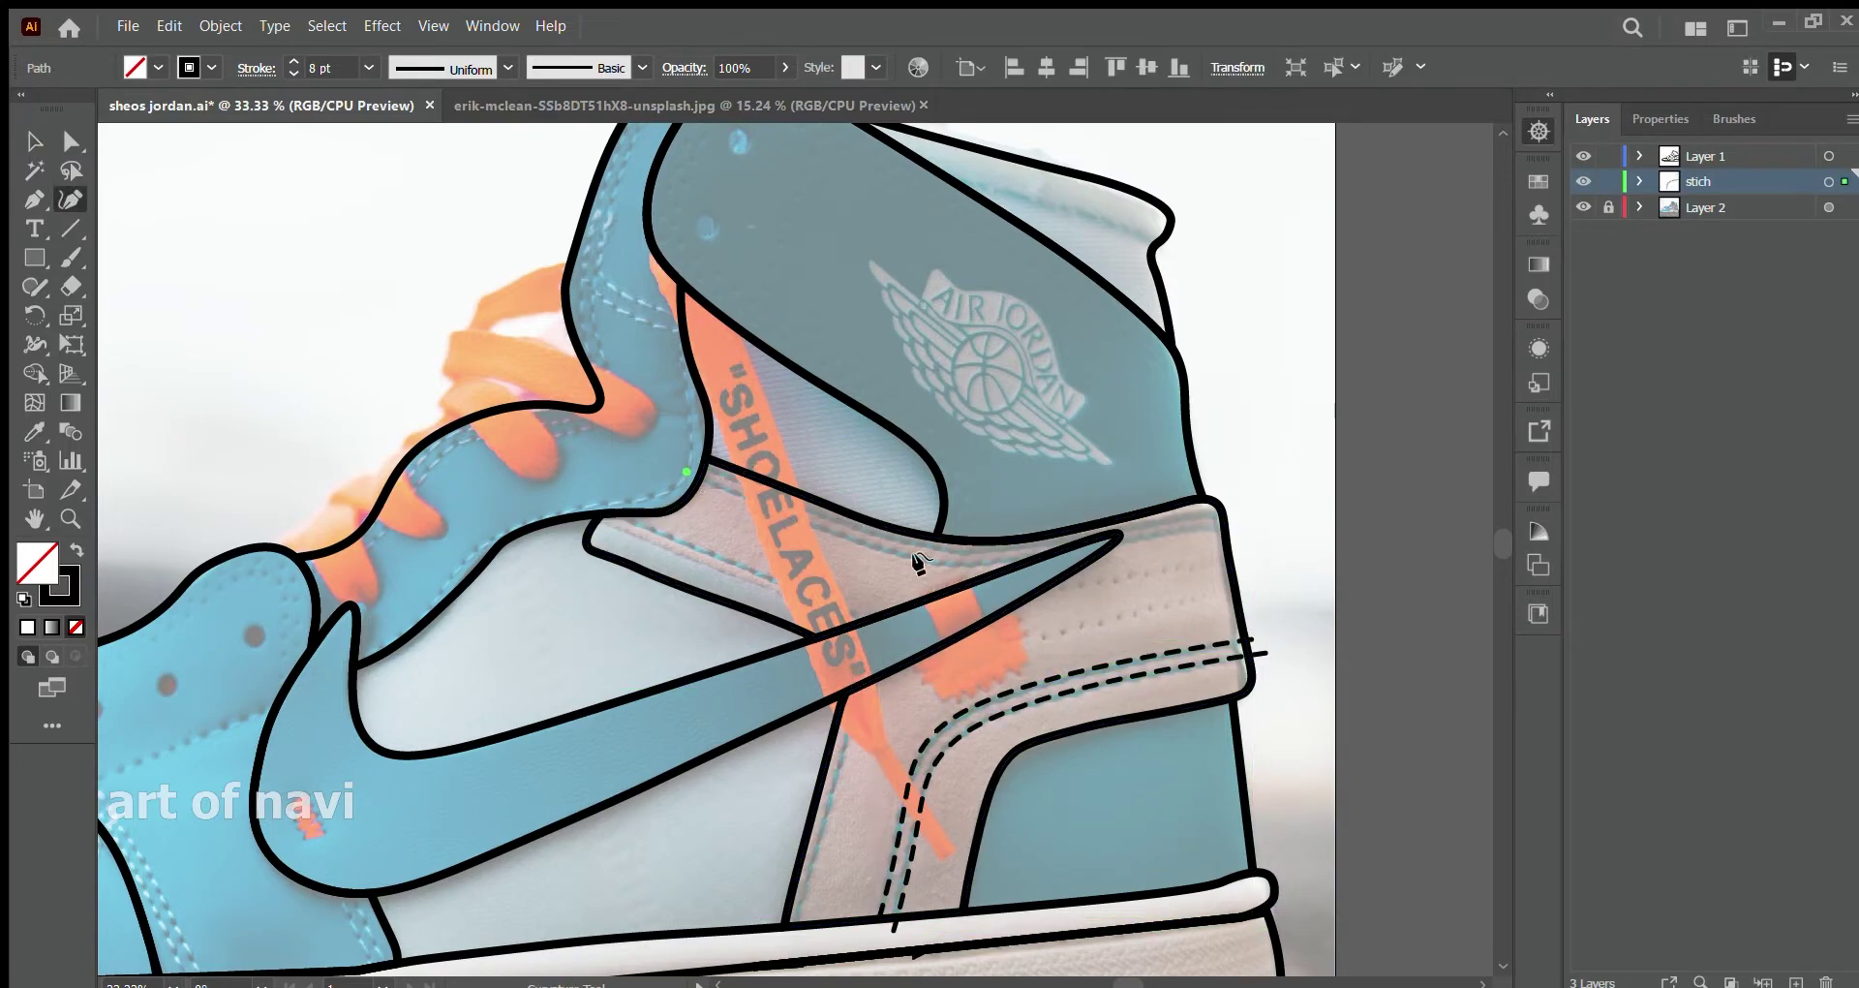
pyautogui.click(889, 553)
pyautogui.click(960, 563)
pyautogui.click(1154, 534)
pyautogui.click(1229, 518)
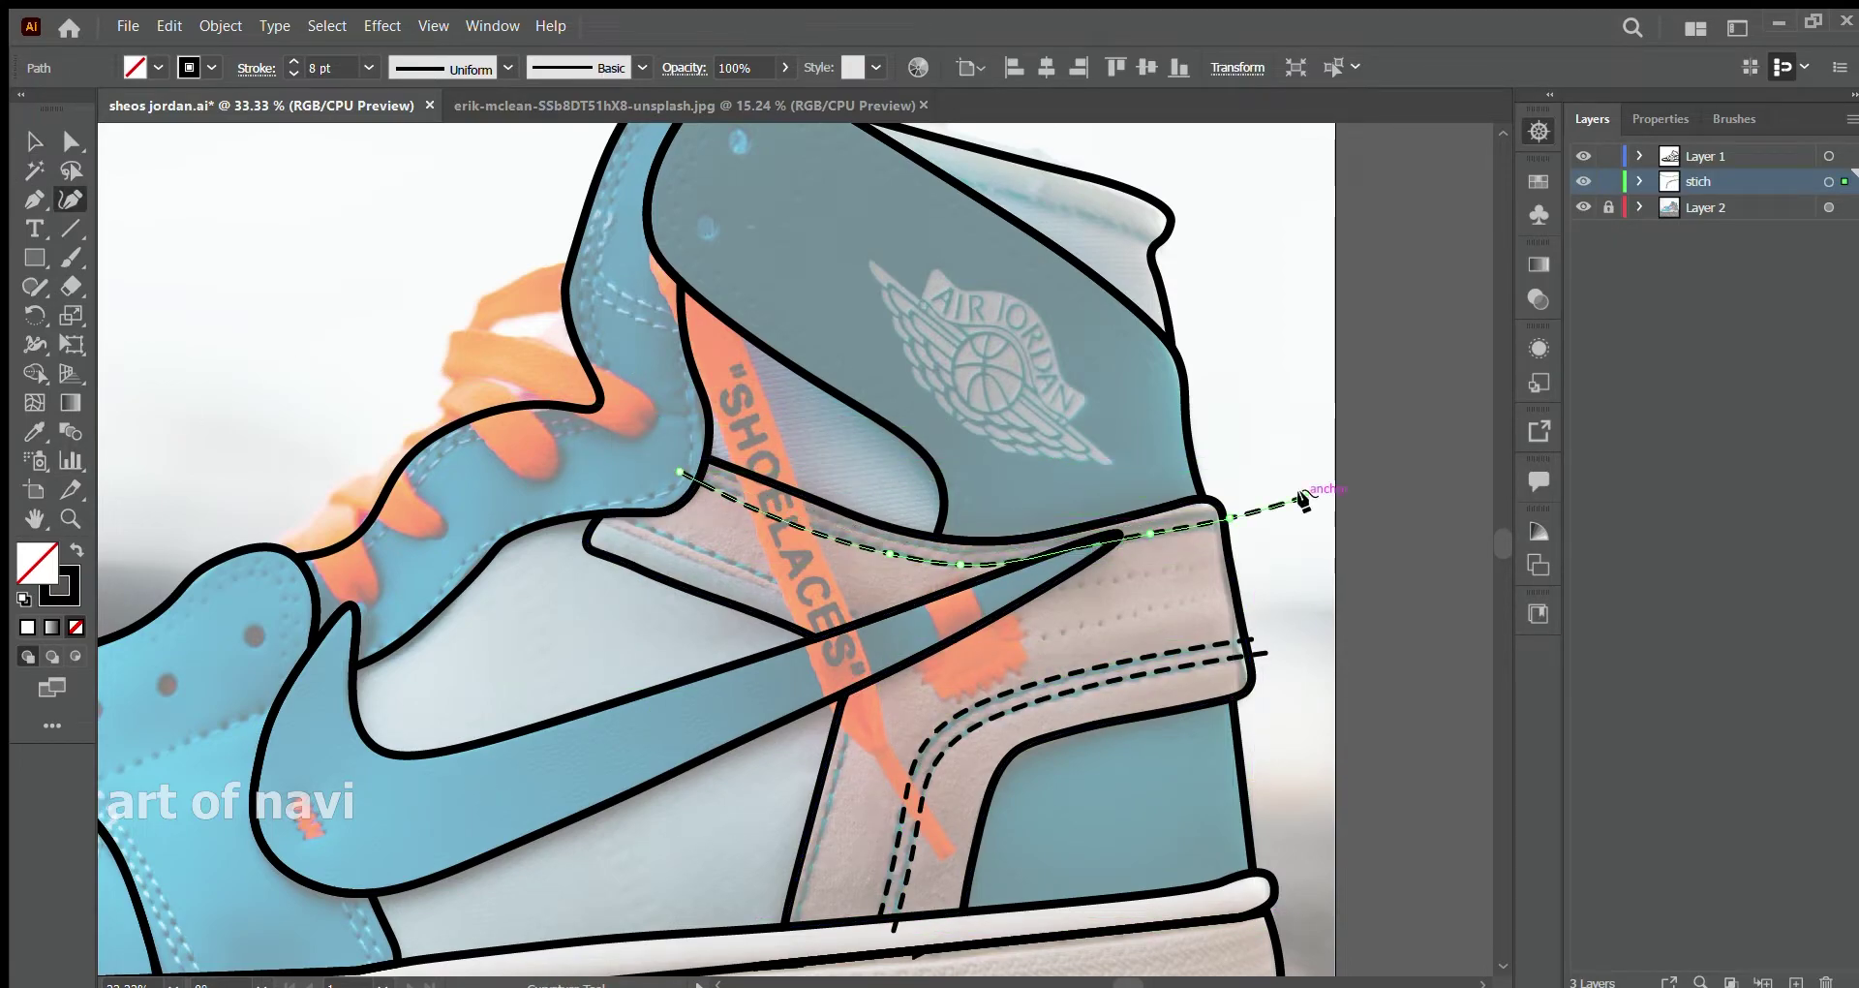
pyautogui.press('v')
pyautogui.click(1117, 366)
# - Draw a straight-segment stitch line down the diagonal strap to the sole
pyautogui.press('p')
pyautogui.click(604, 503)
pyautogui.click(892, 627)
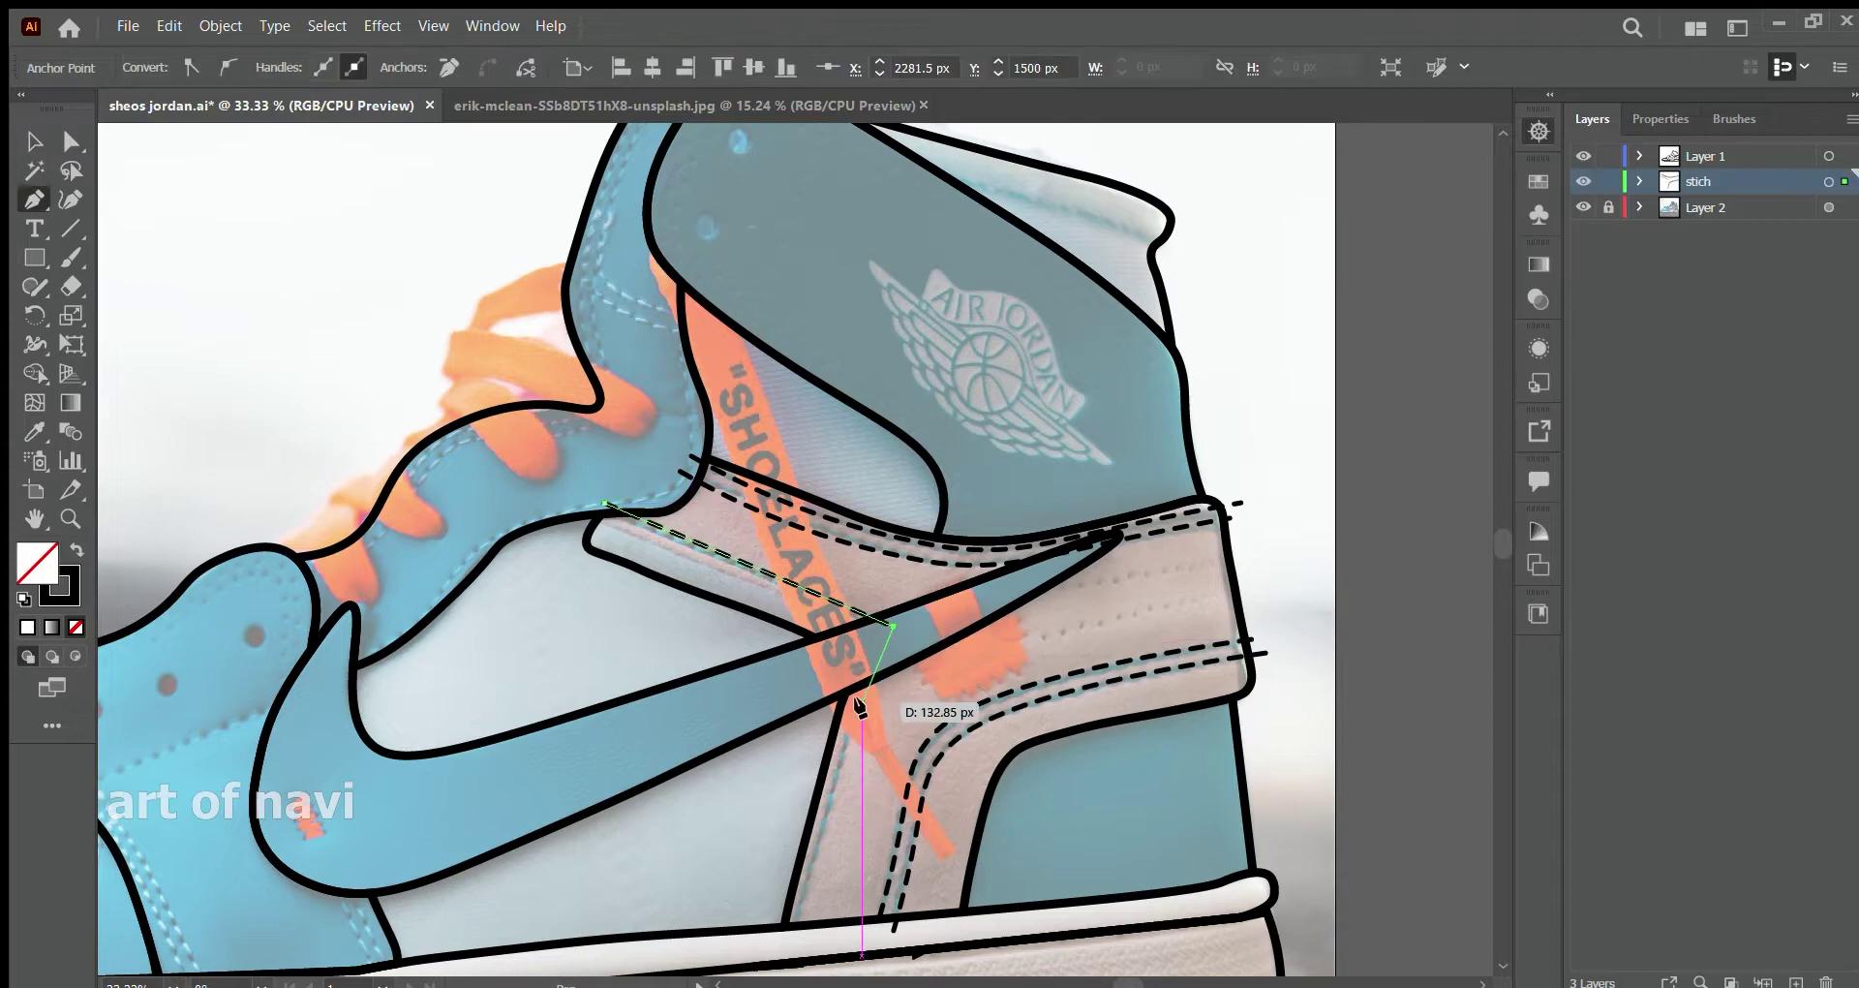
pyautogui.click(825, 928)
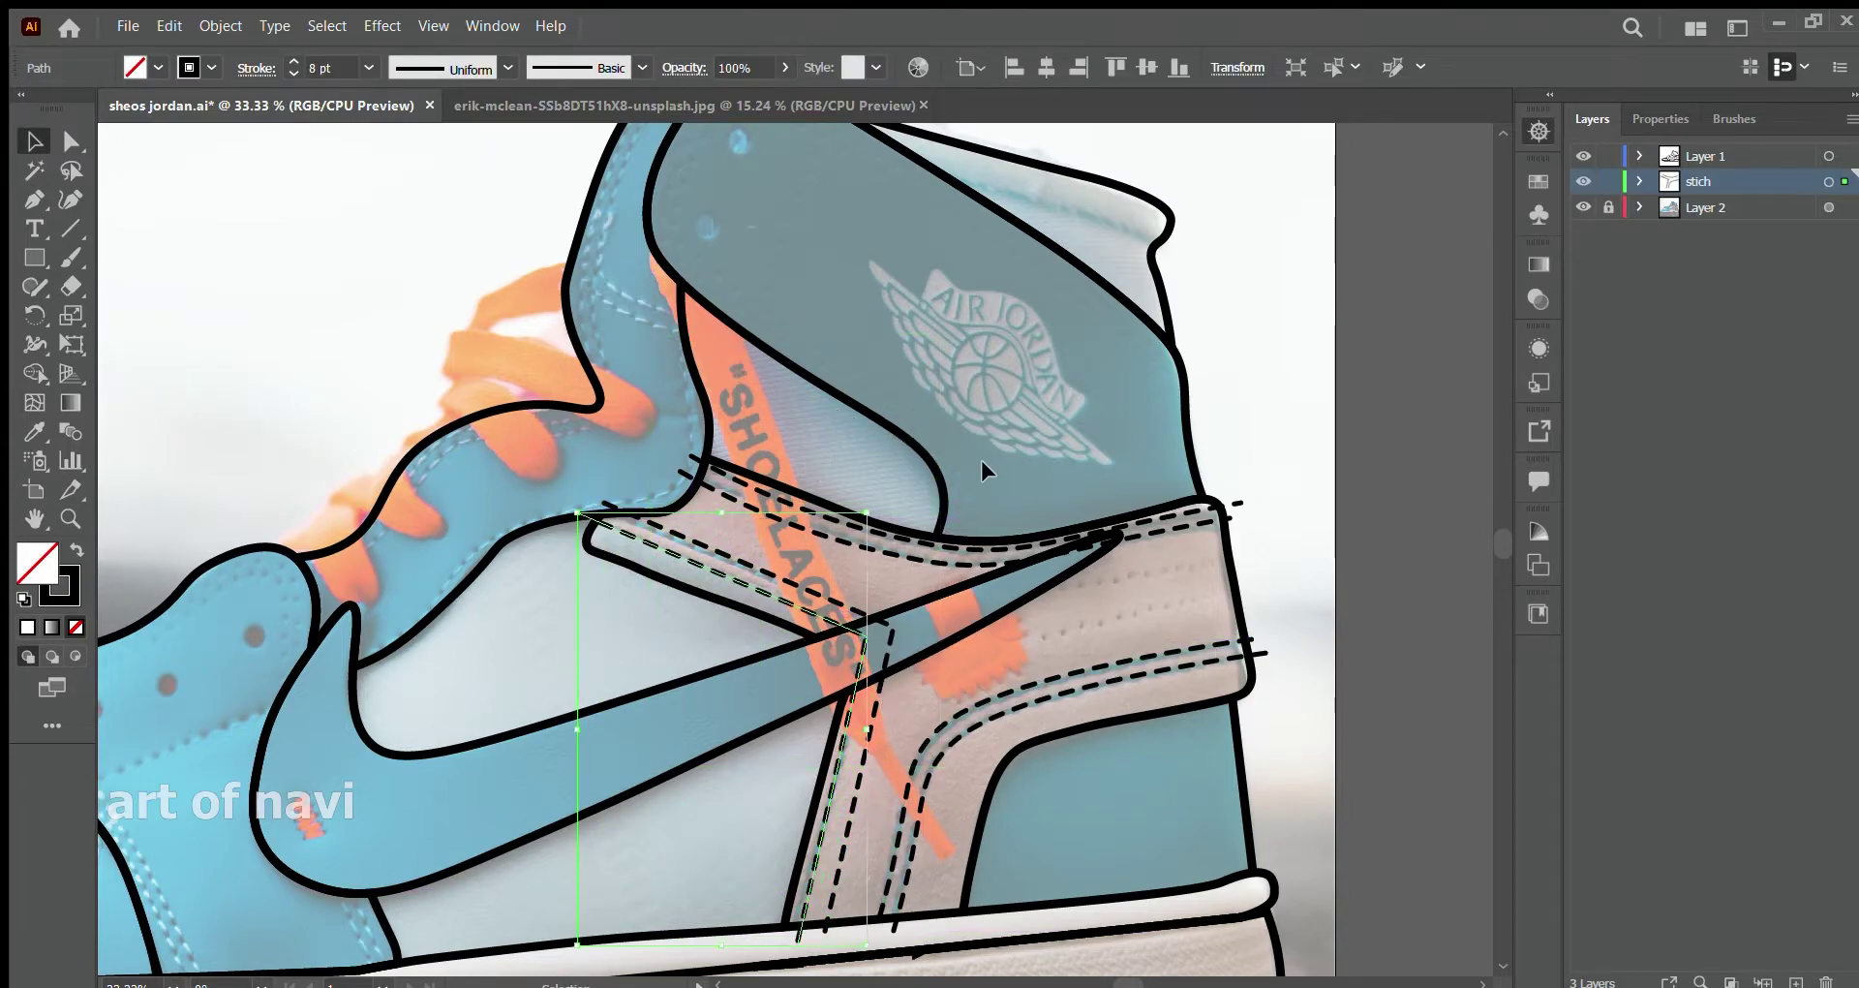
# - Draw a dashed stitch line along the collar top and place an offset copy on the collar
pyautogui.hotkey('ctrl', 'a')
pyautogui.hotkey('shift', 'm')
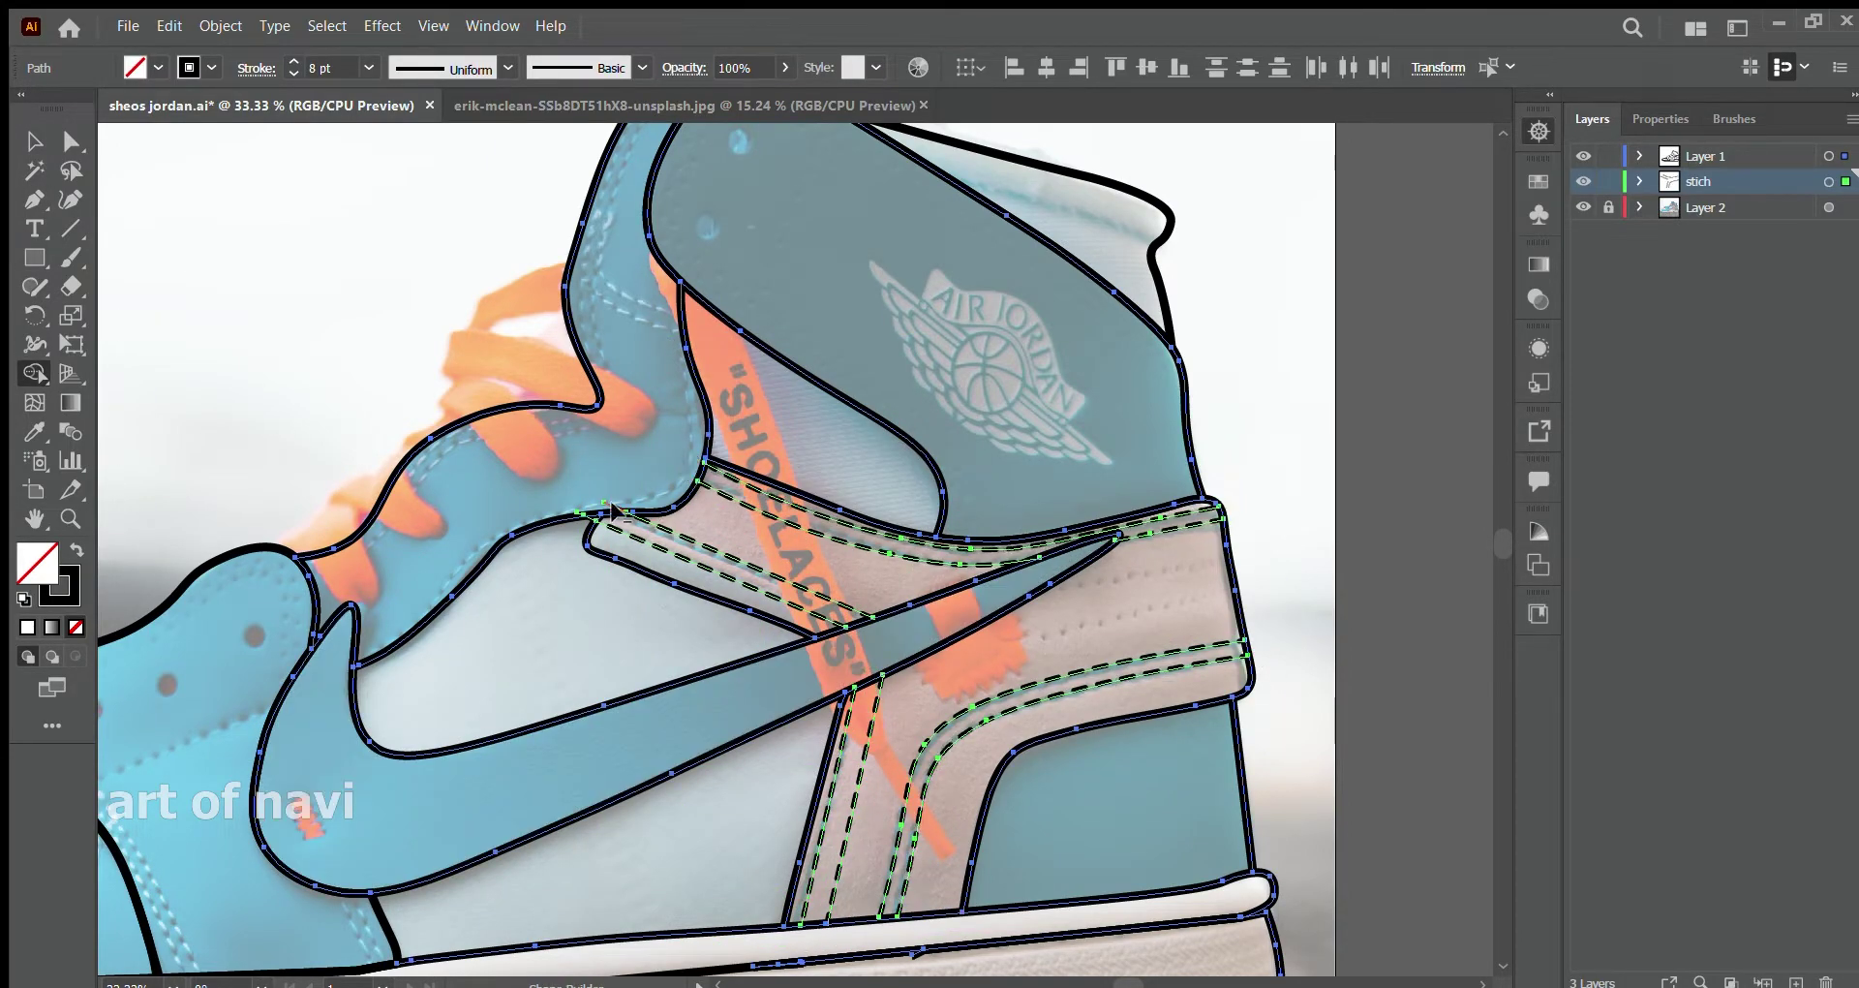
pyautogui.hotkey('ctrl', 'shift', 'a')
pyautogui.click(70, 199)
pyautogui.scroll(3, 858, 292)
pyautogui.click(652, 197)
pyautogui.click(604, 197)
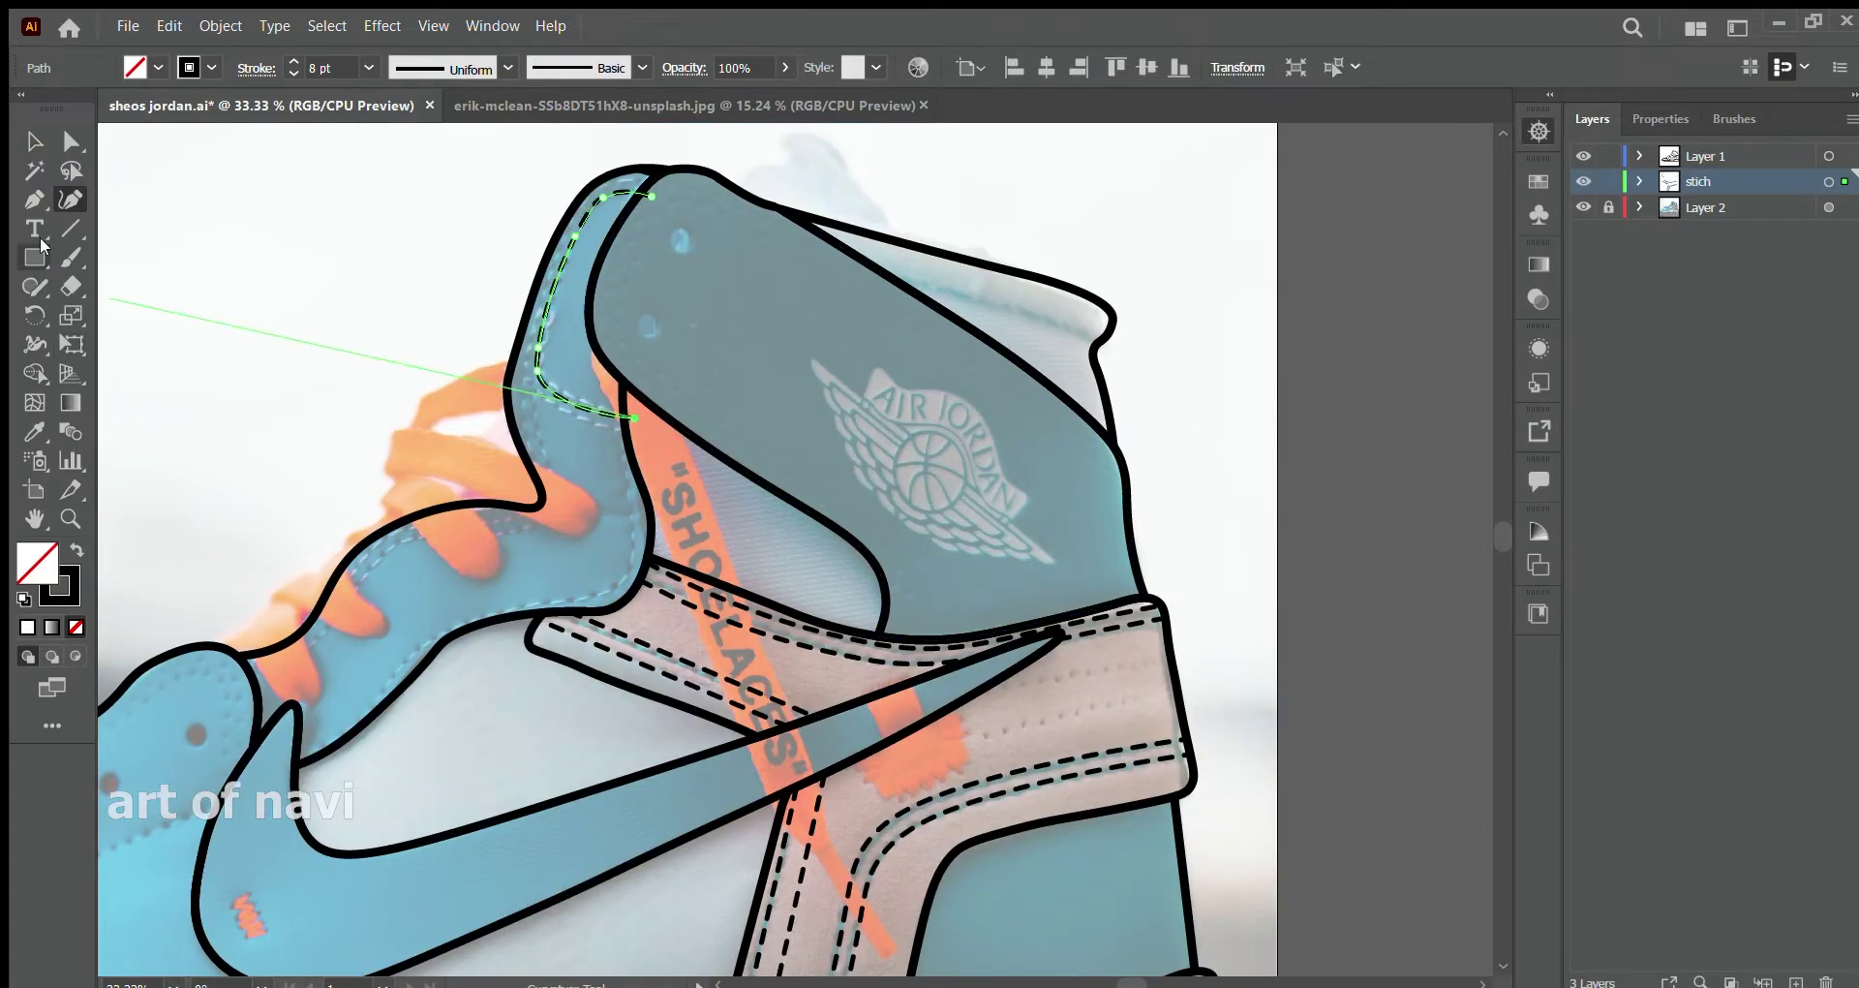
pyautogui.press('v')
pyautogui.hotkey('ctrl', 'v')
pyautogui.moveTo(738, 610); pyautogui.dragTo(540, 363)
pyautogui.click(1094, 247)
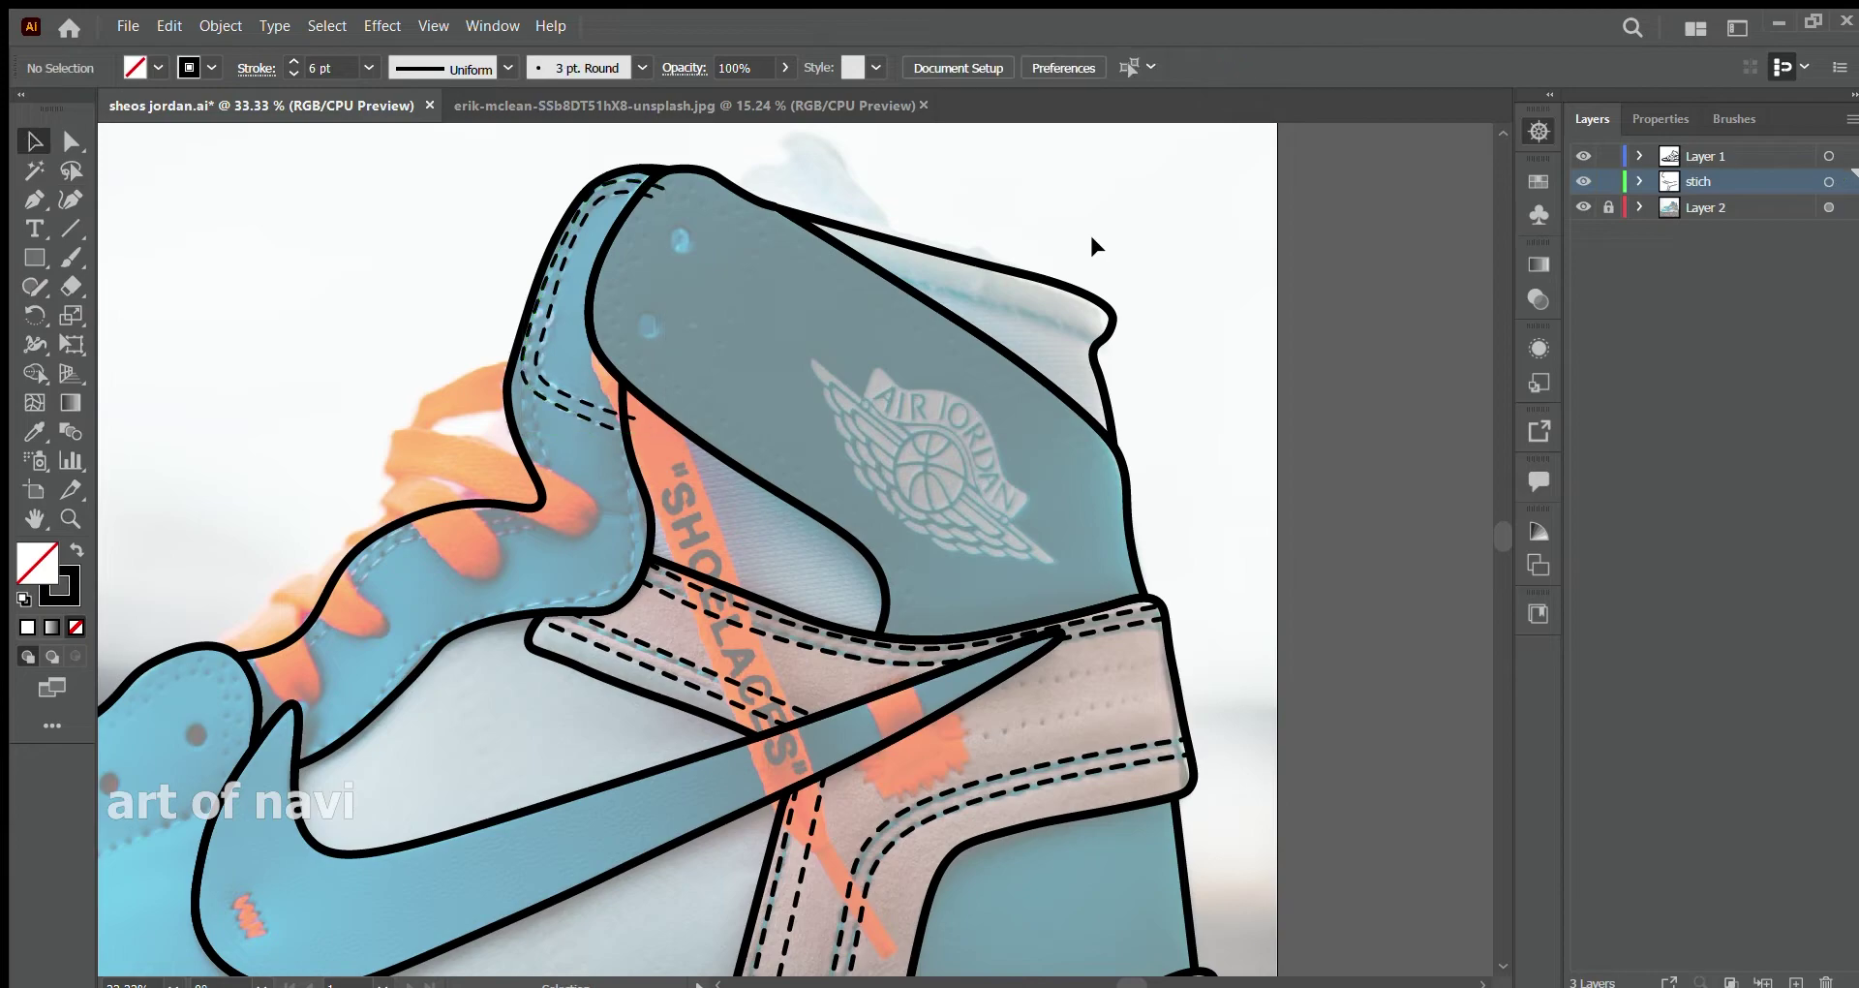
# - Draw a second dashed collar stitch, trying an offset copy and then undoing it
pyautogui.hotkey('shift', '`')
pyautogui.click(289, 746)
pyautogui.click(337, 724)
pyautogui.click(618, 548)
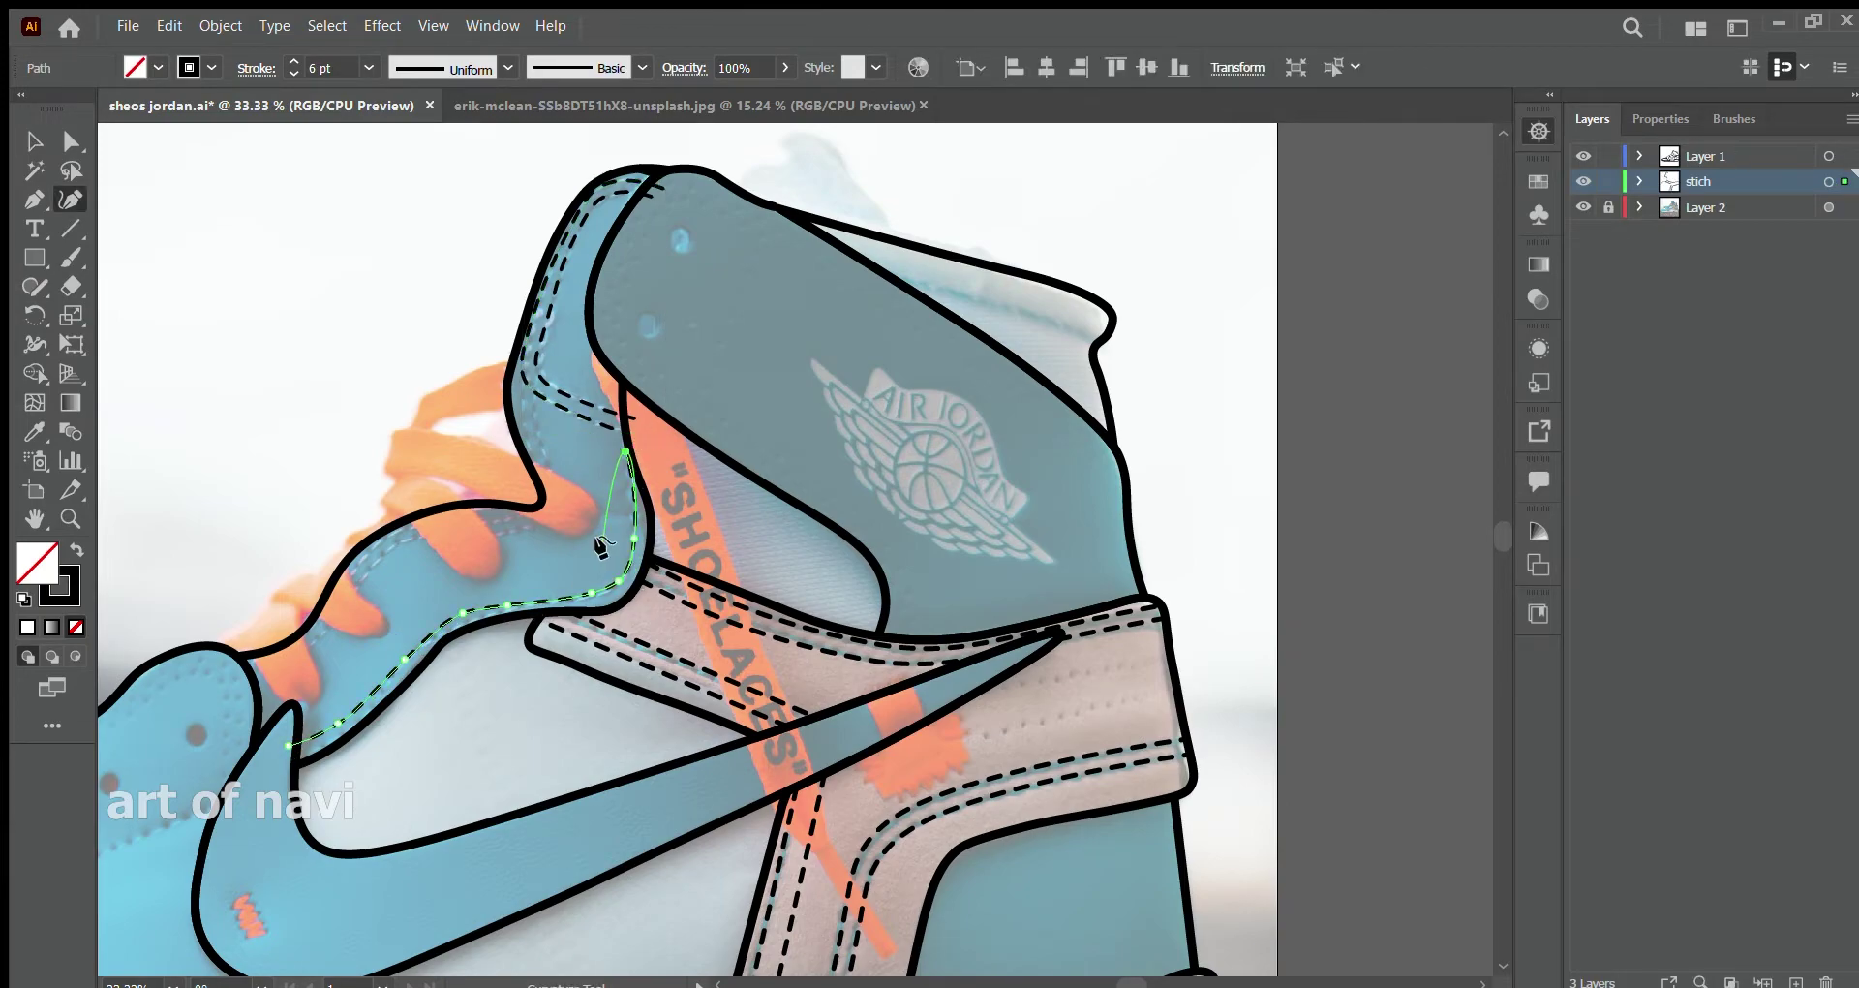
pyautogui.press('v')
pyautogui.hotkey('ctrl', 'v')
pyautogui.moveTo(622, 590); pyautogui.dragTo(443, 613)
pyautogui.hotkey('ctrl', 'z')
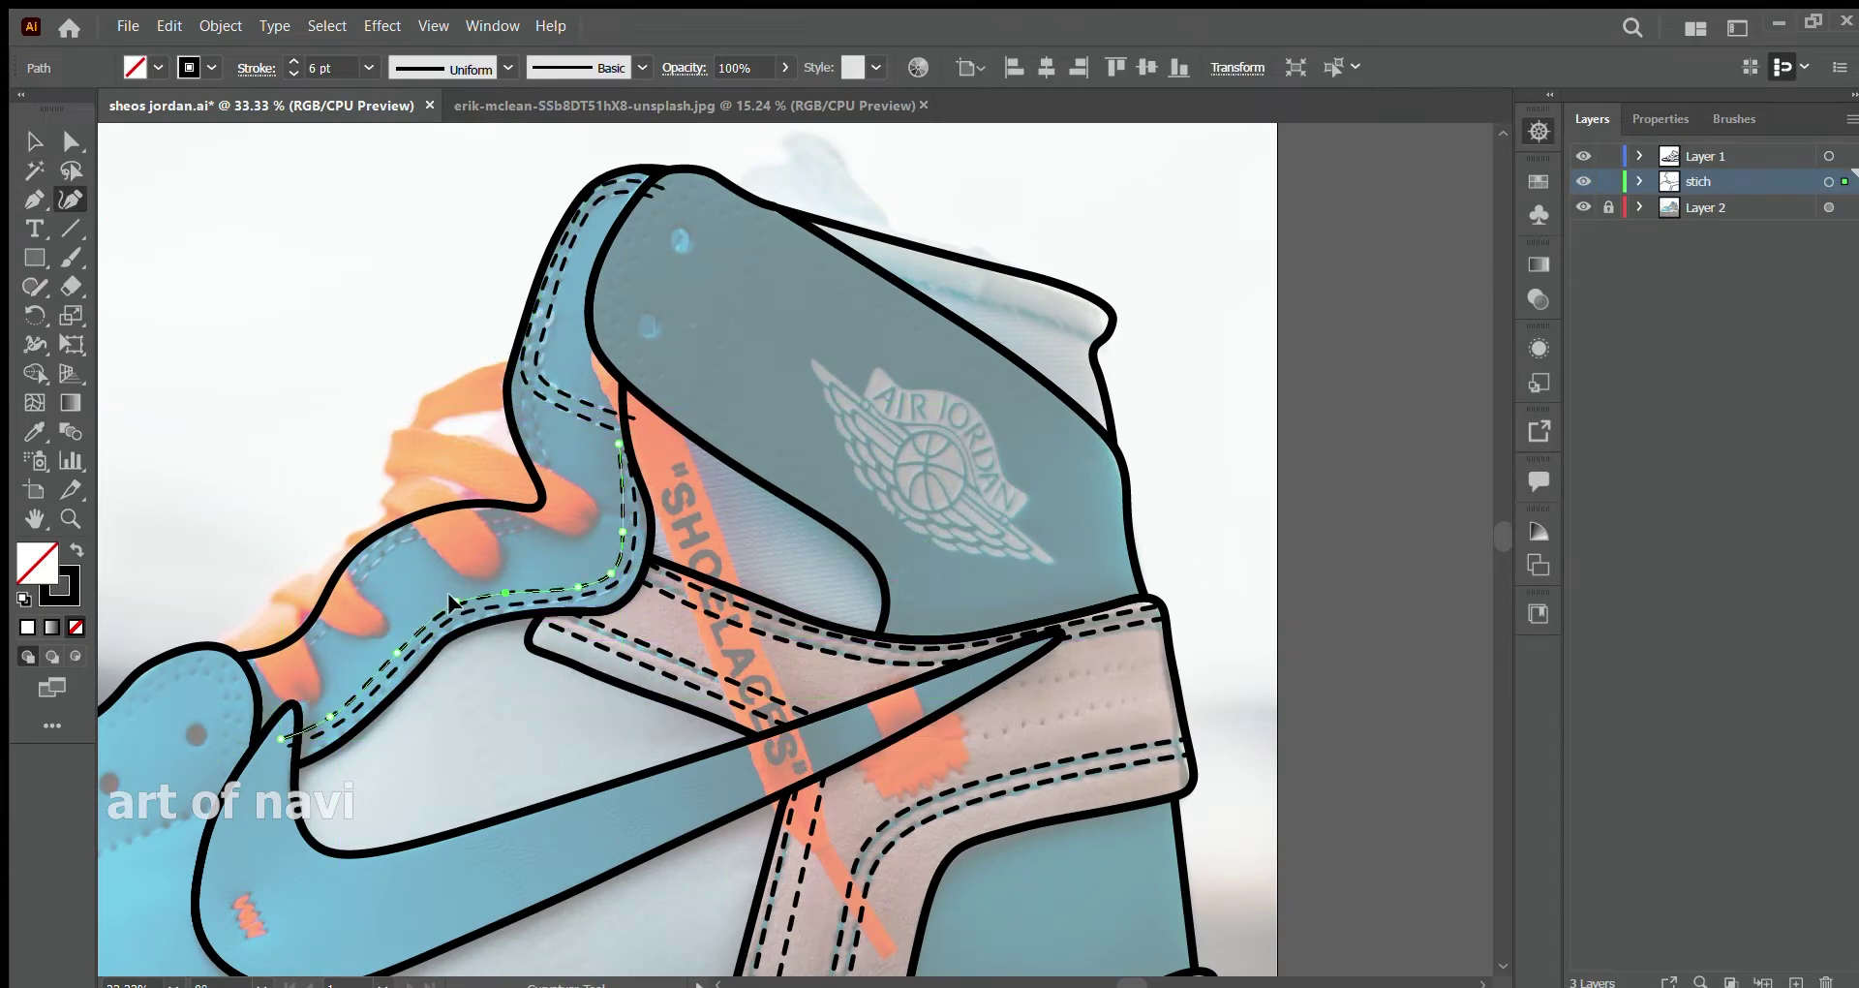
pyautogui.press('Escape')
# - Trace a dashed stitch along the lower collar, ending near the eyelet strip
pyautogui.click(222, 676)
pyautogui.click(300, 655)
pyautogui.click(375, 558)
pyautogui.click(450, 520)
pyautogui.click(527, 524)
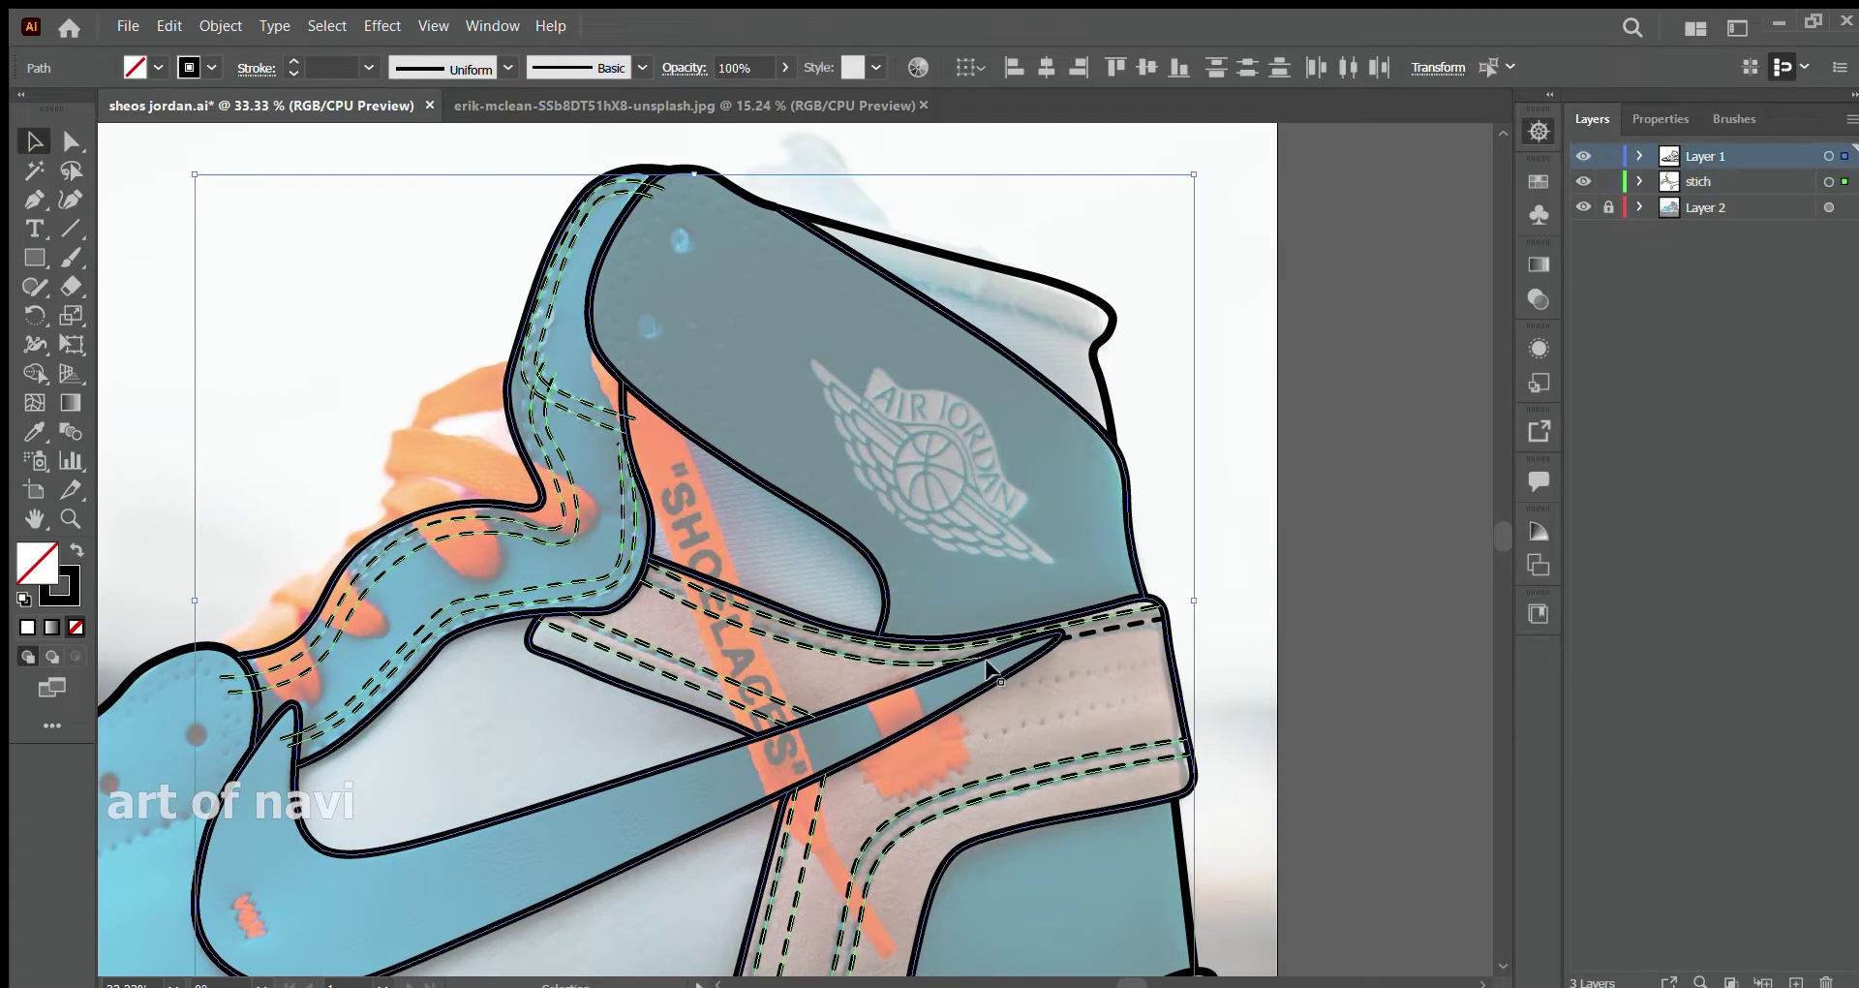
pyautogui.hotkey('ctrl', 'a')
pyautogui.hotkey('shift', 'm')
pyautogui.press('v')
pyautogui.click(225, 262)
pyautogui.moveTo(837, 426); pyautogui.dragTo(1380, 213)
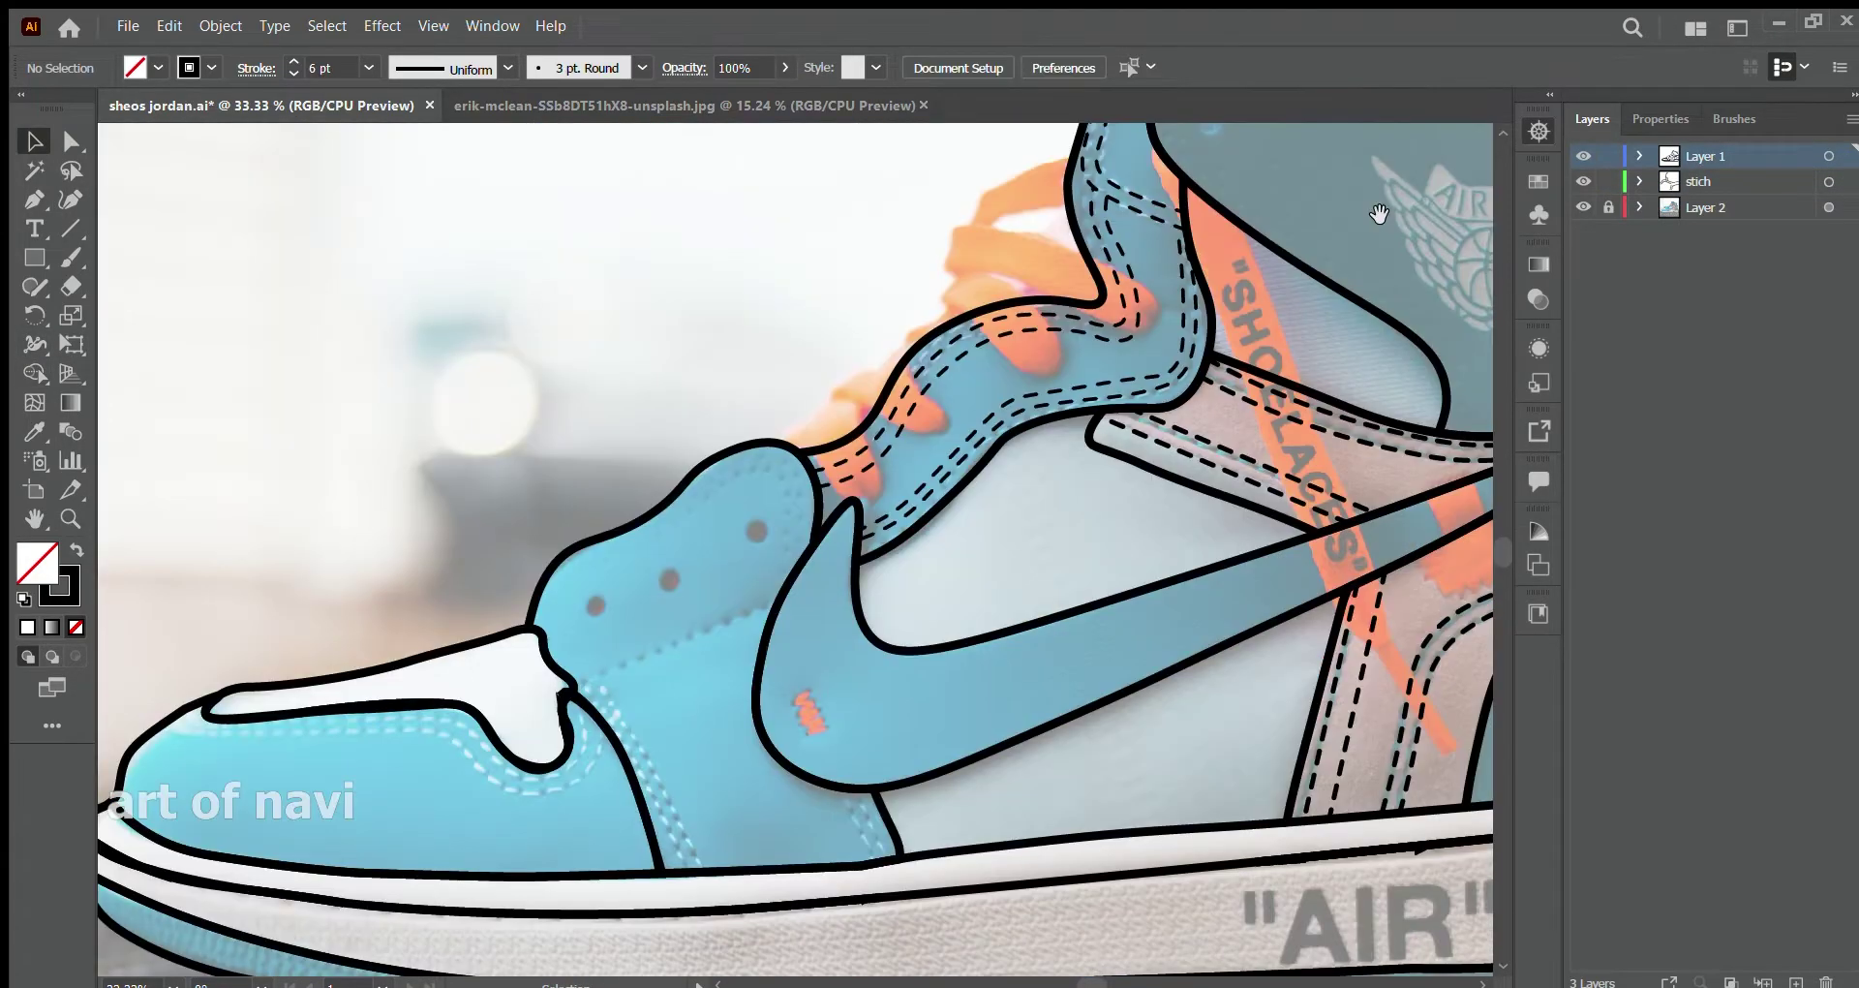
# - Draw the dashed toe cap stitch curve and pull its end into the toe corner
pyautogui.hotkey('shift', '`')
pyautogui.click(181, 694)
pyautogui.click(215, 728)
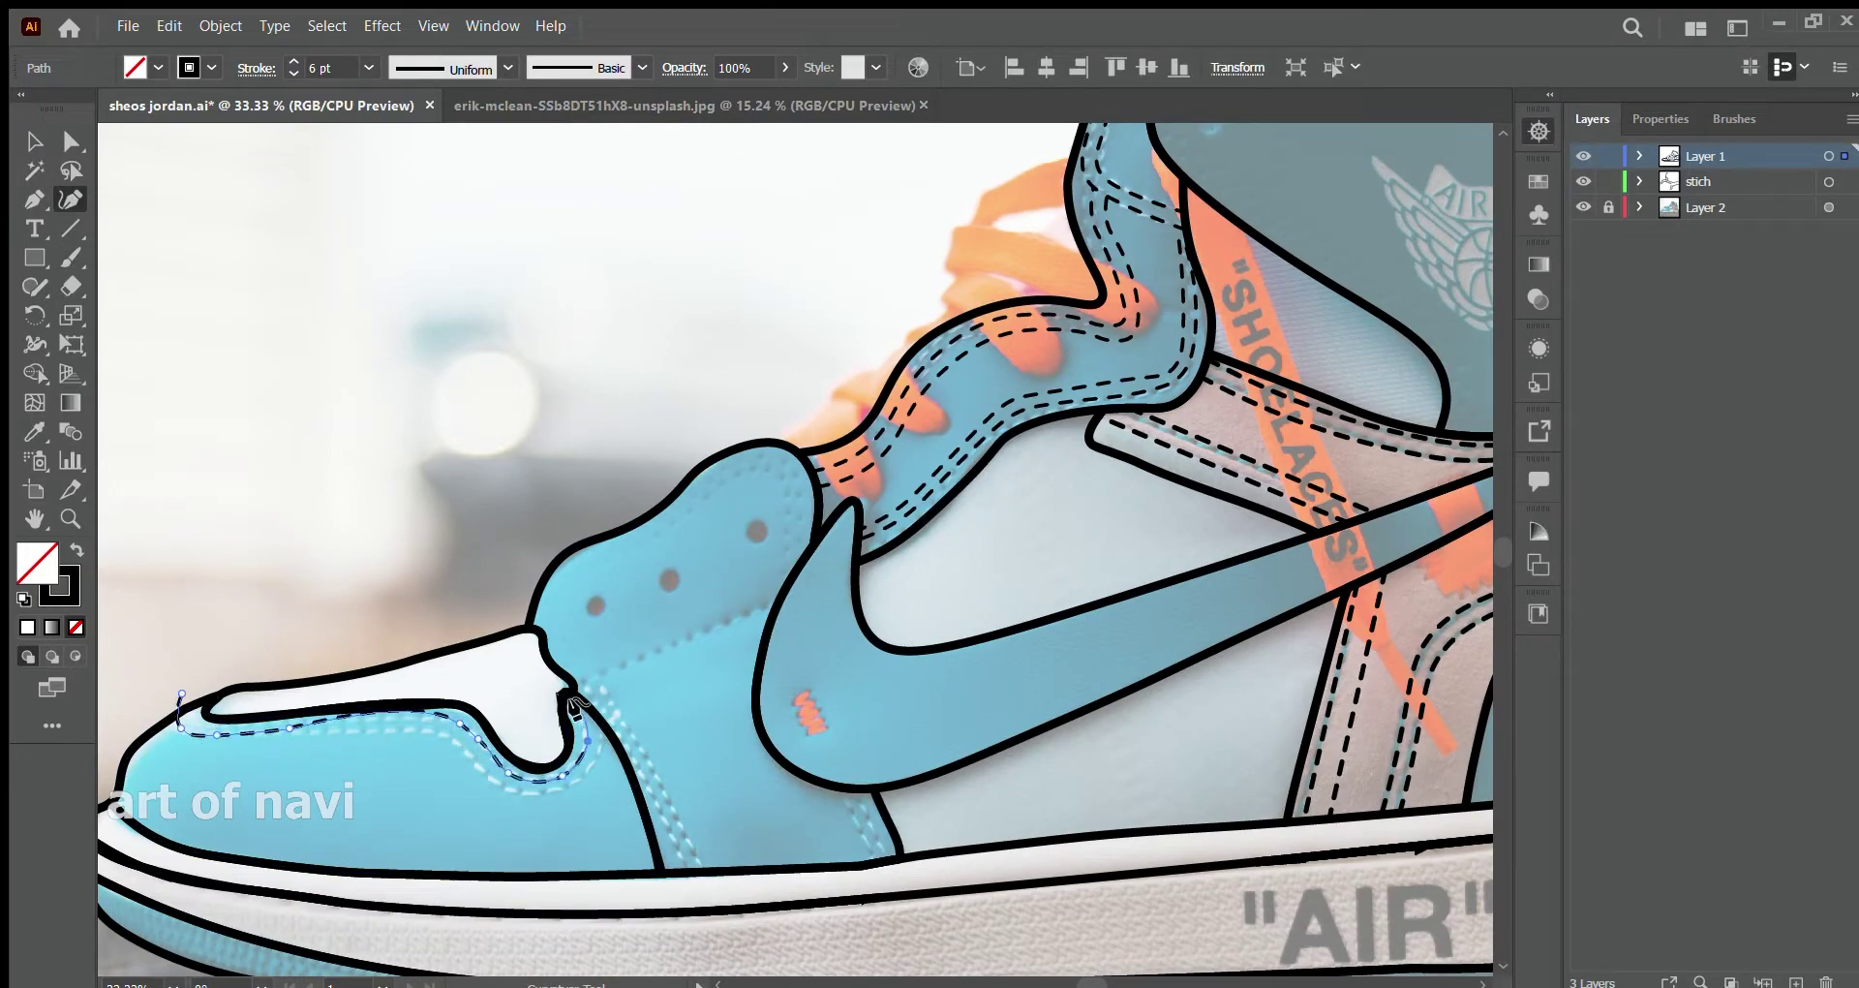
pyautogui.click(583, 715)
pyautogui.click(588, 687)
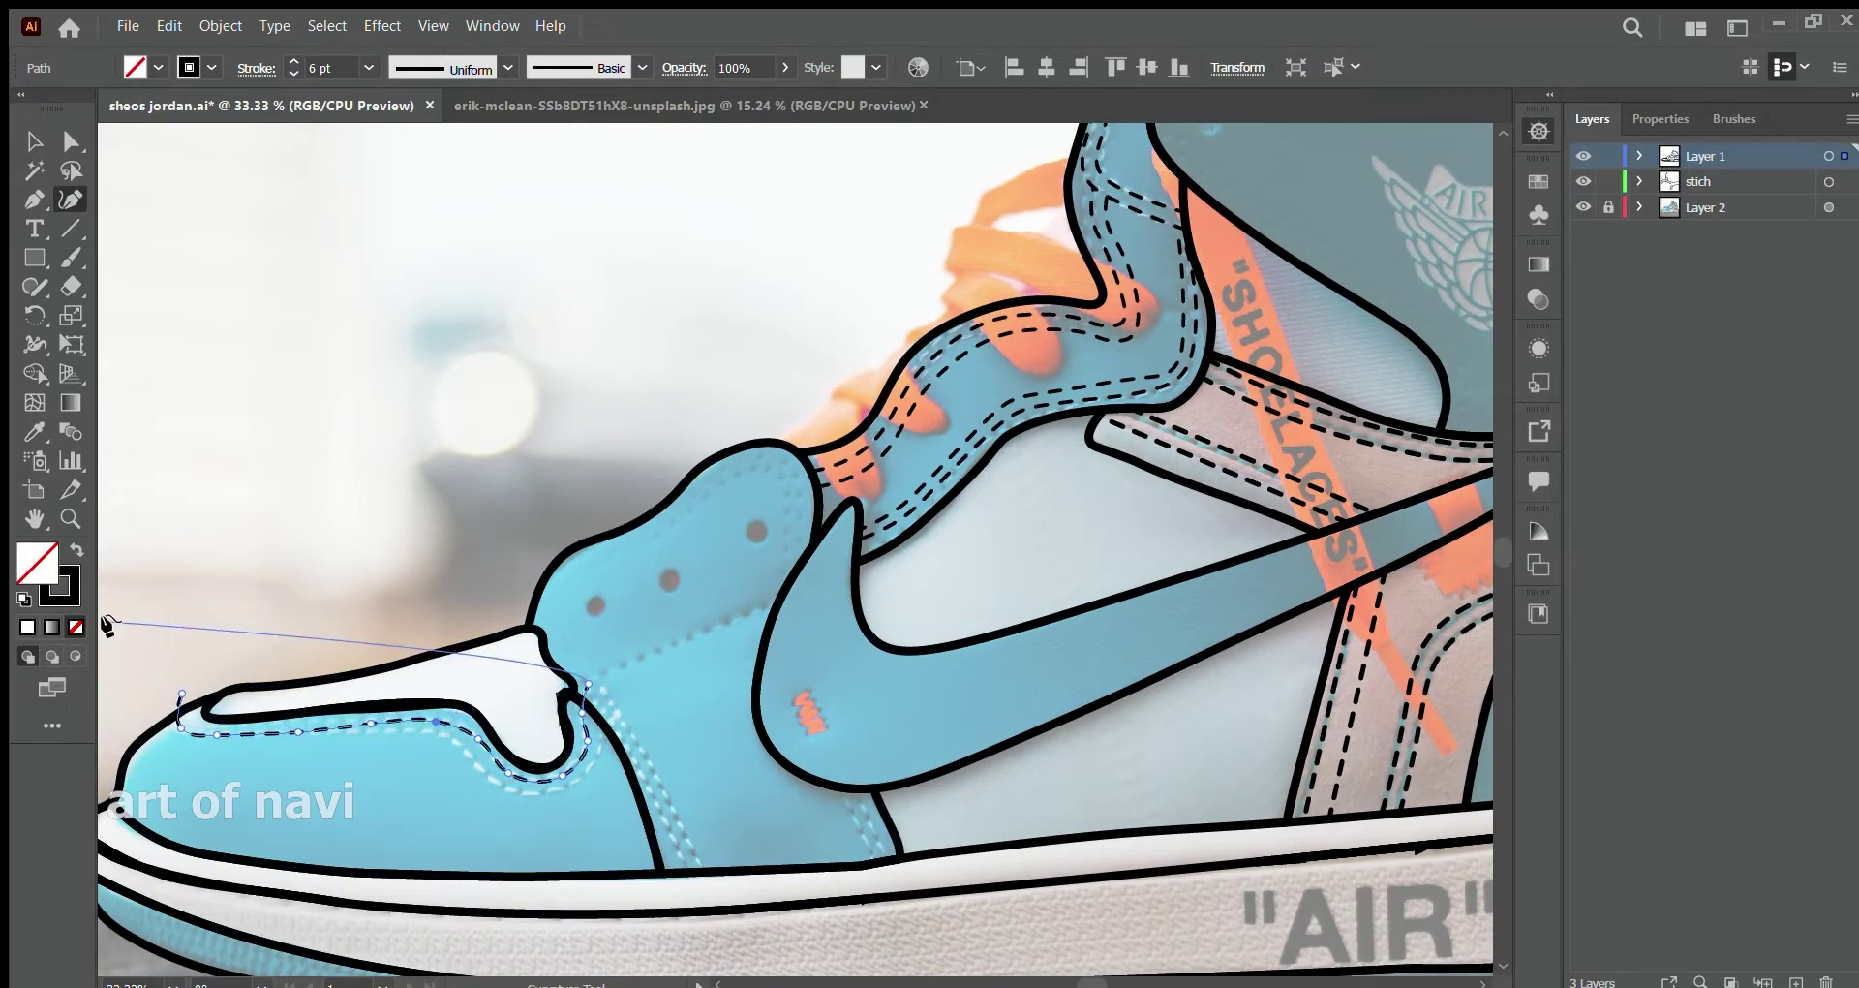
pyautogui.moveTo(435, 721); pyautogui.dragTo(431, 736)
pyautogui.moveTo(561, 775); pyautogui.dragTo(597, 736)
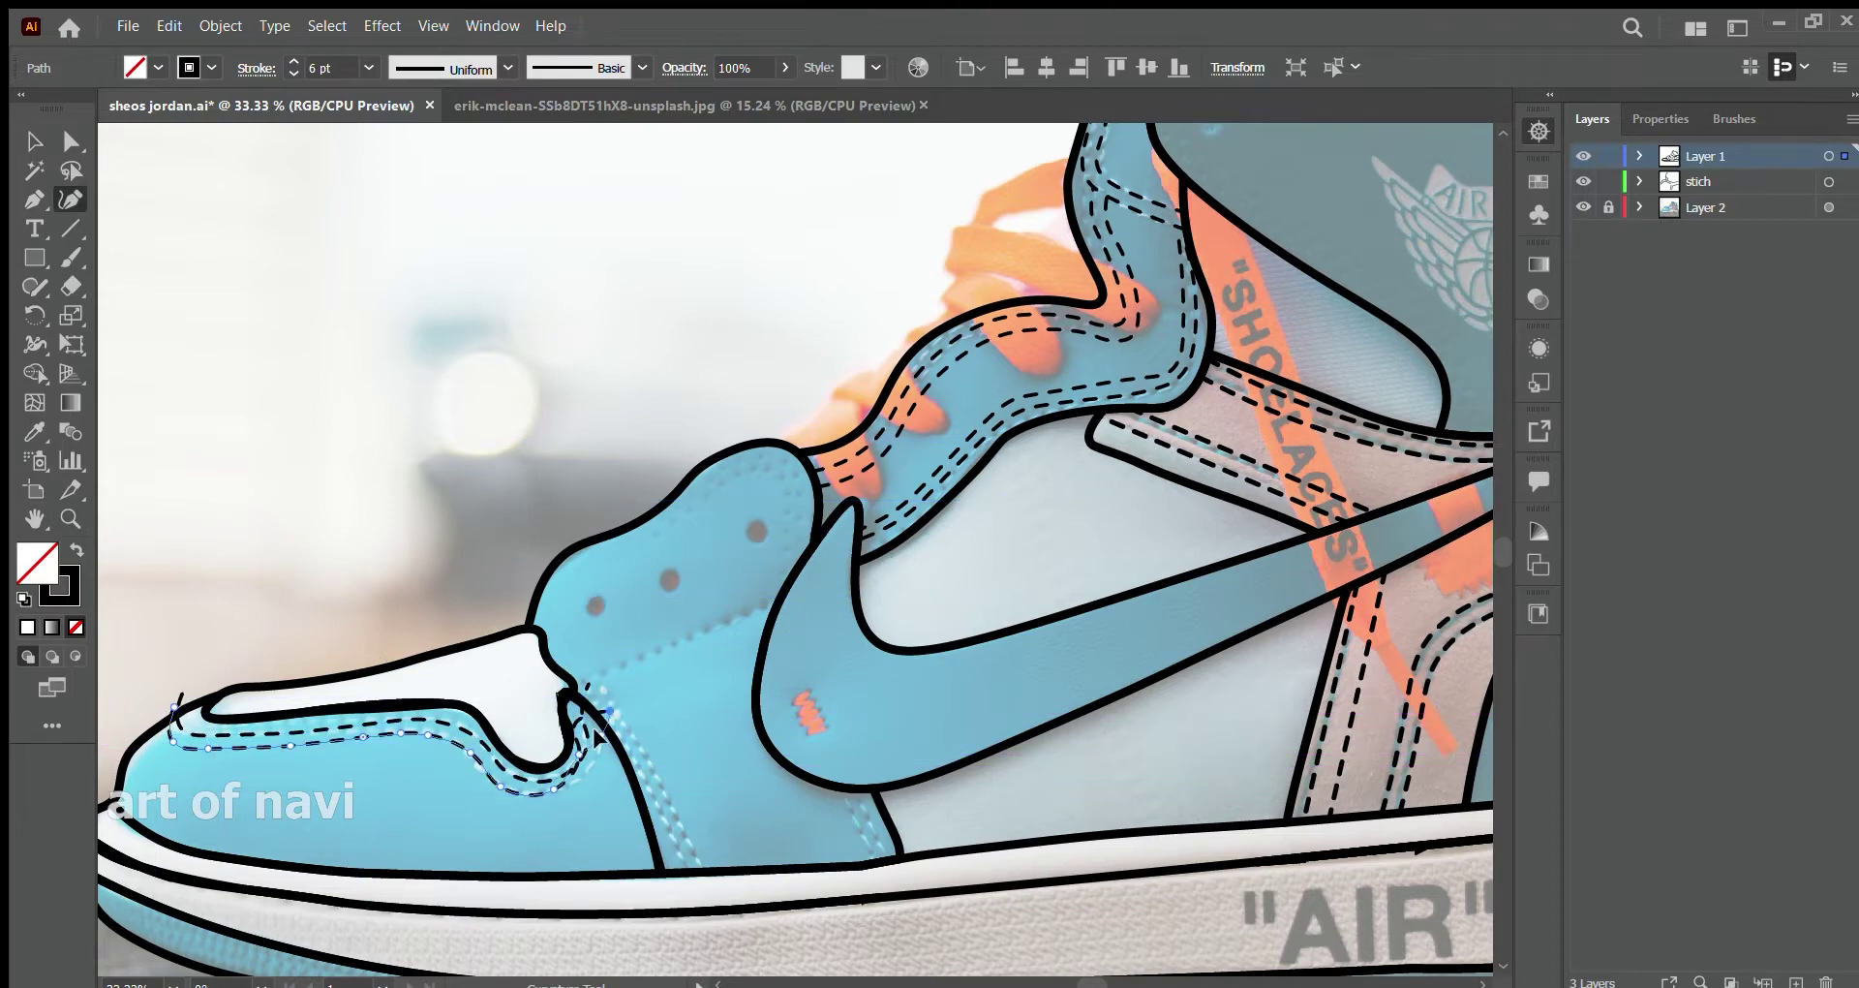
pyautogui.press('Escape')
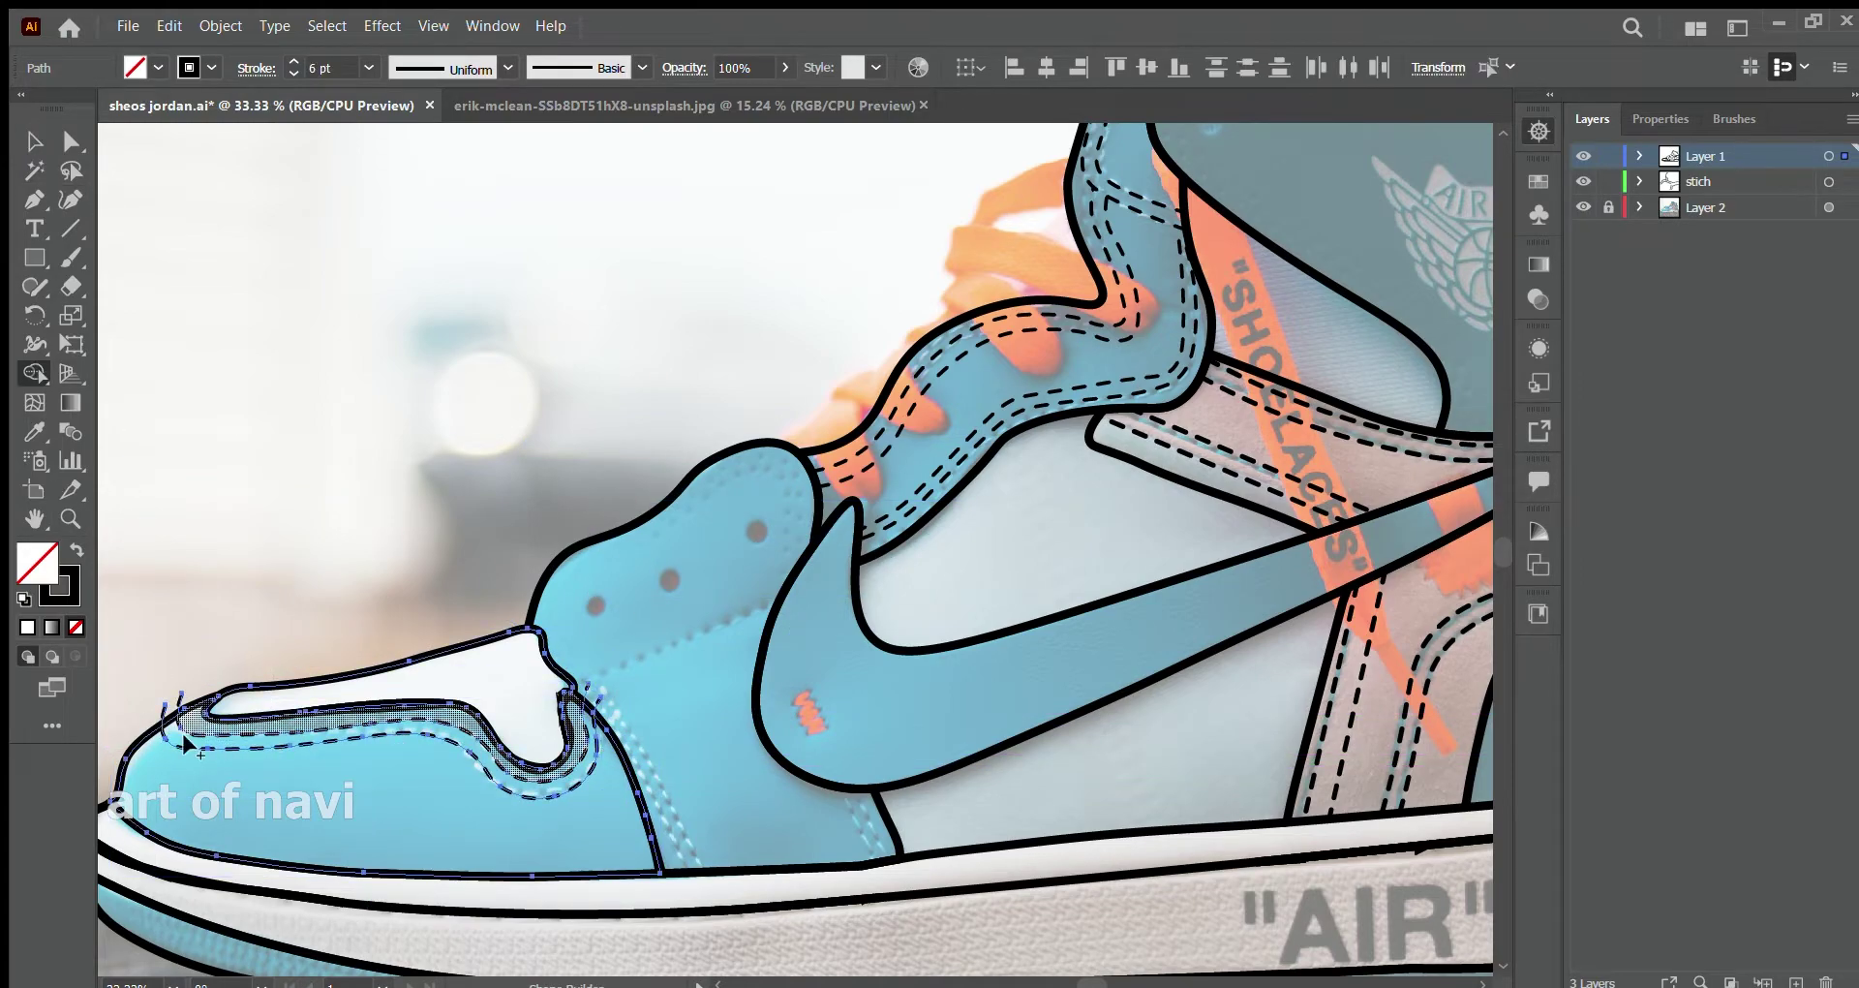
pyautogui.press('v')
pyautogui.click(706, 892)
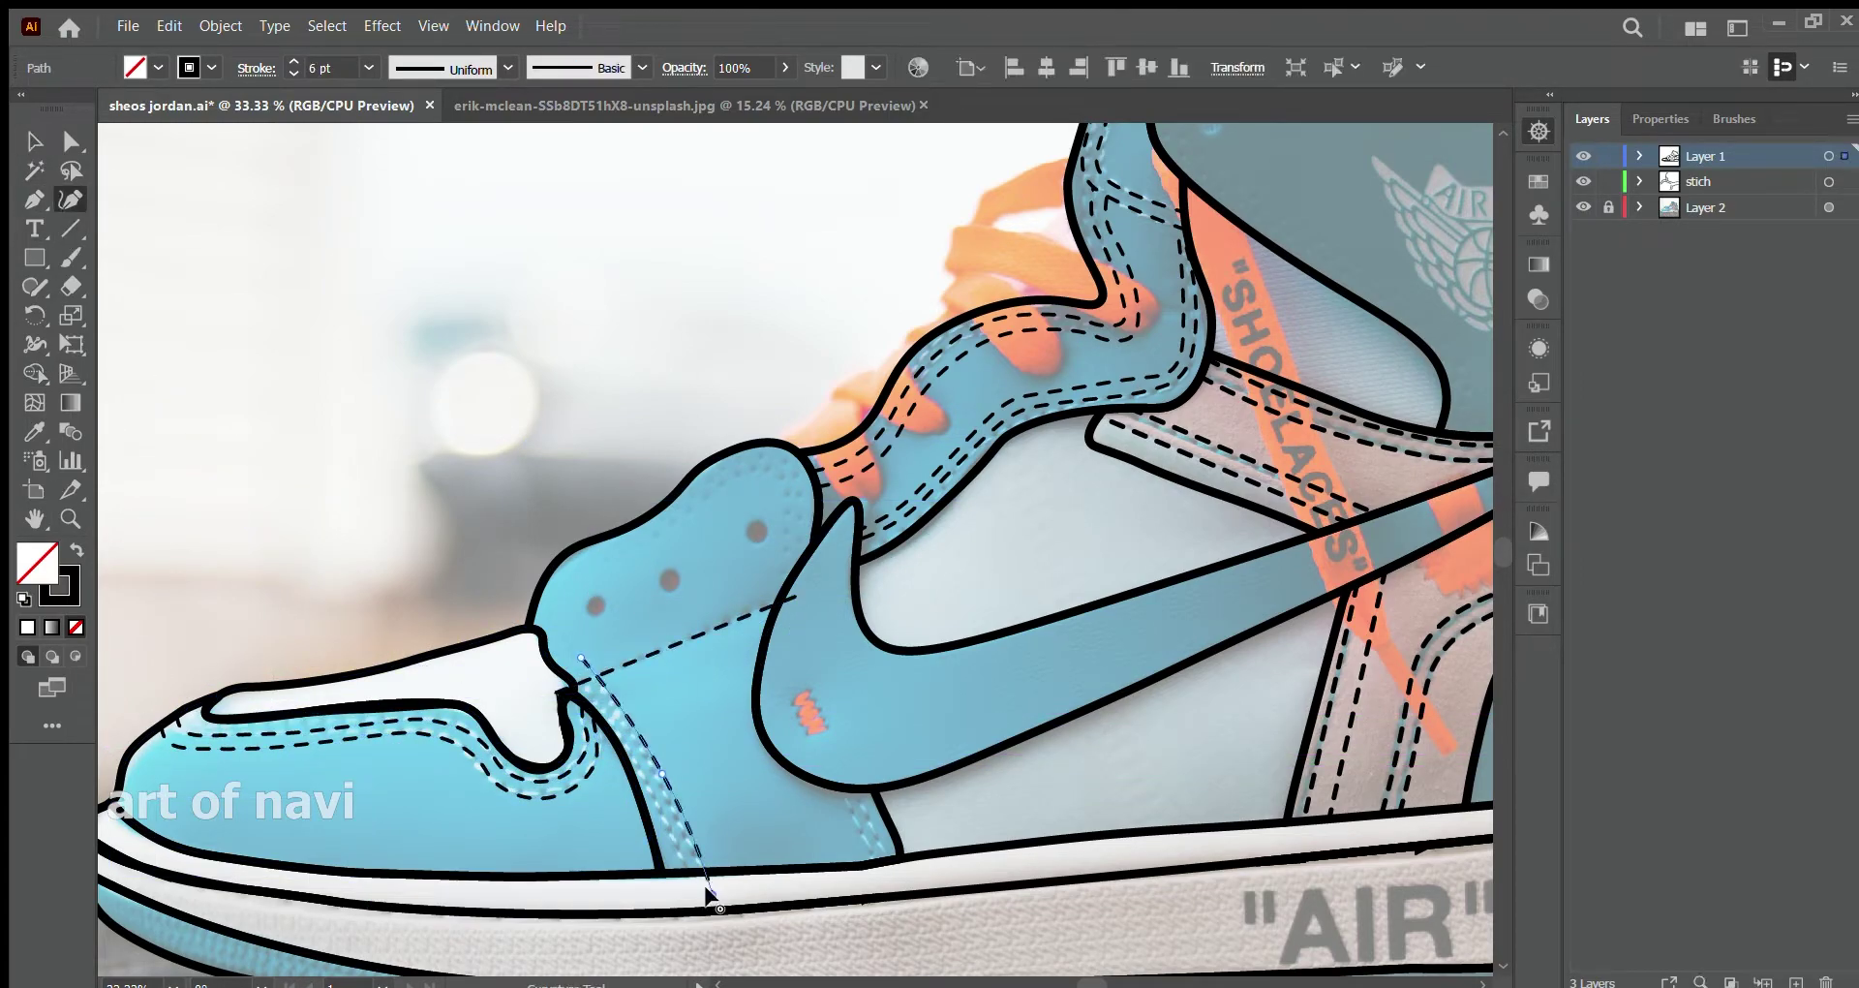
pyautogui.click(415, 326)
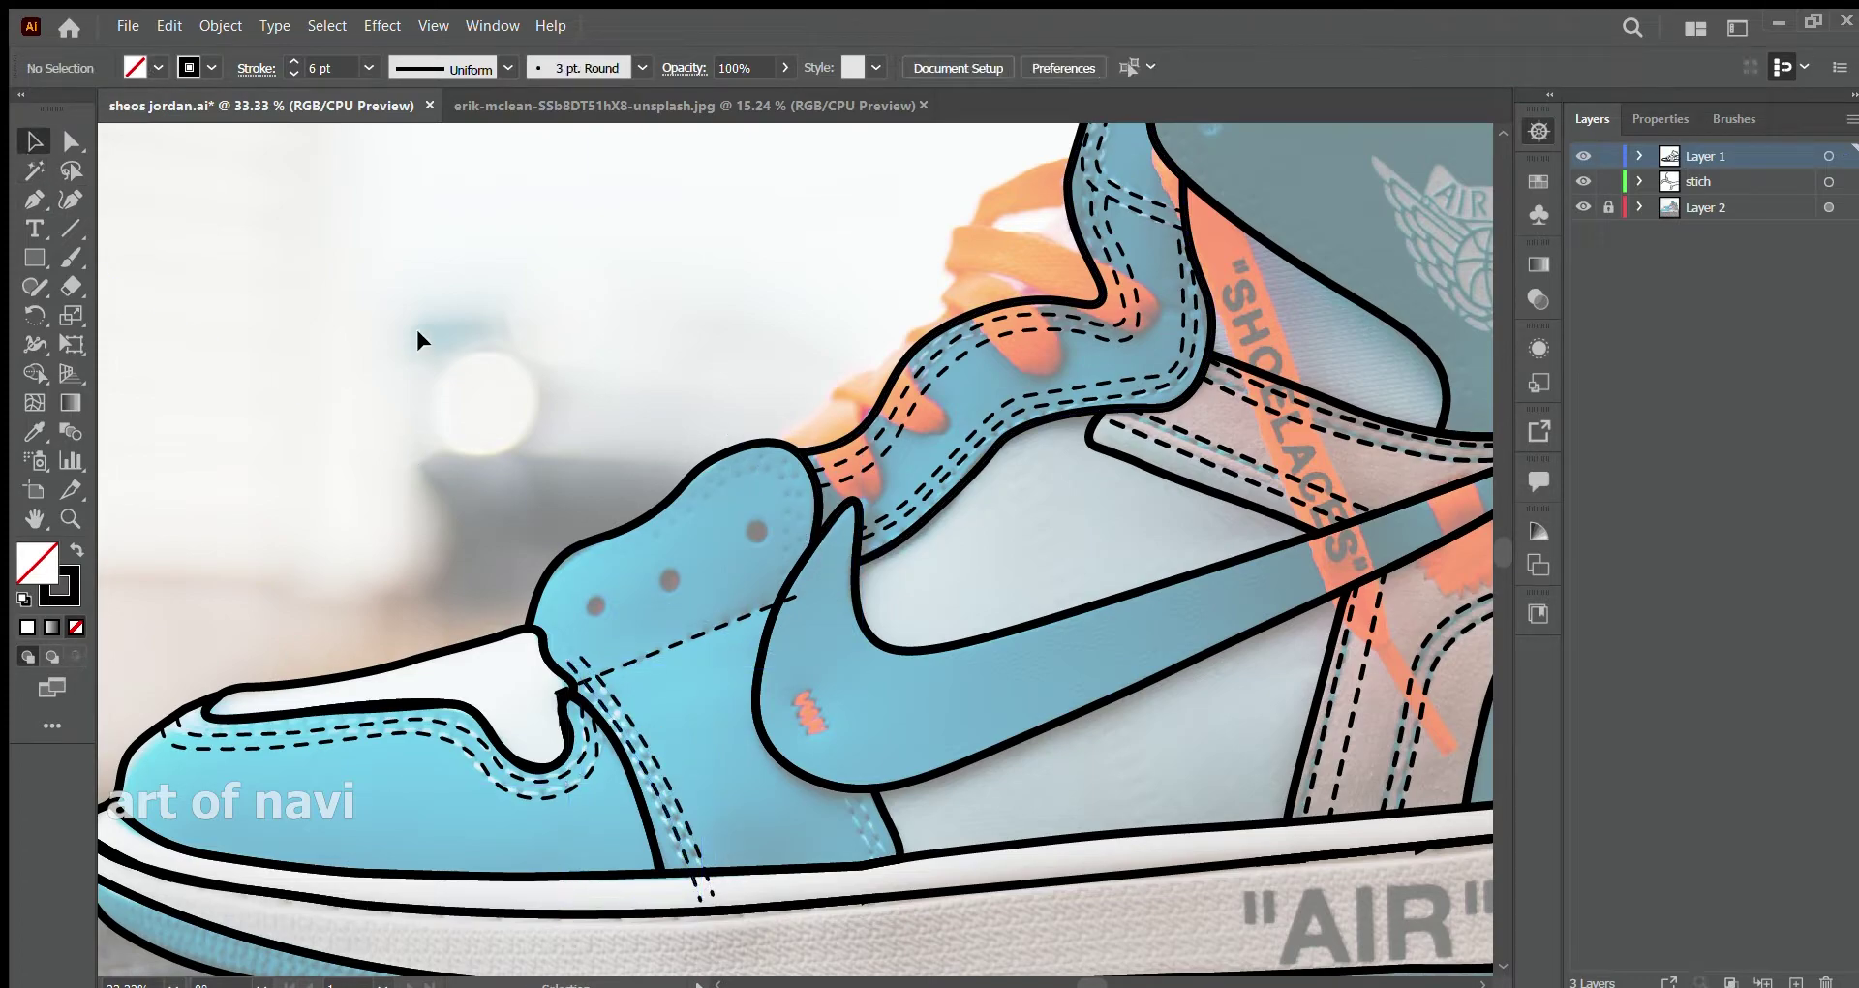
# - Draw a black ring around the first eyelet and copy it onto the second
pyautogui.press('l')
pyautogui.moveTo(584, 595); pyautogui.dragTo(612, 623)
pyautogui.moveTo(598, 609)
pyautogui.mouseDown()
pyautogui.moveTo(675, 592)
pyautogui.moveTo(670, 578)
pyautogui.mouseUp()
# - Add a ring on the upper eyelet and a small circle near the tongue top
pyautogui.moveTo(670, 578); pyautogui.dragTo(755, 530)
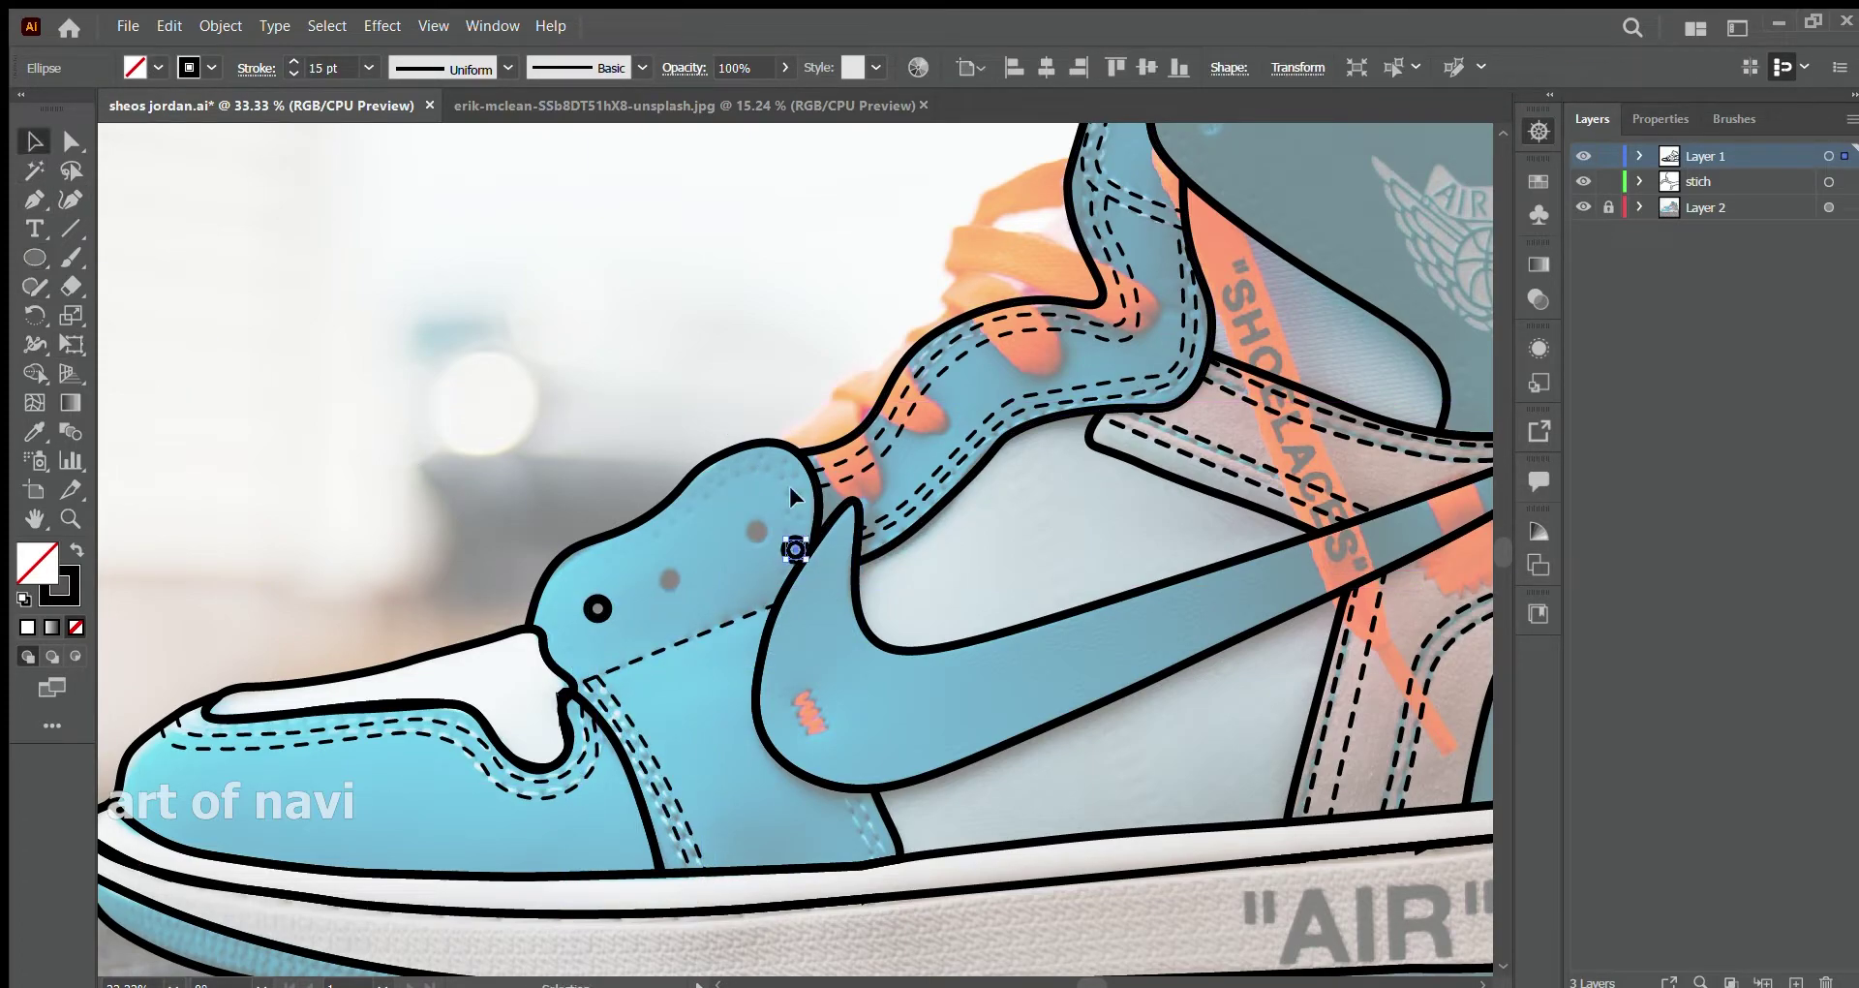
pyautogui.press('v')
pyautogui.click(232, 451)
pyautogui.press('l')
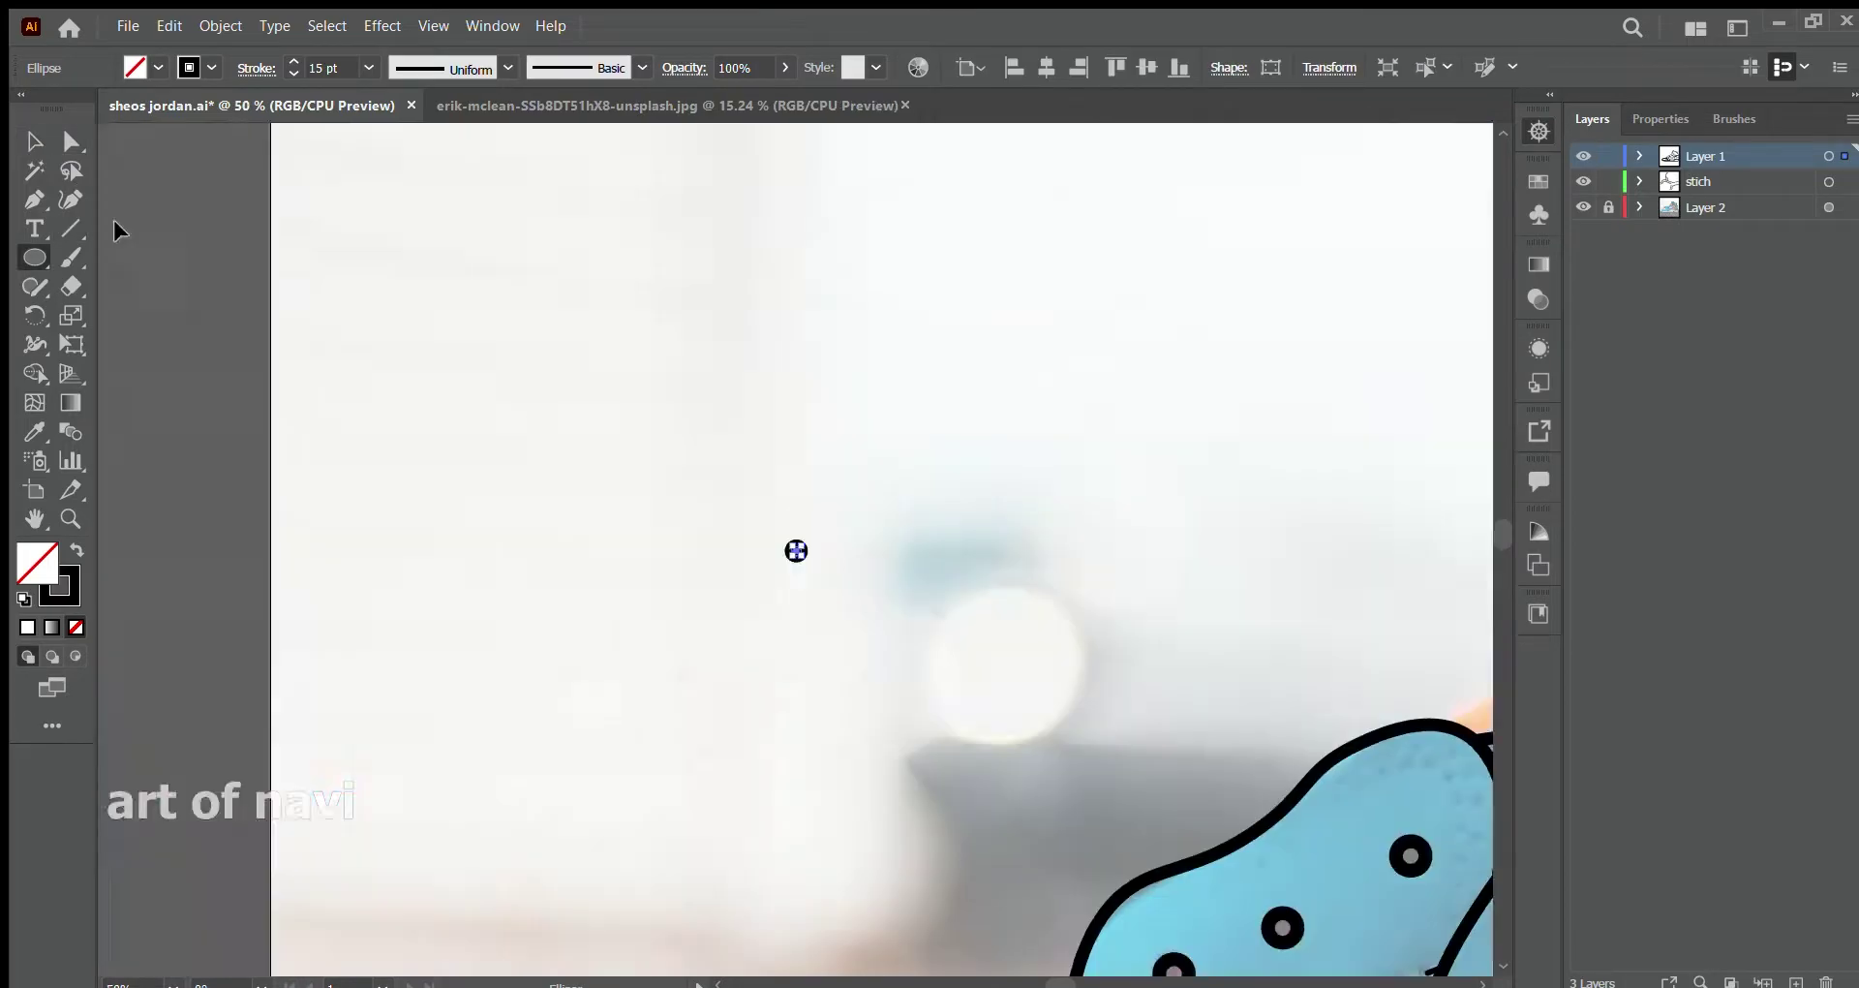
pyautogui.scroll(2, 792, 548)
pyautogui.moveTo(908, 560); pyautogui.dragTo(919, 571)
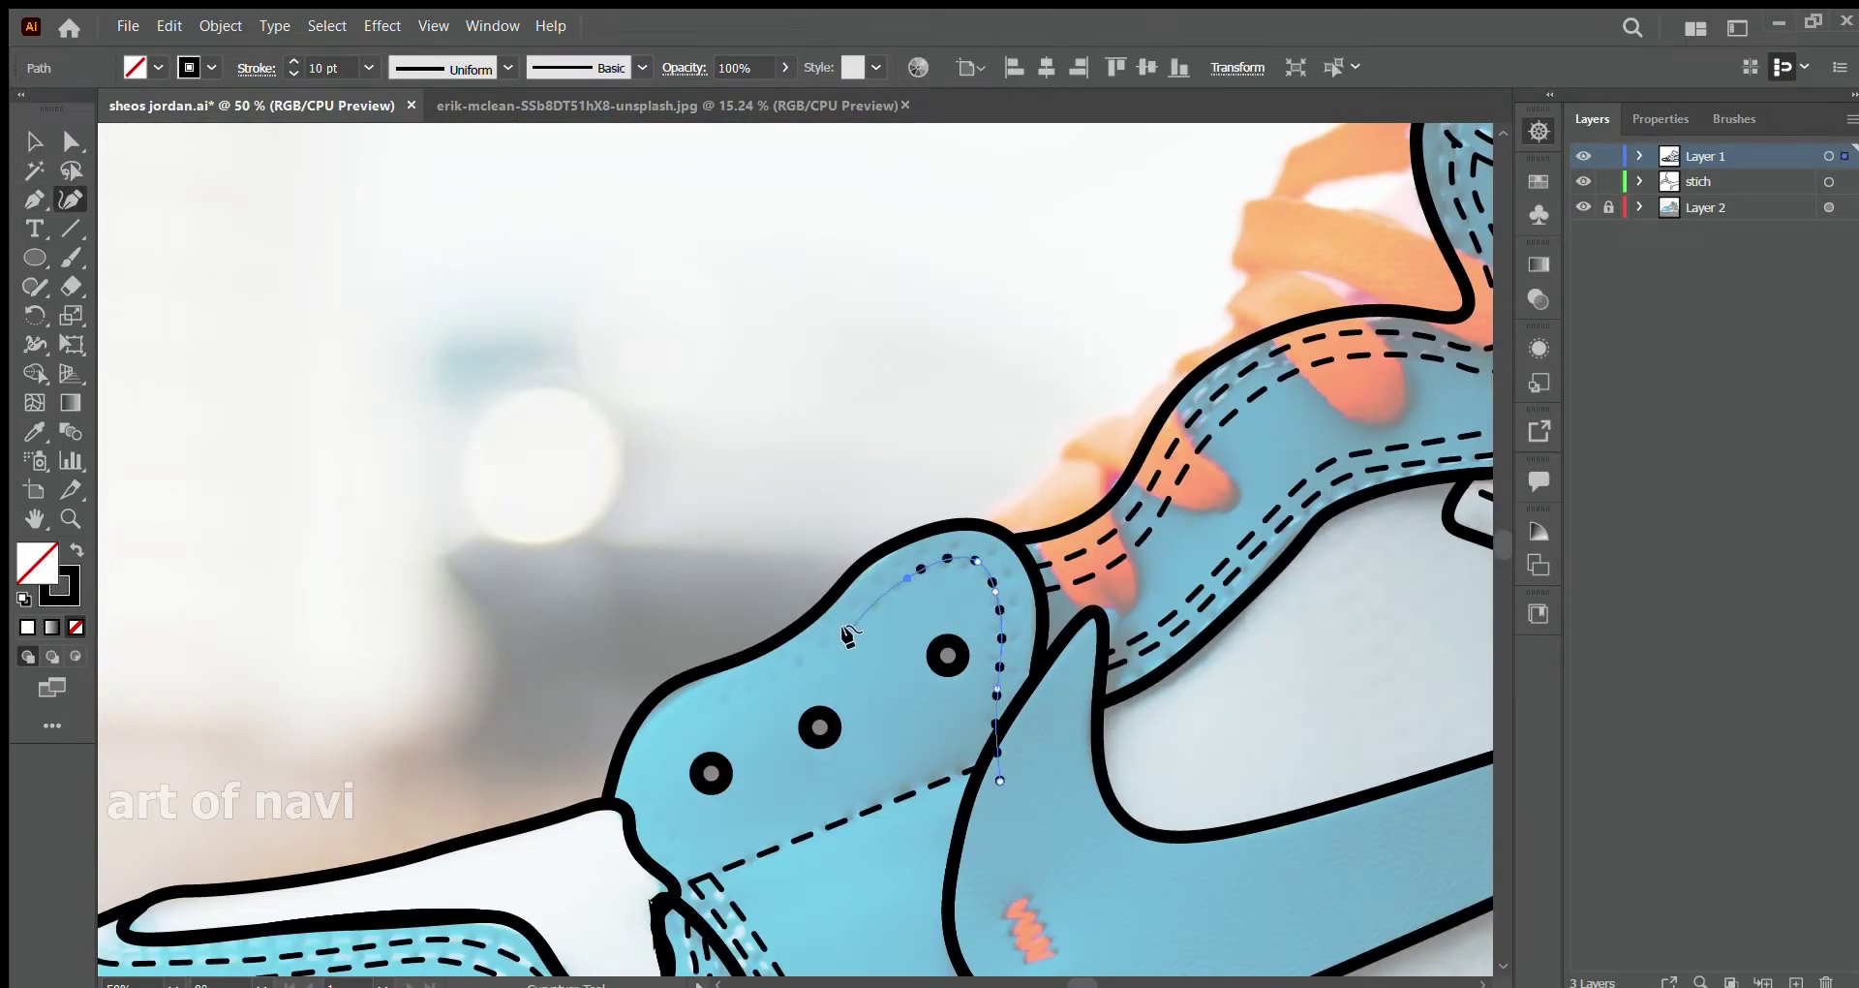
# - Trace a dotted stitch row up and around the front eyelet panel
pyautogui.press('Escape')
pyautogui.click(1020, 741)
pyautogui.click(1015, 656)
pyautogui.click(1019, 596)
pyautogui.click(995, 550)
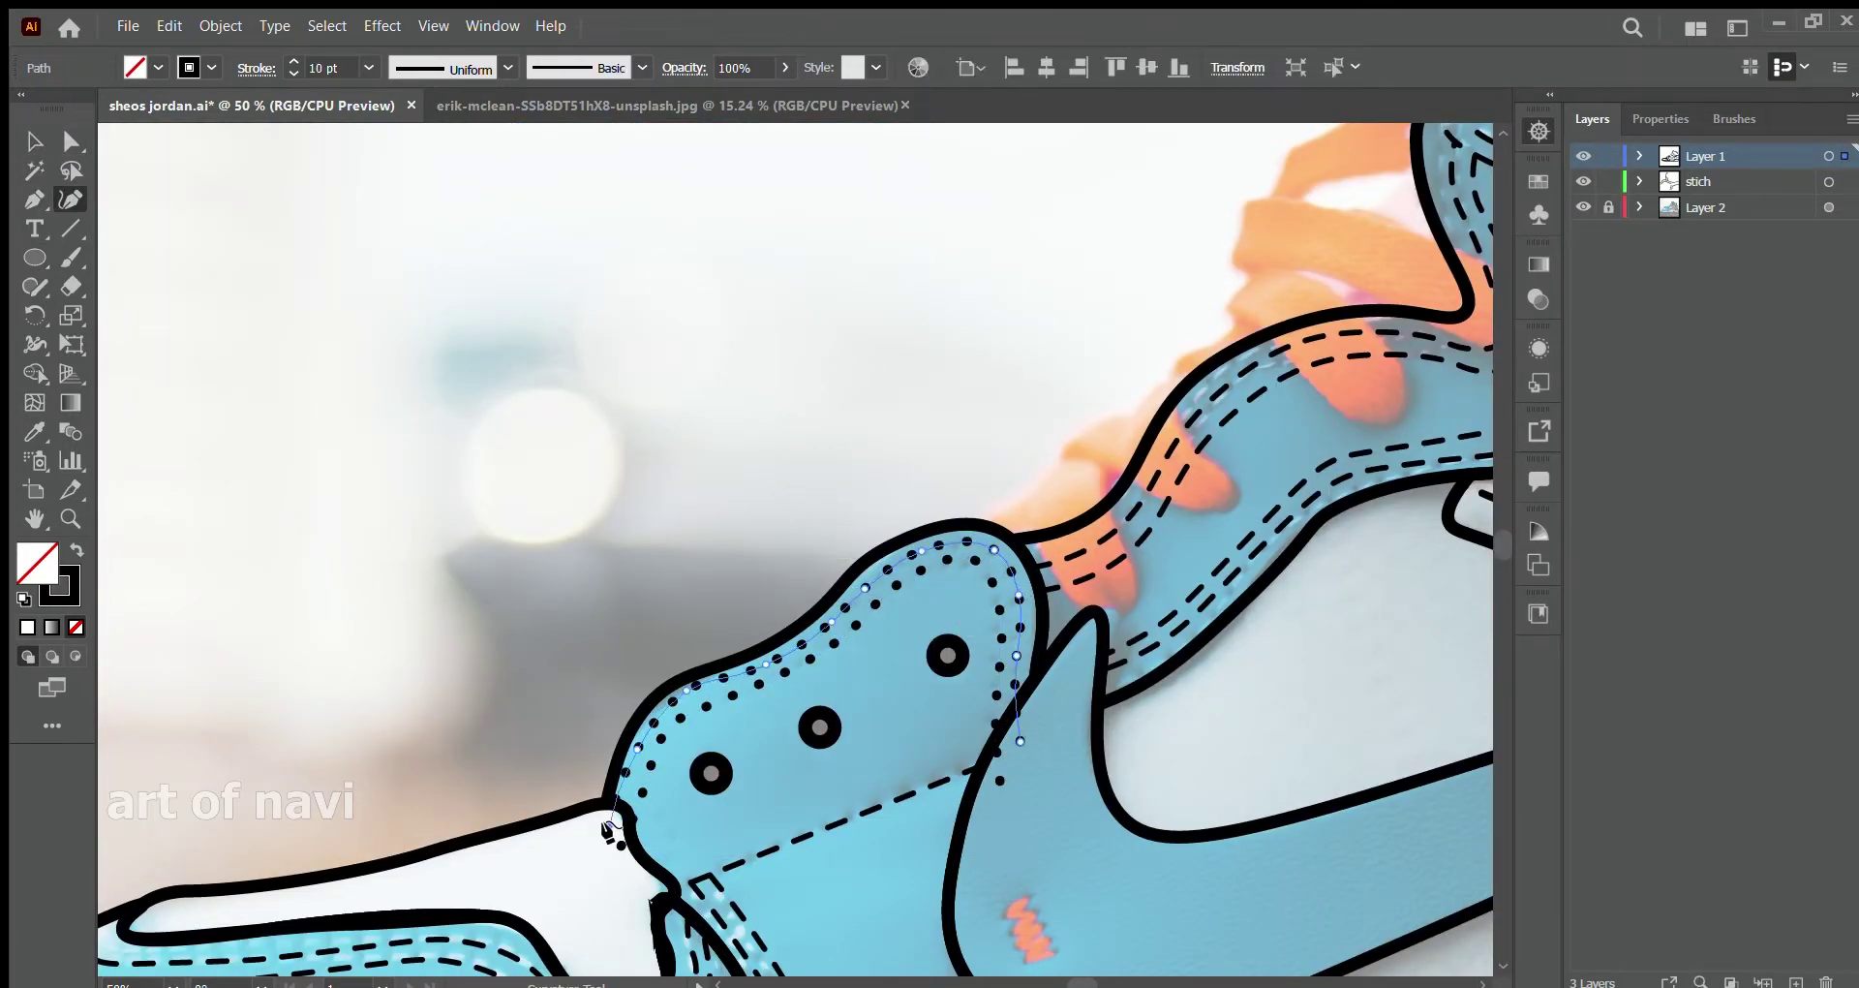
pyautogui.press('Escape')
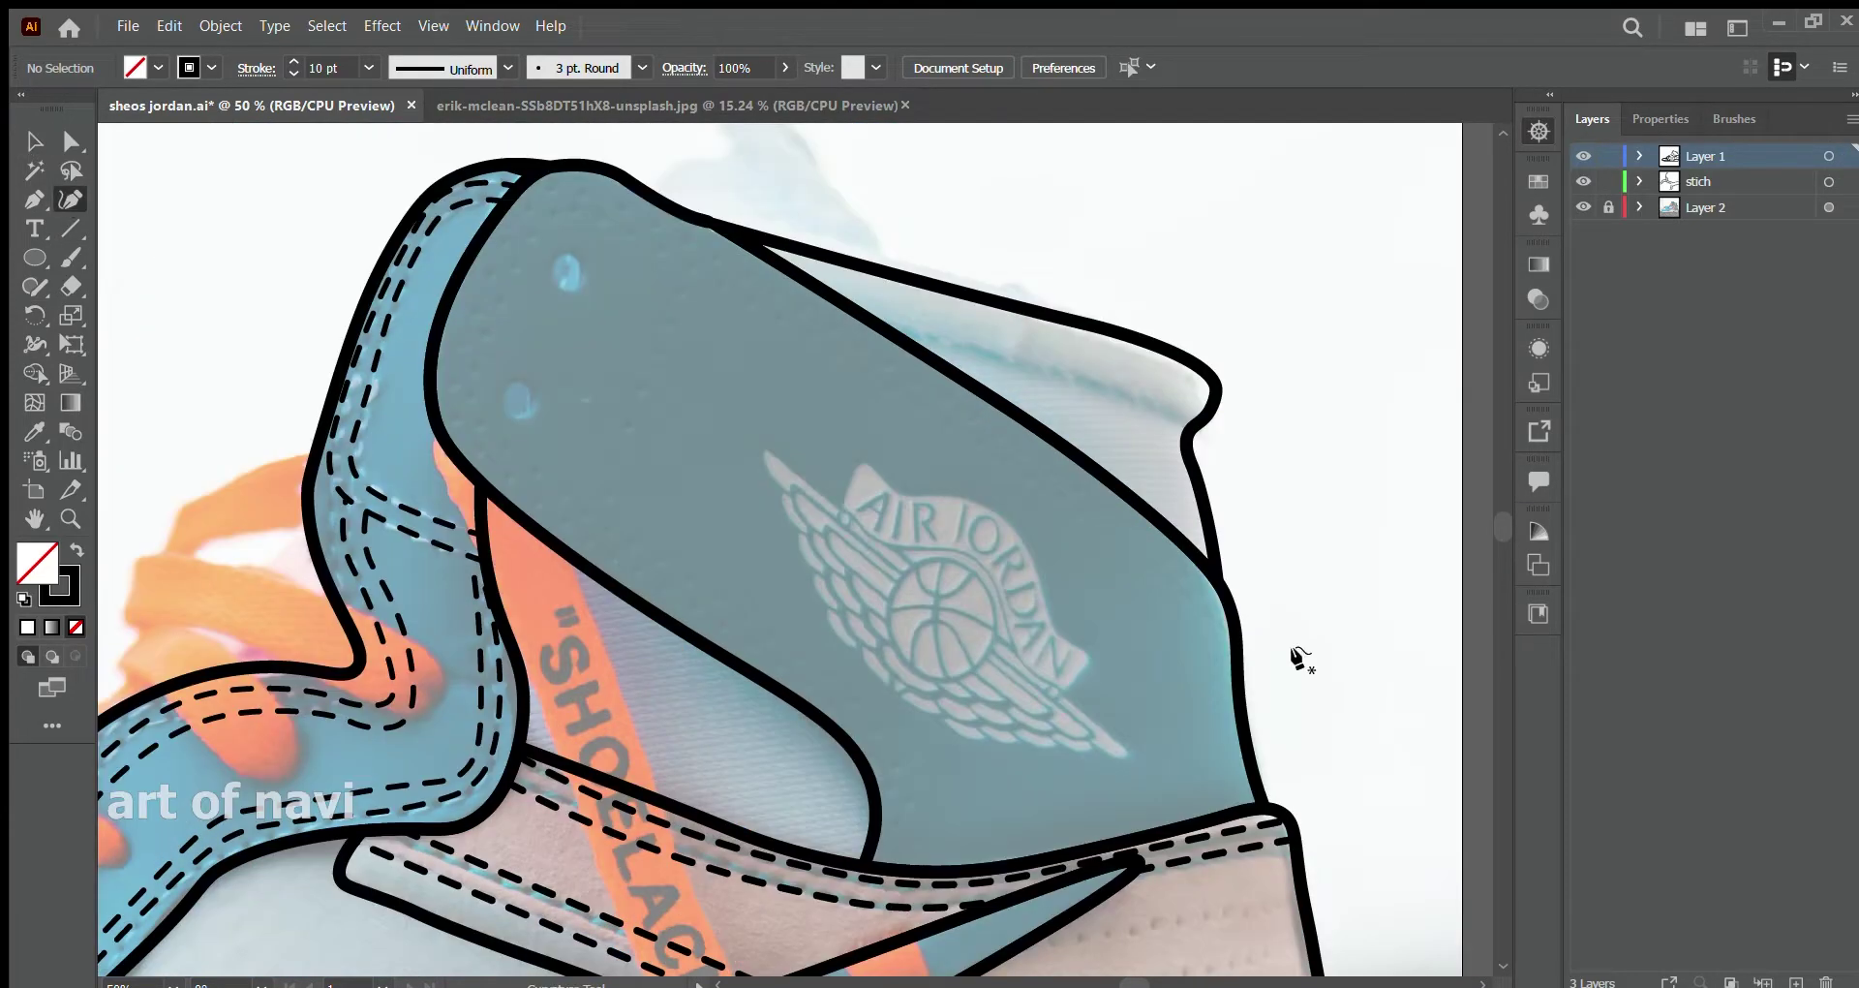
# - Add outer and inner dotted stitch rows around the Air Jordan logo panel
pyautogui.click(1256, 654)
pyautogui.click(566, 195)
pyautogui.click(889, 909)
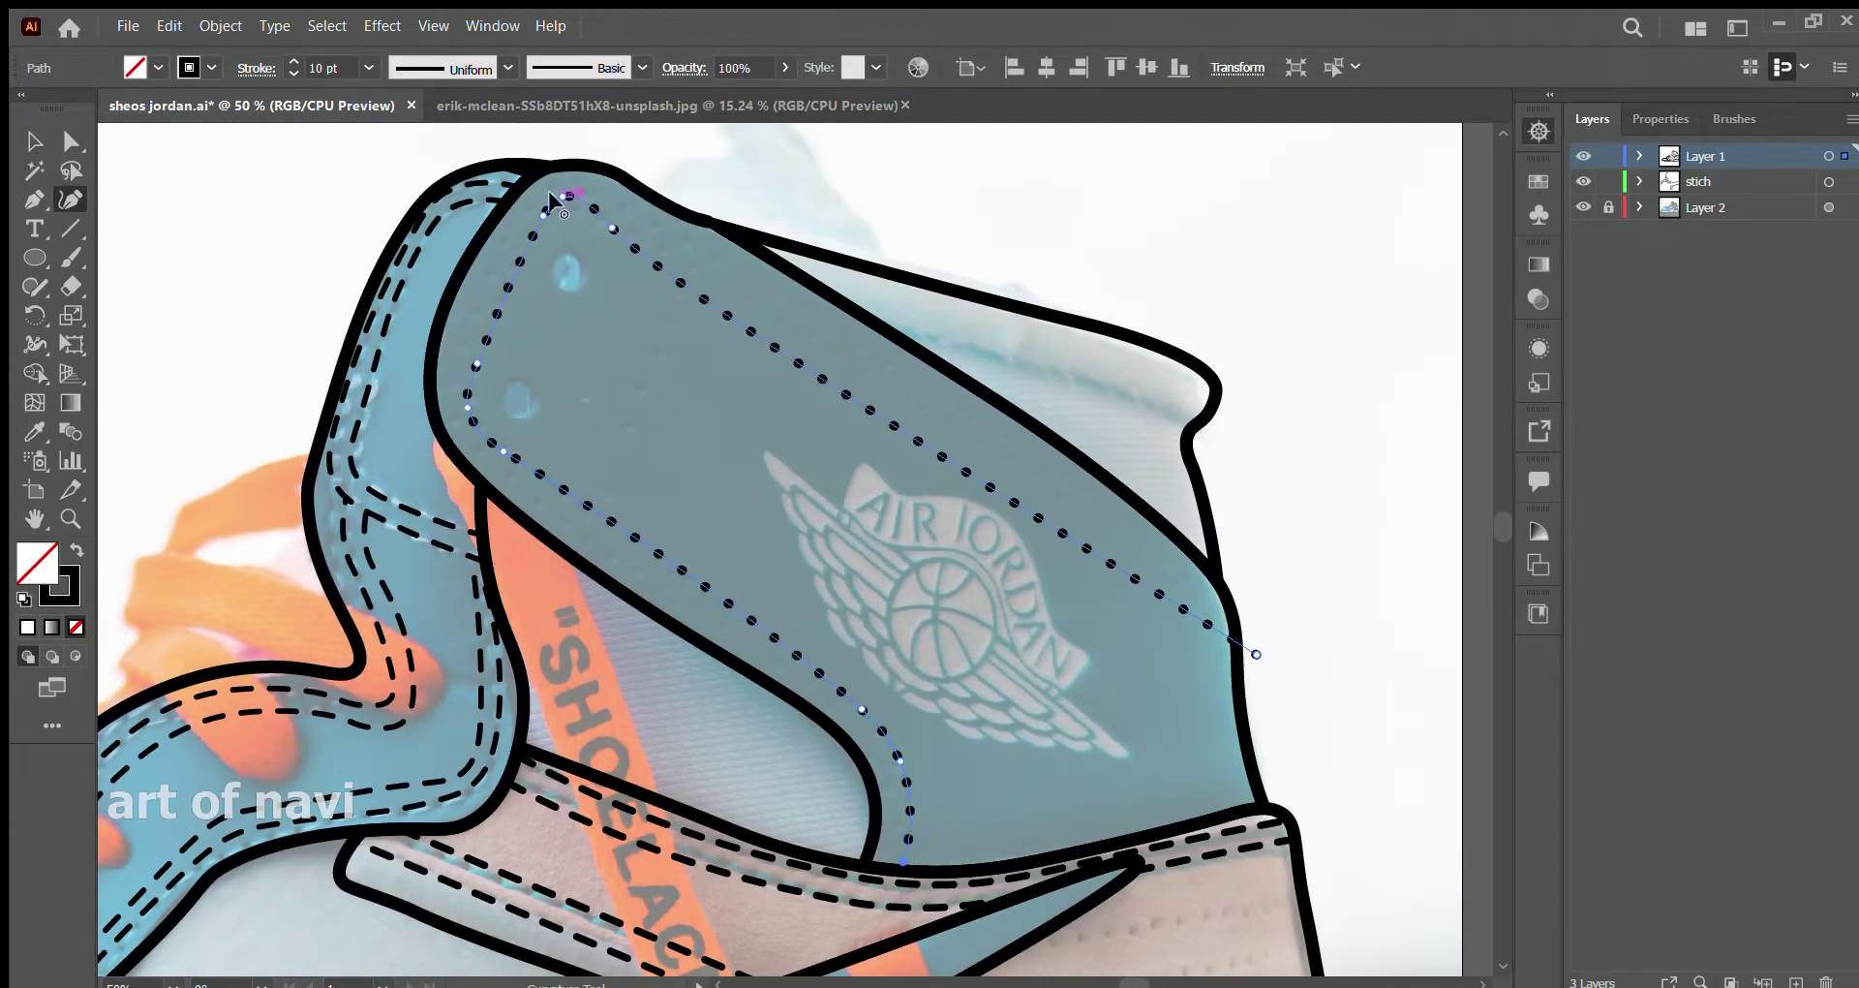
pyautogui.press('Escape')
pyautogui.click(1253, 622)
pyautogui.click(545, 192)
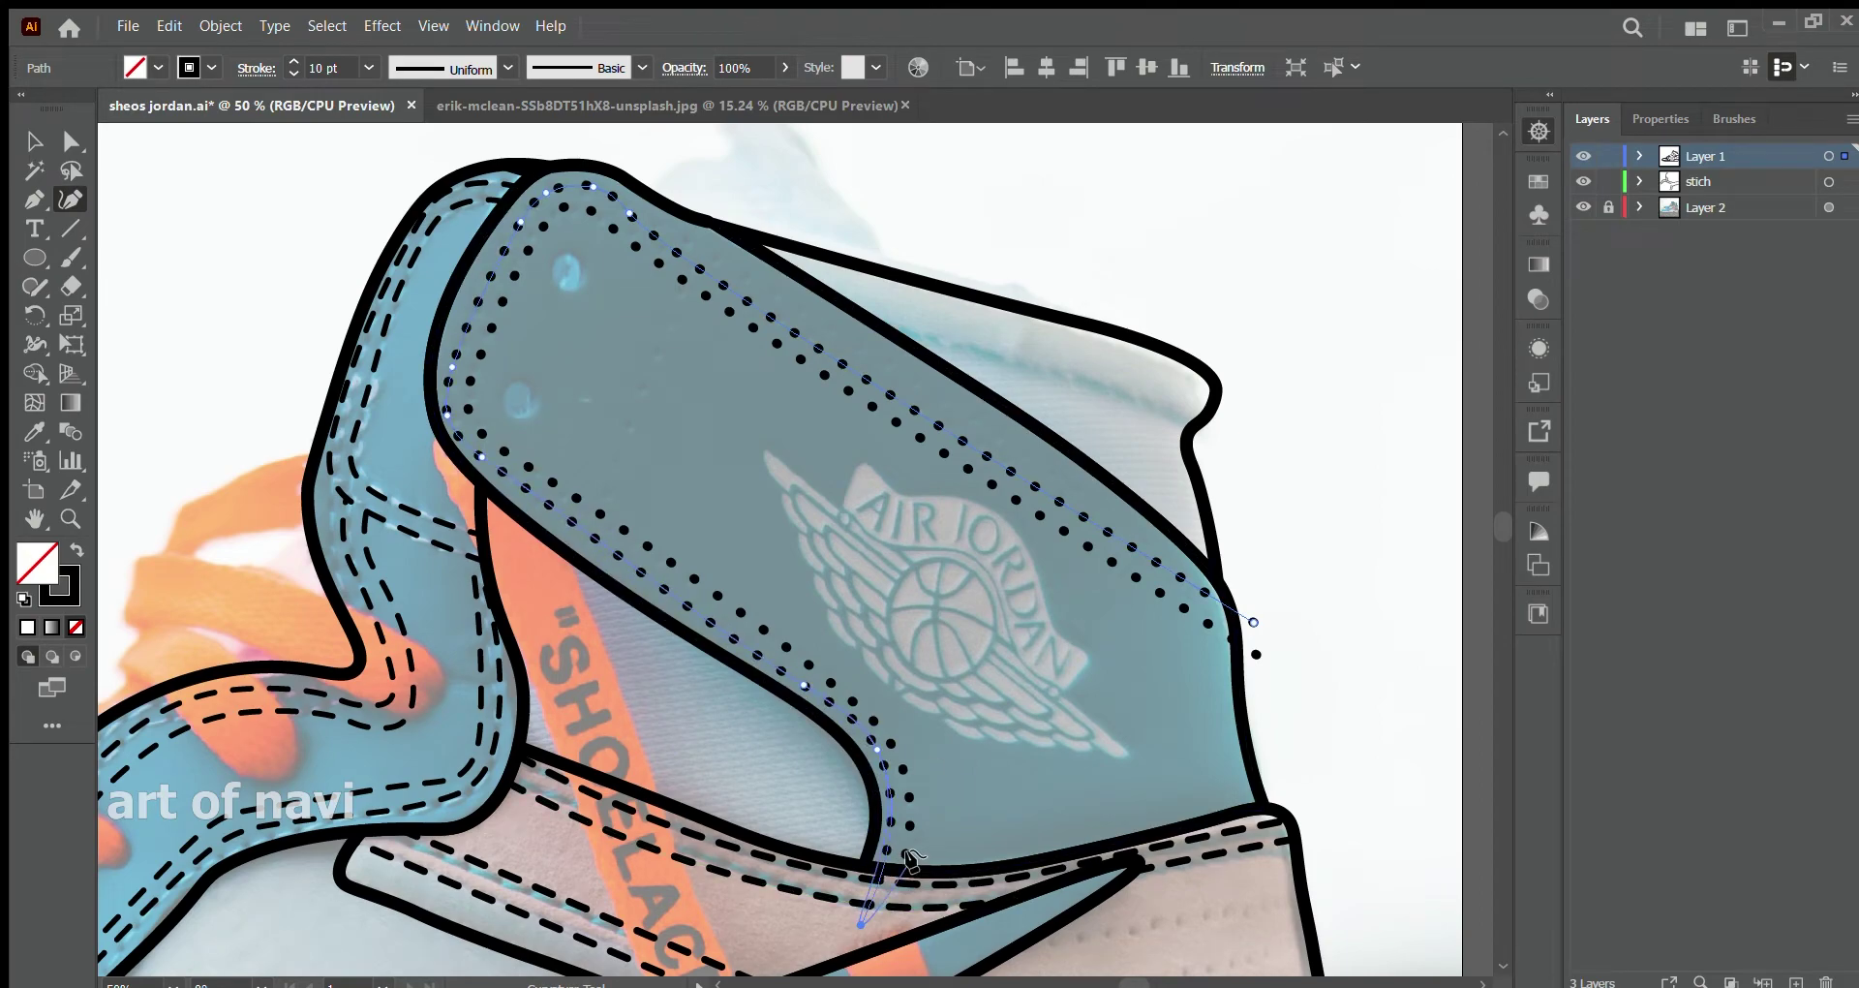
pyautogui.press('Escape')
# - Draw two dotted stitch rows across the heel panel, then merge overlapping shapes
pyautogui.scroll(-5, 871, 581)
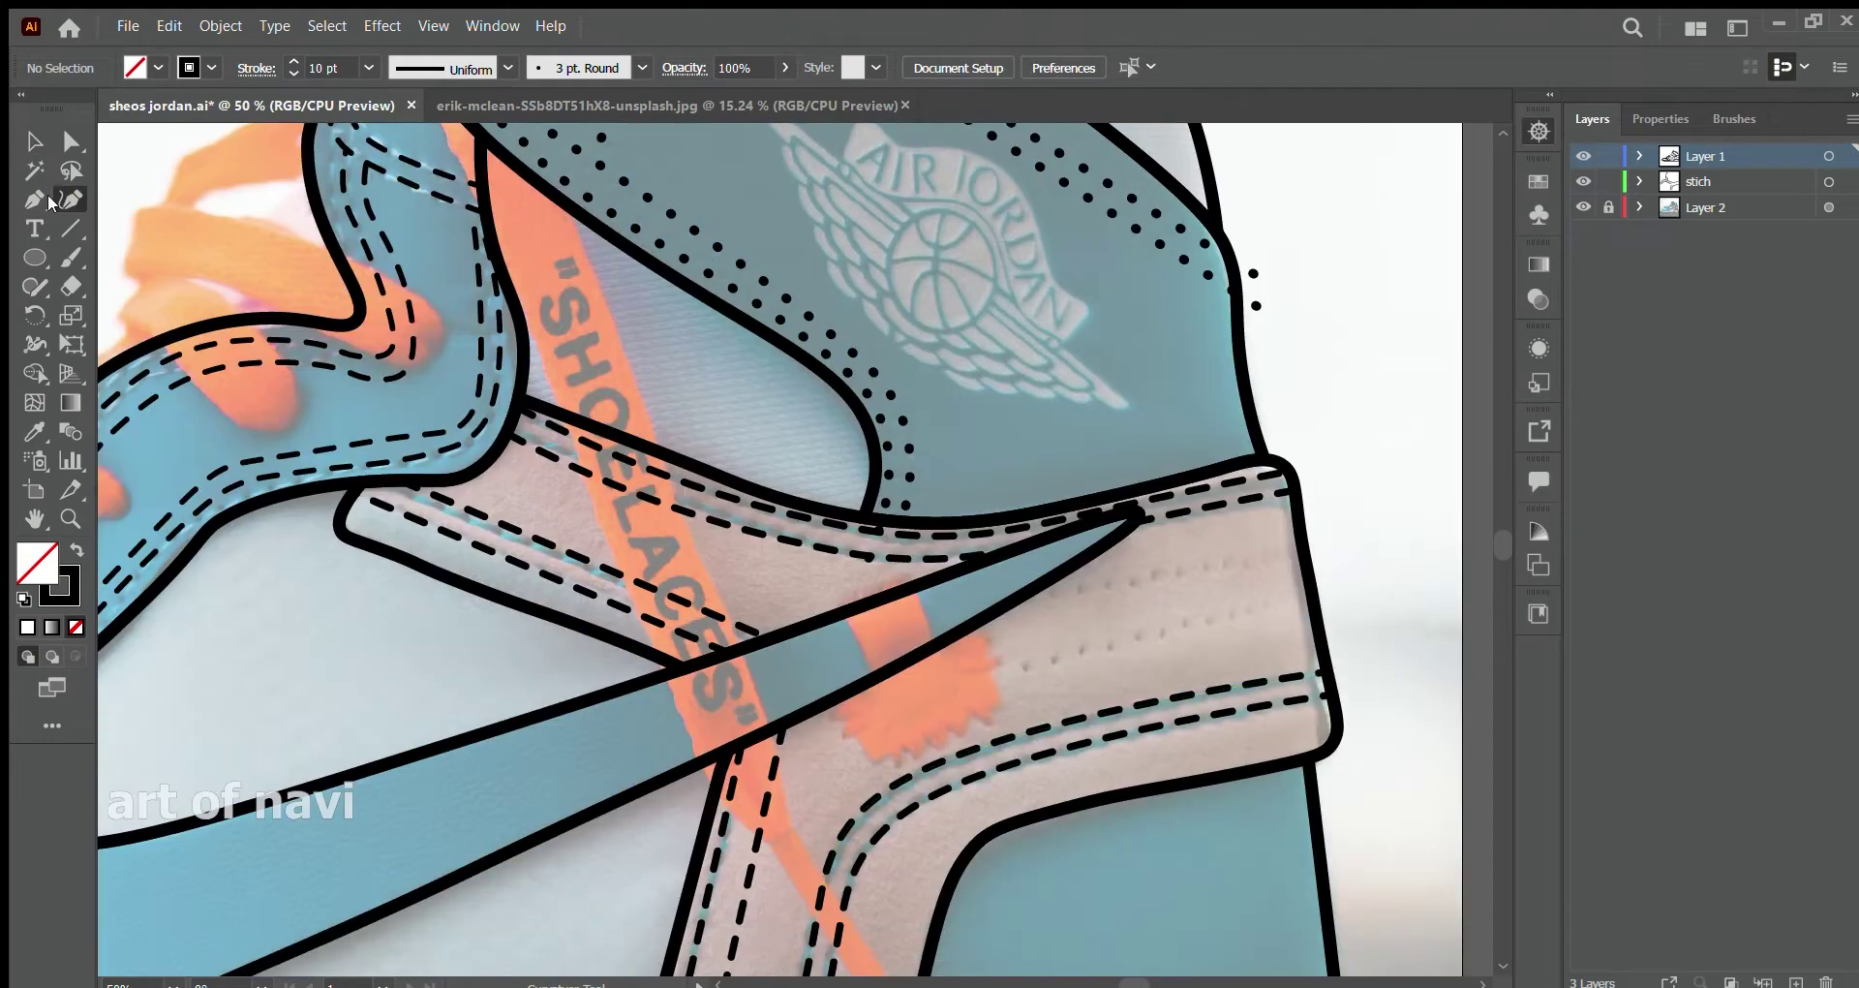
pyautogui.click(1341, 598)
pyautogui.click(997, 671)
pyautogui.press('Escape')
pyautogui.click(1007, 599)
pyautogui.click(1302, 557)
pyautogui.hotkey('ctrl', 'a')
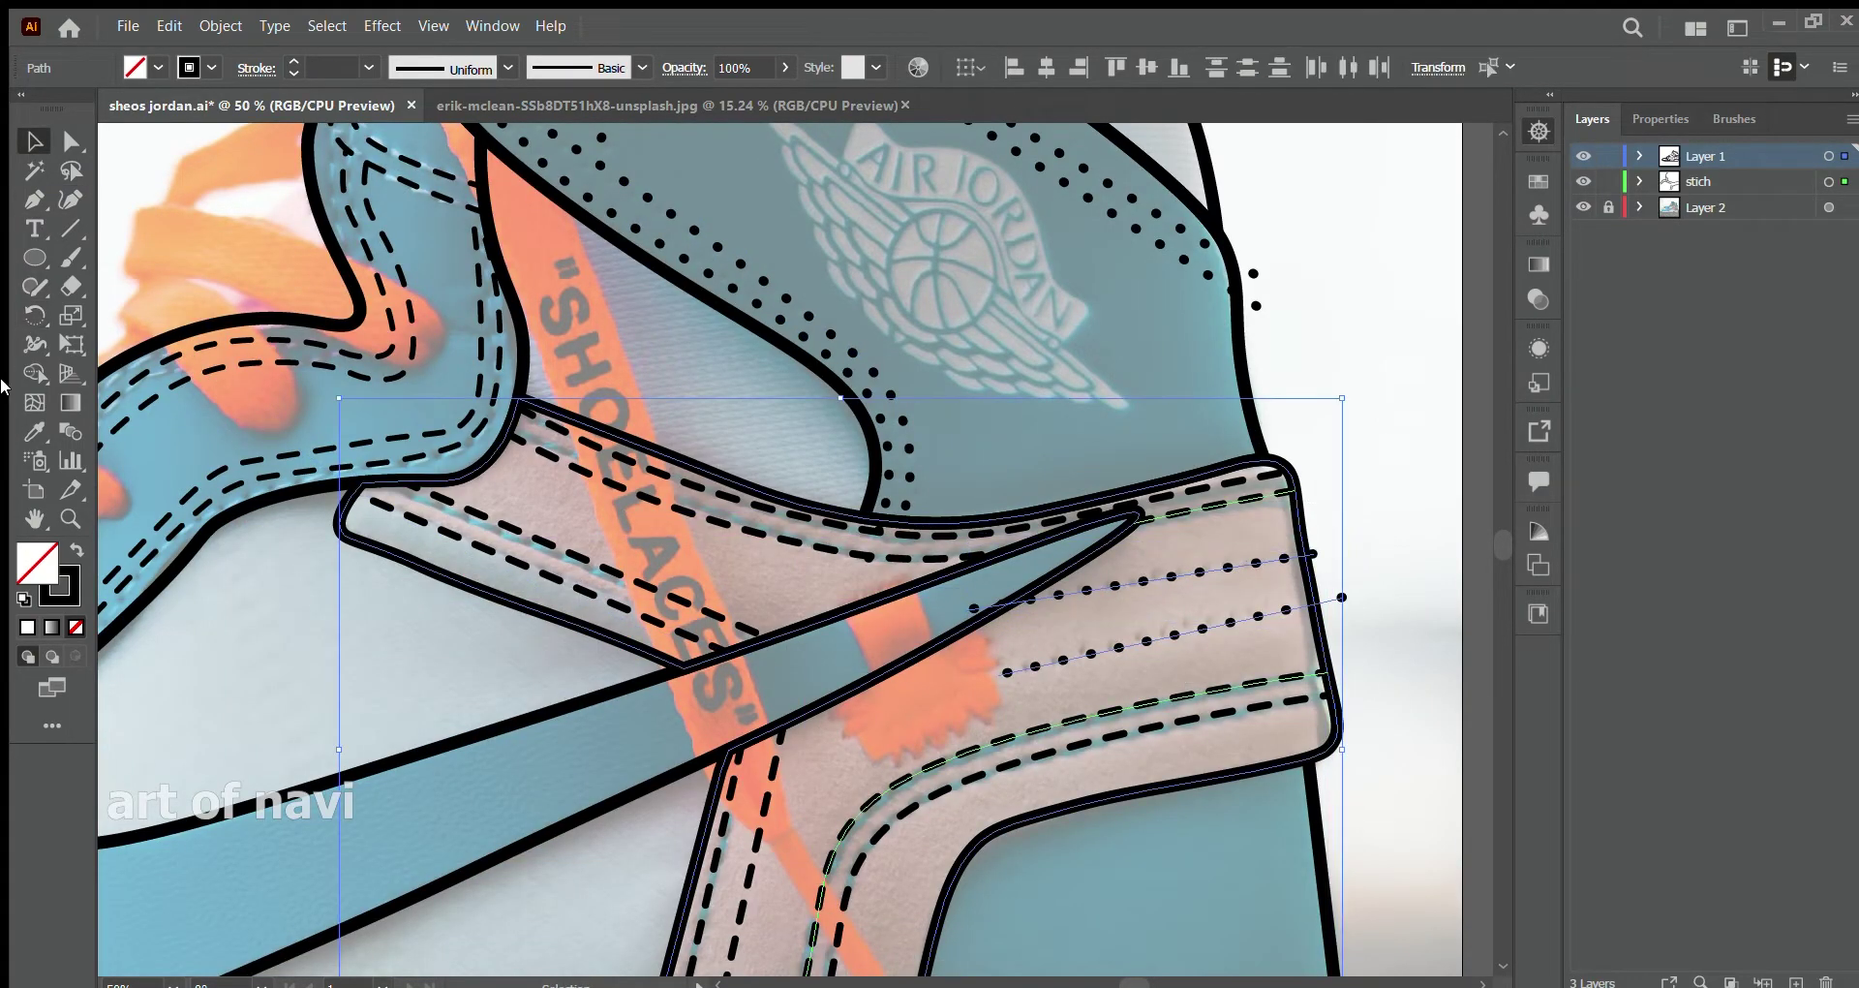
pyautogui.hotkey('shift', 'm')
pyautogui.scroll(3, 775, 543)
pyautogui.hotkey('ctrl', 'shift', 'a')
# - Draw black rings around four lace eyelets and two spots on the collar
pyautogui.hotkey('ctrl', '0')
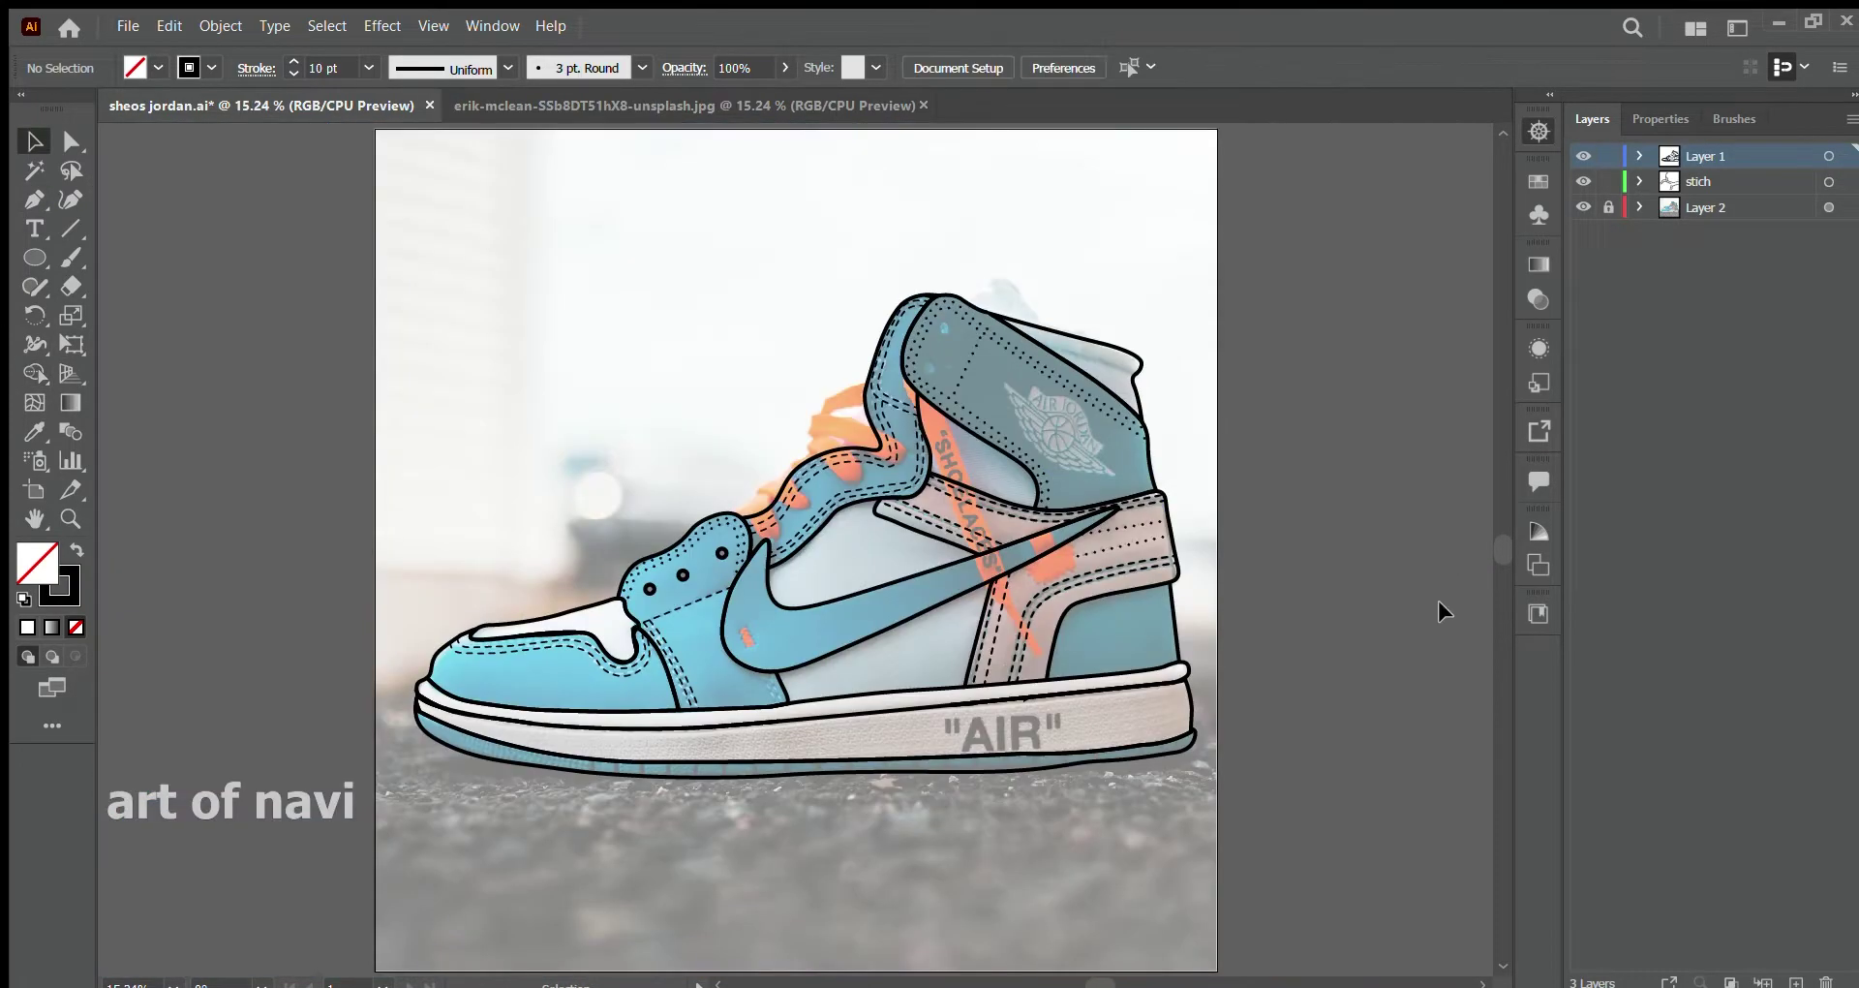
pyautogui.hotkey('ctrl', '+')
pyautogui.hotkey('ctrl', '+')
pyautogui.press('l')
pyautogui.moveTo(661, 546); pyautogui.dragTo(696, 581)
pyautogui.moveTo(777, 486); pyautogui.dragTo(811, 521)
pyautogui.moveTo(873, 440); pyautogui.dragTo(909, 475)
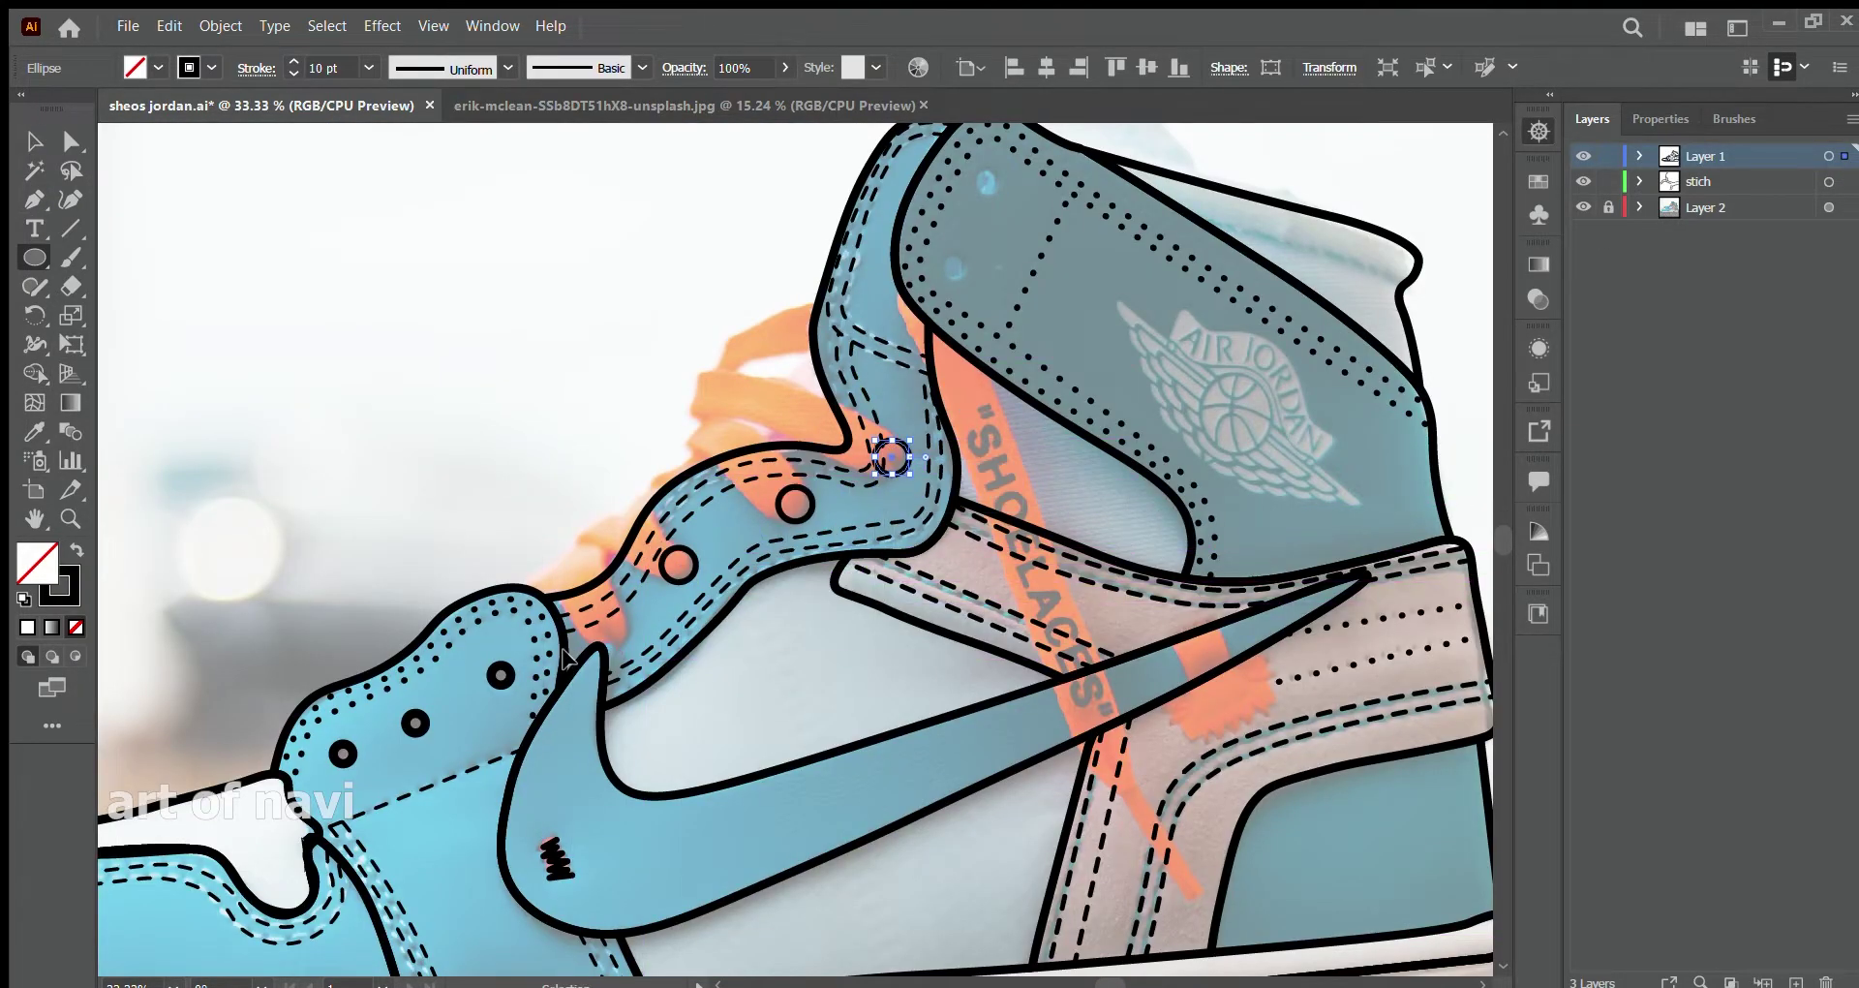
pyautogui.moveTo(592, 618); pyautogui.dragTo(628, 653)
pyautogui.moveTo(966, 162); pyautogui.dragTo(1001, 197)
pyautogui.moveTo(937, 247); pyautogui.dragTo(972, 281)
# - Merge overlapping shapes and draw a rounded-rectangle lace loop over an eyelet
pyautogui.press('v')
pyautogui.hotkey('ctrl', 'a')
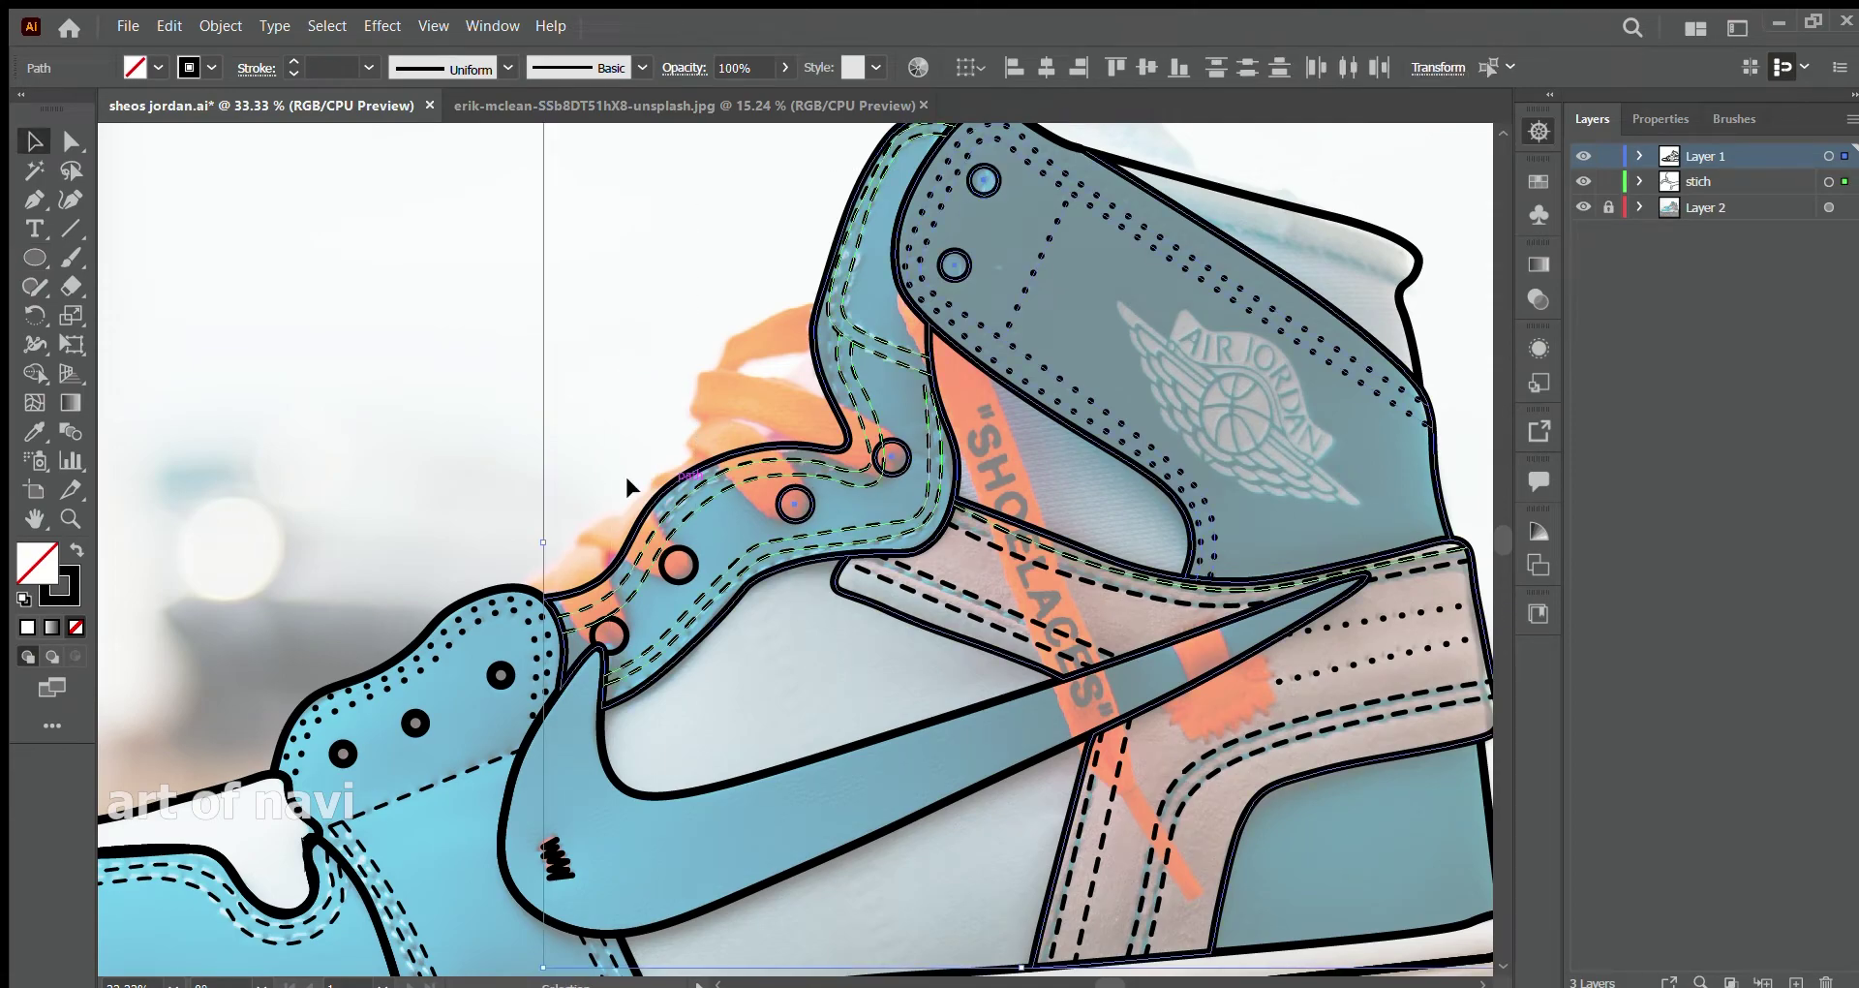
pyautogui.hotkey('shift', 'm')
pyautogui.hotkey('ctrl', 'shift', 'a')
pyautogui.press('m')
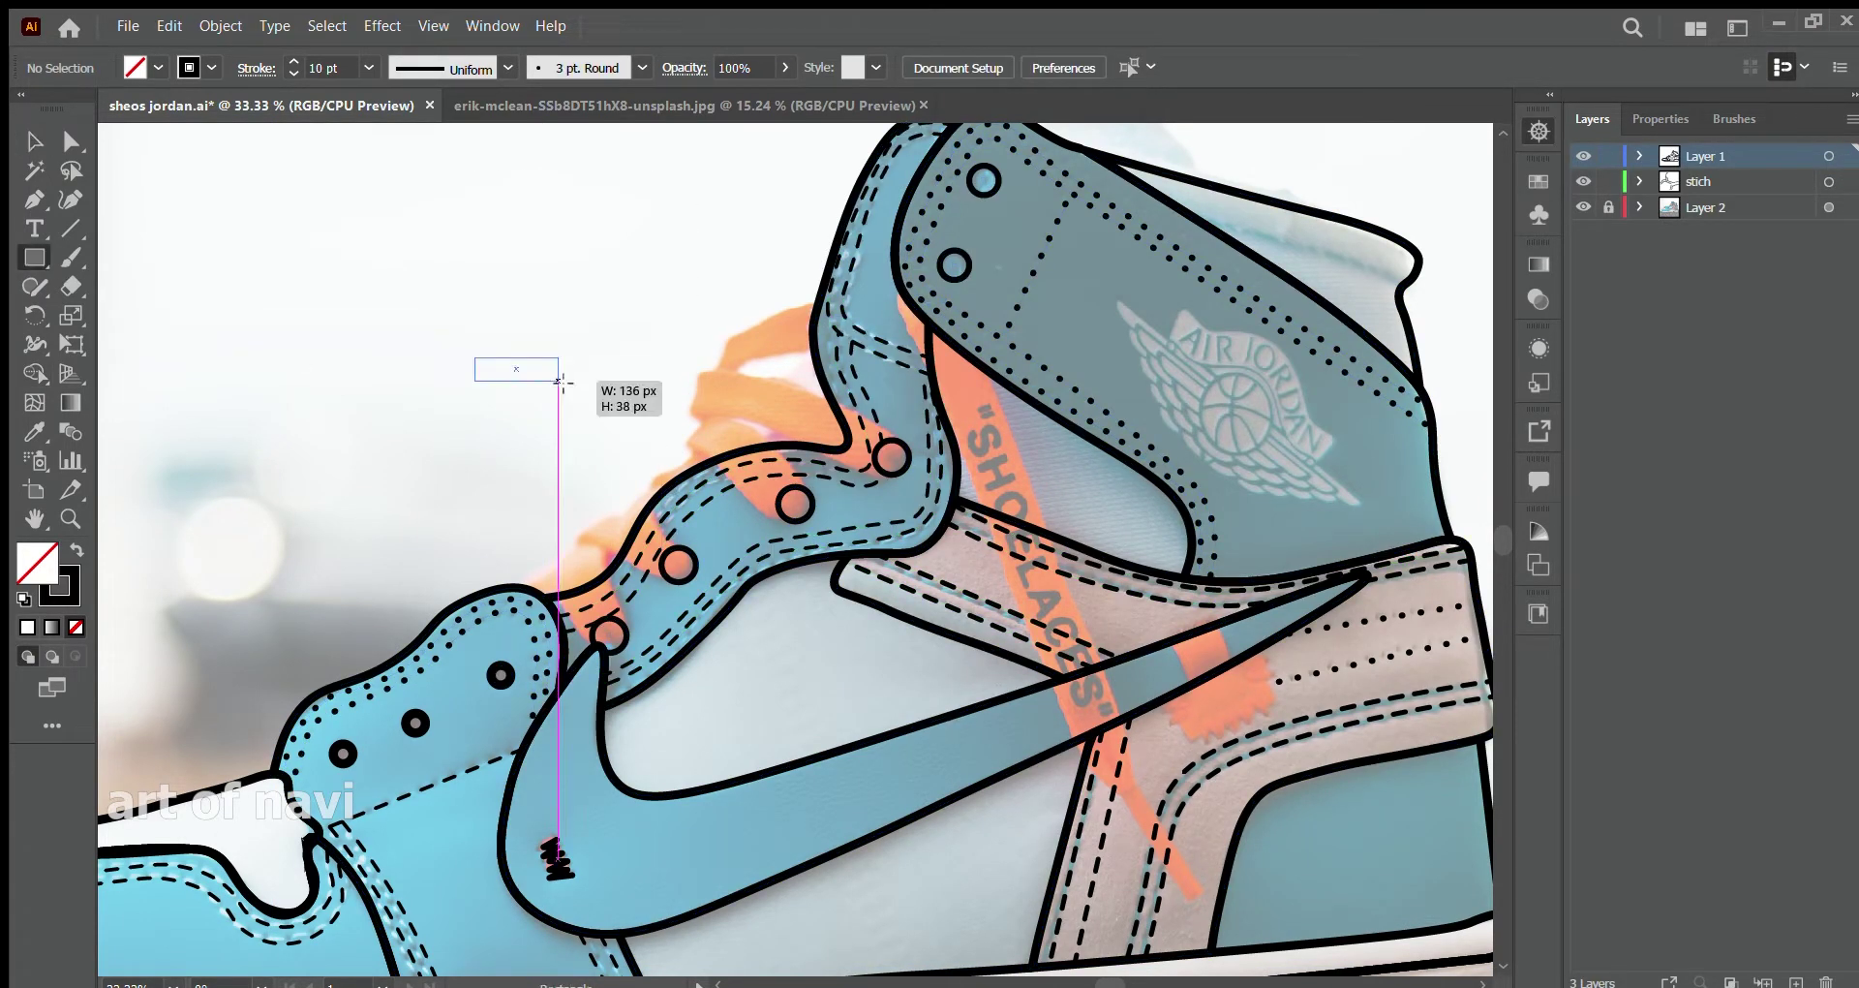
pyautogui.moveTo(364, 290)
pyautogui.mouseDown()
pyautogui.moveTo(518, 363)
pyautogui.moveTo(618, 521)
pyautogui.mouseUp()
pyautogui.press('v')
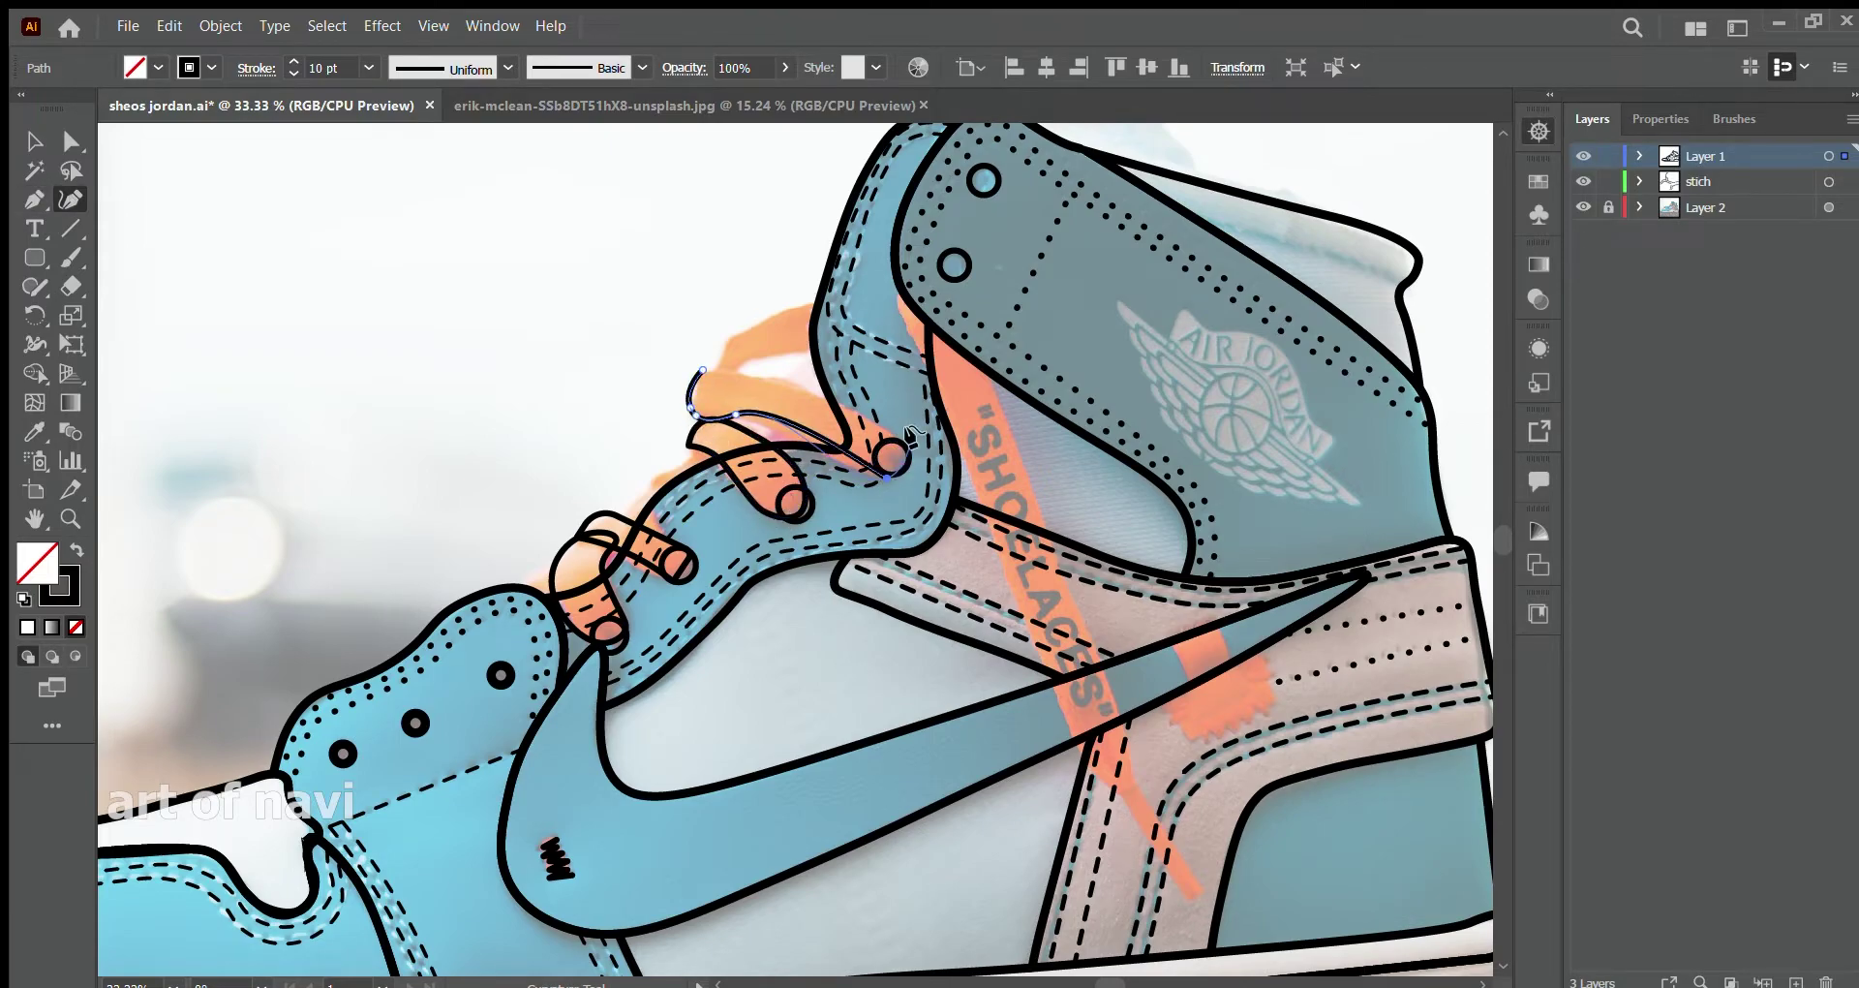
# - Trace the closed lace tag path hanging from the collar down across the swoosh
pyautogui.click(728, 337)
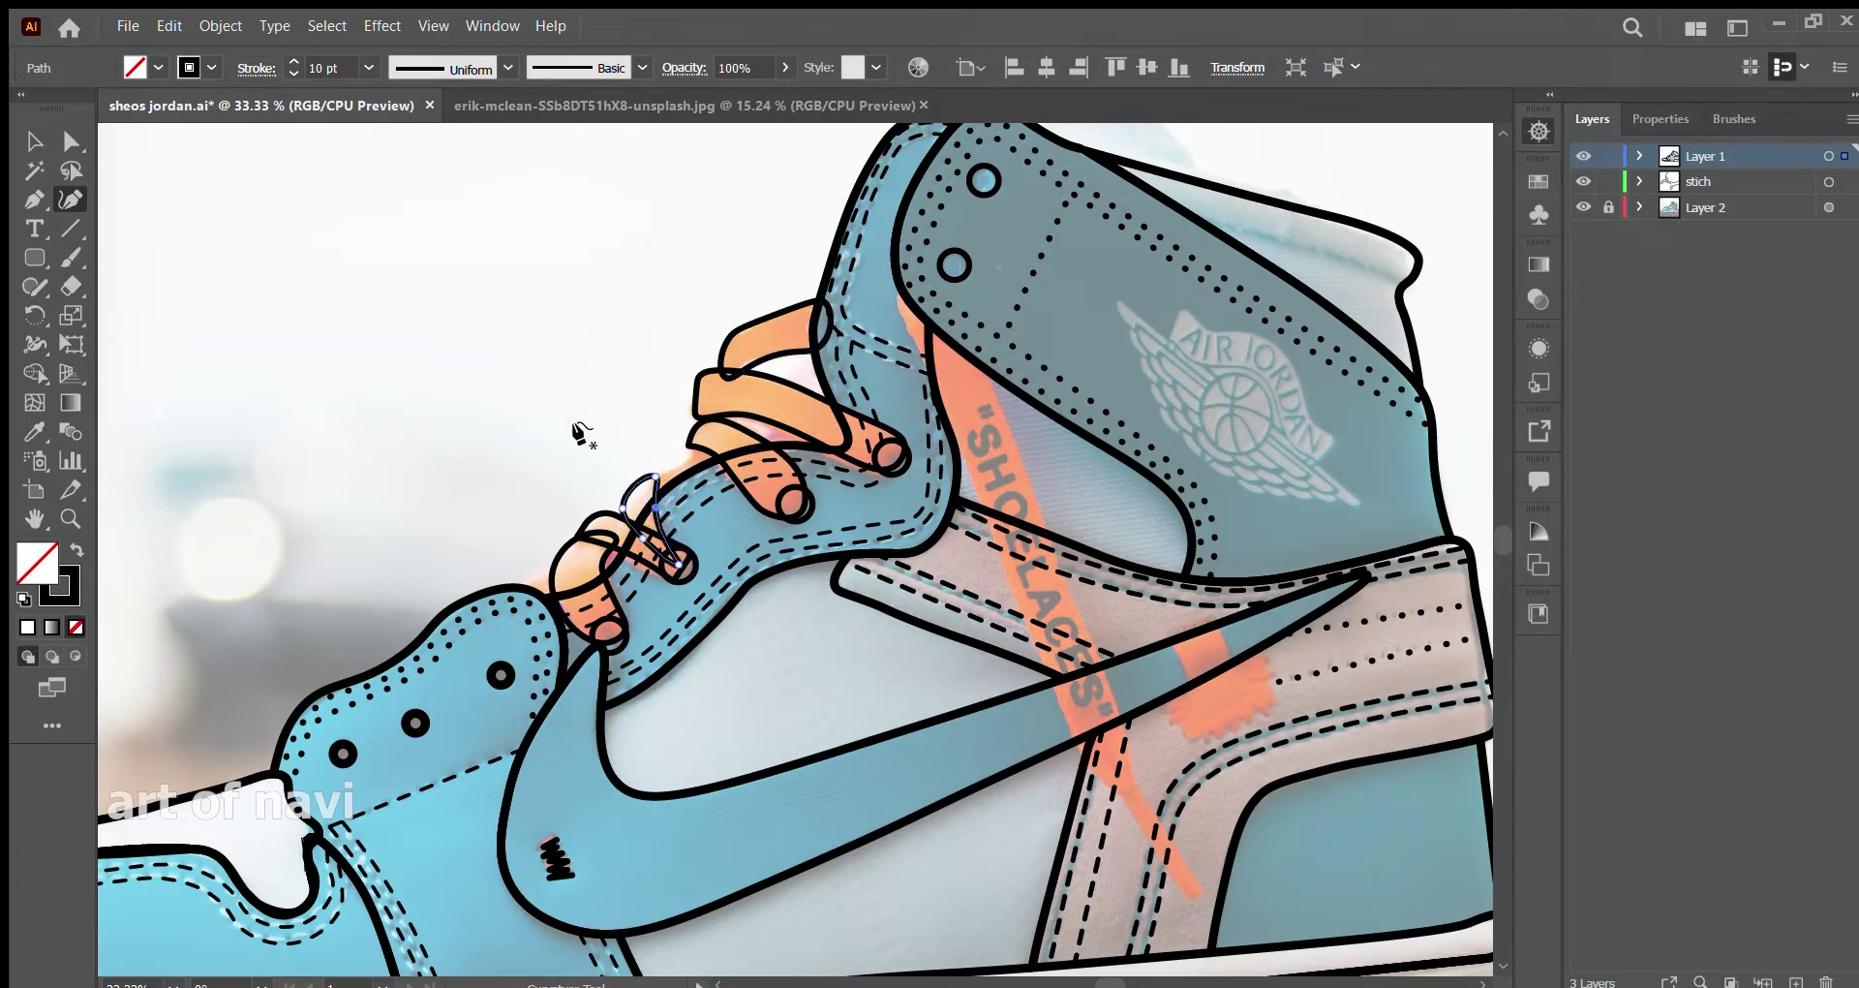
pyautogui.click(1090, 766)
pyautogui.click(1120, 795)
pyautogui.click(1148, 842)
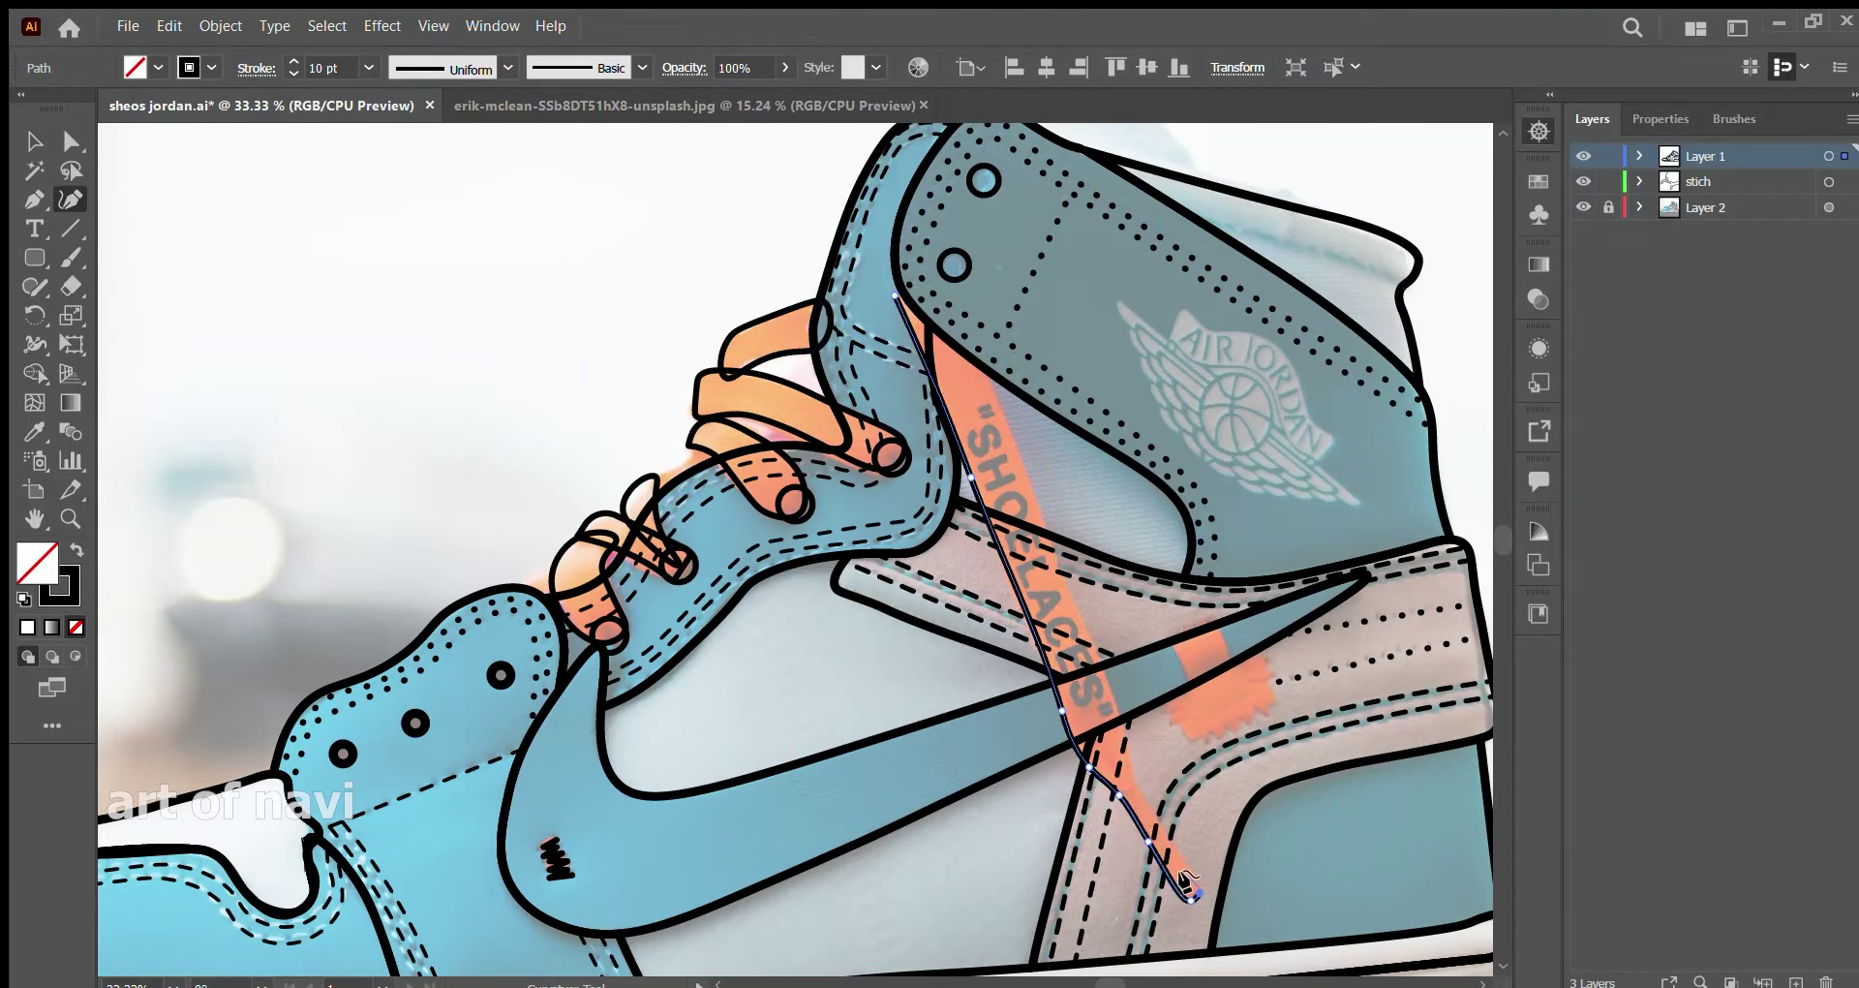
pyautogui.click(894, 296)
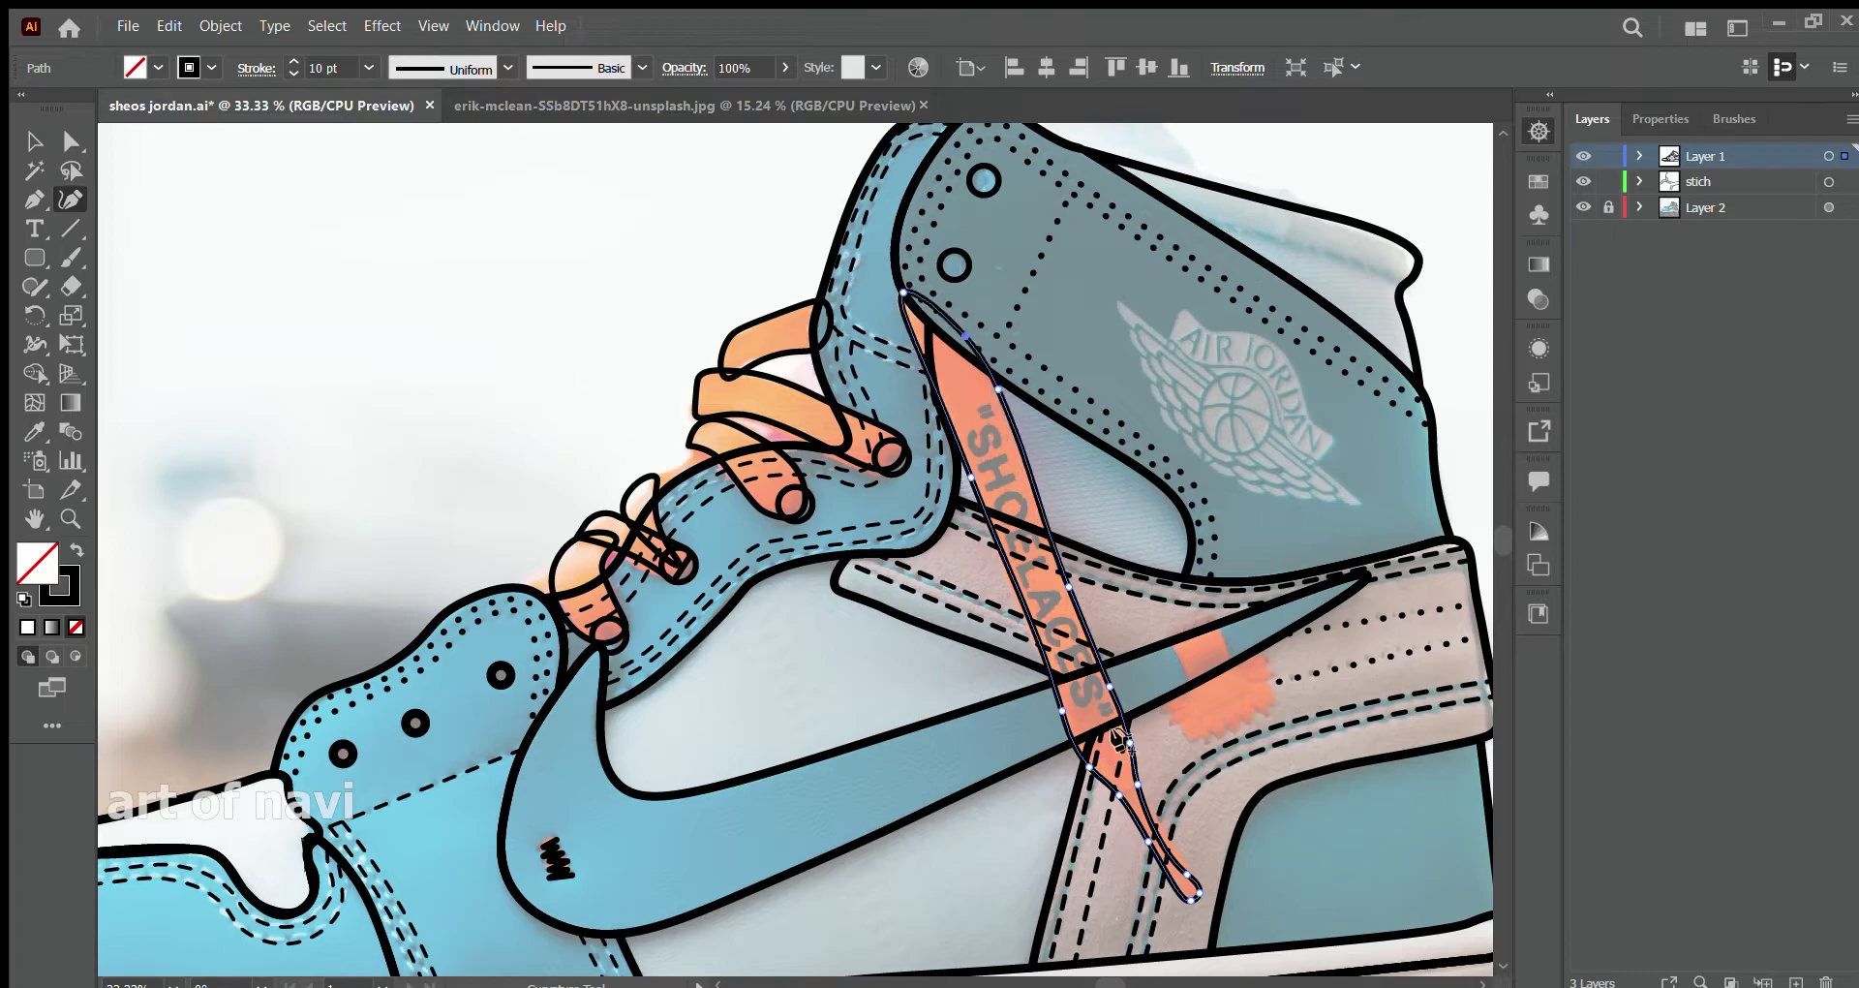
# - Merge the split lace loop pieces and hanging tag pieces into single shapes
pyautogui.hotkey('ctrl', 'a')
pyautogui.hotkey('shift', 'm')
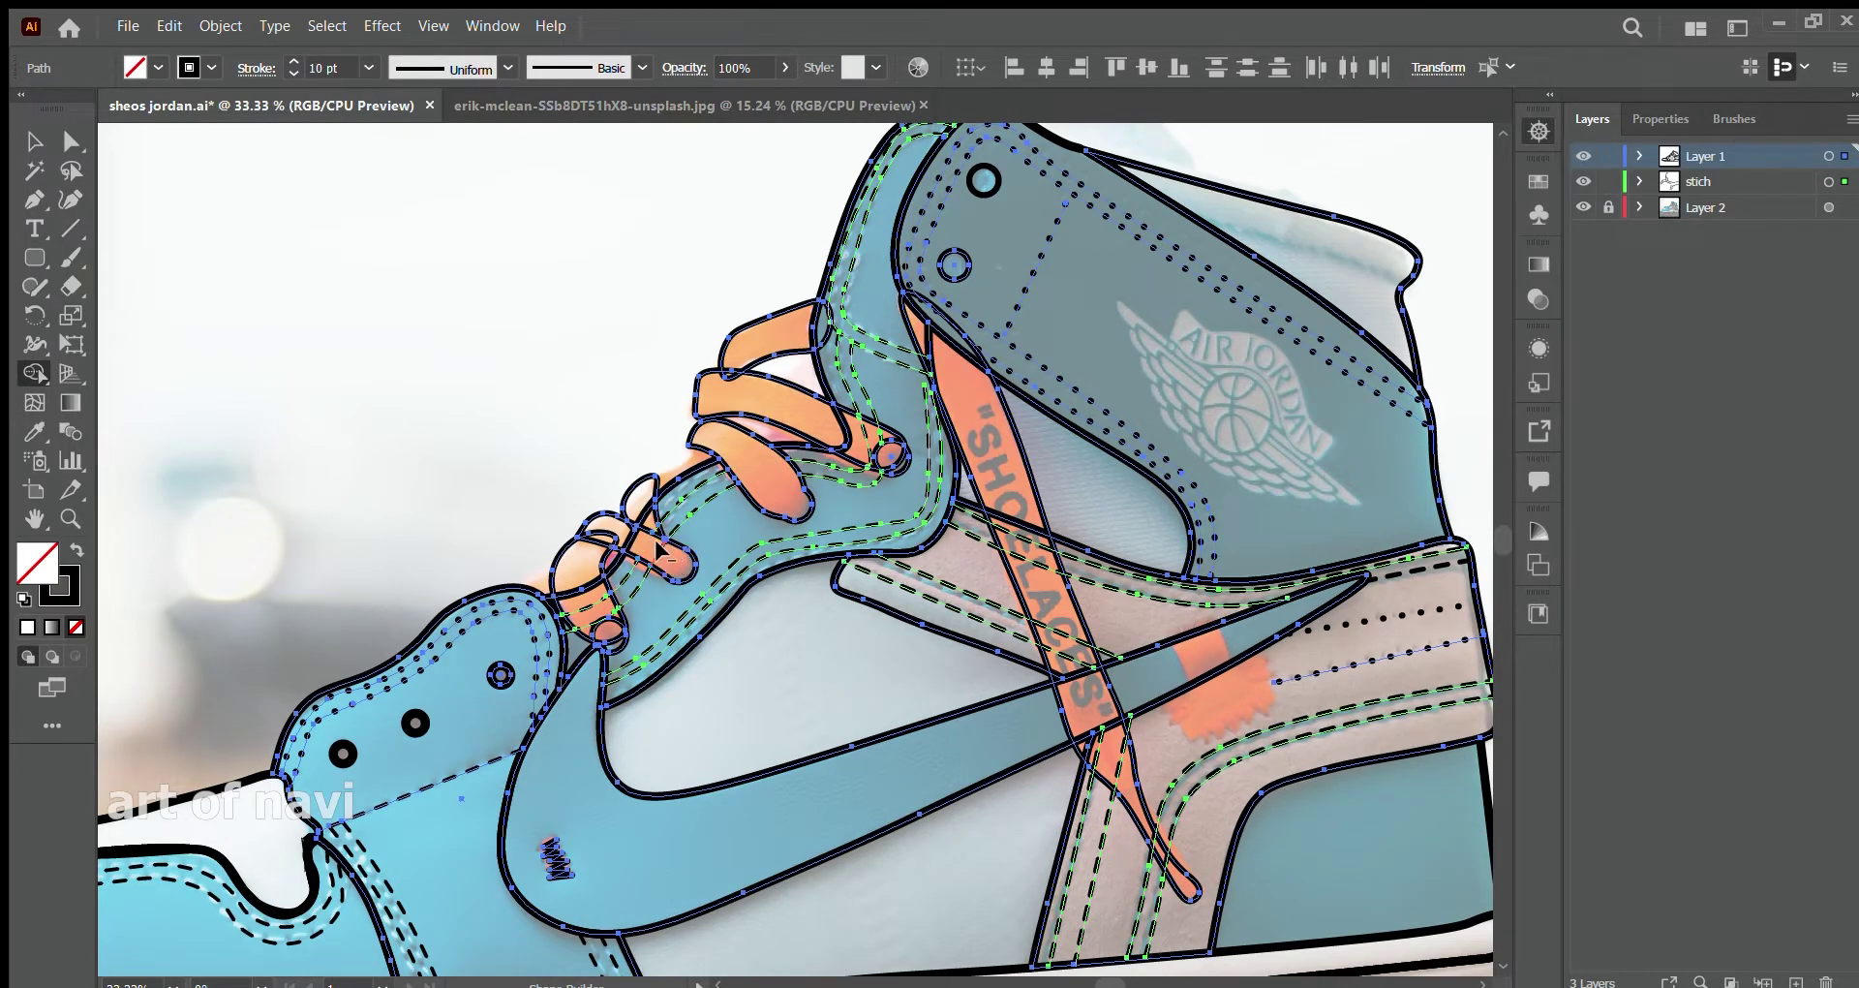
pyautogui.moveTo(656, 549); pyautogui.dragTo(658, 530)
pyautogui.moveTo(889, 444); pyautogui.dragTo(867, 455)
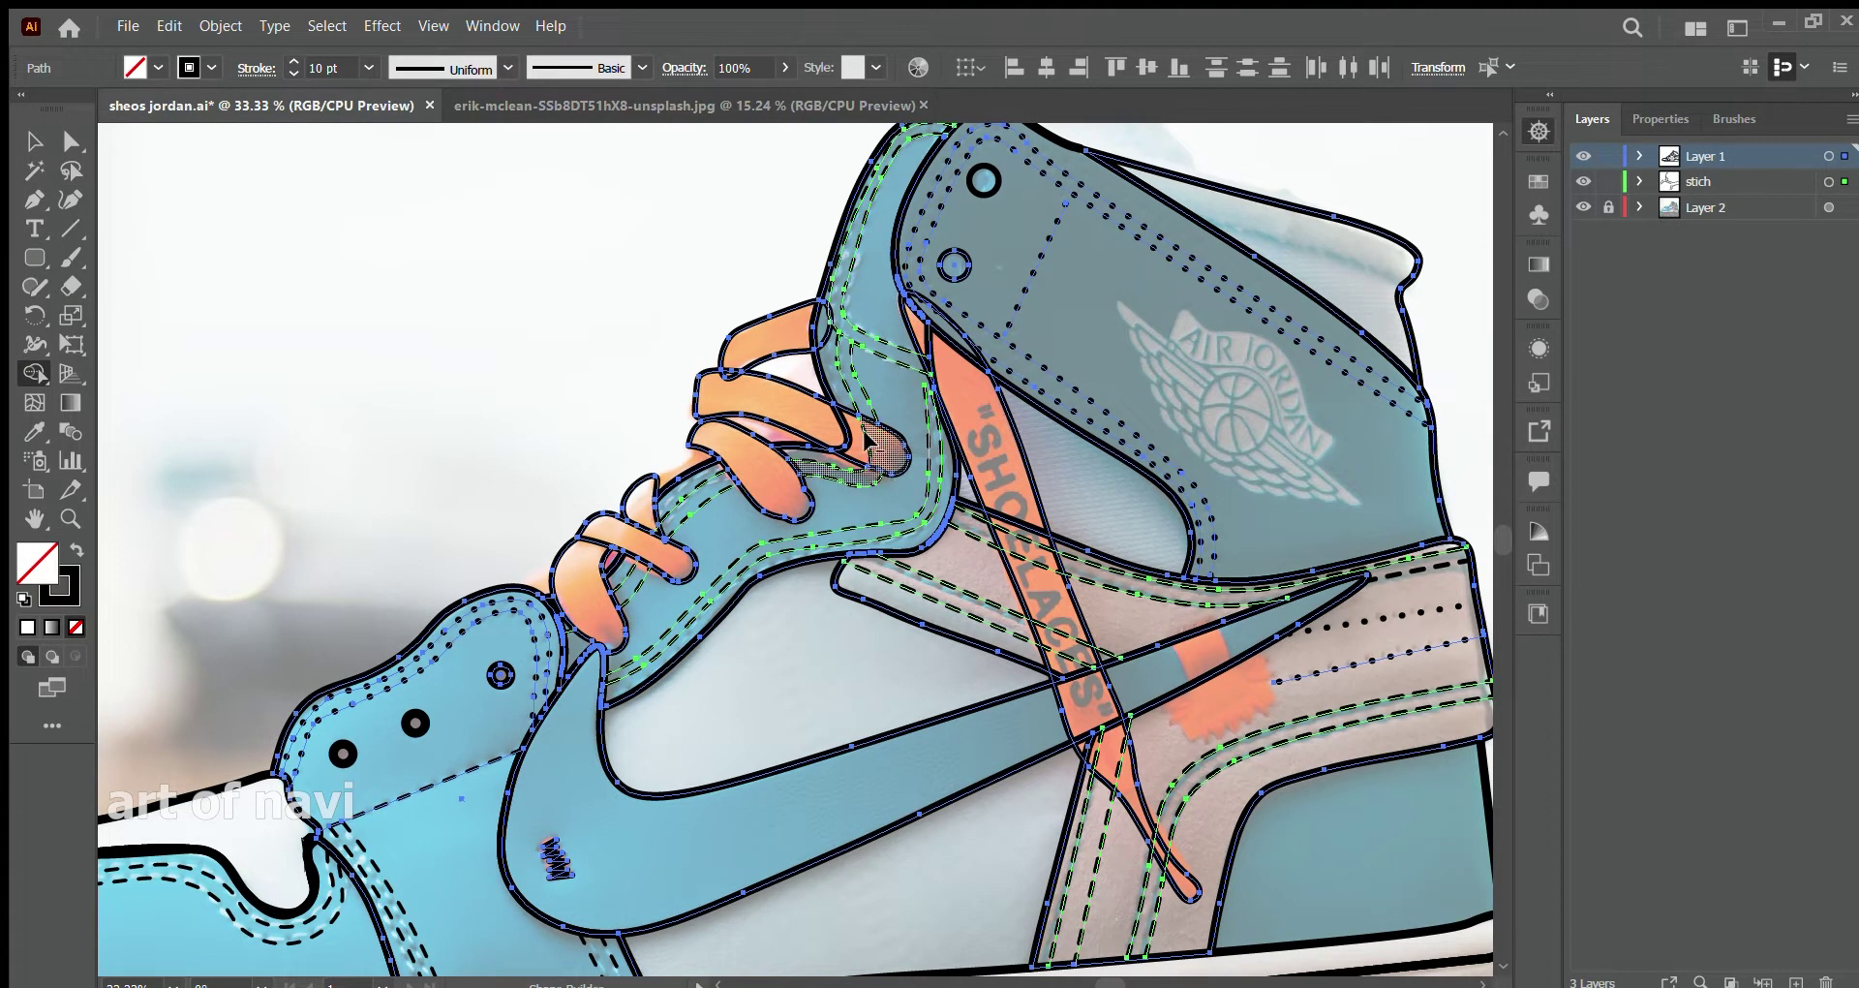
pyautogui.moveTo(804, 330); pyautogui.dragTo(765, 349)
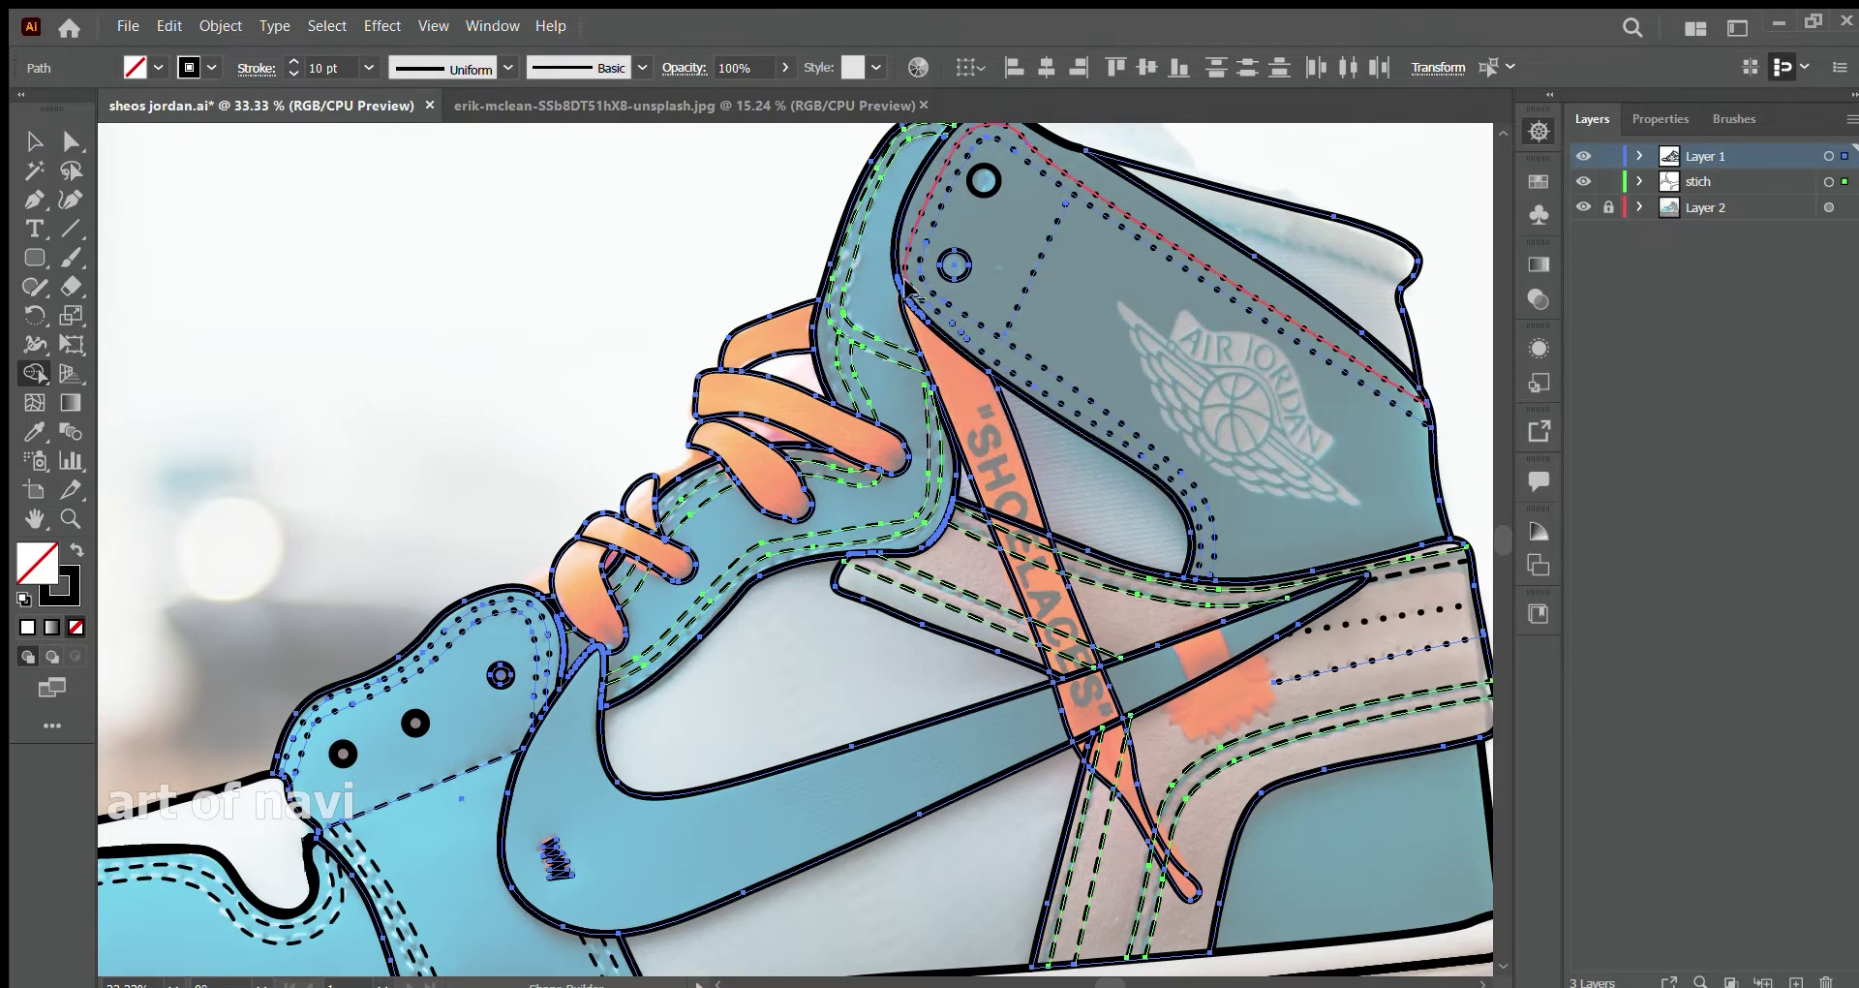
pyautogui.moveTo(971, 358); pyautogui.dragTo(1179, 883)
pyautogui.hotkey('ctrl', 'shift', 'a')
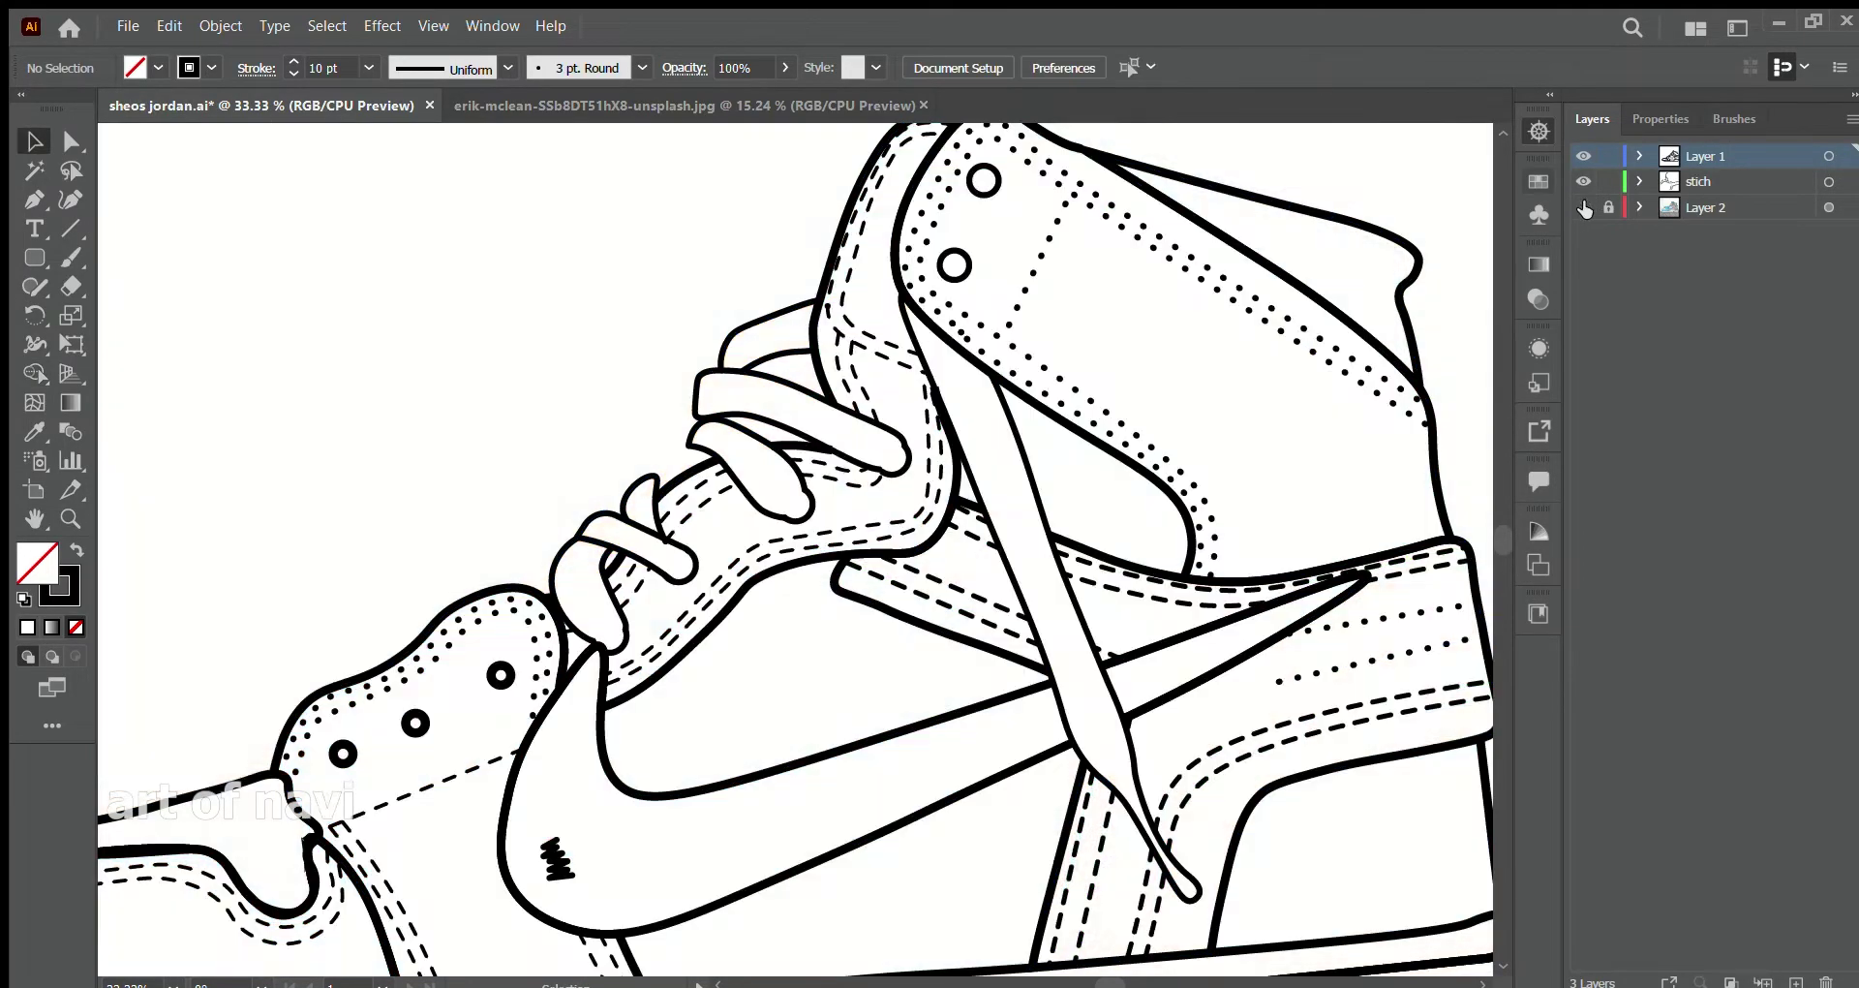
pyautogui.hotkey('ctrl', '0')
pyautogui.press('\\')
# - Try moving a line down into the sole, then undo the misplaced move
pyautogui.press('v')
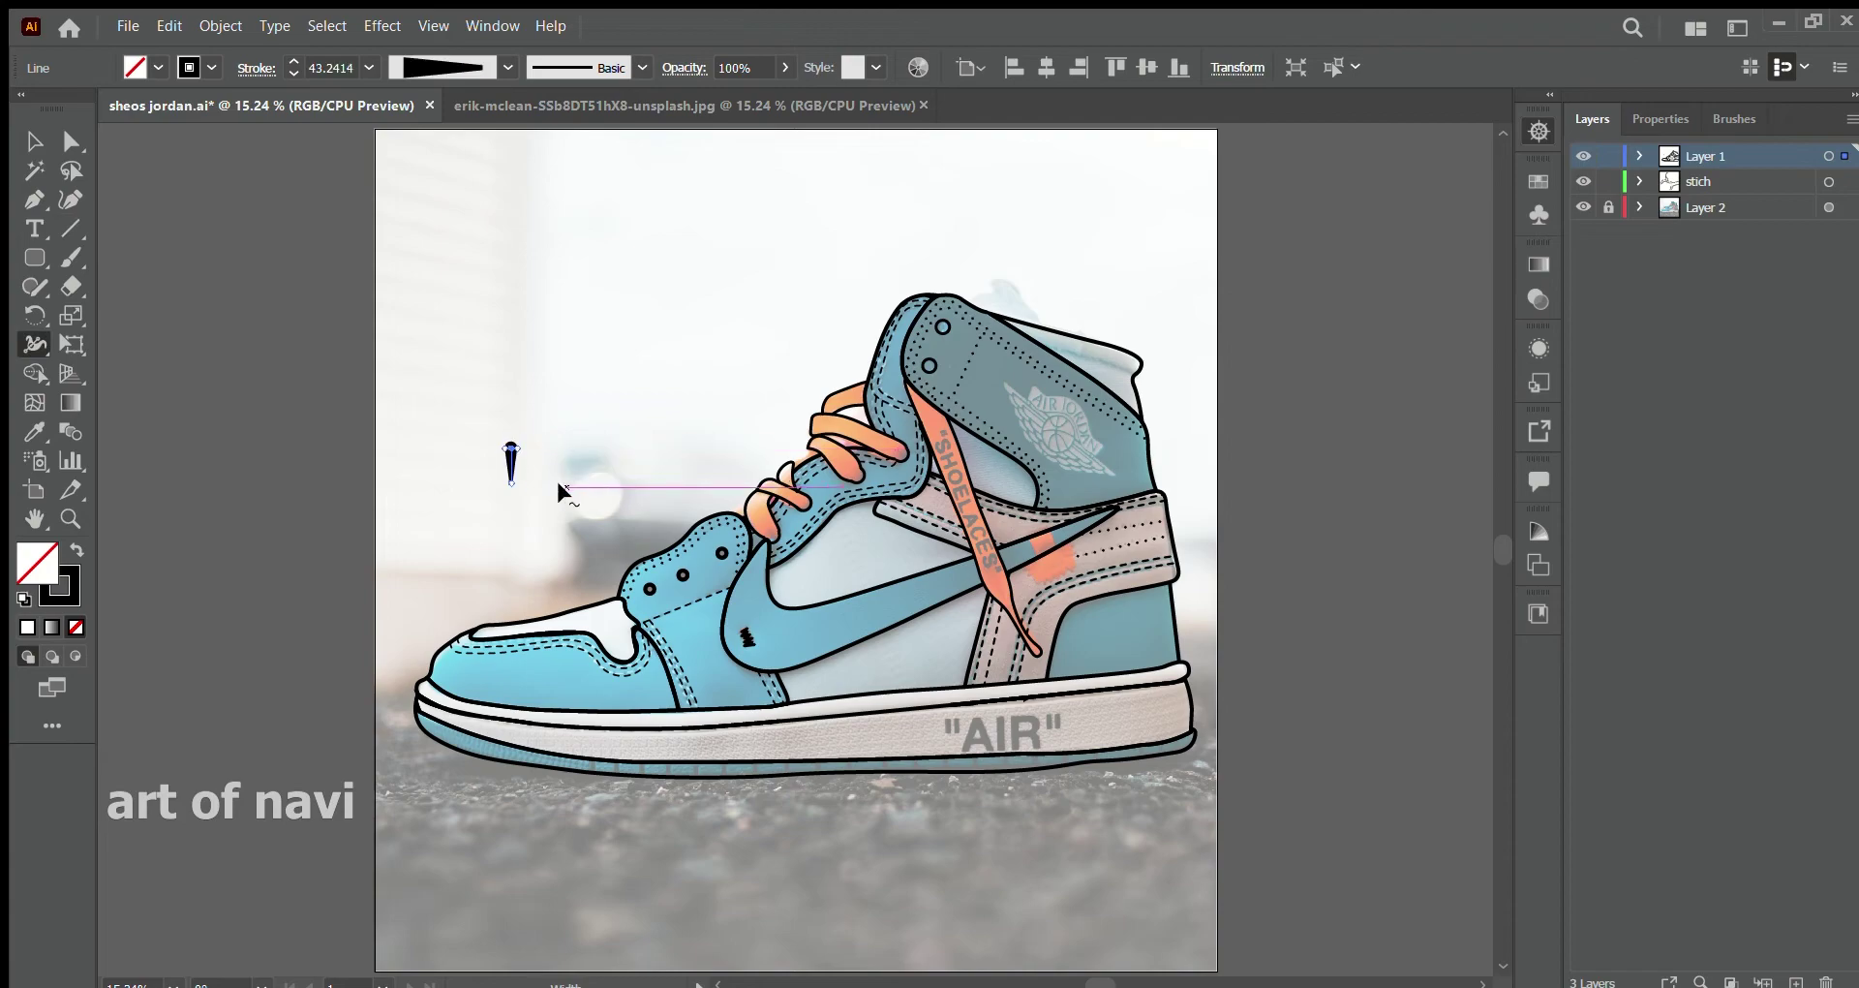
pyautogui.moveTo(513, 472); pyautogui.dragTo(600, 779)
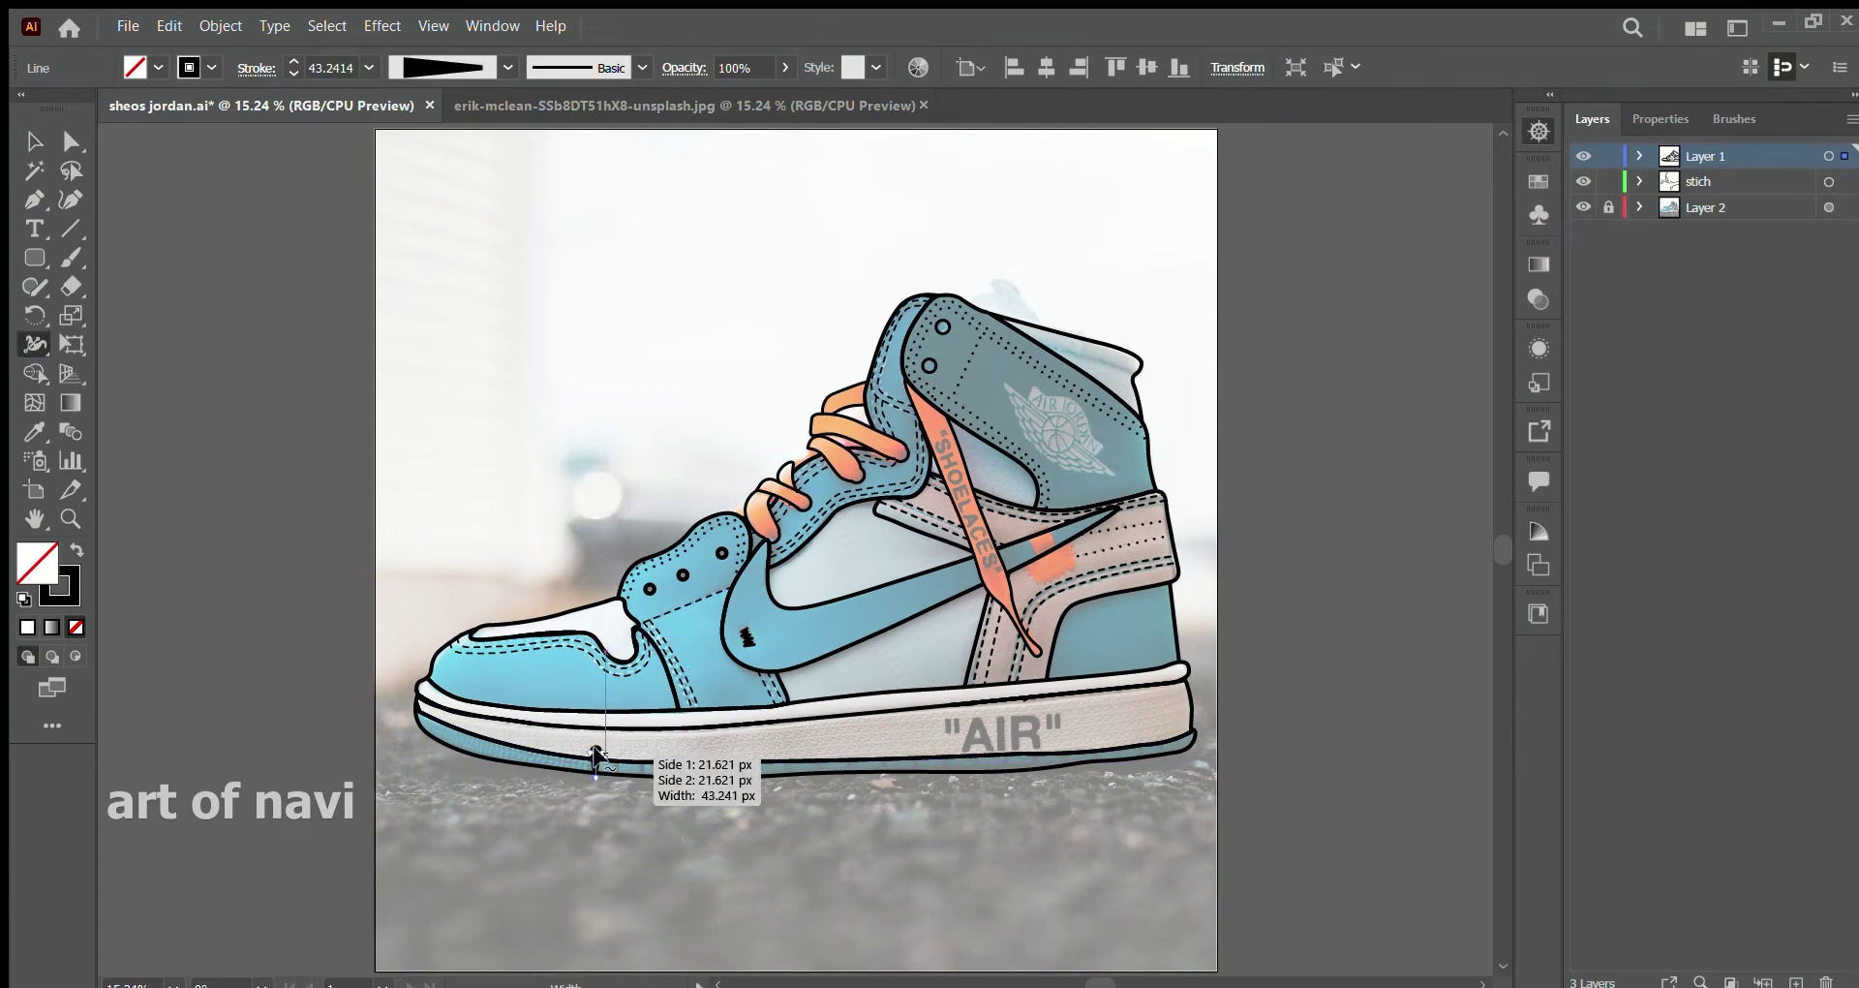
pyautogui.scroll(2, 653, 695)
pyautogui.moveTo(601, 780)
pyautogui.mouseDown()
pyautogui.moveTo(793, 570)
pyautogui.moveTo(785, 647)
pyautogui.moveTo(788, 625)
pyautogui.mouseUp()
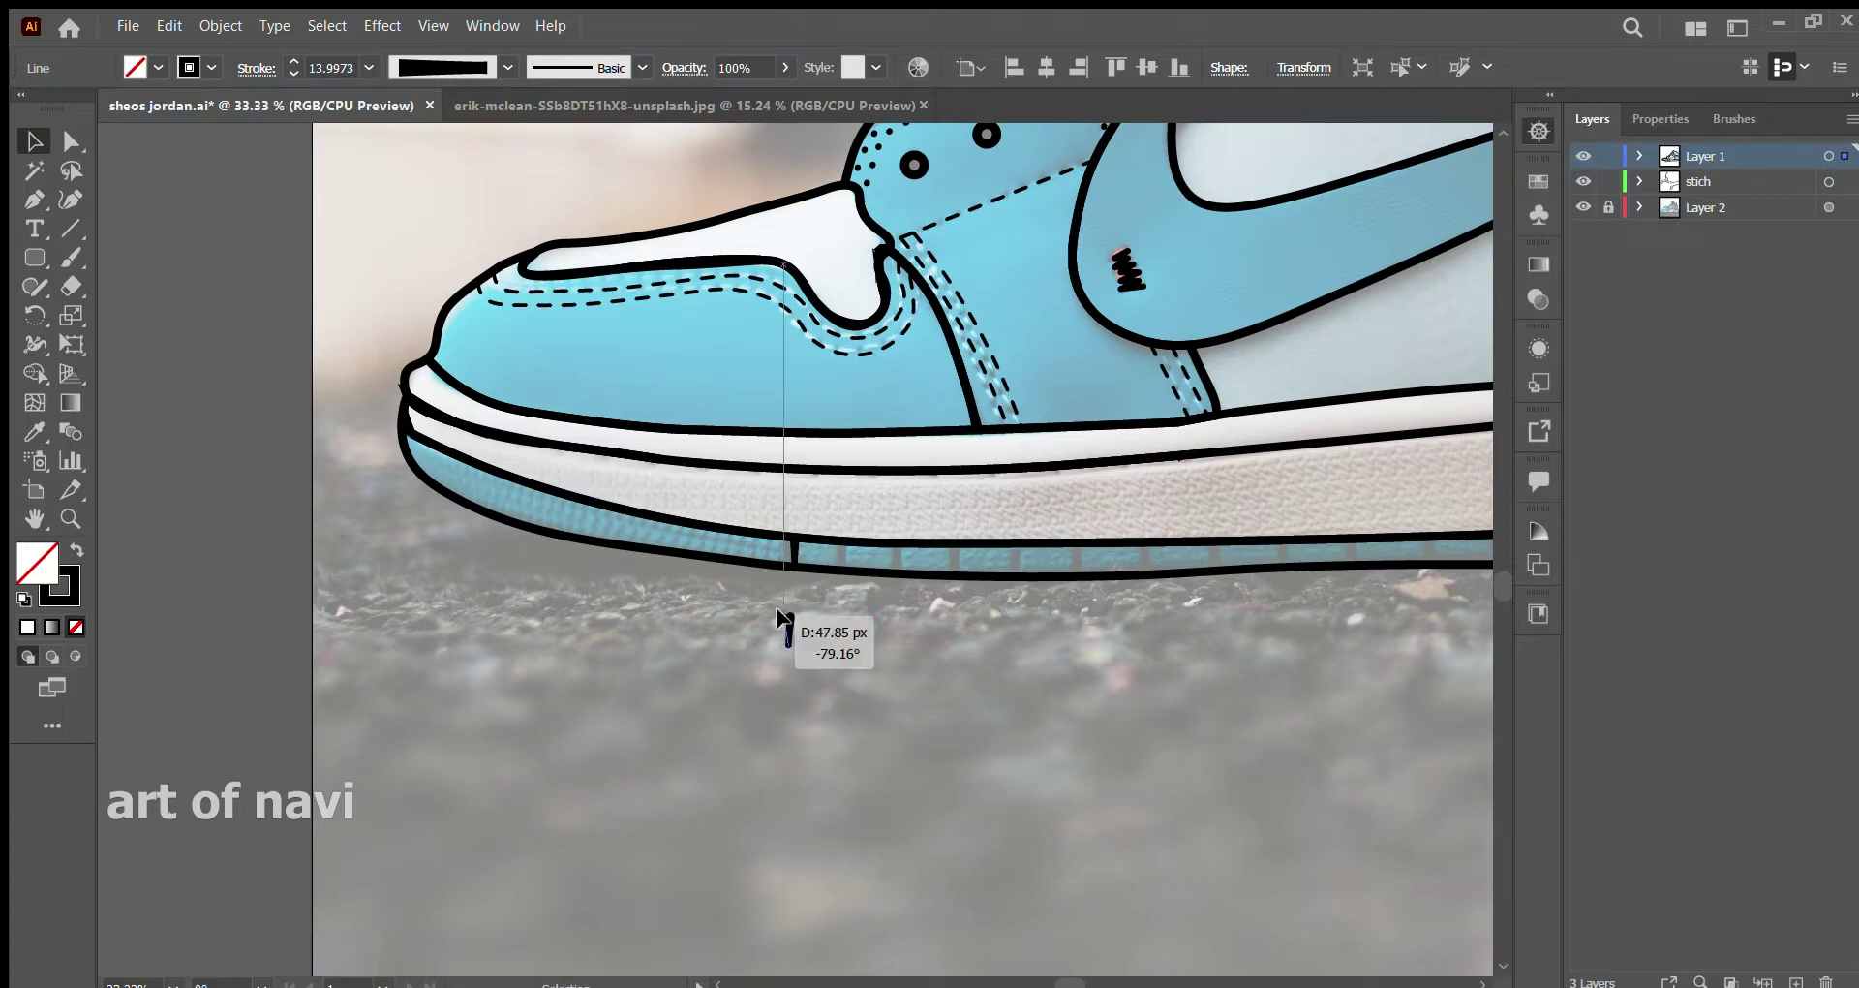
pyautogui.hotkey('ctrl', 'z')
pyautogui.press('\\')
# - Draw eight vertical divider lines across the outsole strip from toe to heel
pyautogui.moveTo(844, 543); pyautogui.dragTo(844, 571)
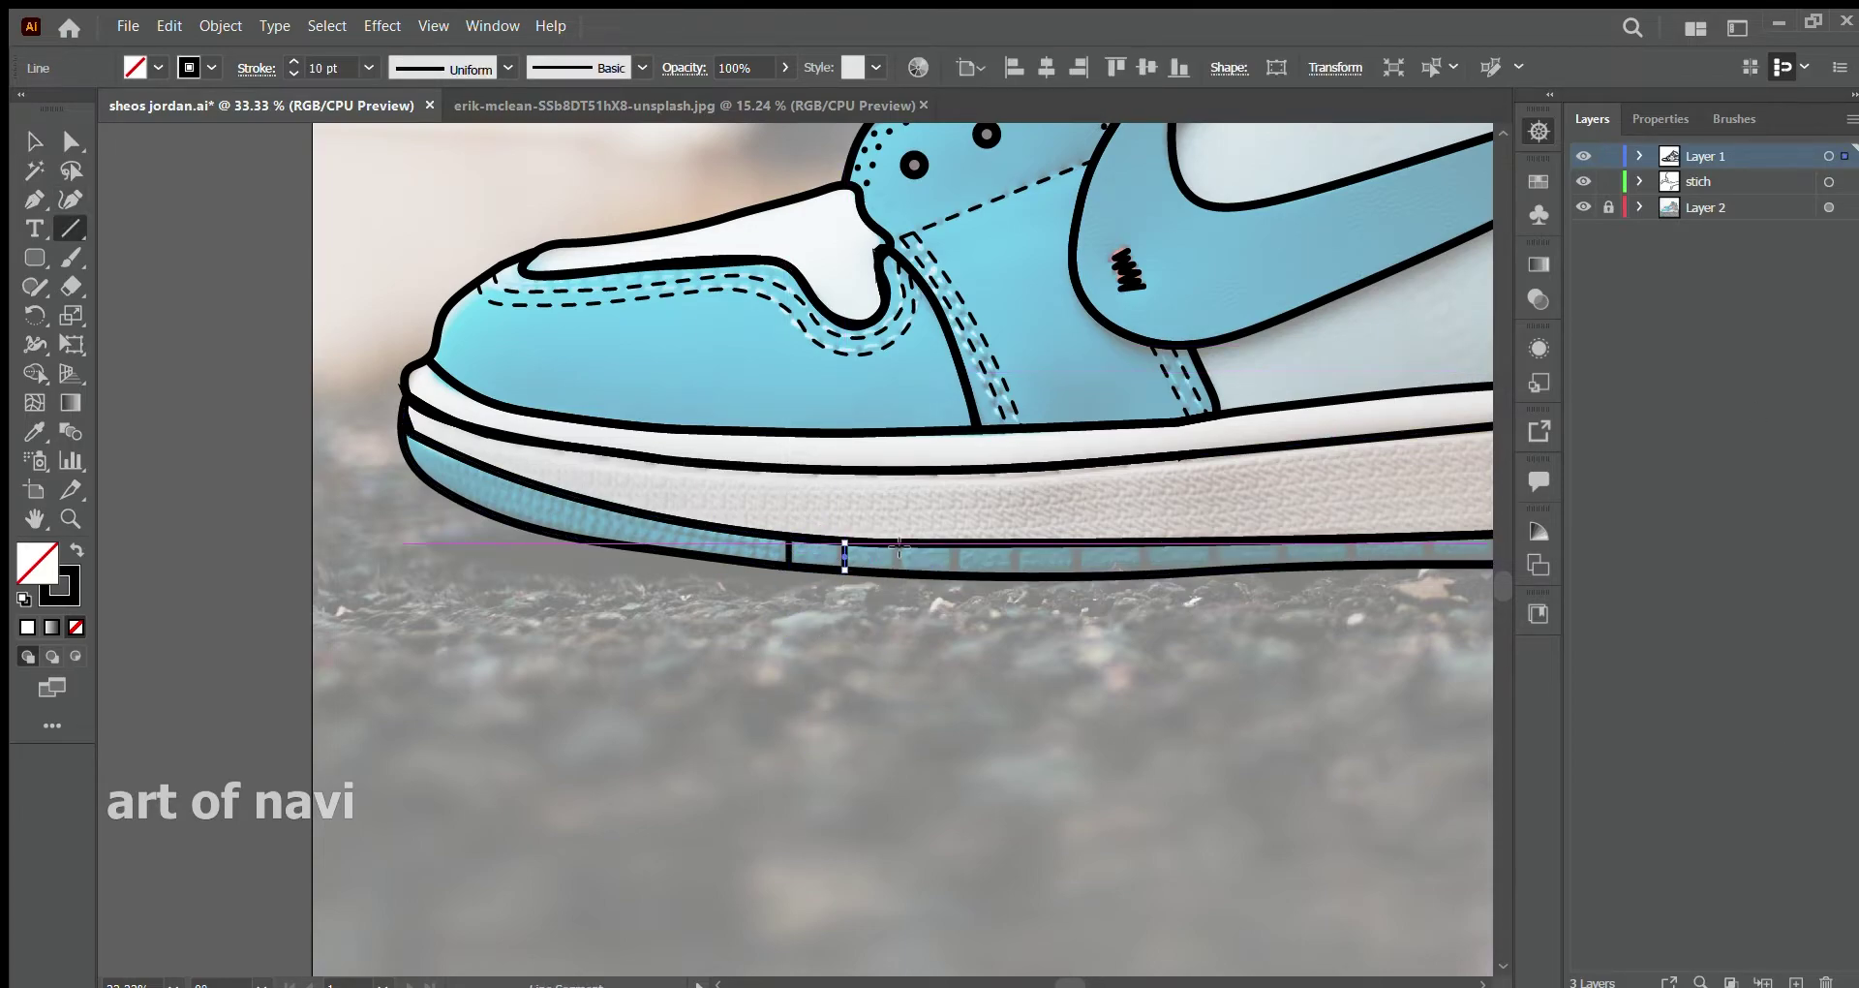
pyautogui.moveTo(1017, 586); pyautogui.dragTo(1073, 579)
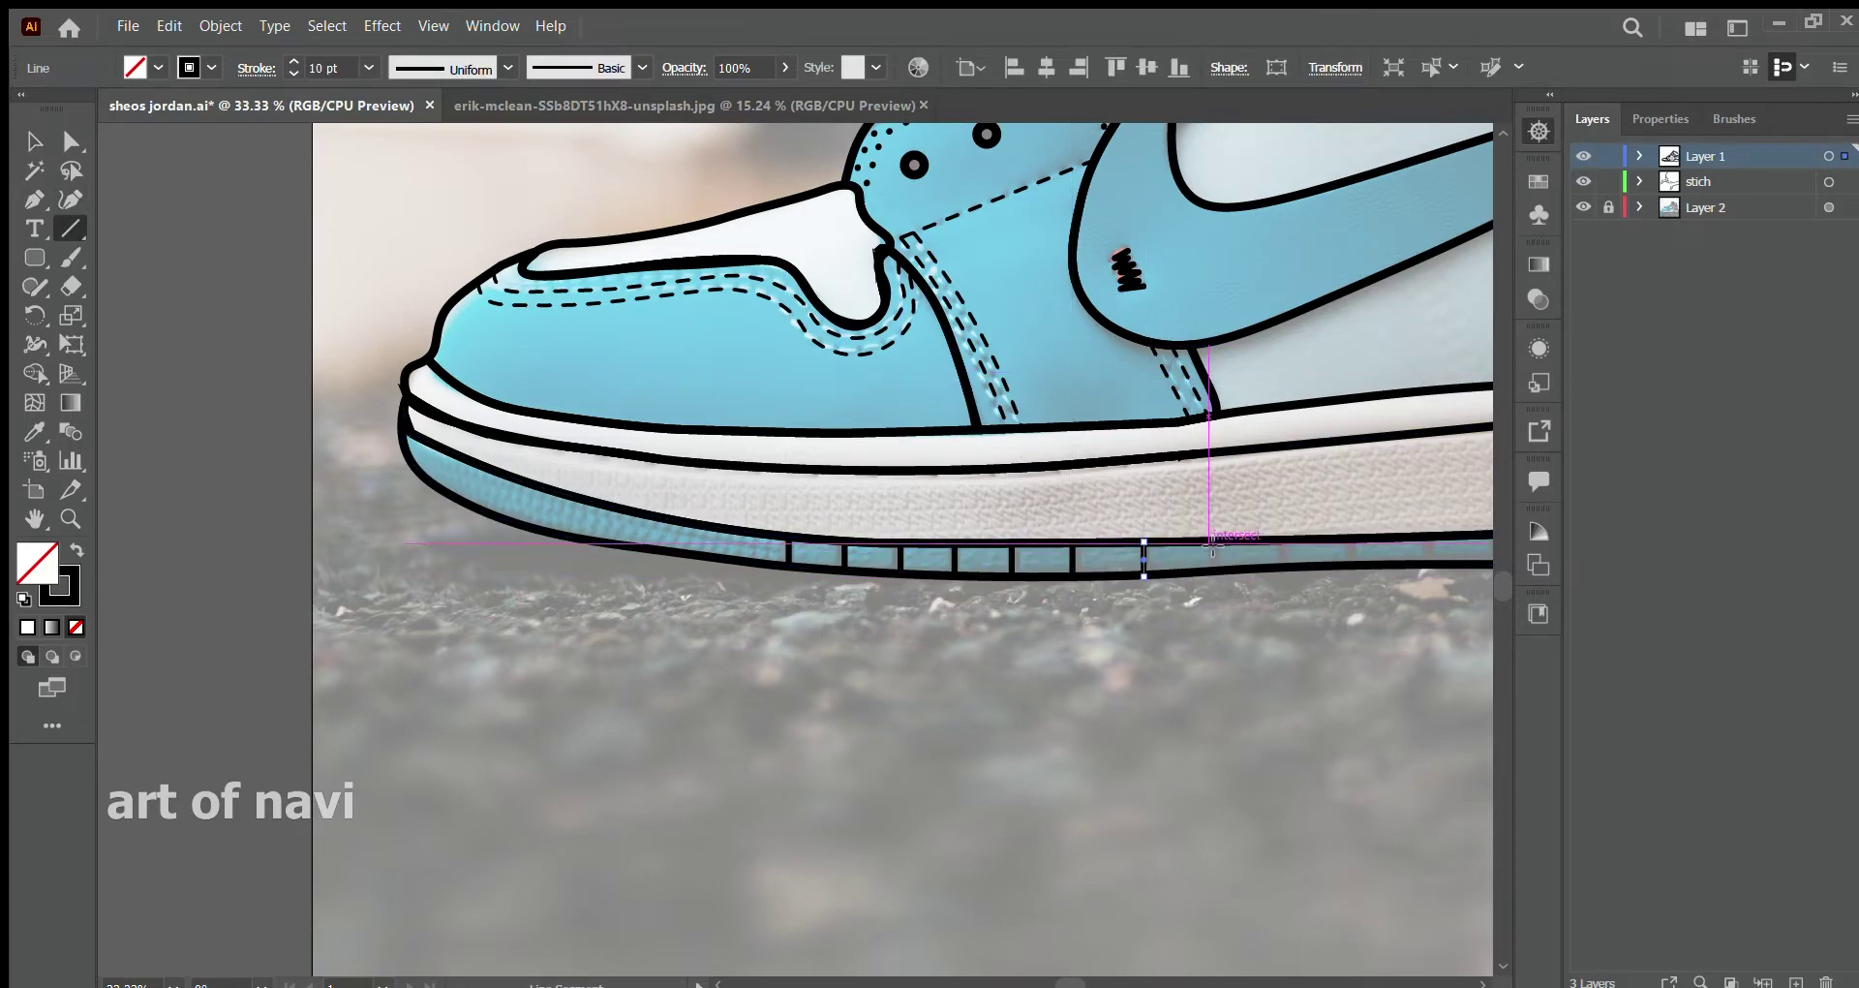
pyautogui.moveTo(1273, 552)
pyautogui.mouseDown()
pyautogui.moveTo(561, 610)
pyautogui.moveTo(637, 625)
pyautogui.mouseUp()
pyautogui.moveTo(715, 597); pyautogui.dragTo(715, 624)
pyautogui.moveTo(782, 593)
pyautogui.mouseDown()
pyautogui.moveTo(783, 622)
pyautogui.moveTo(848, 620)
pyautogui.mouseUp()
pyautogui.moveTo(920, 582)
pyautogui.mouseDown()
pyautogui.moveTo(921, 618)
pyautogui.moveTo(982, 616)
pyautogui.mouseUp()
pyautogui.moveTo(1048, 577)
pyautogui.mouseDown()
pyautogui.moveTo(1048, 613)
pyautogui.moveTo(1104, 610)
pyautogui.mouseUp()
pyautogui.moveTo(1174, 570)
pyautogui.mouseDown()
pyautogui.moveTo(1173, 604)
pyautogui.moveTo(1268, 595)
pyautogui.mouseUp()
pyautogui.press('v')
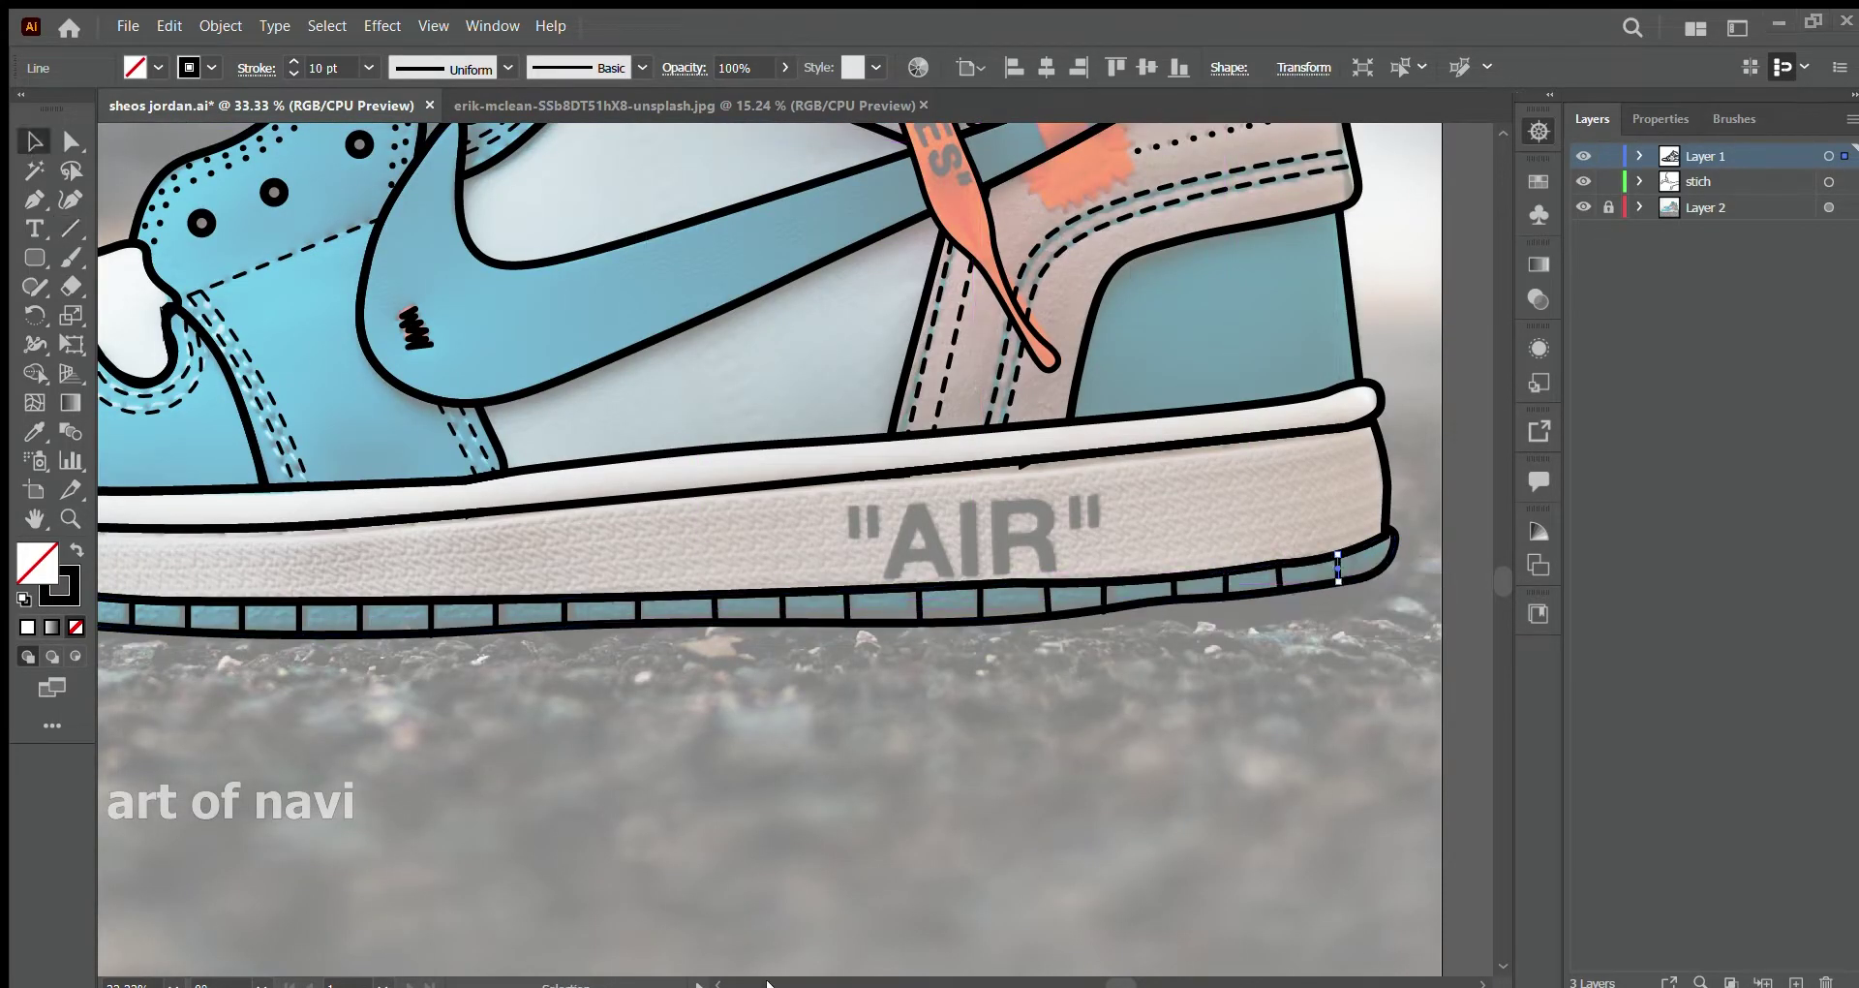
pyautogui.hotkey('ctrl', '0')
pyautogui.hotkey('shift', '`')
pyautogui.click(1083, 765)
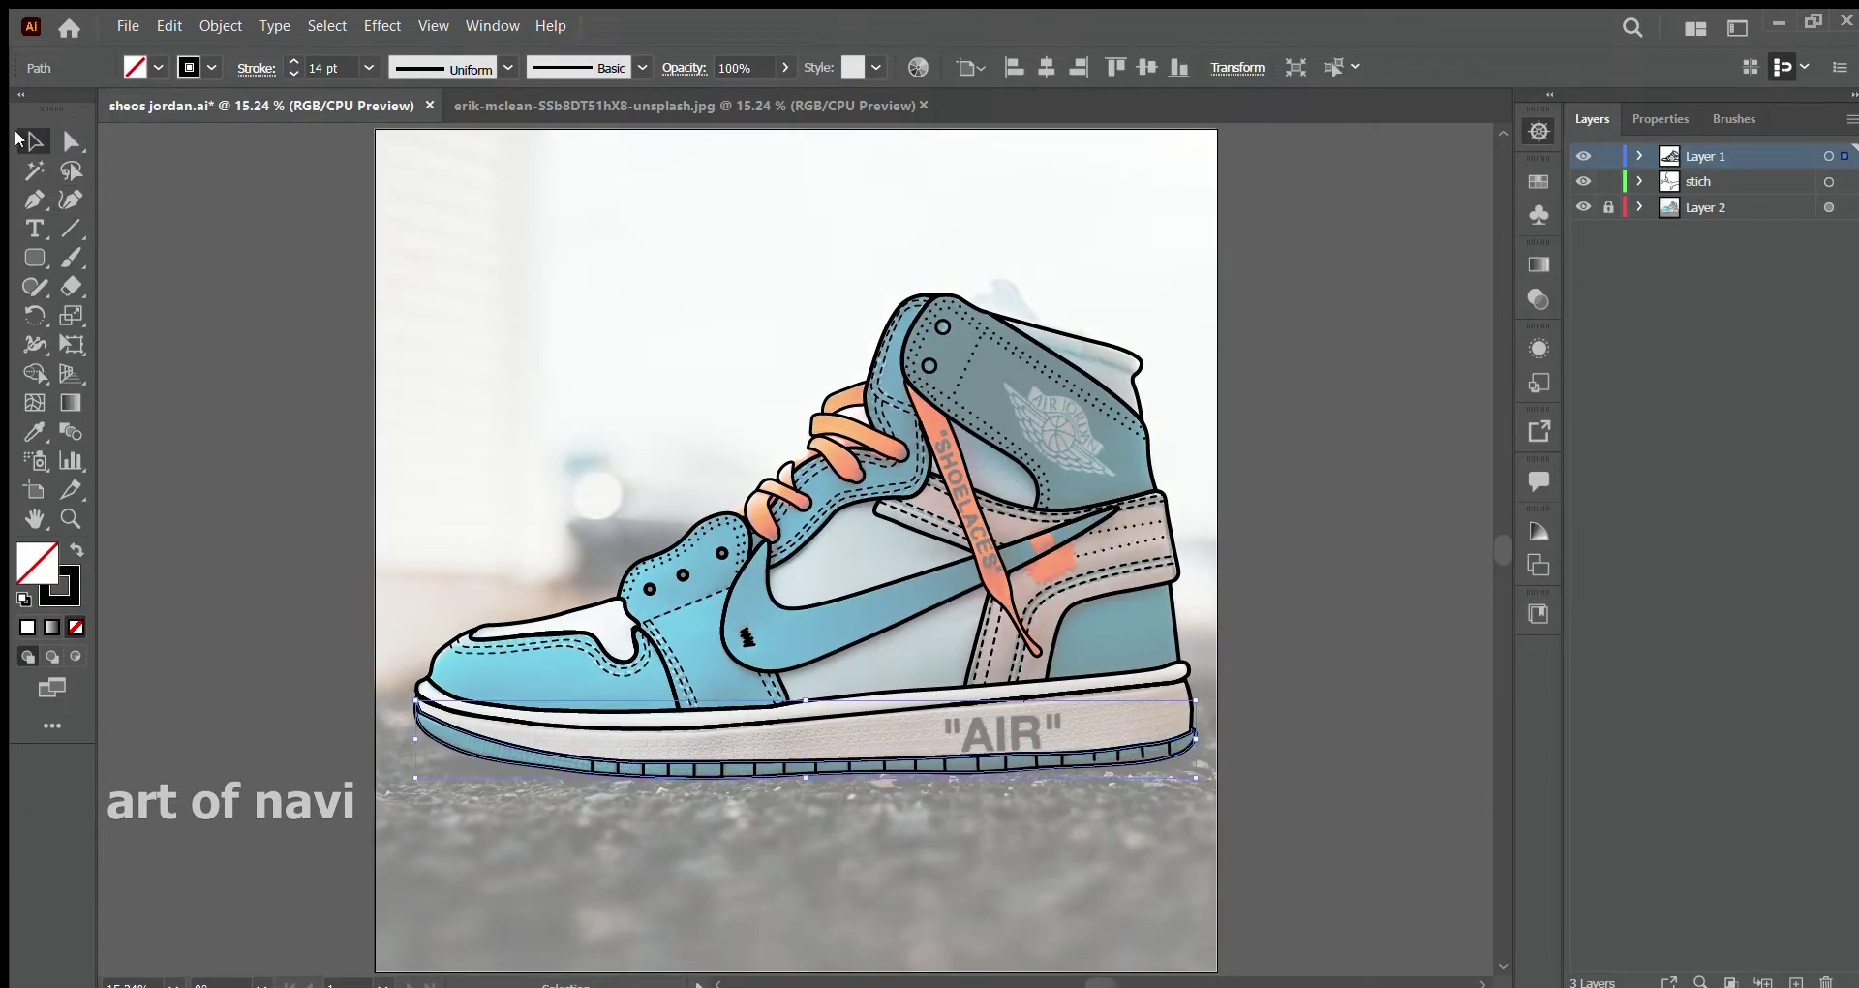
# - Paste the wings logo from the reference photo and set its backing fill to None
pyautogui.hotkey('ctrl', 'shift', 'a')
pyautogui.hotkey('ctrl', 'Tab')
pyautogui.hotkey('ctrl', 'c')
pyautogui.hotkey('ctrl', 'Tab')
pyautogui.hotkey('ctrl', 'f')
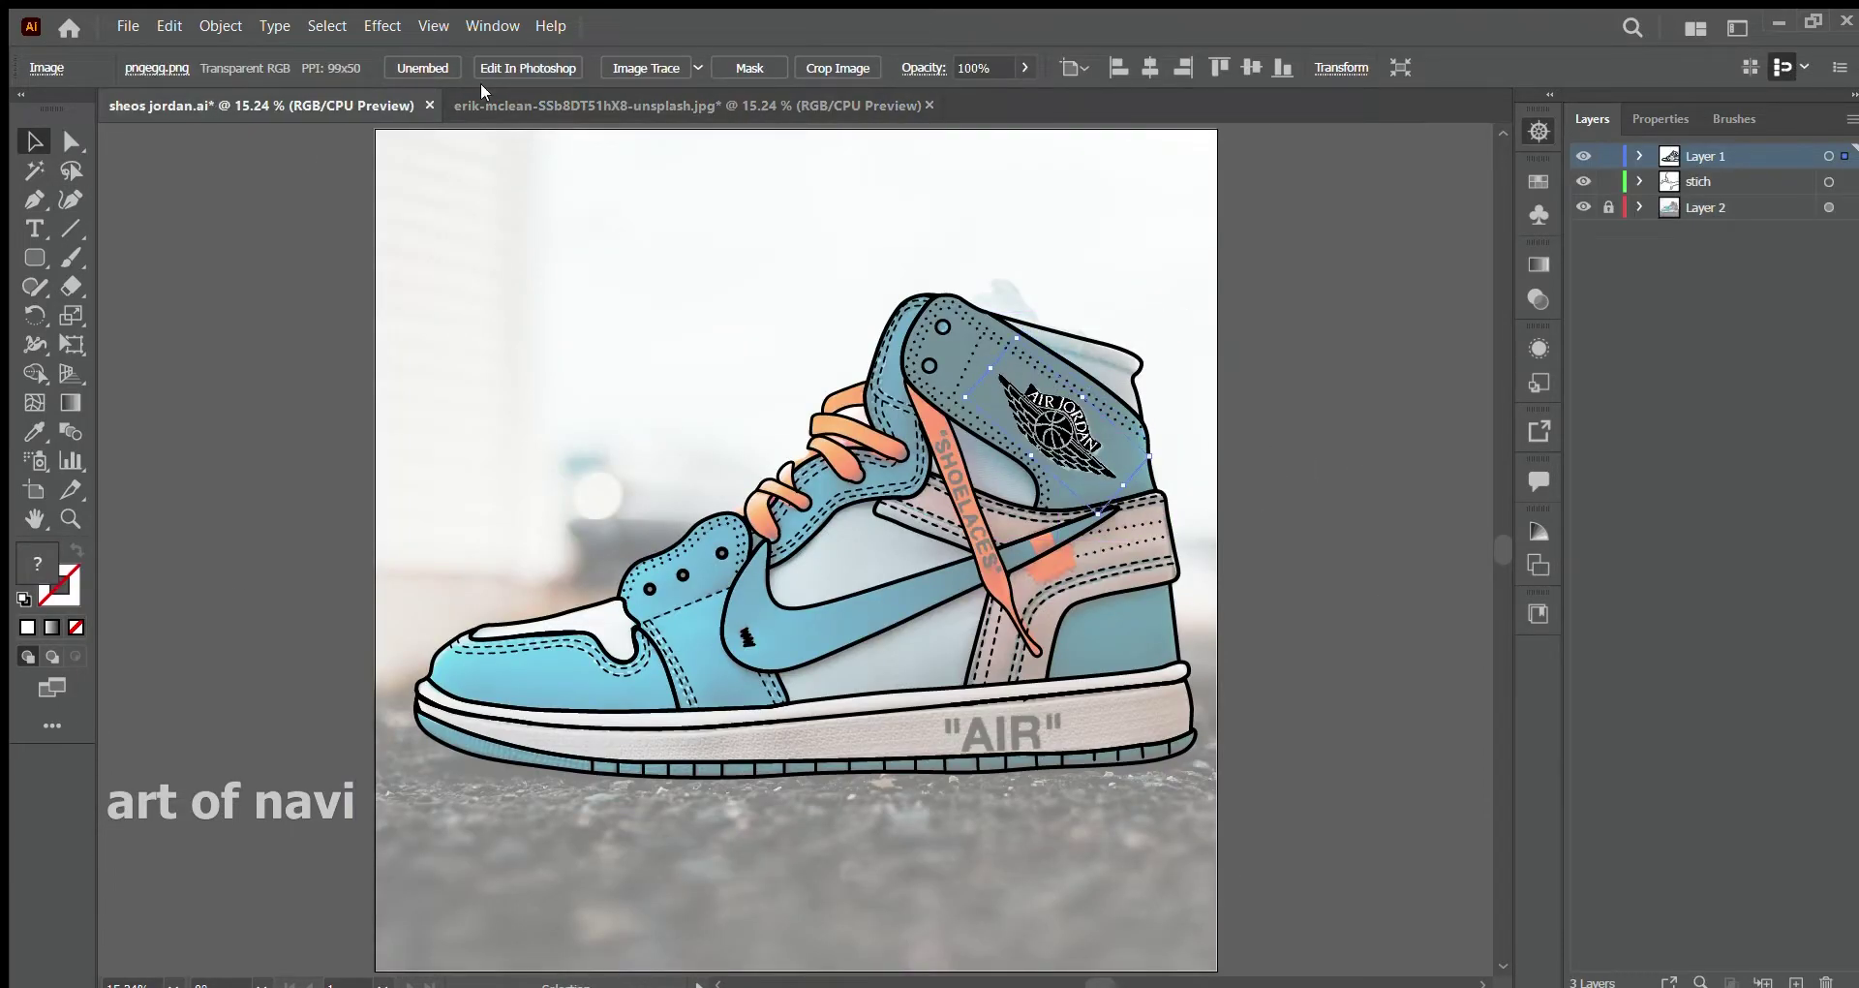
pyautogui.hotkey('ctrl', 'b')
pyautogui.press('/')
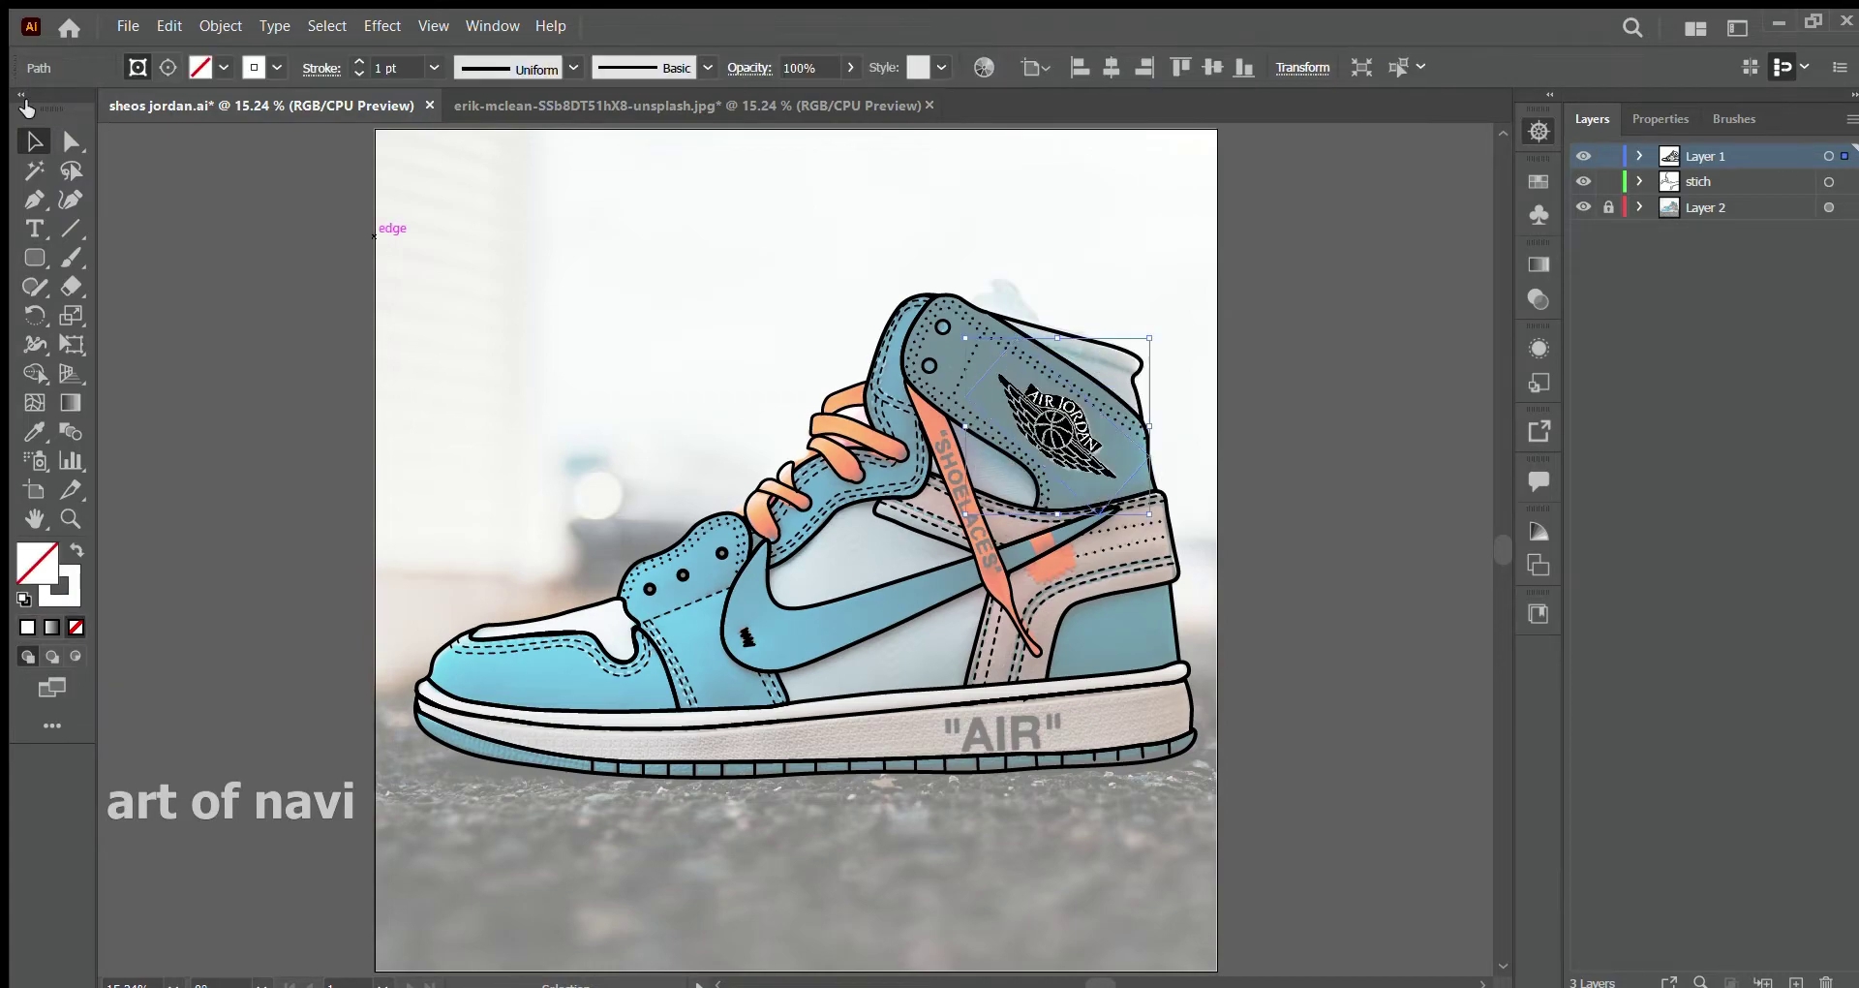
# - Move the wings logo onto the collar and narrow it slightly to fit
pyautogui.hotkey('ctrl', '+')
pyautogui.hotkey('ctrl', '+')
pyautogui.hotkey('ctrl', '+')
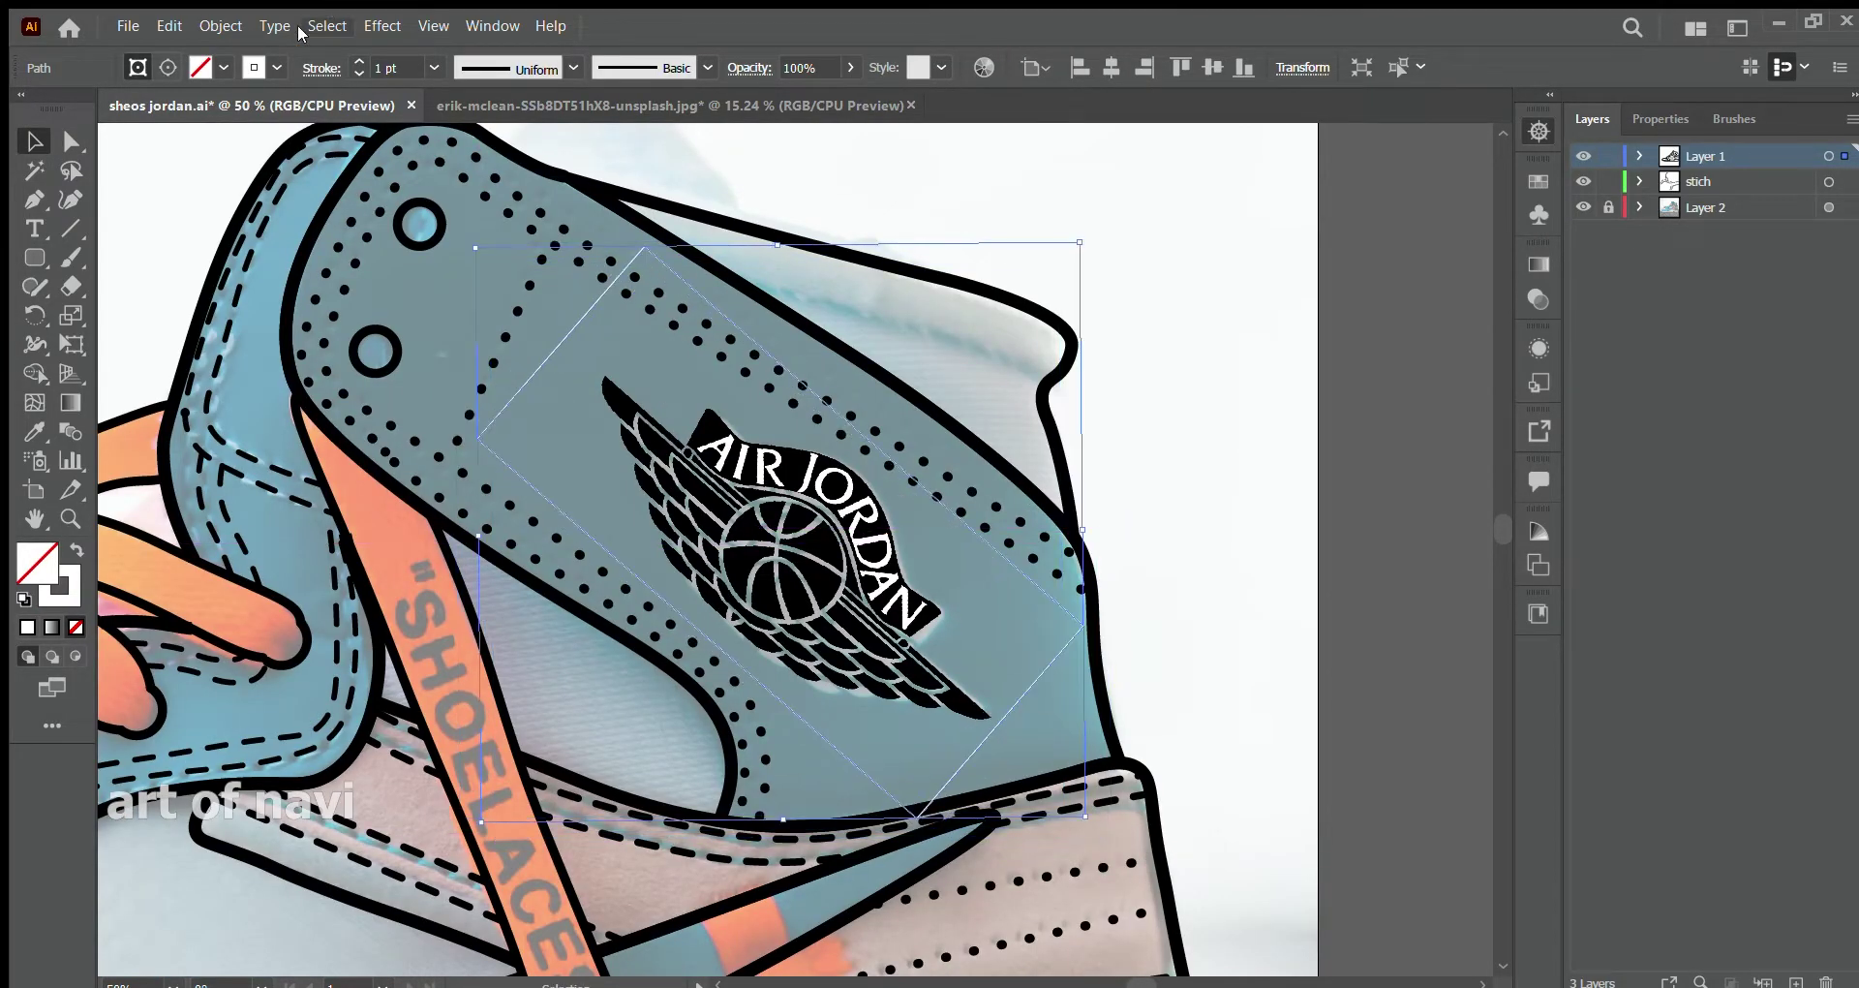
pyautogui.click(1203, 374)
pyautogui.moveTo(790, 581)
pyautogui.mouseDown()
pyautogui.moveTo(876, 647)
pyautogui.moveTo(791, 585)
pyautogui.mouseUp()
pyautogui.moveTo(580, 368); pyautogui.dragTo(587, 375)
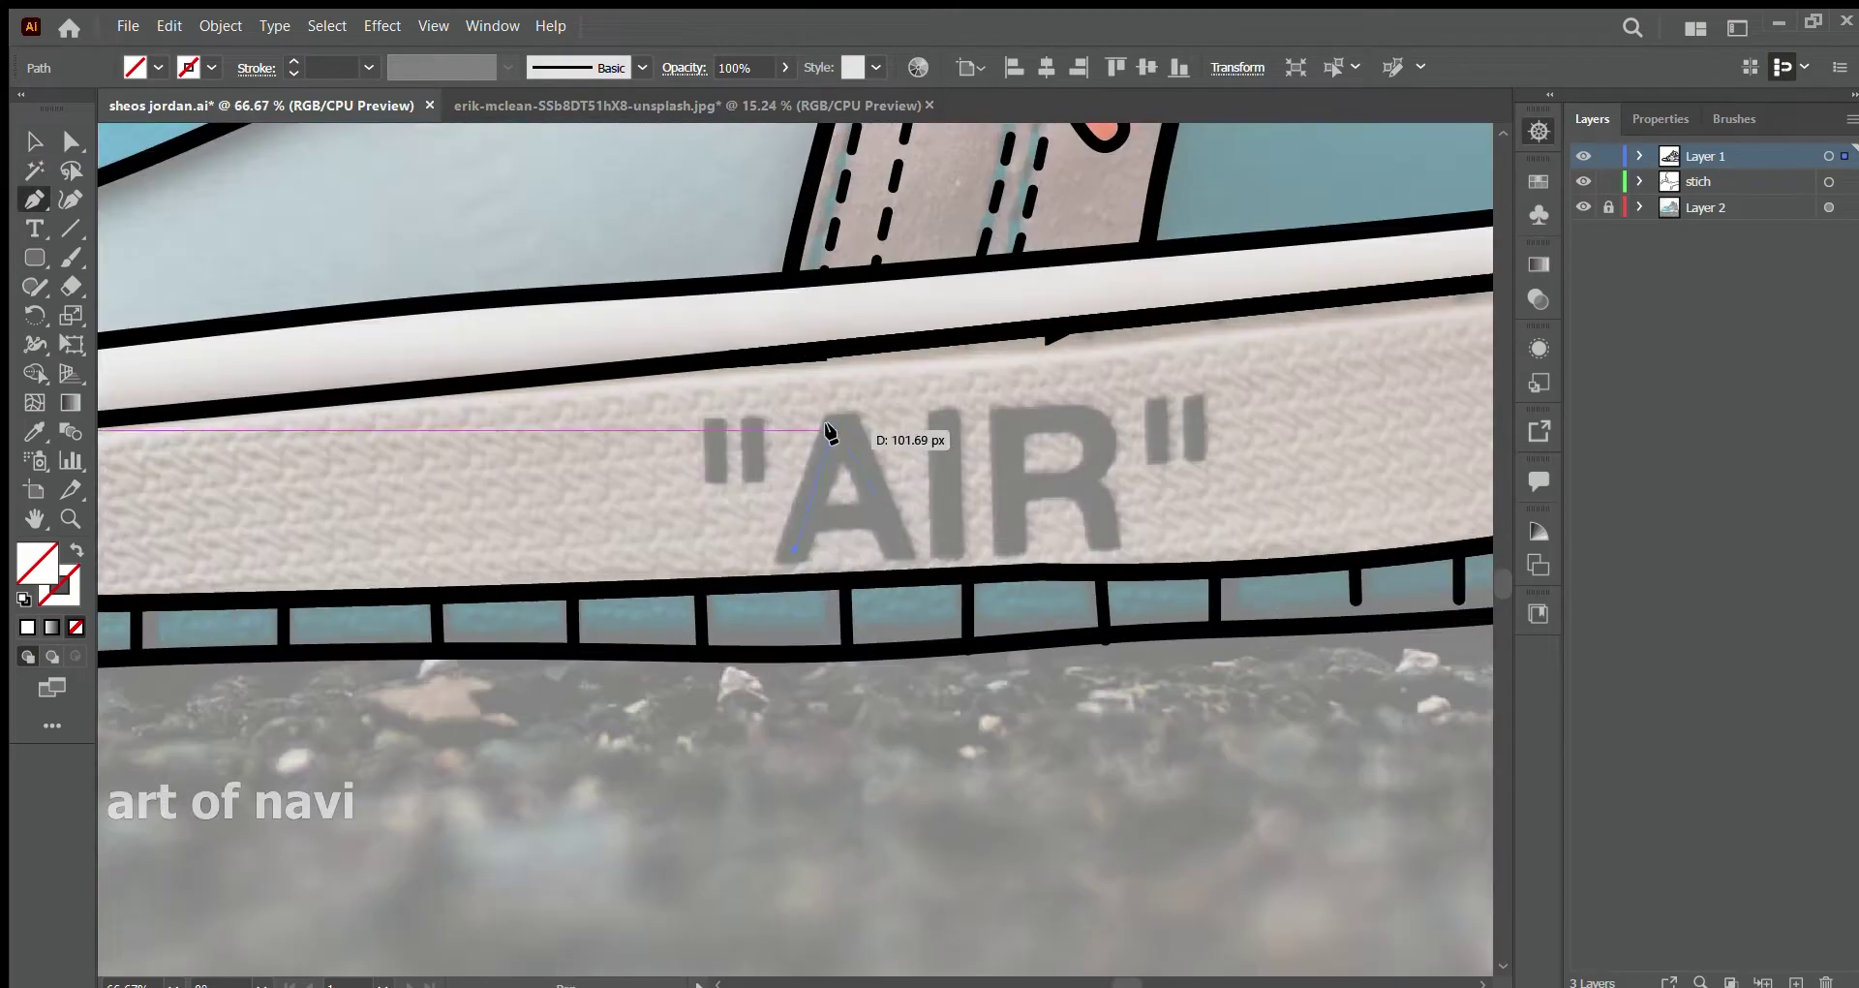
# - Stretch the slanted stroke to letter height and mirror a copy to form the A
pyautogui.click(836, 429)
pyautogui.press('v')
pyautogui.press('d')
pyautogui.hotkey('shift', 'x')
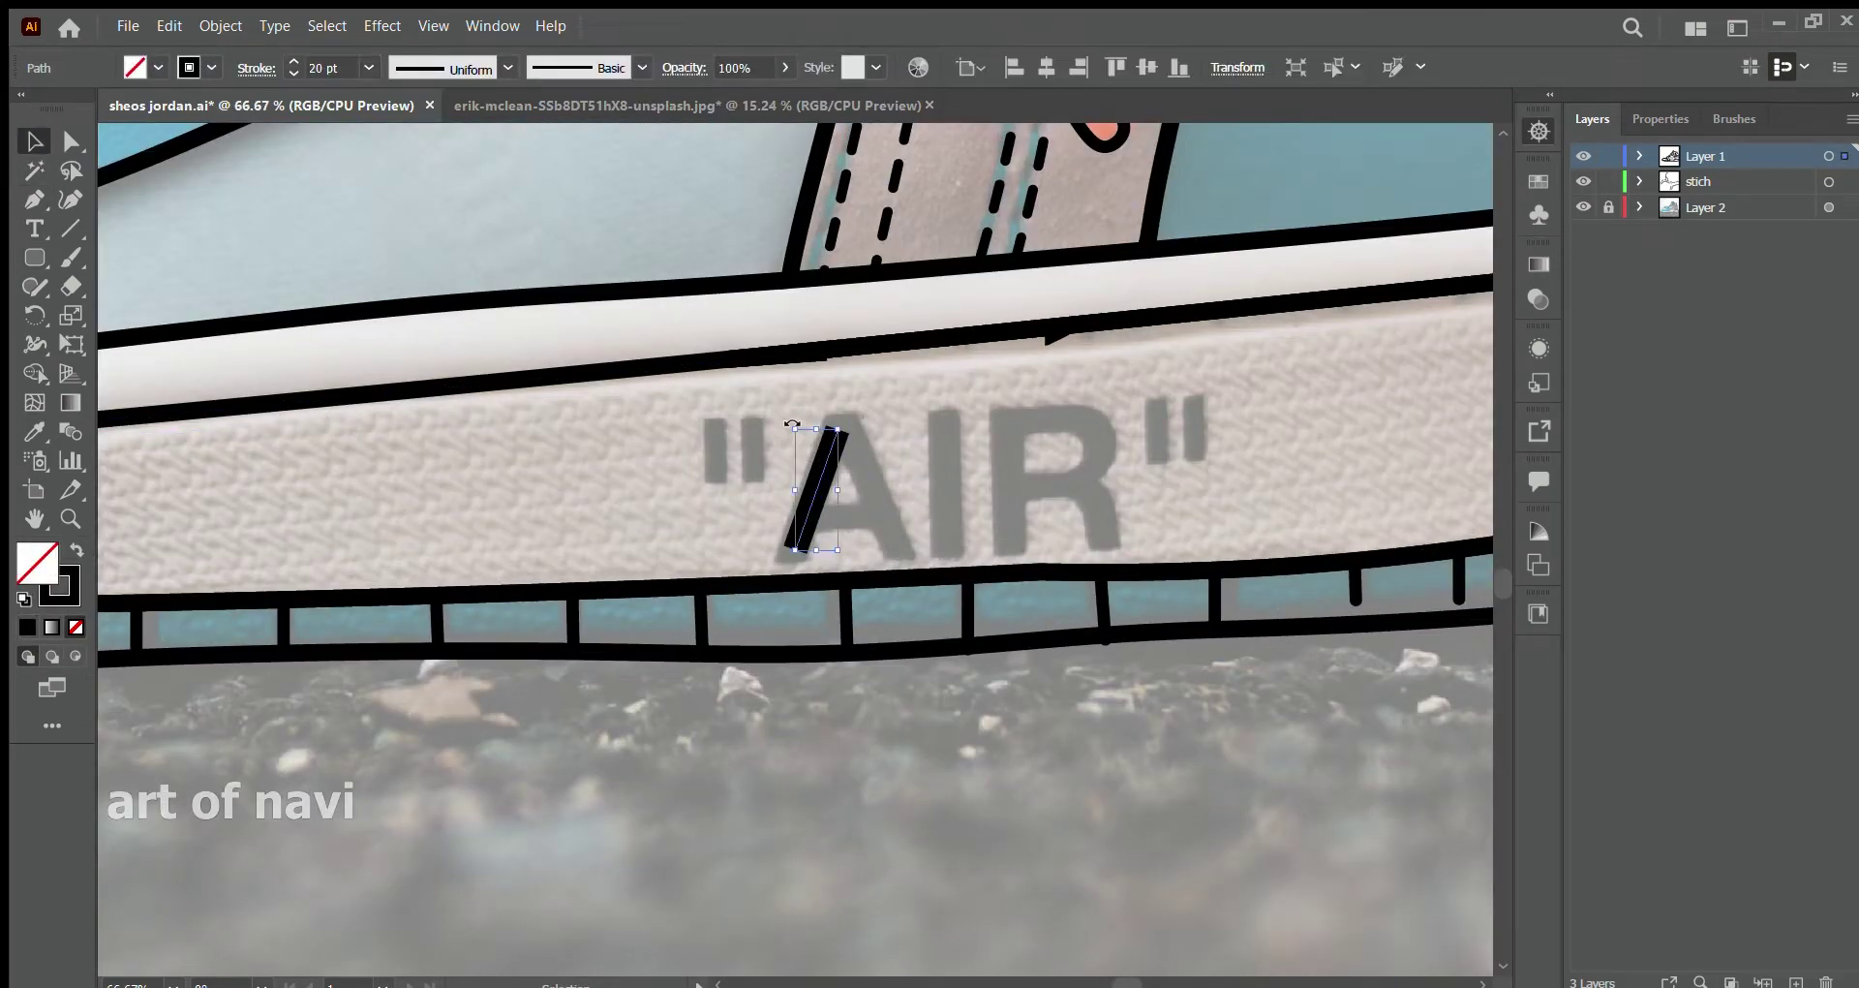
pyautogui.moveTo(837, 429); pyautogui.dragTo(847, 408)
pyautogui.press('o')
pyautogui.click(838, 407)
pyautogui.moveTo(901, 465); pyautogui.dragTo(935, 559)
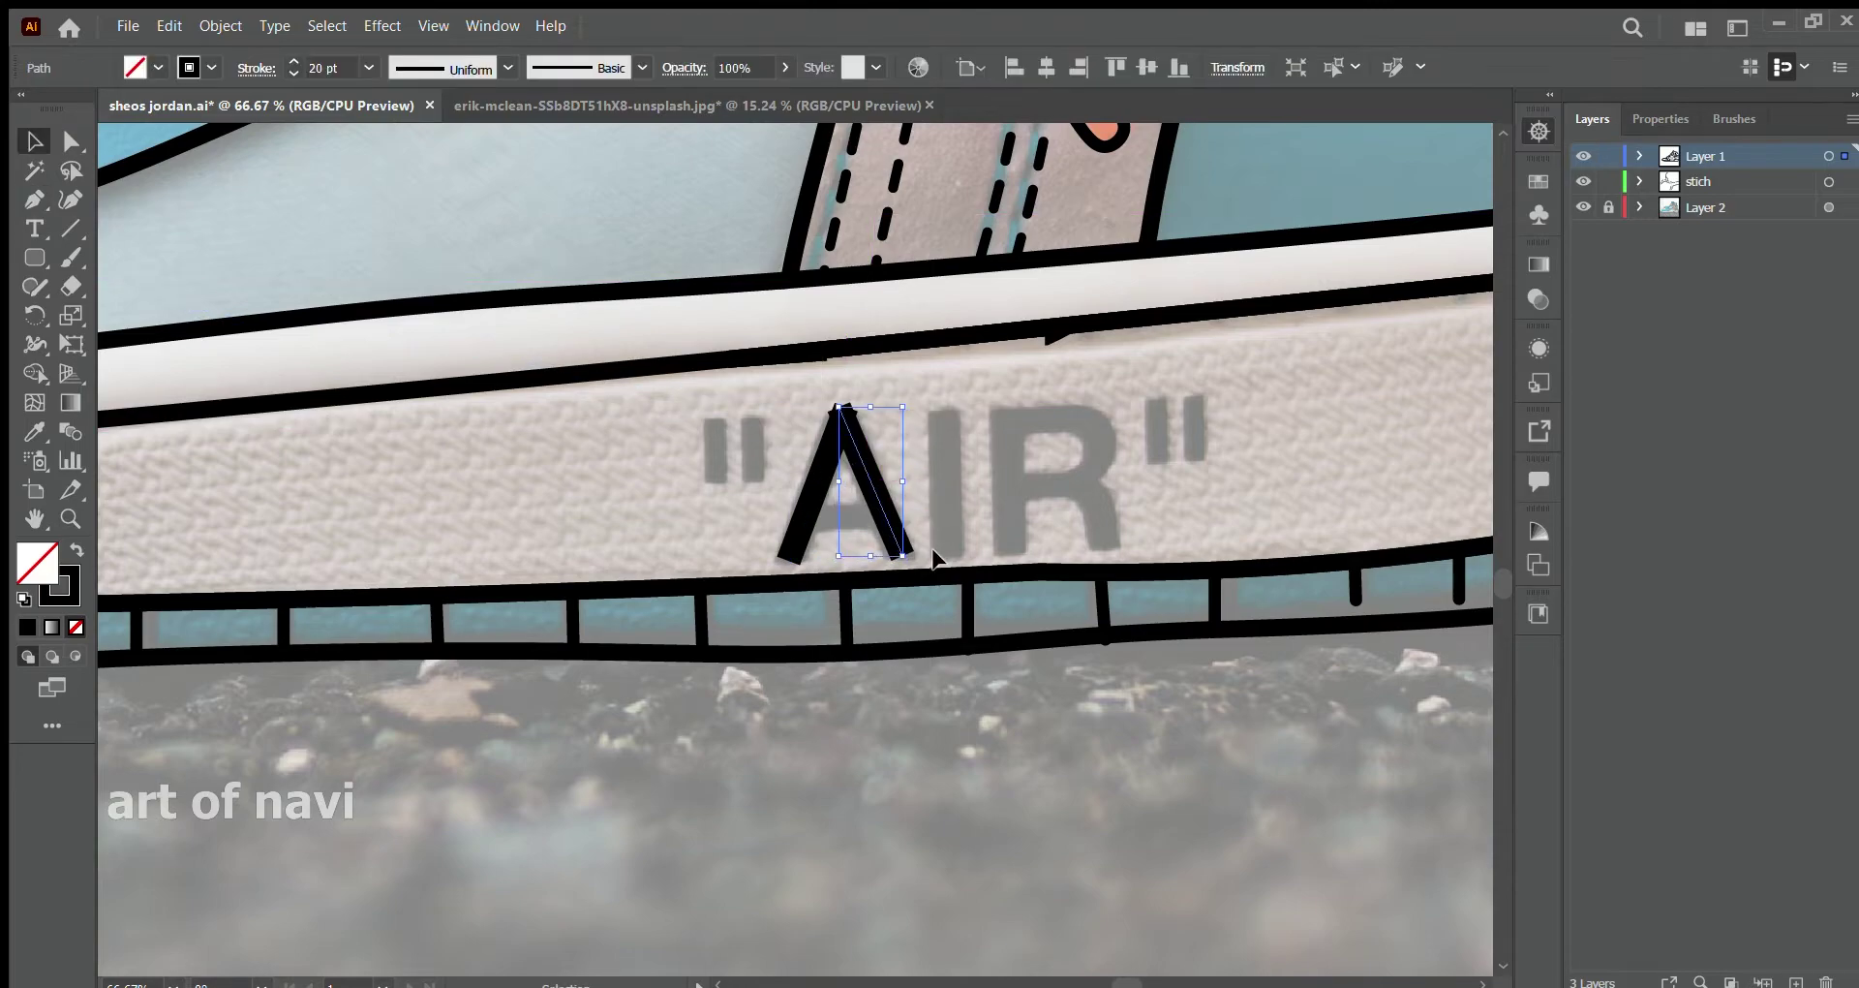
# - Draw the stem of the I and the stem and curved bowl of the R
pyautogui.click(945, 408)
pyautogui.click(947, 556)
pyautogui.click(1004, 406)
pyautogui.click(1004, 556)
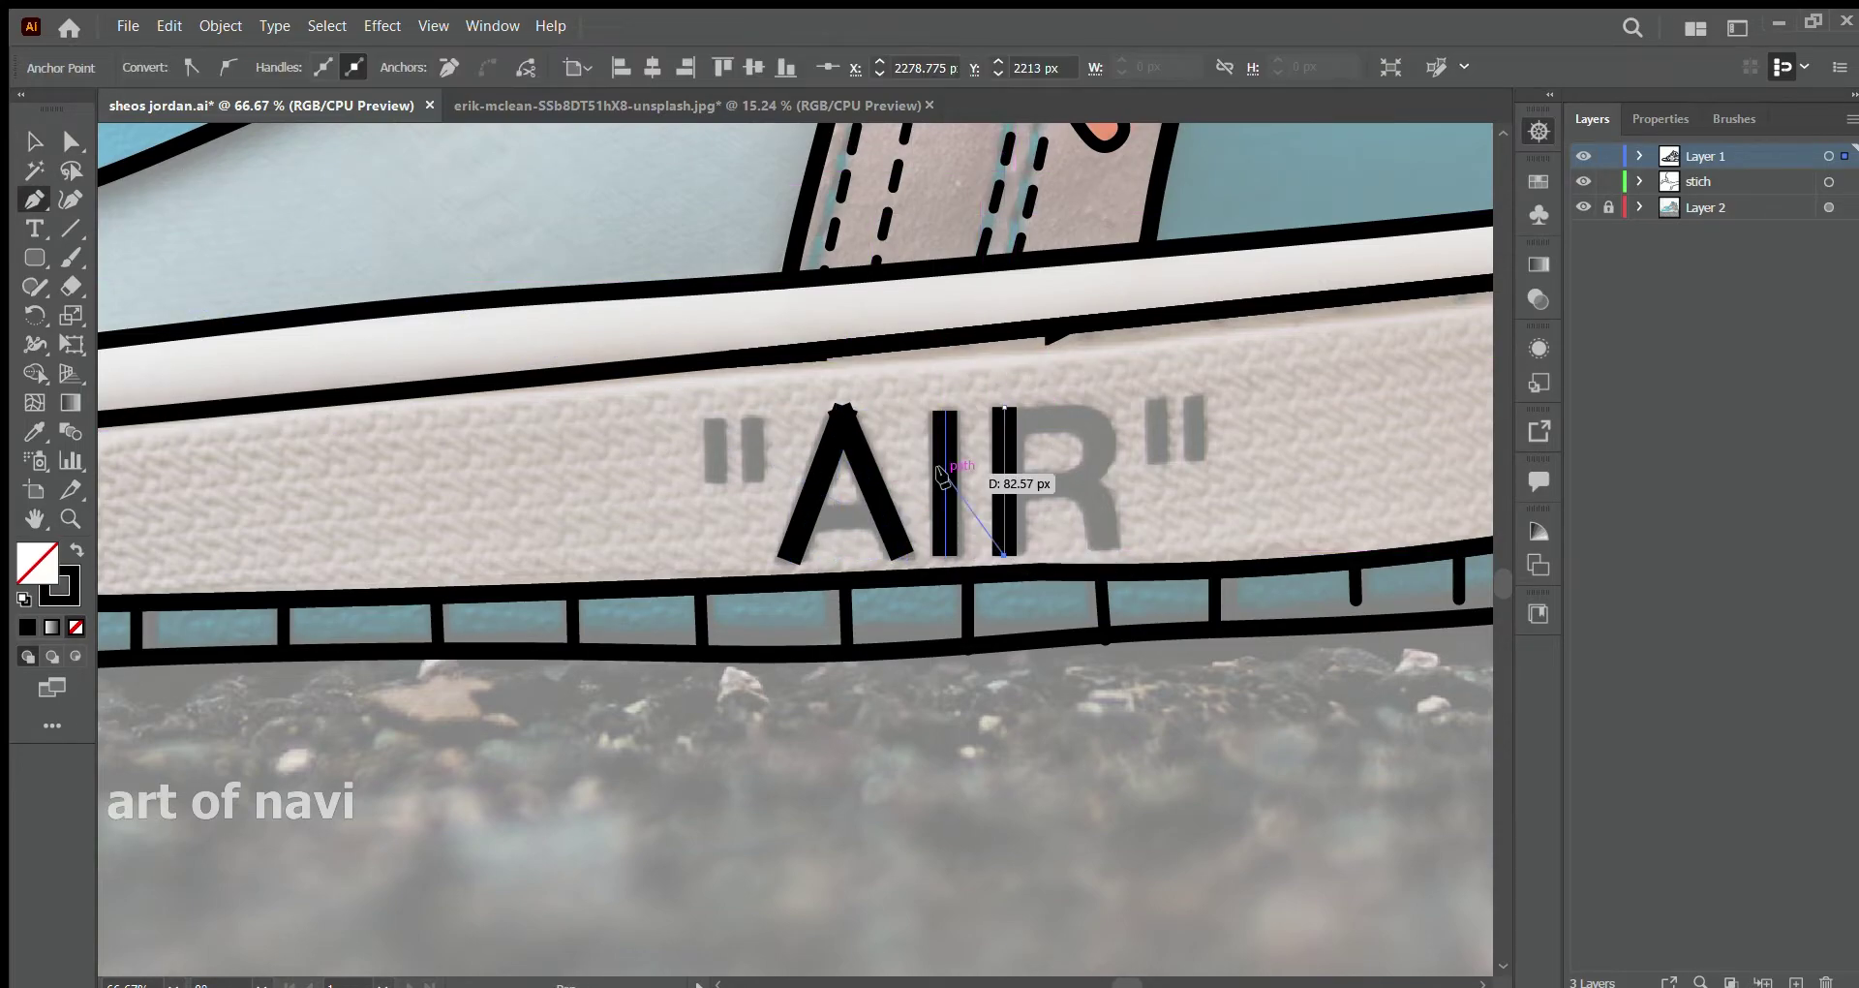
pyautogui.click(997, 424)
pyautogui.click(1047, 422)
pyautogui.moveTo(1095, 424); pyautogui.dragTo(1096, 448)
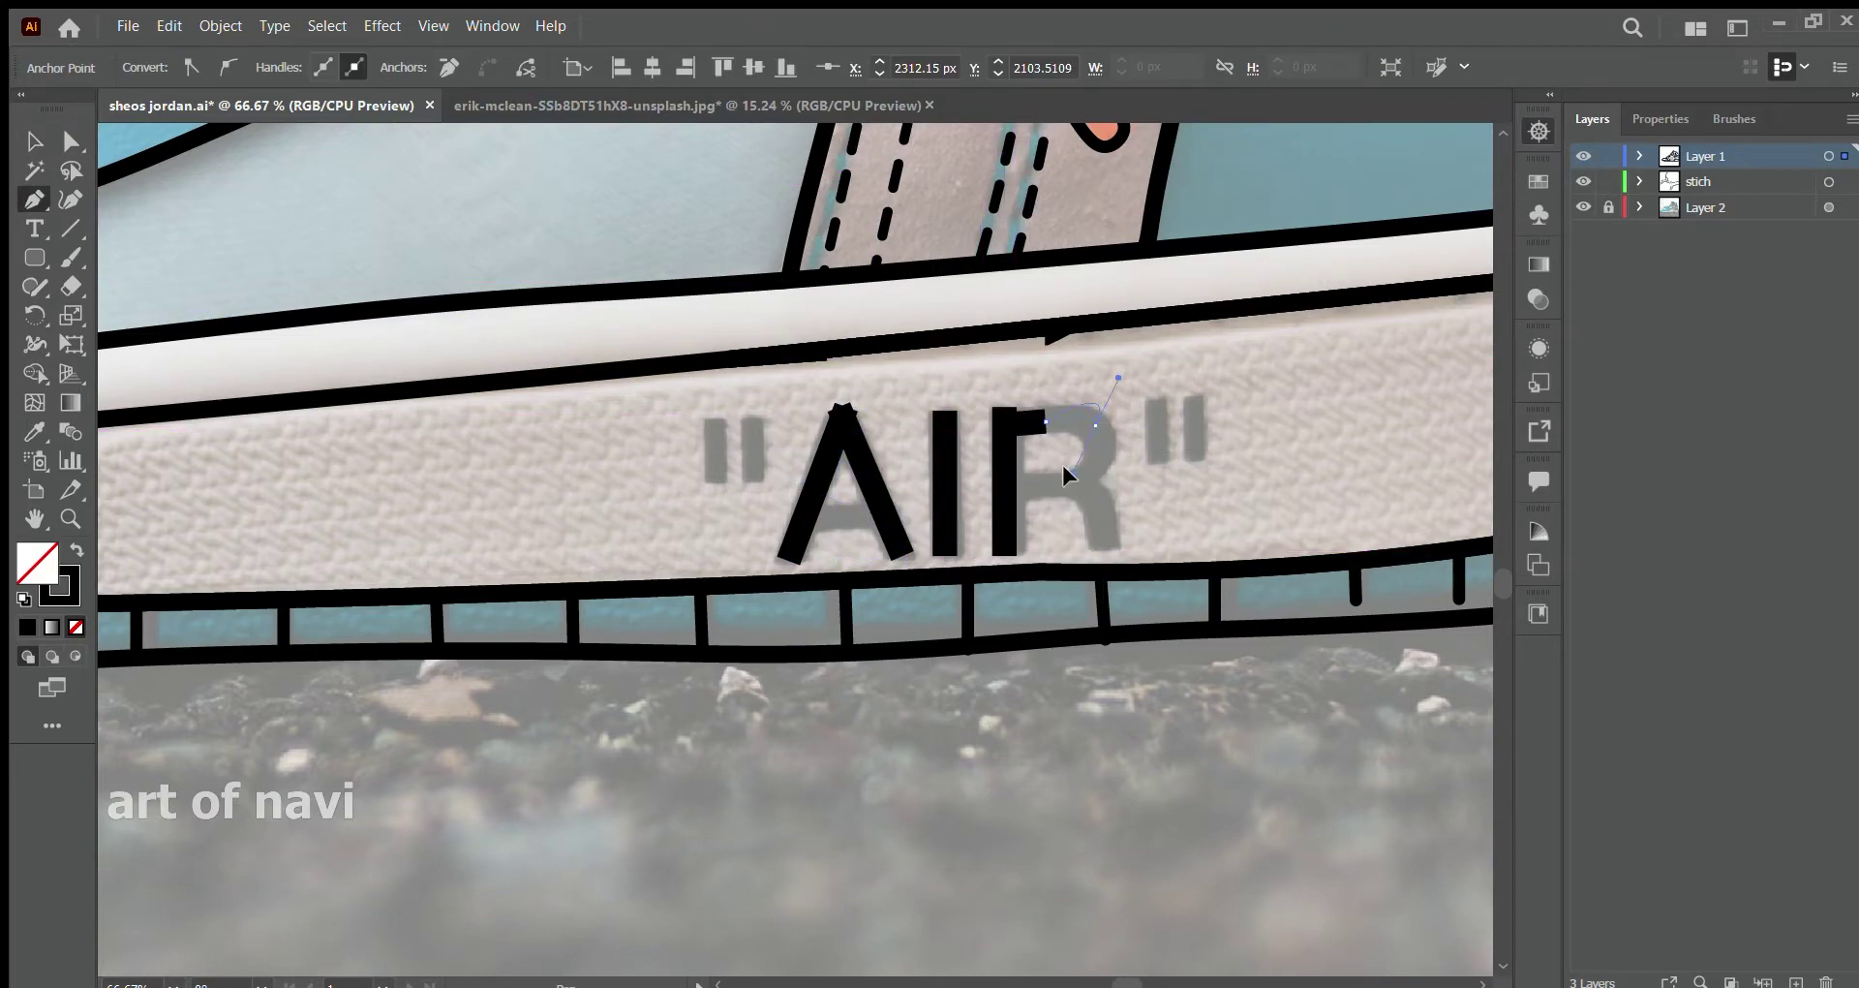
pyautogui.click(1047, 484)
pyautogui.click(1010, 482)
pyautogui.hotkey('shift', '`')
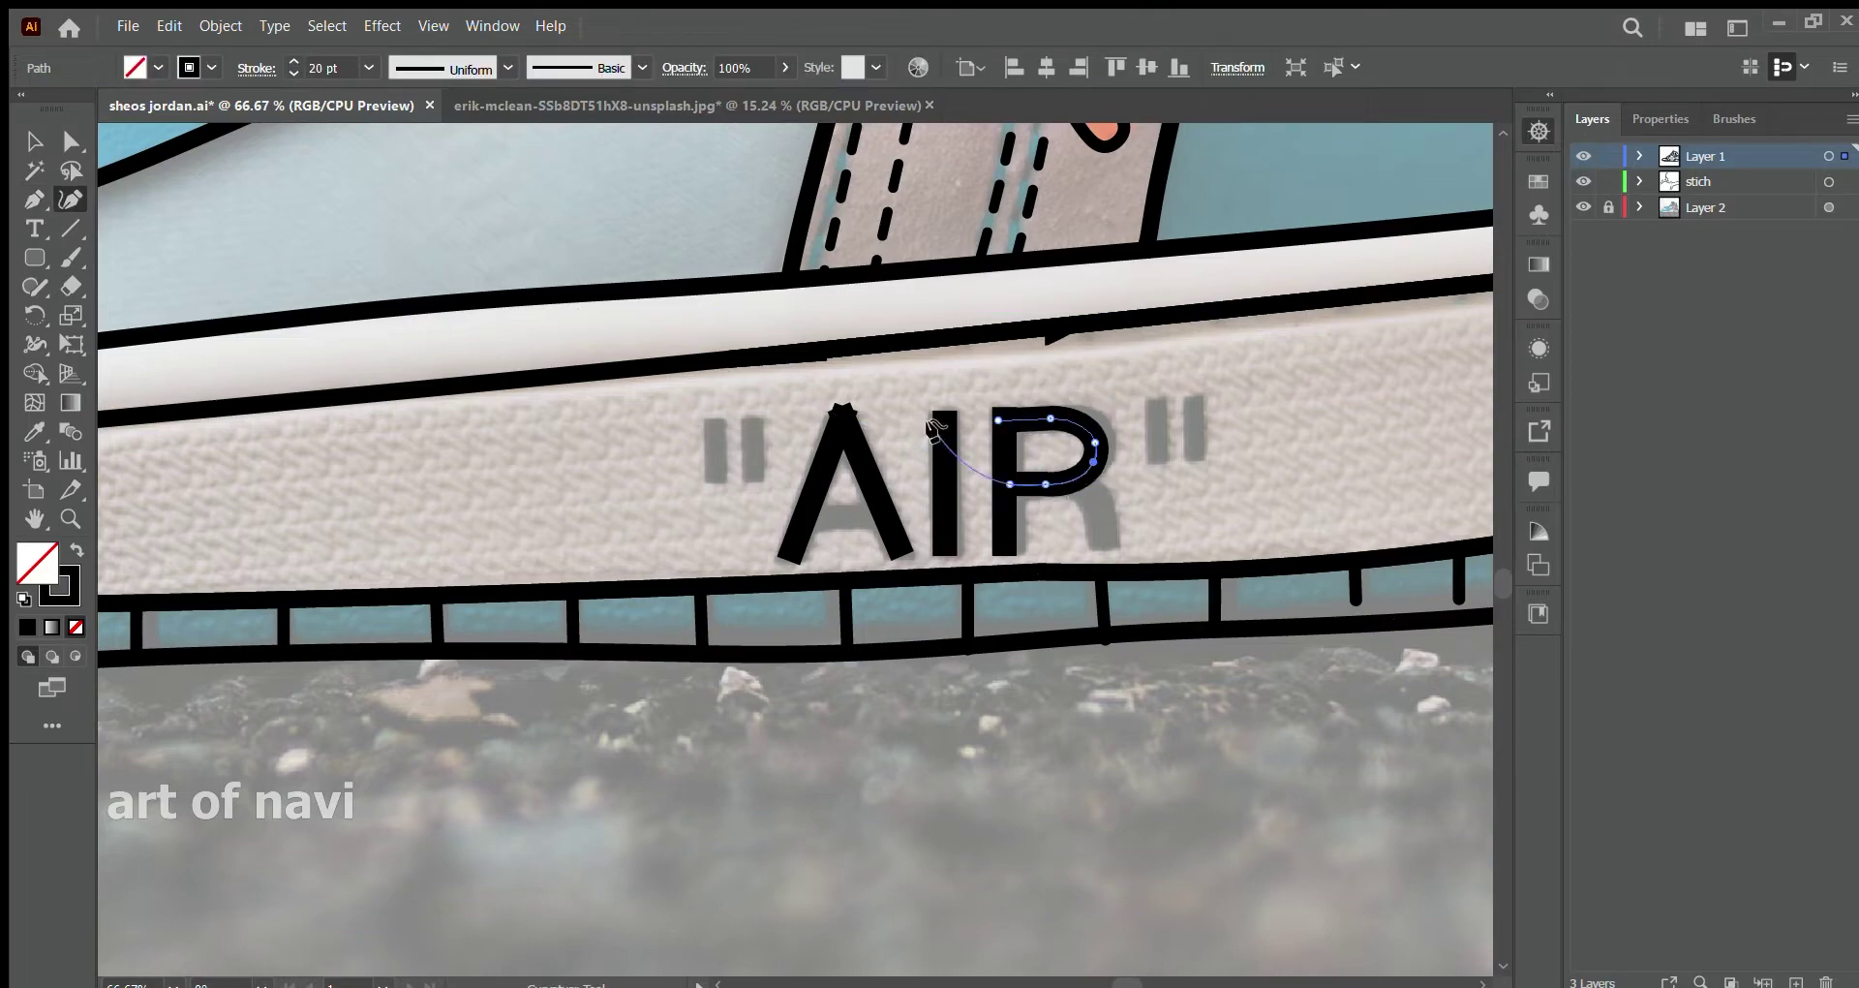
# - Move the R's bowl onto its stem and add the A's crossbar
pyautogui.press('v')
pyautogui.moveTo(1096, 448); pyautogui.dragTo(1116, 513)
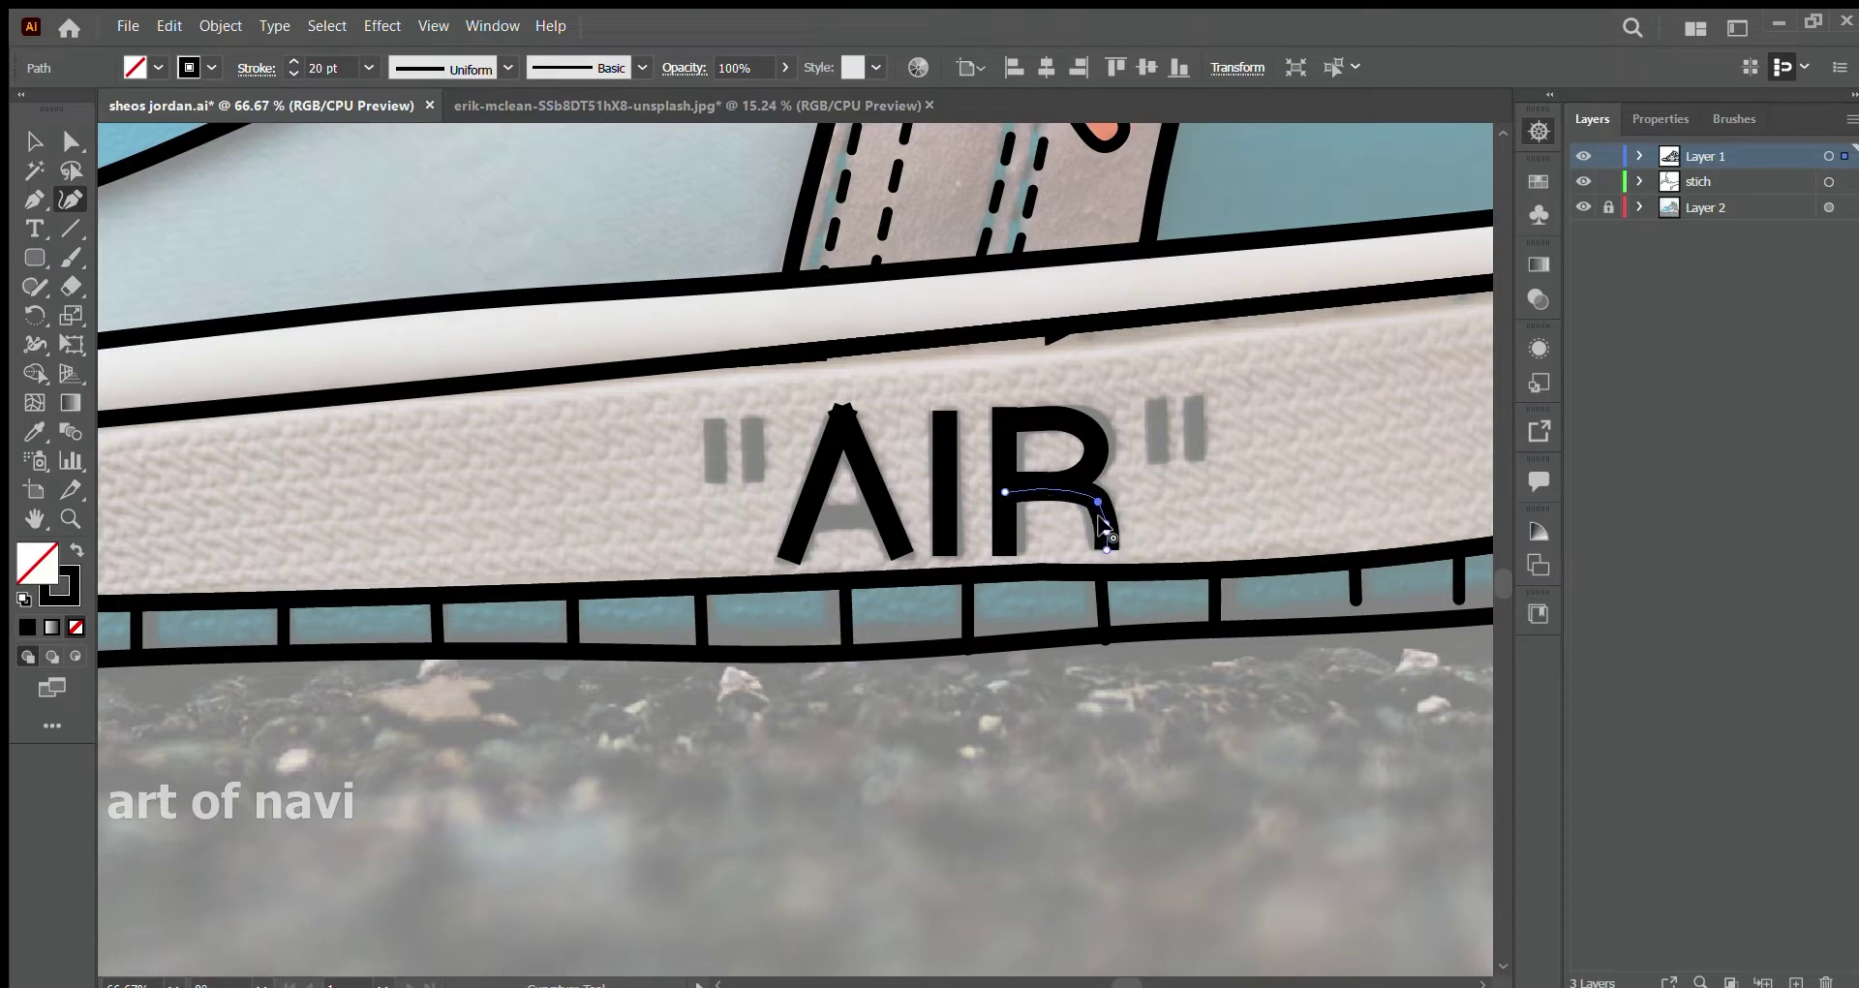
pyautogui.hotkey('ctrl', 'z')
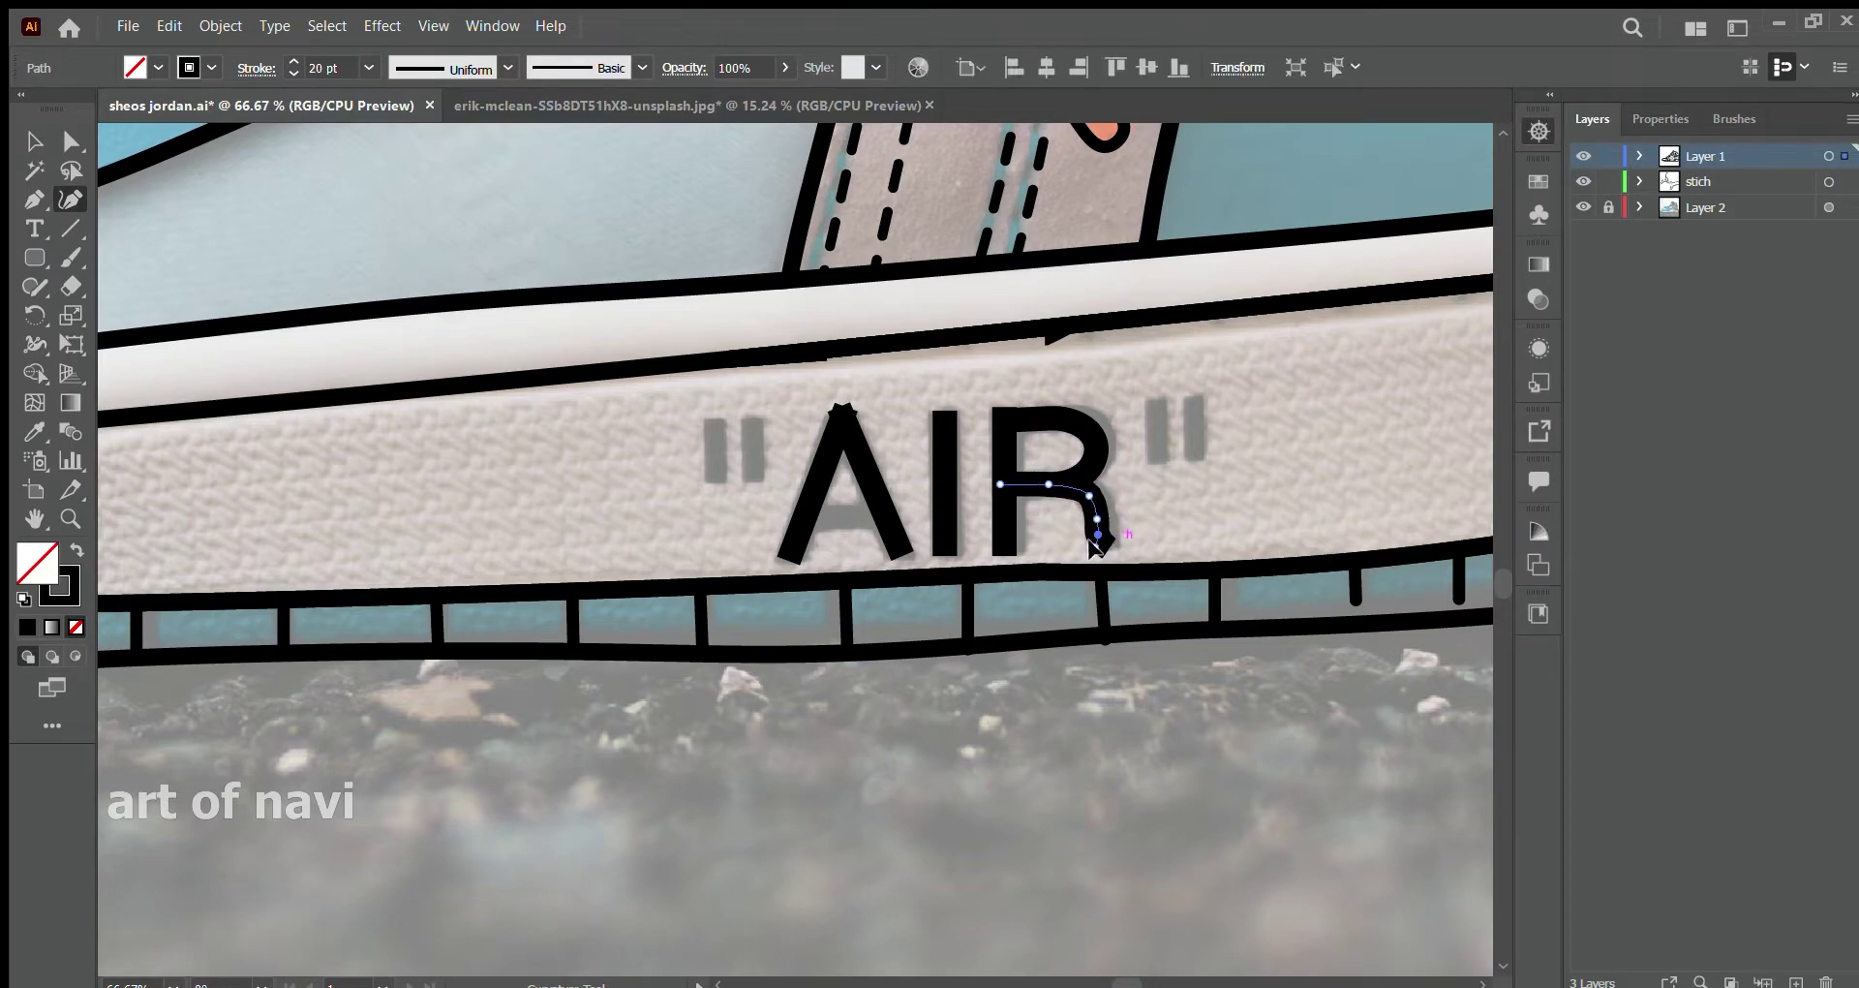
pyautogui.press('\\')
pyautogui.moveTo(809, 513); pyautogui.dragTo(879, 513)
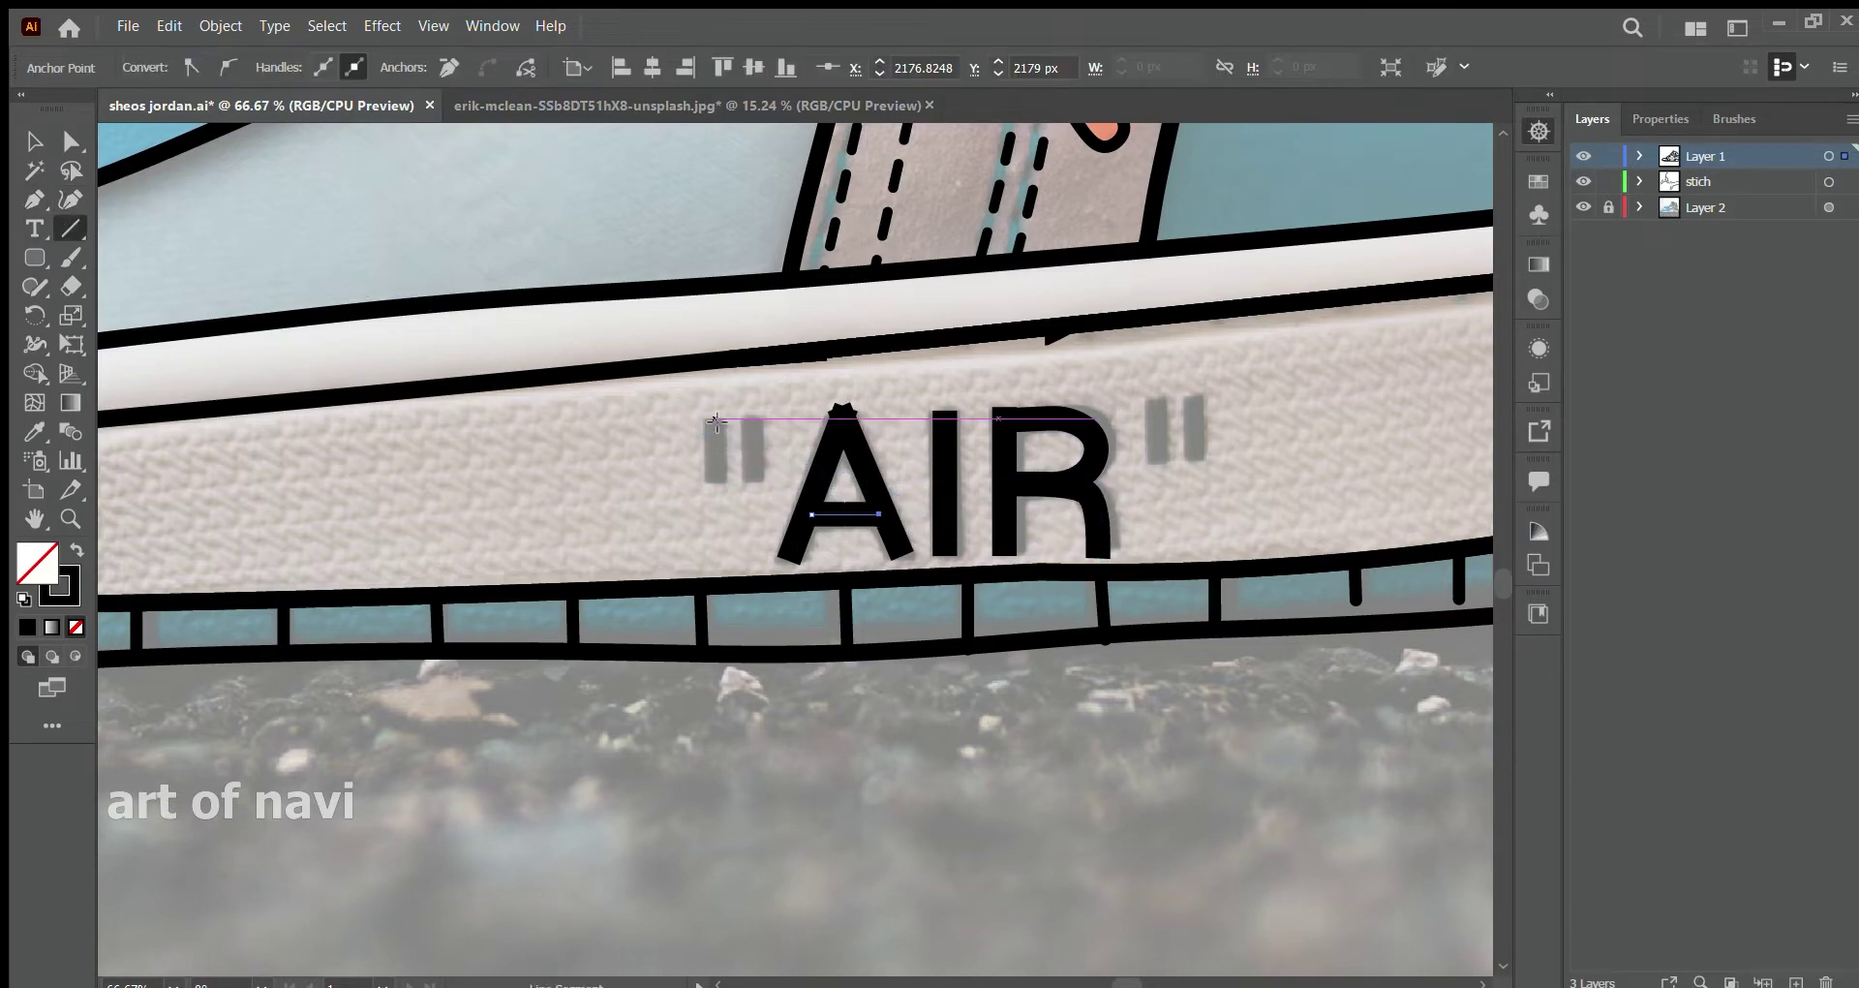
# - Add the quotation-mark strokes and lines along the top and bottom of AIR
pyautogui.moveTo(714, 422); pyautogui.dragTo(717, 419)
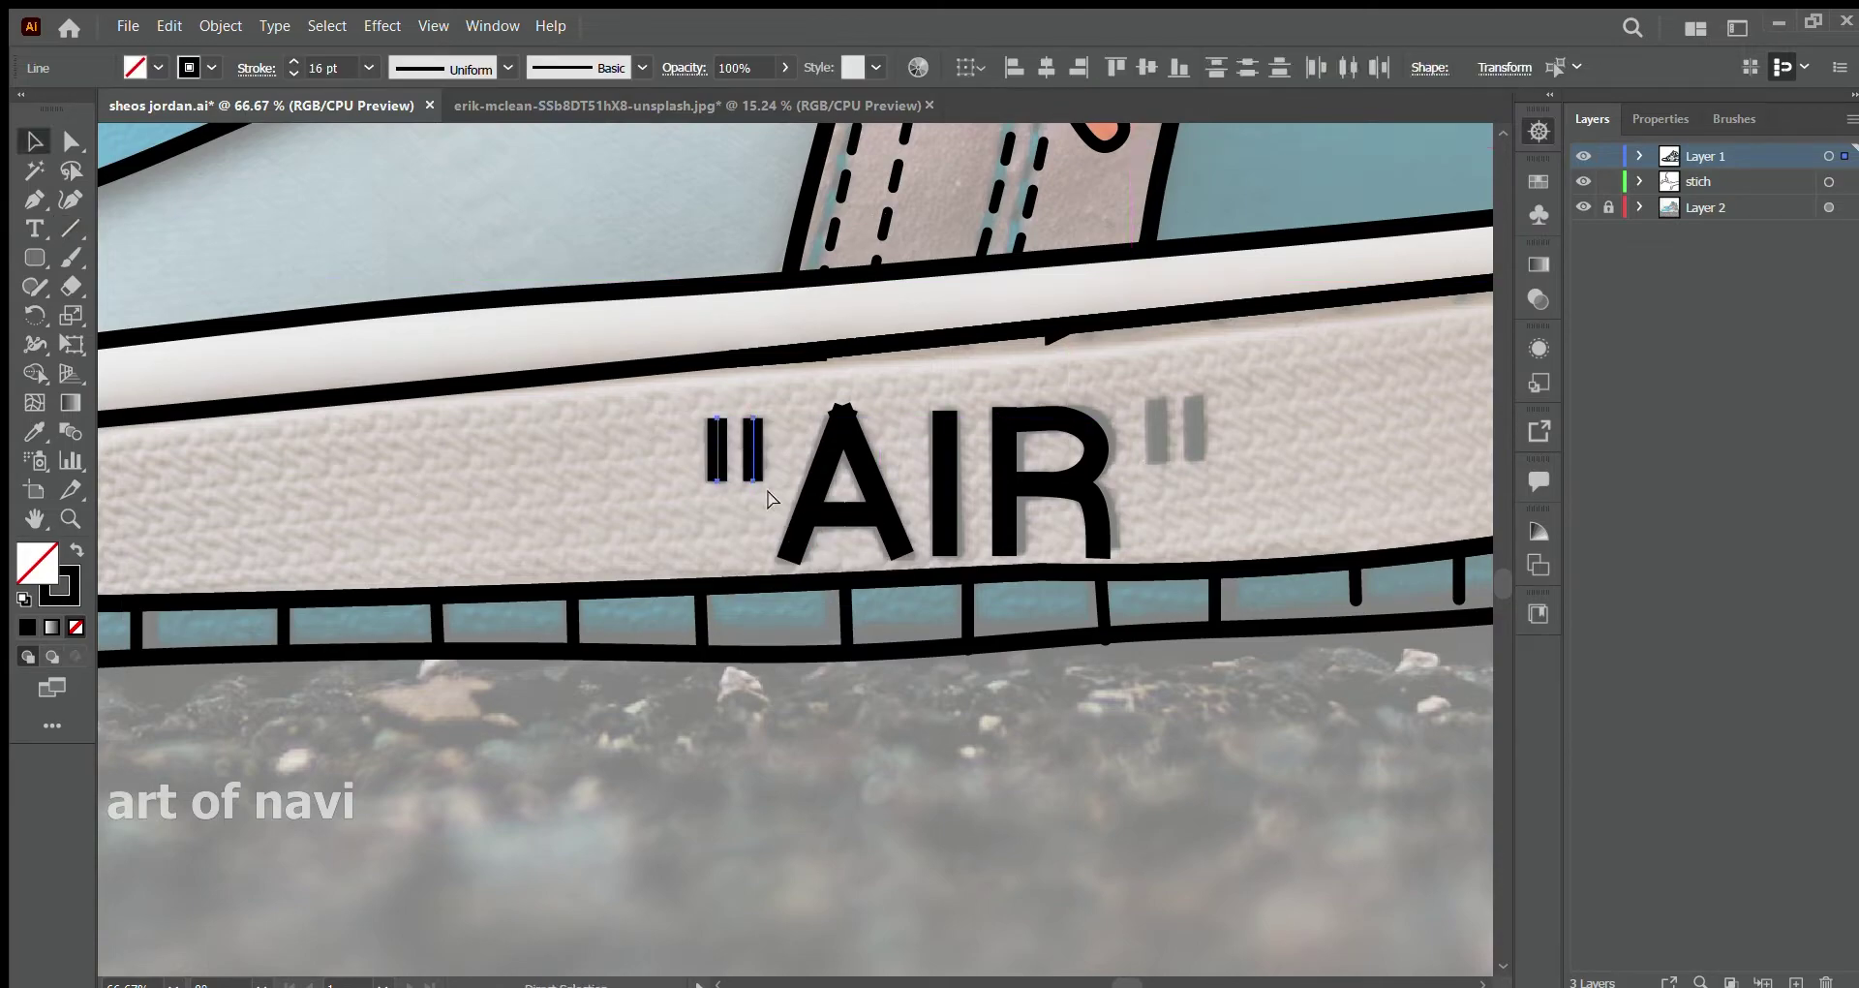
pyautogui.moveTo(1231, 407); pyautogui.dragTo(1229, 398)
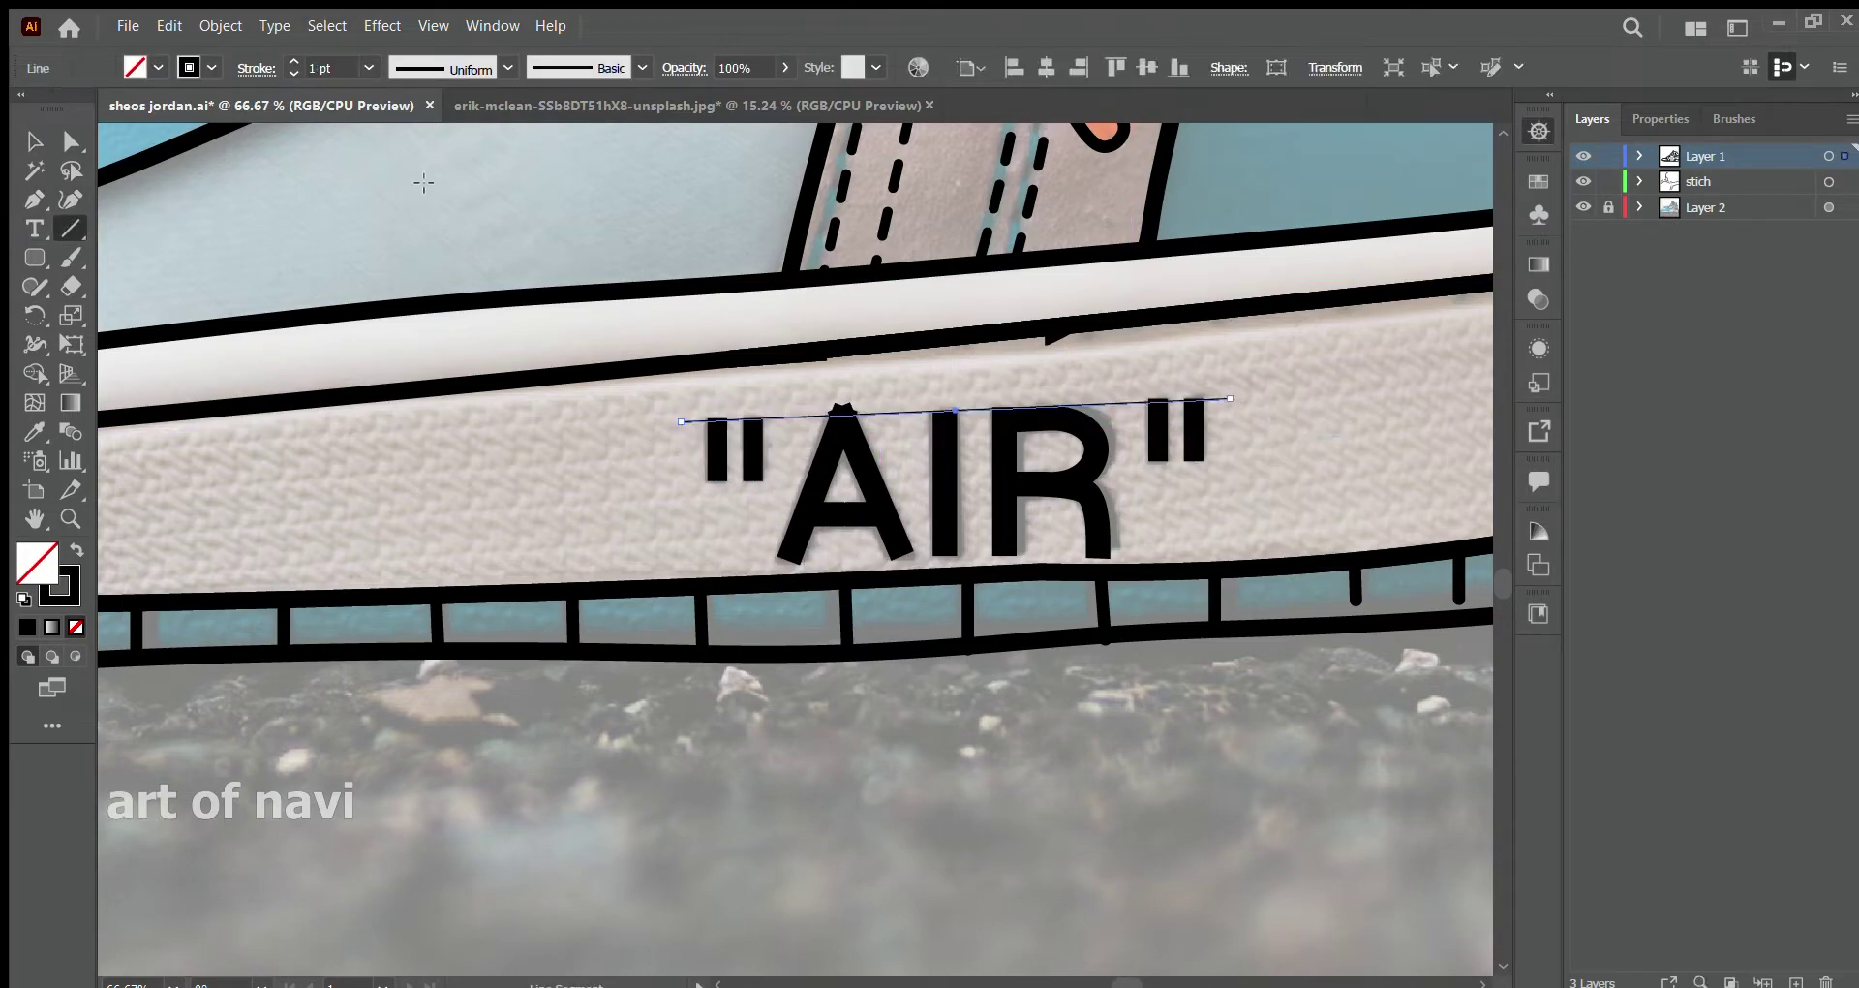
pyautogui.moveTo(705, 555); pyautogui.dragTo(1254, 536)
pyautogui.hotkey('shift', 'm')
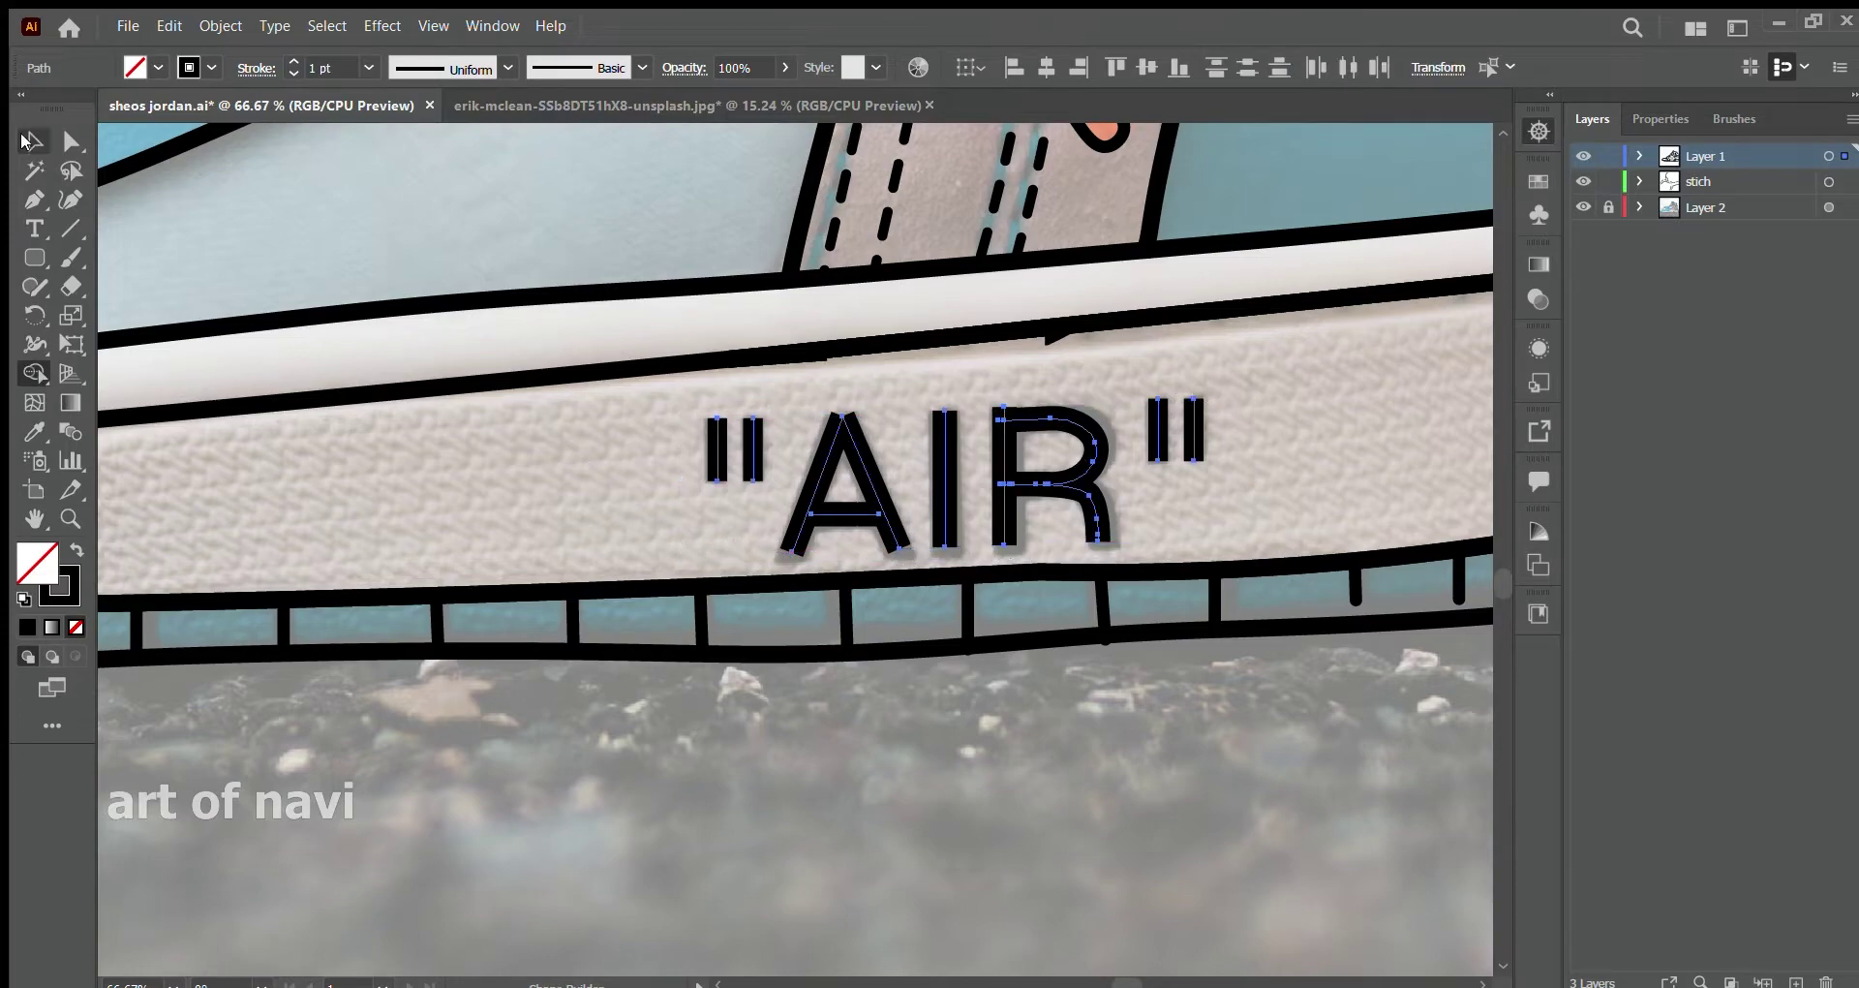
# - Taper a small stroke into a wedge with the Width tool beside AIR
pyautogui.hotkey('shift', 'w')
pyautogui.moveTo(552, 451); pyautogui.dragTo(521, 514)
pyautogui.press('v')
pyautogui.click(455, 415)
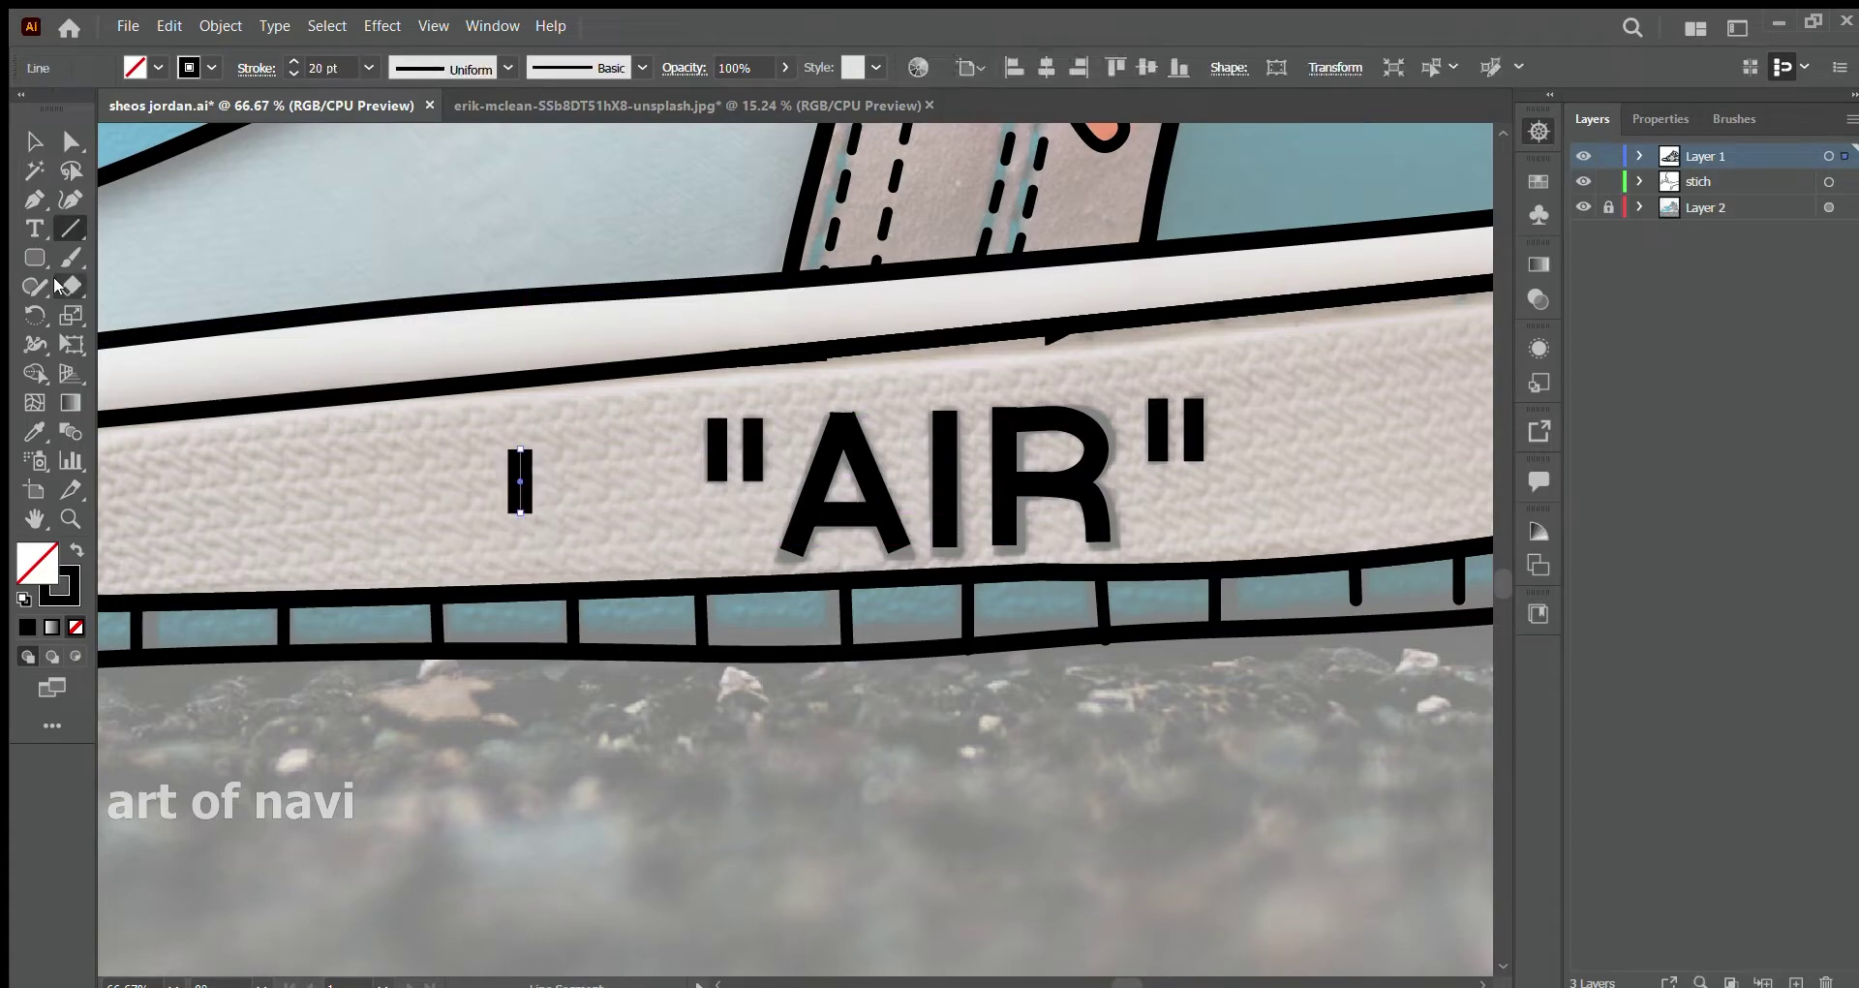
pyautogui.hotkey('shift', 'w')
pyautogui.moveTo(521, 450); pyautogui.dragTo(779, 553)
# - Scale down, rotate and place the small tapered triangle at the foot of the A
pyautogui.press('v')
pyautogui.hotkey('shift', 'w')
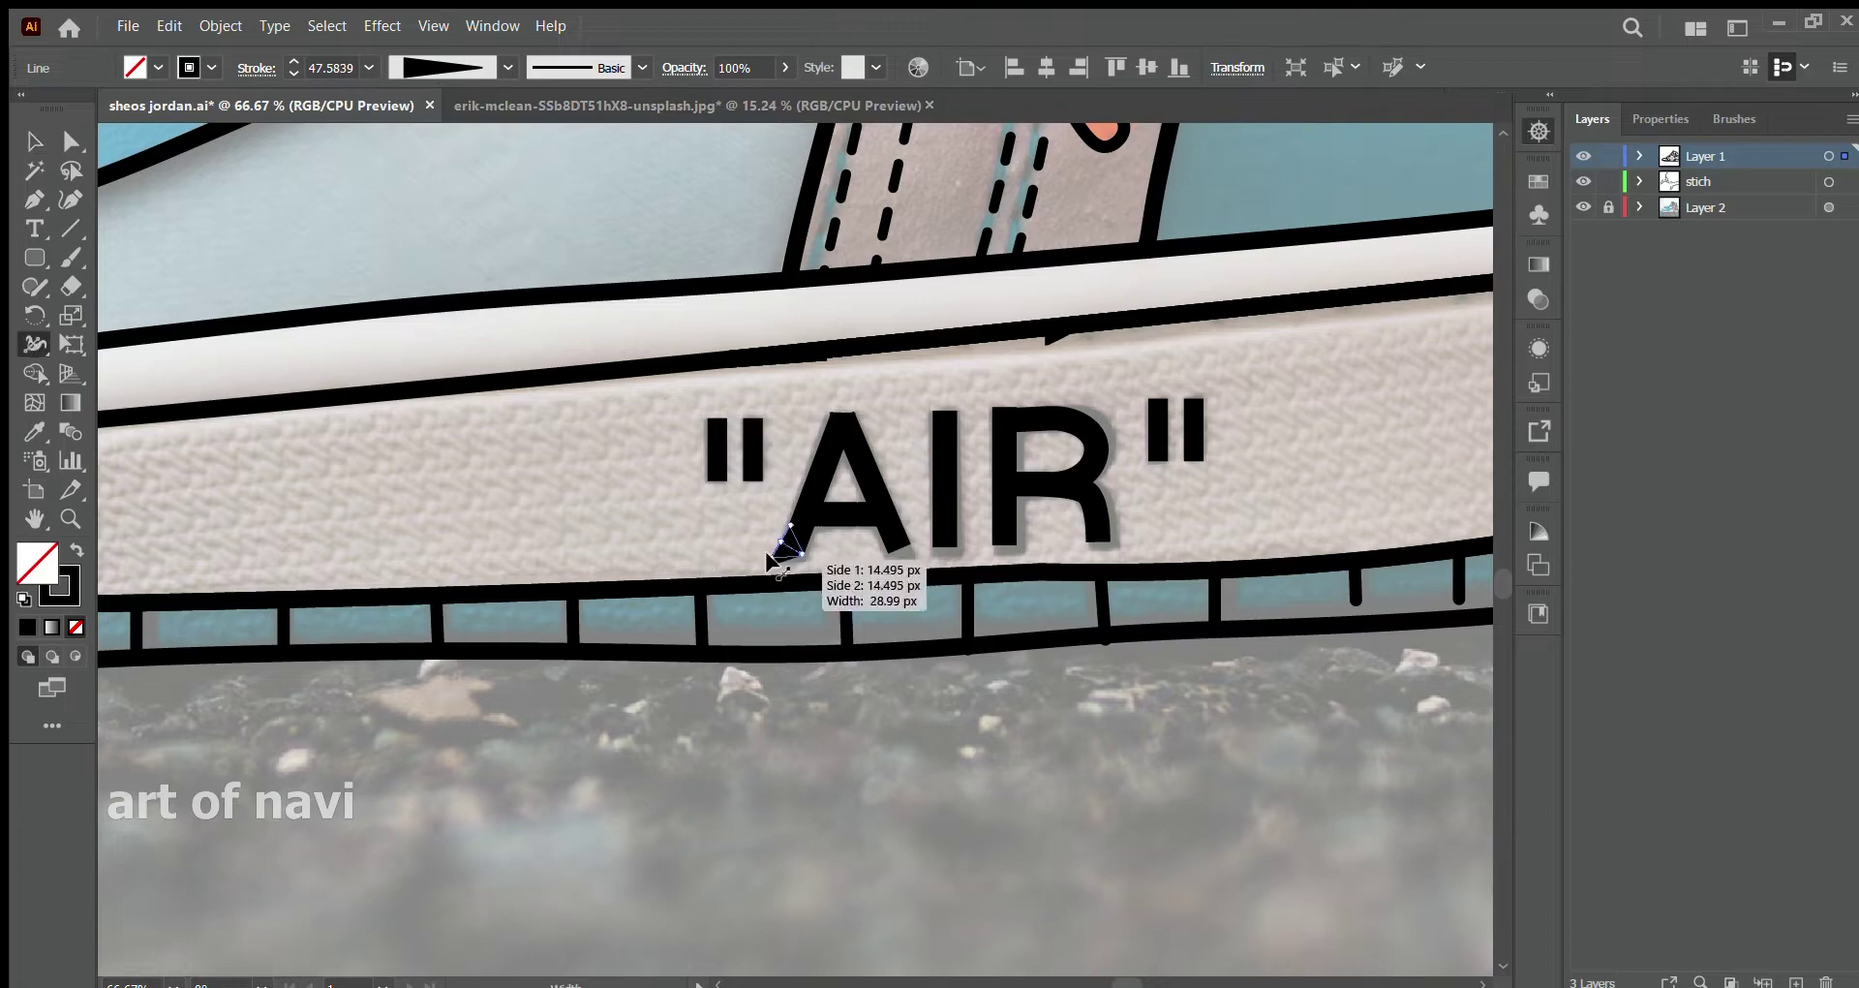
pyautogui.press('o')
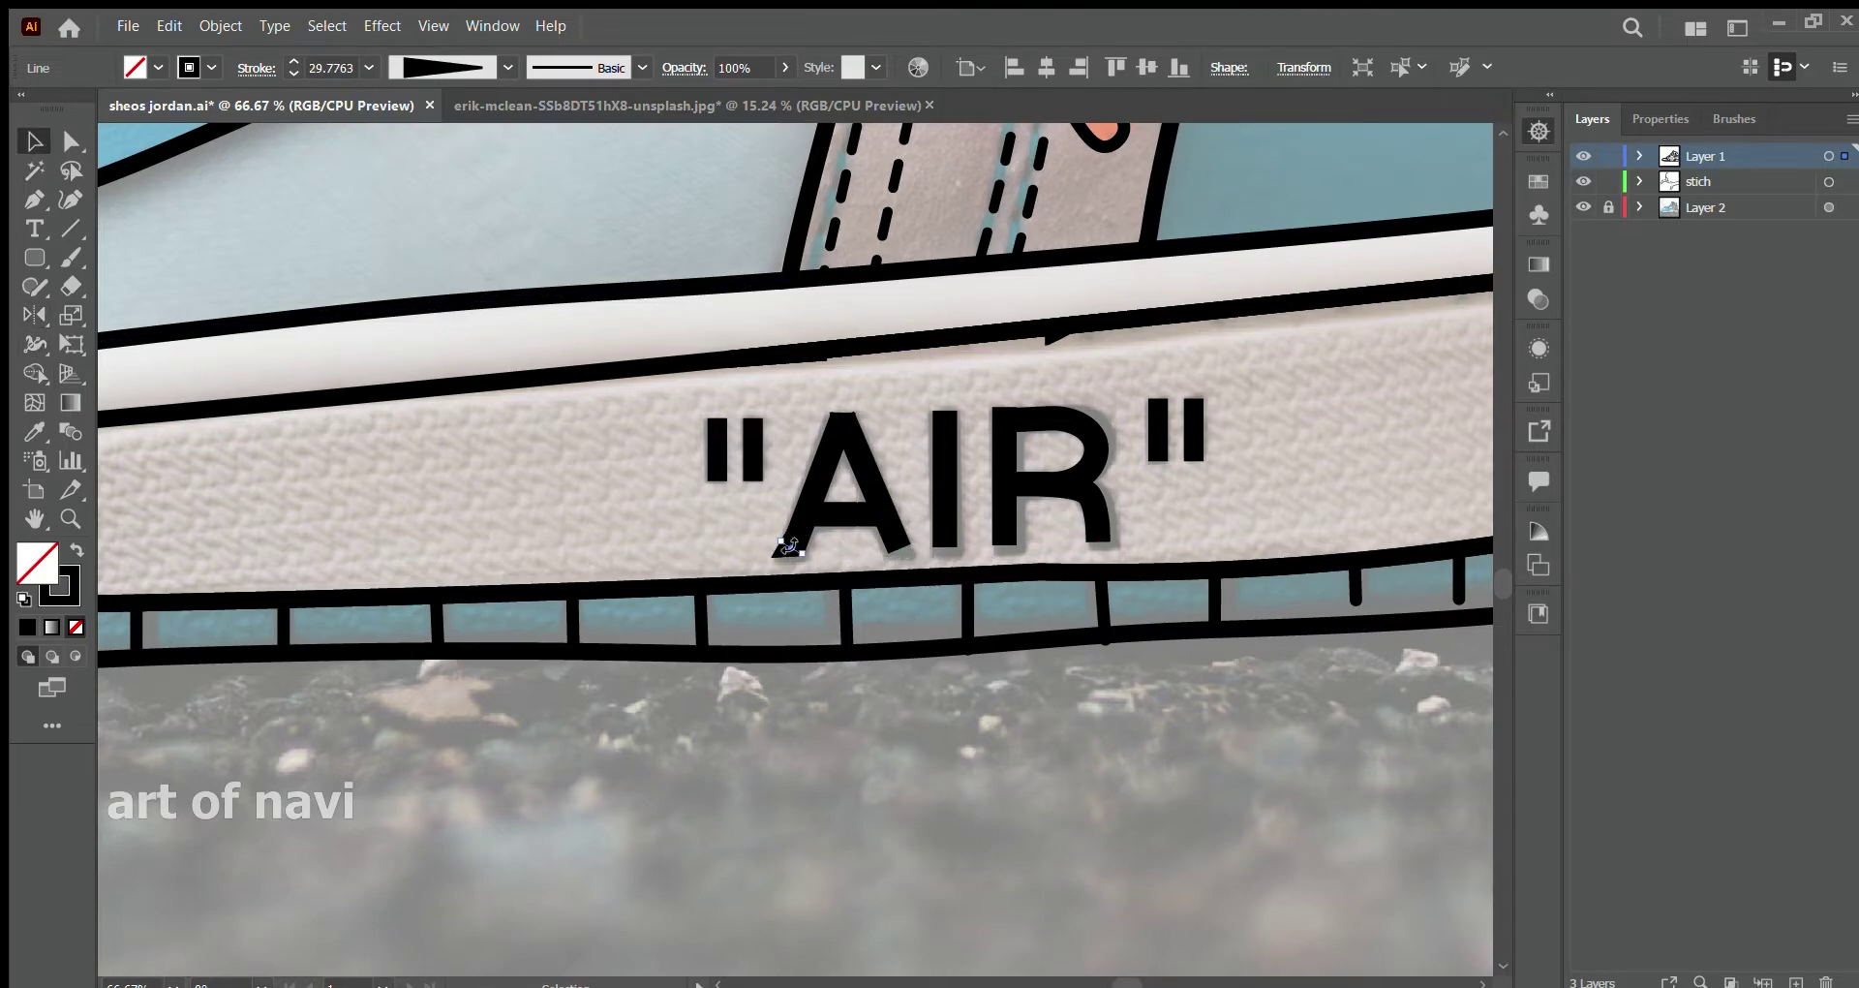
pyautogui.moveTo(789, 545); pyautogui.dragTo(834, 668)
pyautogui.moveTo(790, 550); pyautogui.dragTo(895, 542)
pyautogui.moveTo(777, 548); pyautogui.dragTo(782, 551)
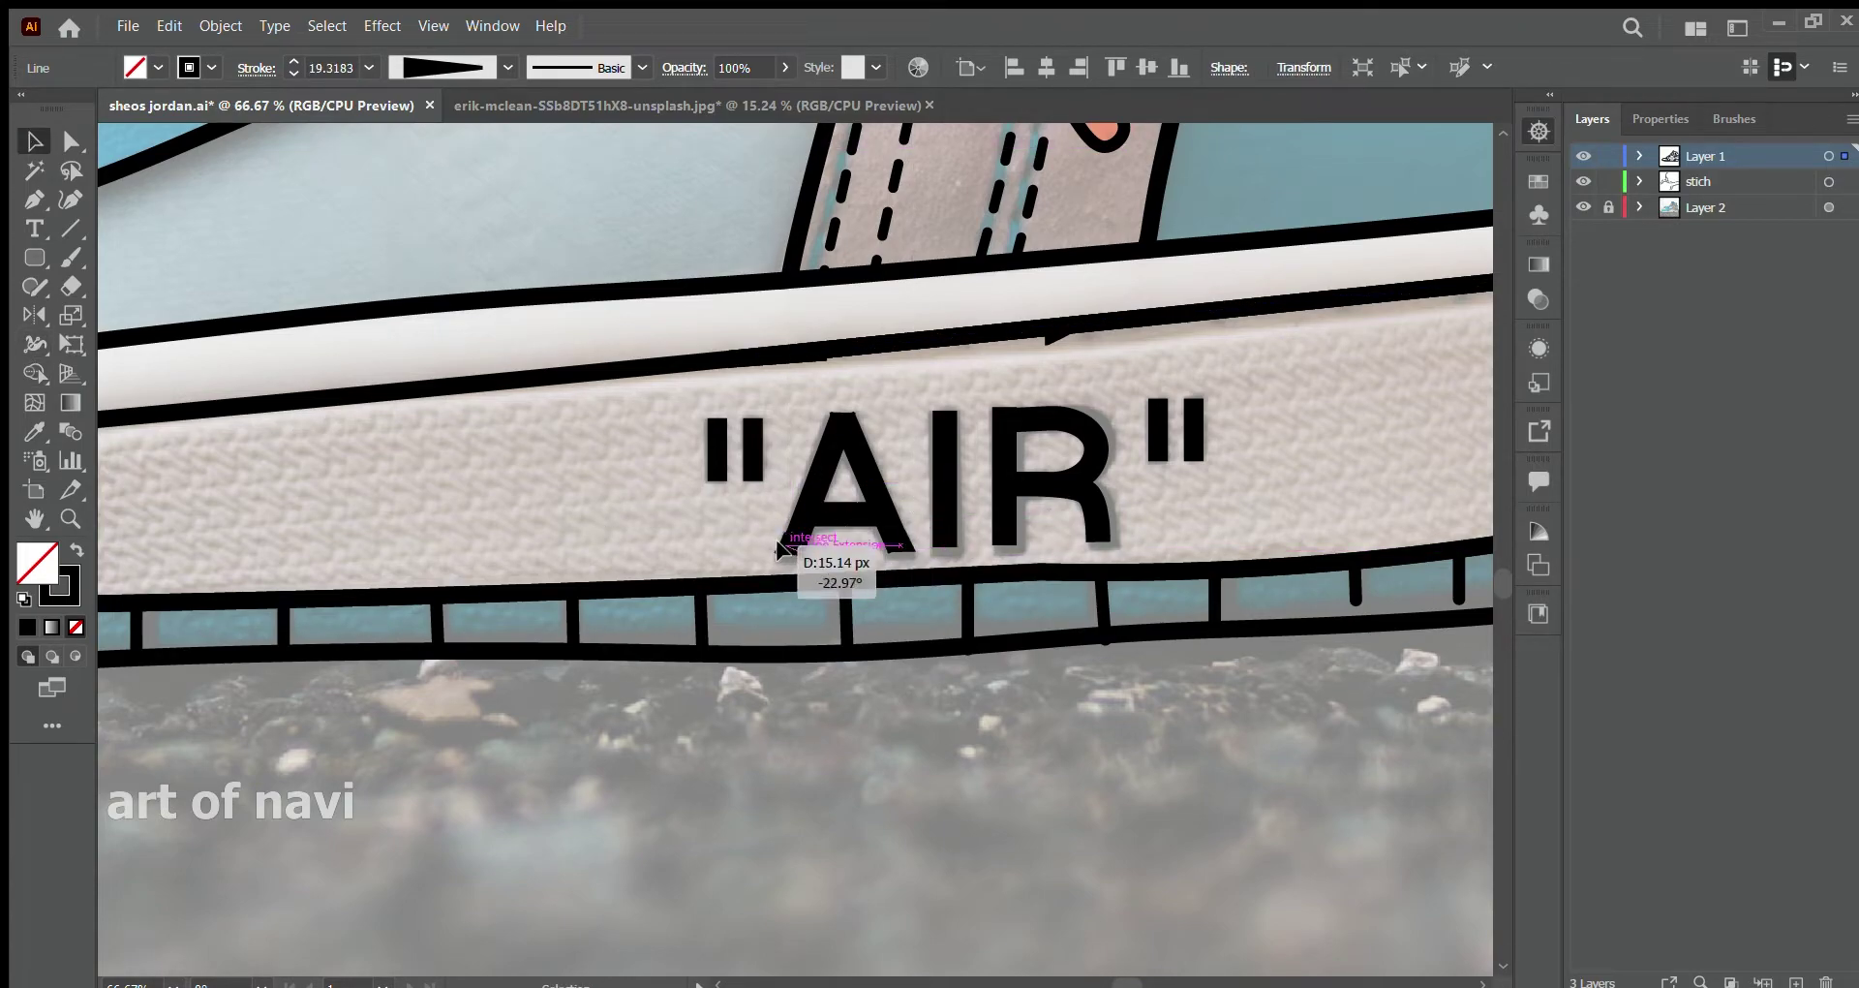
pyautogui.moveTo(702, 546); pyautogui.dragTo(781, 537)
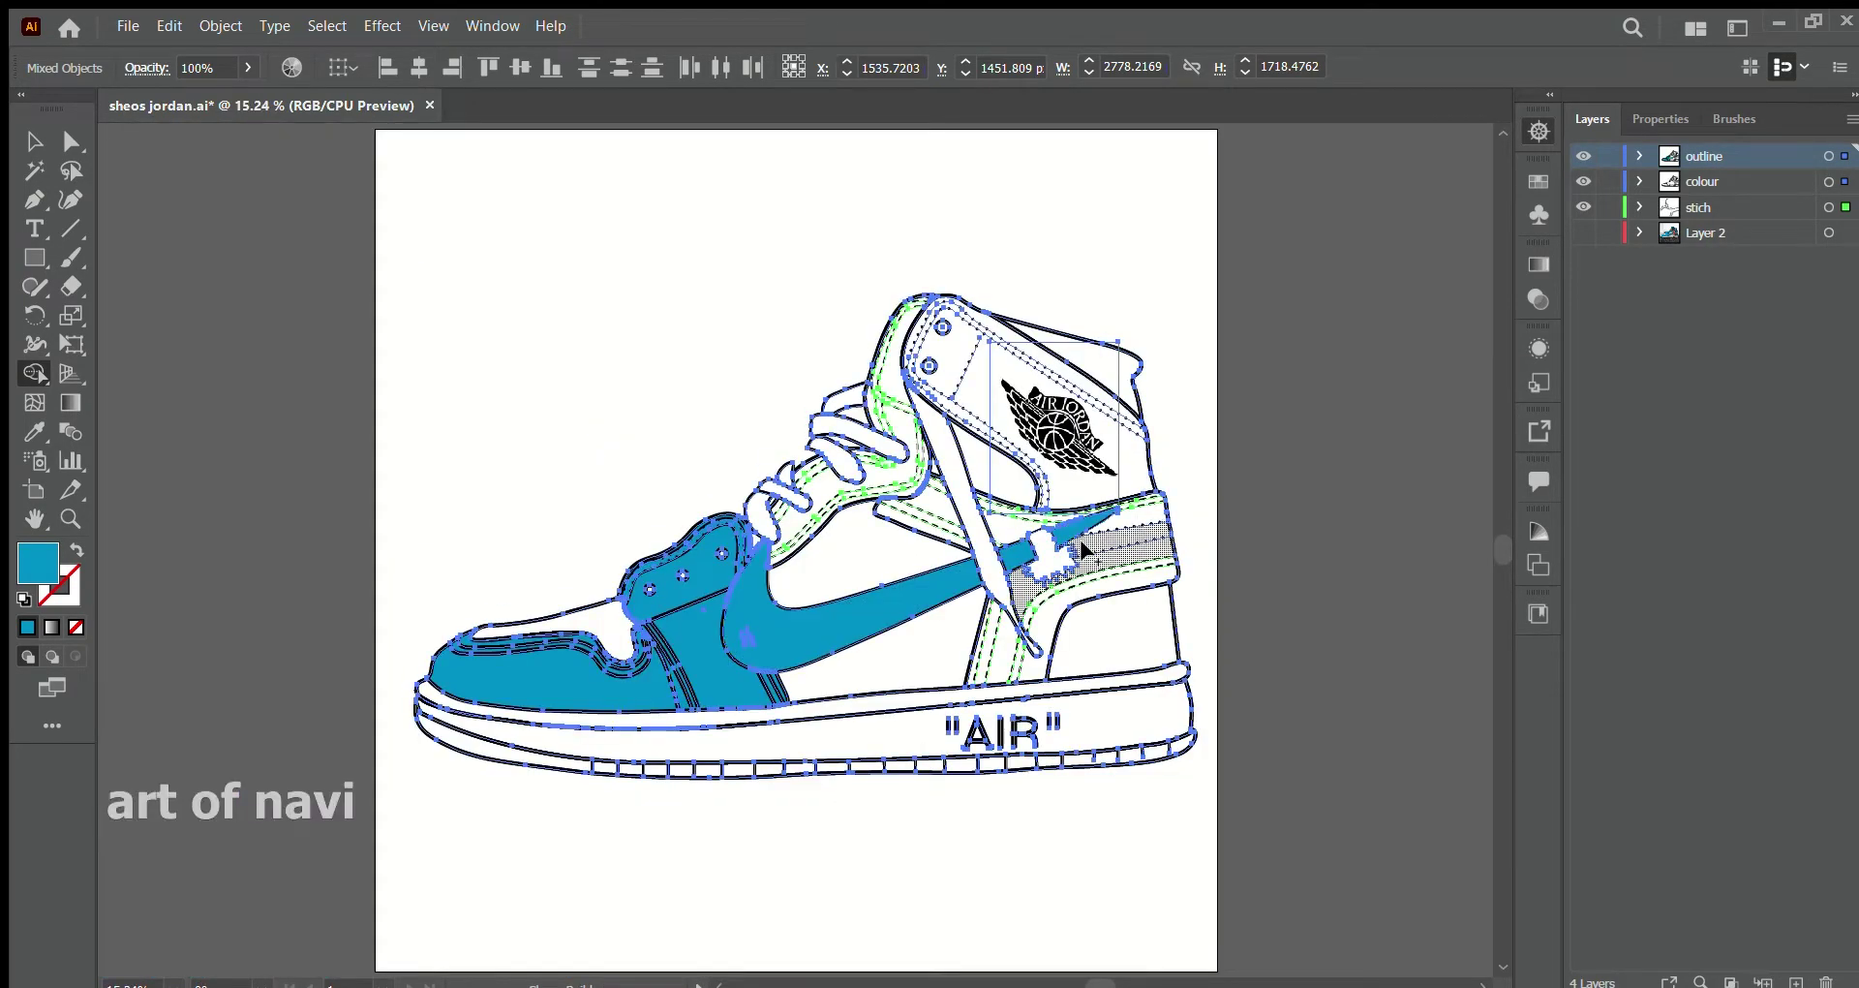
# - Fill the heel teal, move the colour layer below the outlines, and reshape the fill to the collar and tongue
pyautogui.click(1082, 550)
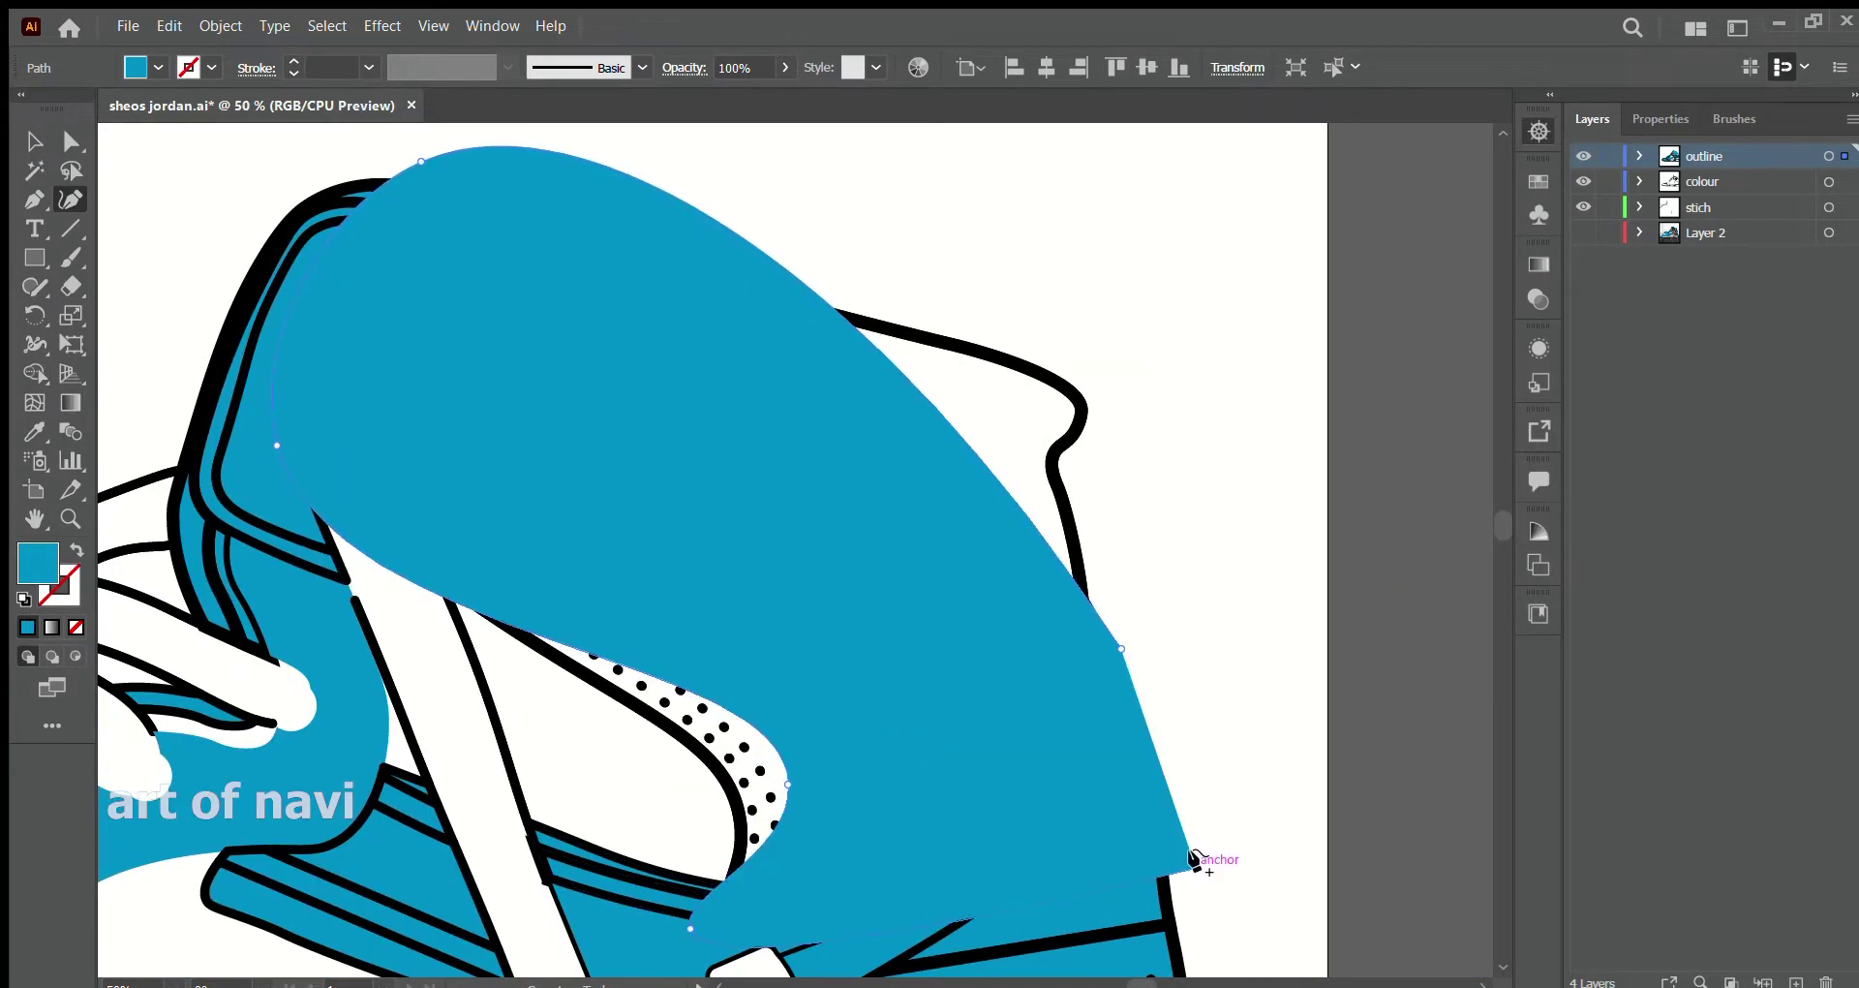
pyautogui.moveTo(1719, 176); pyautogui.dragTo(1710, 147)
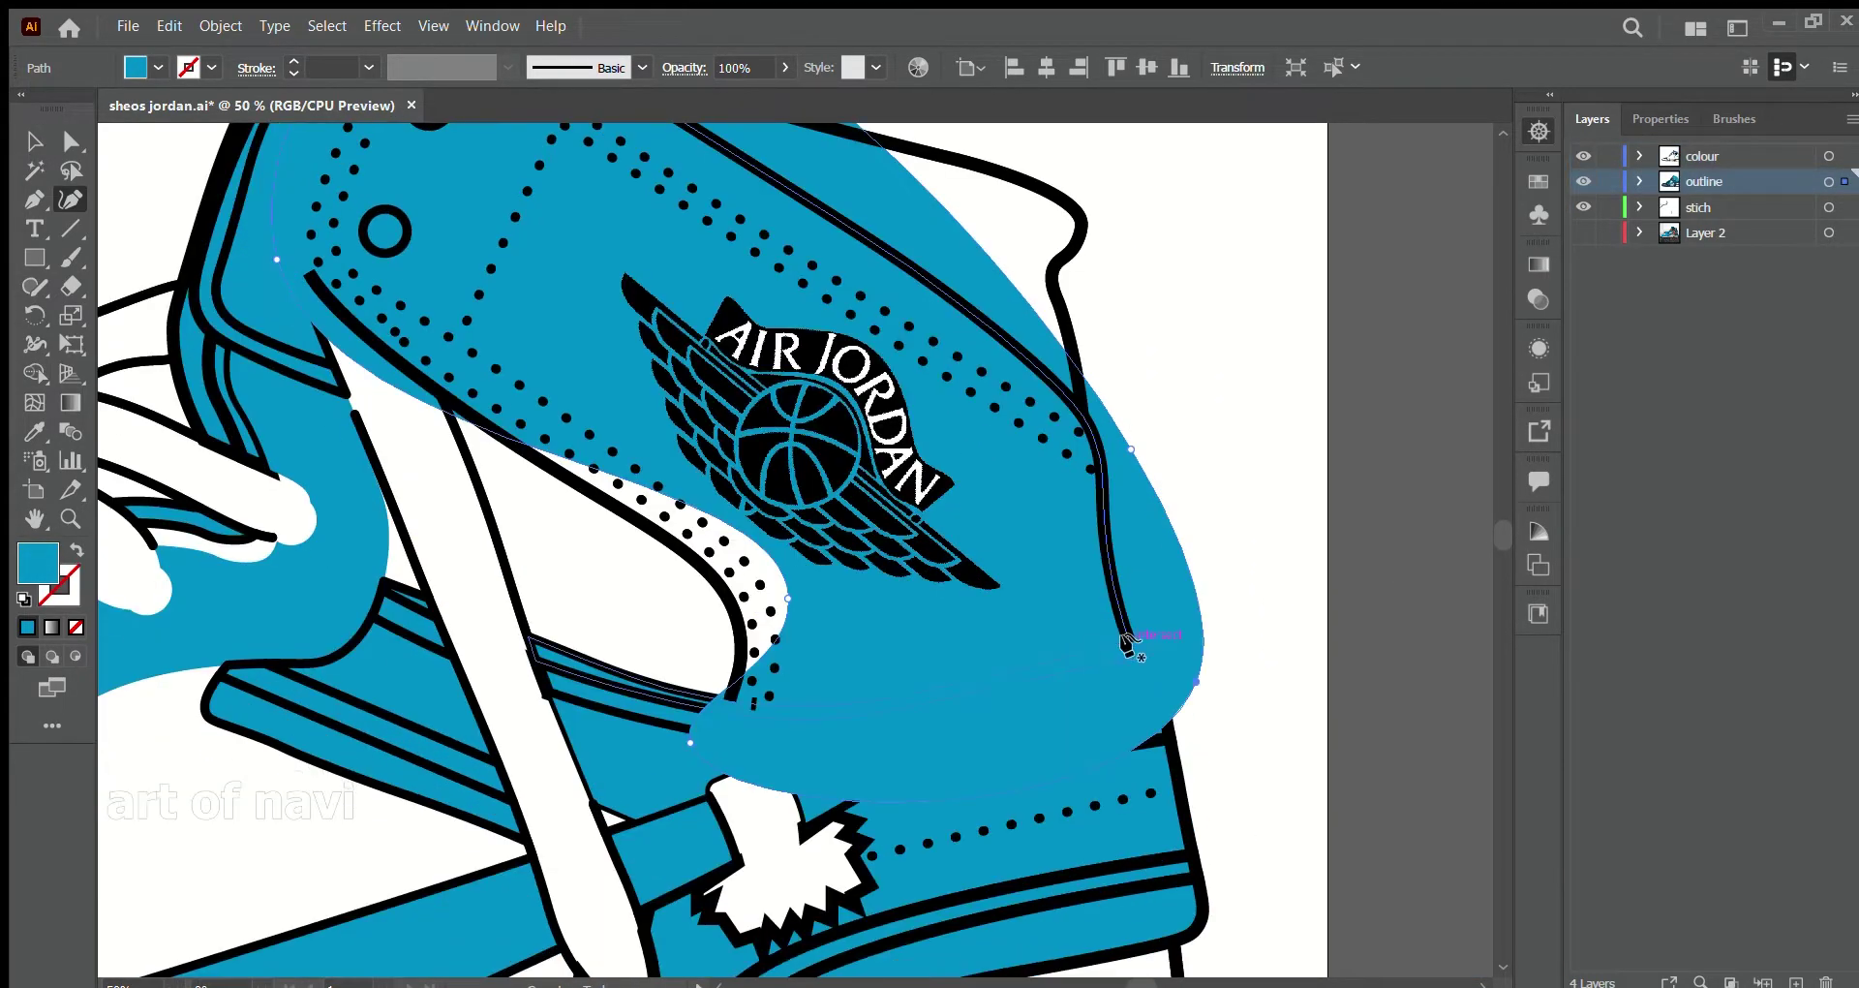
pyautogui.moveTo(1081, 654)
pyautogui.mouseDown()
pyautogui.moveTo(1028, 655)
pyautogui.moveTo(1184, 945)
pyautogui.mouseUp()
pyautogui.moveTo(584, 277); pyautogui.dragTo(572, 261)
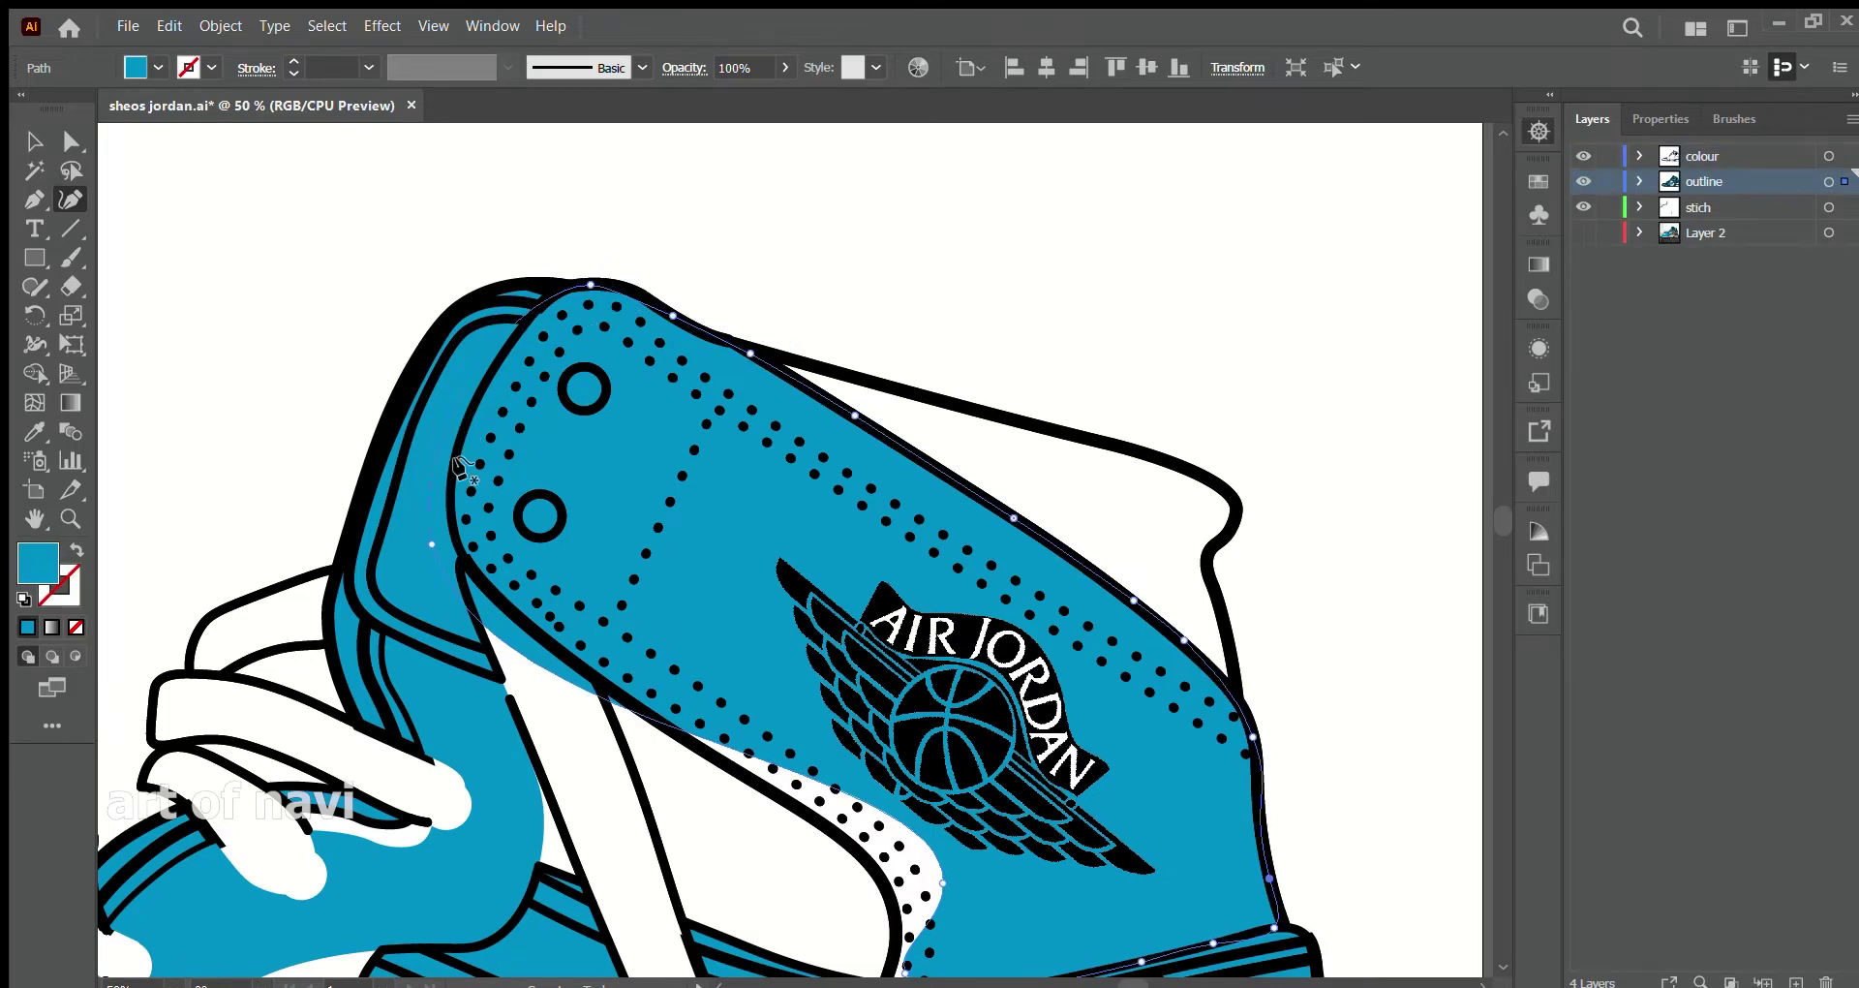
pyautogui.moveTo(465, 619); pyautogui.dragTo(510, 610)
pyautogui.scroll(-3, 896, 770)
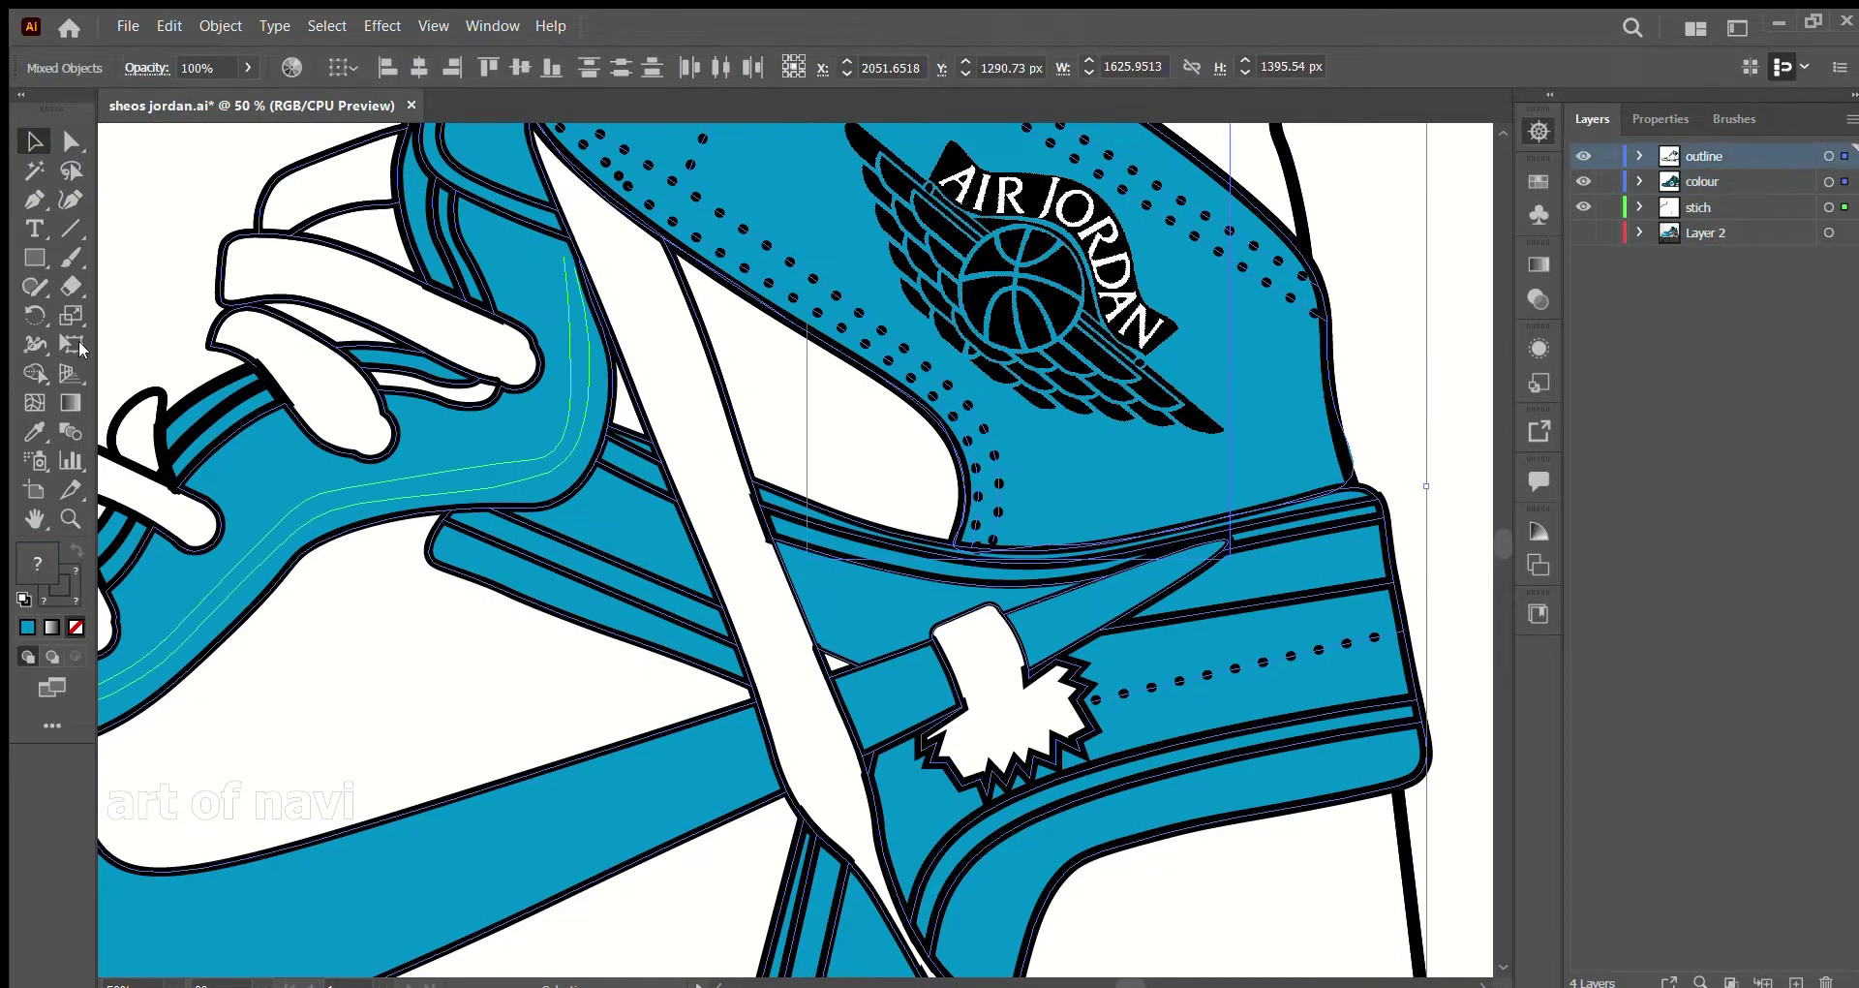
pyautogui.hotkey('shift', '`')
pyautogui.click(765, 538)
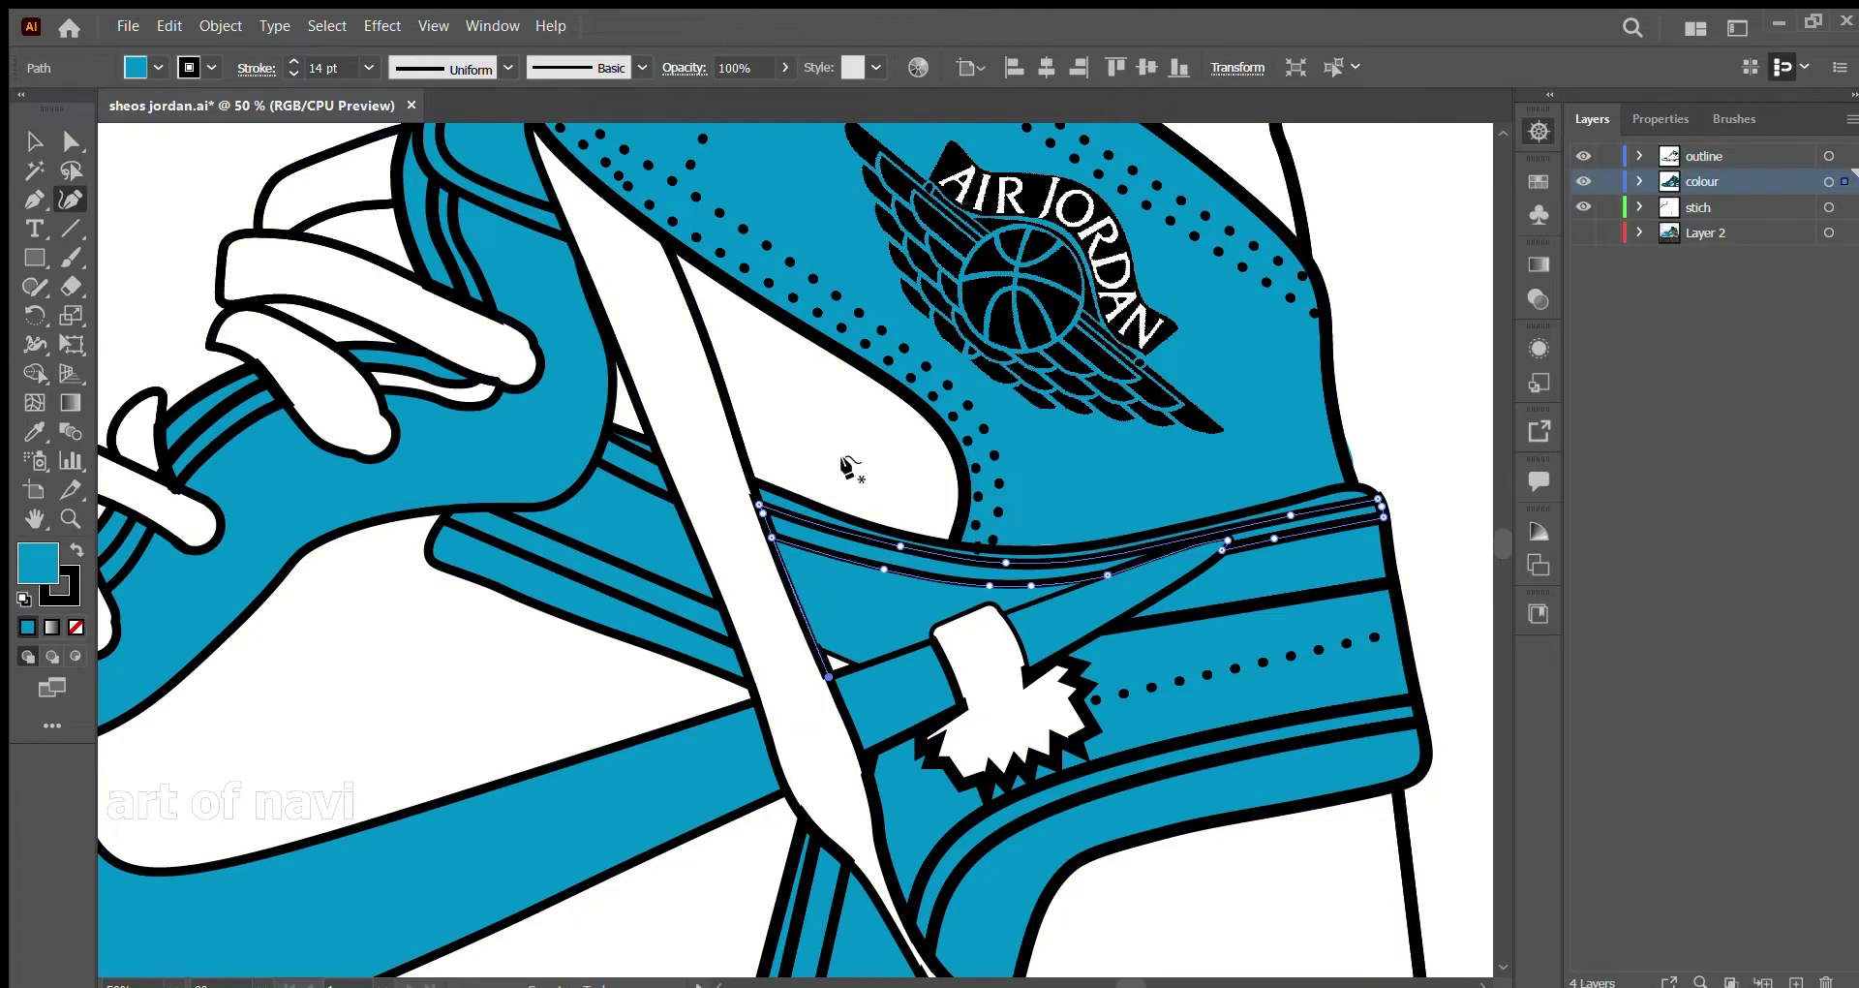
# - Cut the shape over the tag from the outline layer and paste it onto the colour layer
pyautogui.hotkey('ctrl', 'shift', 'a')
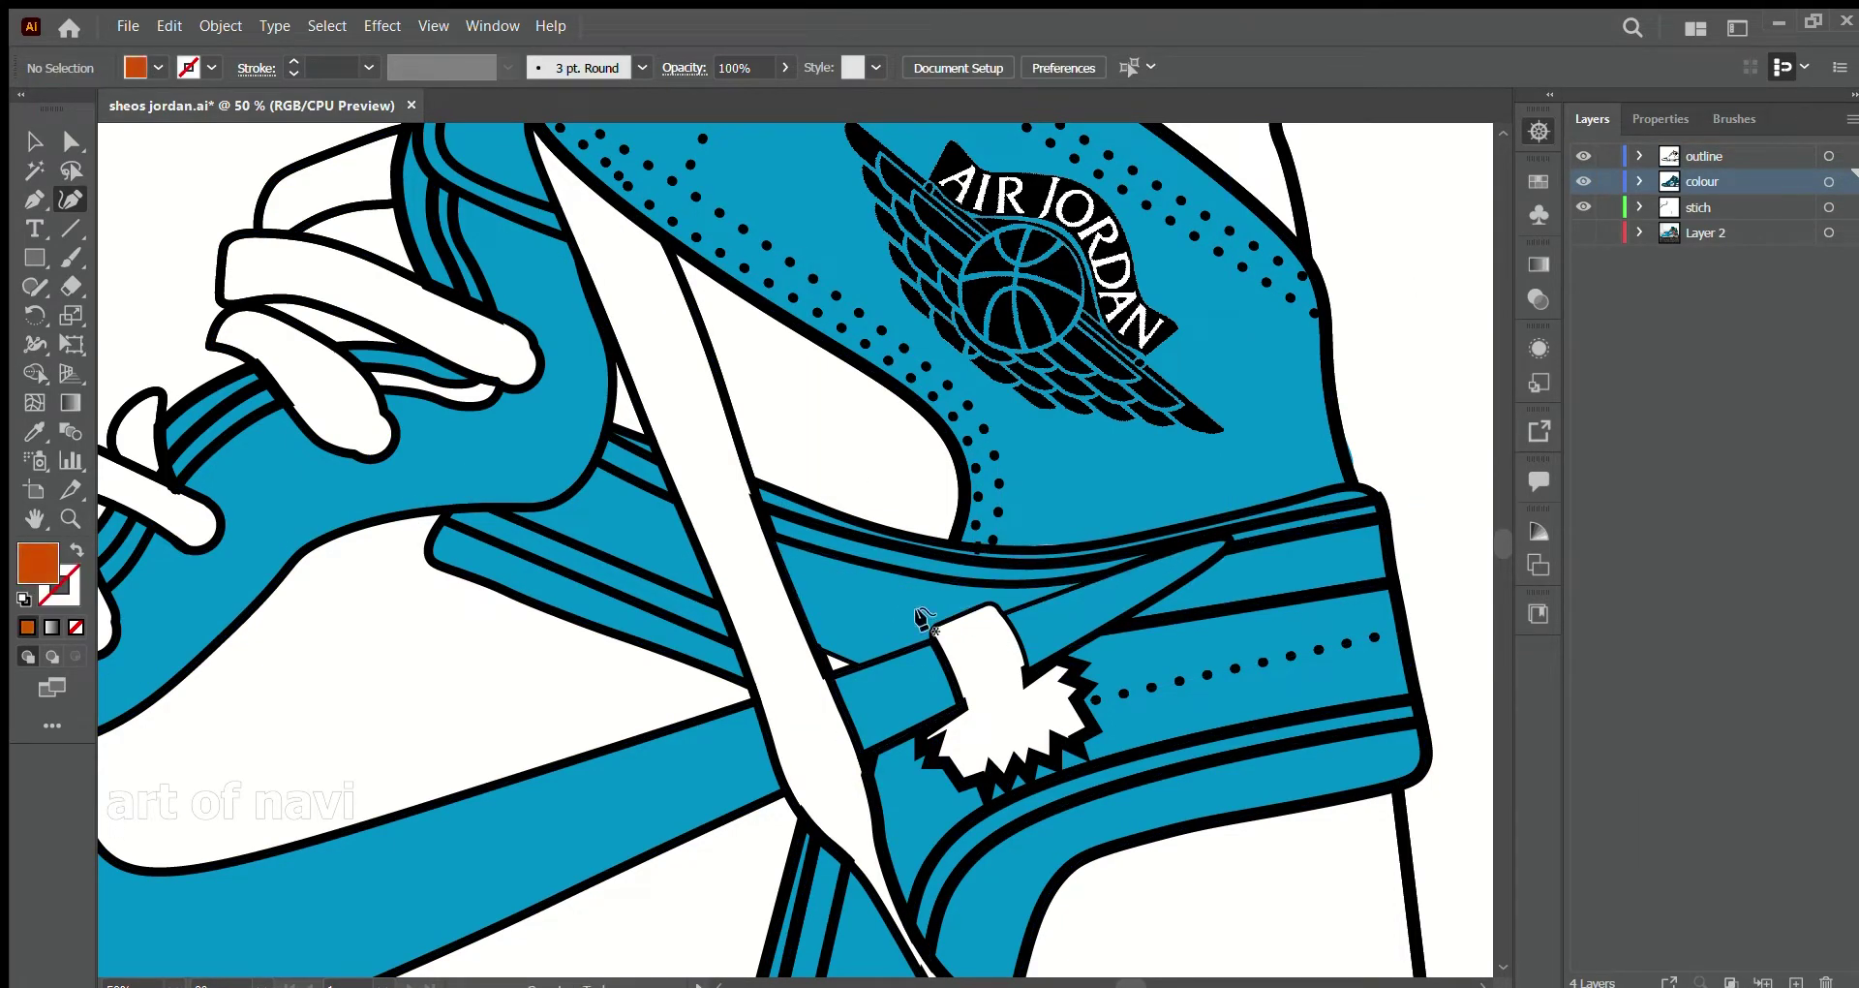
pyautogui.click(830, 630)
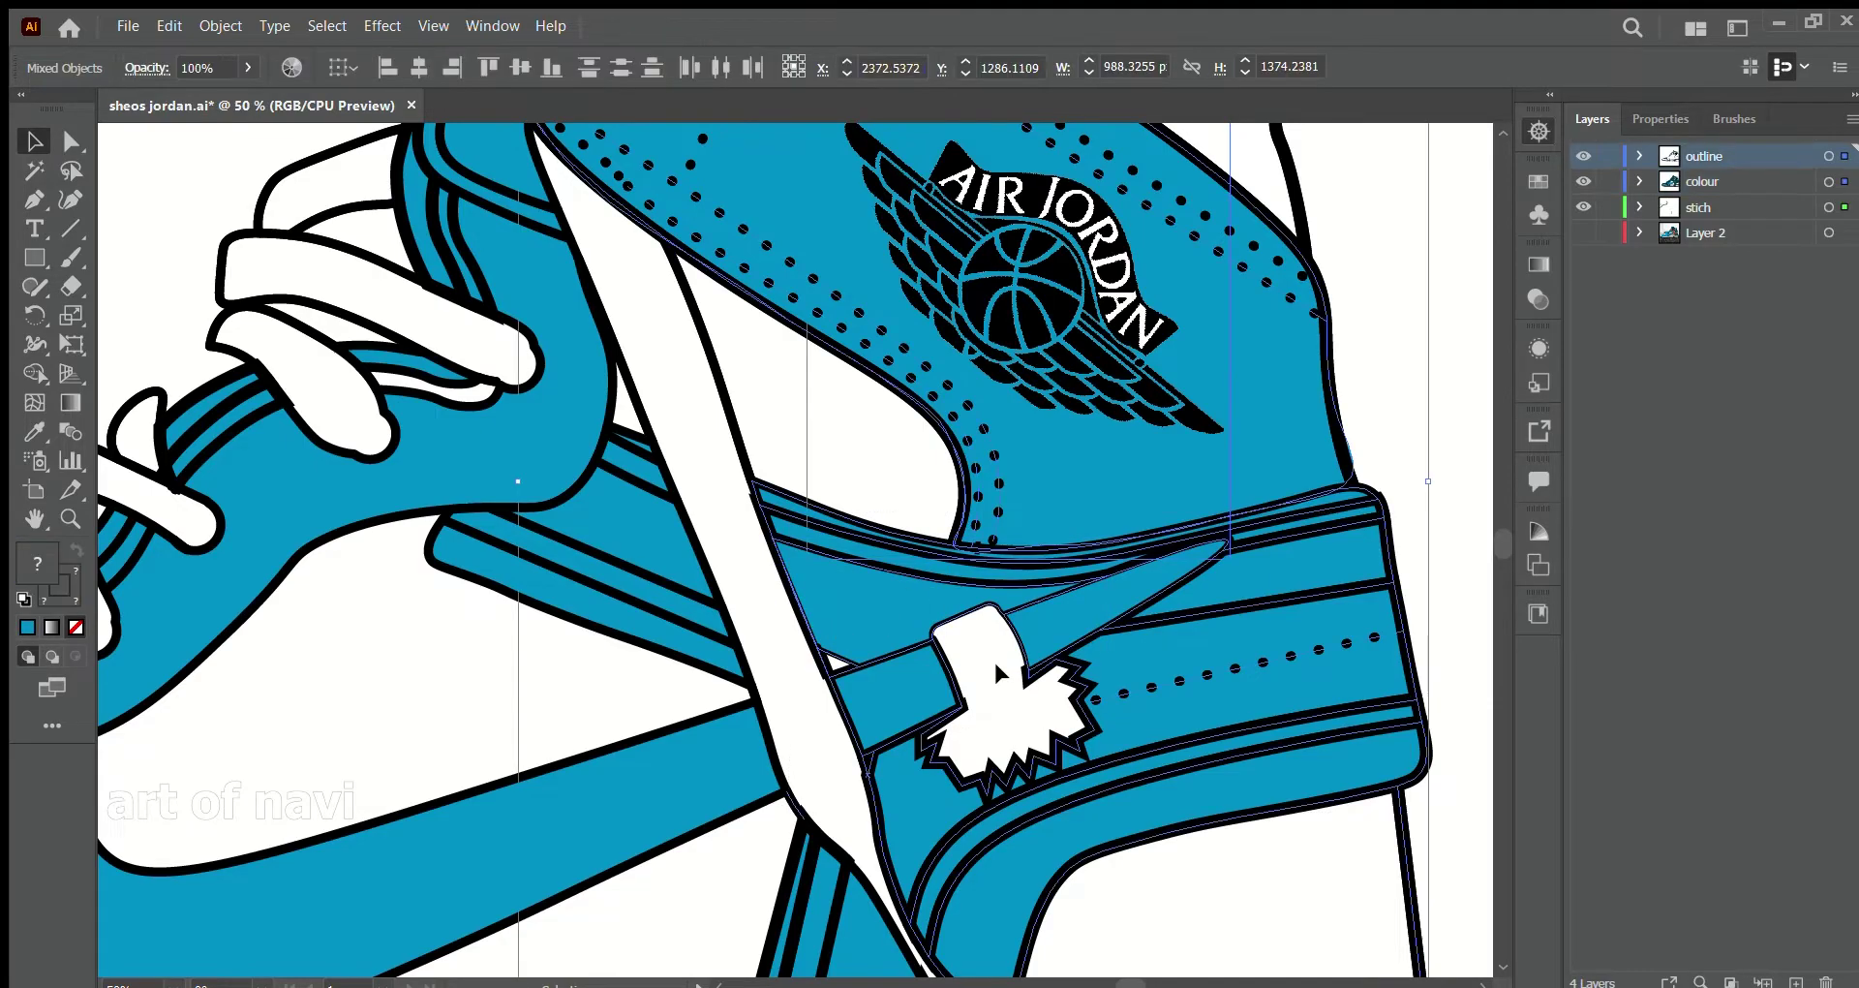
pyautogui.hotkey('ctrl', 'shift', 'a')
pyautogui.hotkey('ctrl', 'f')
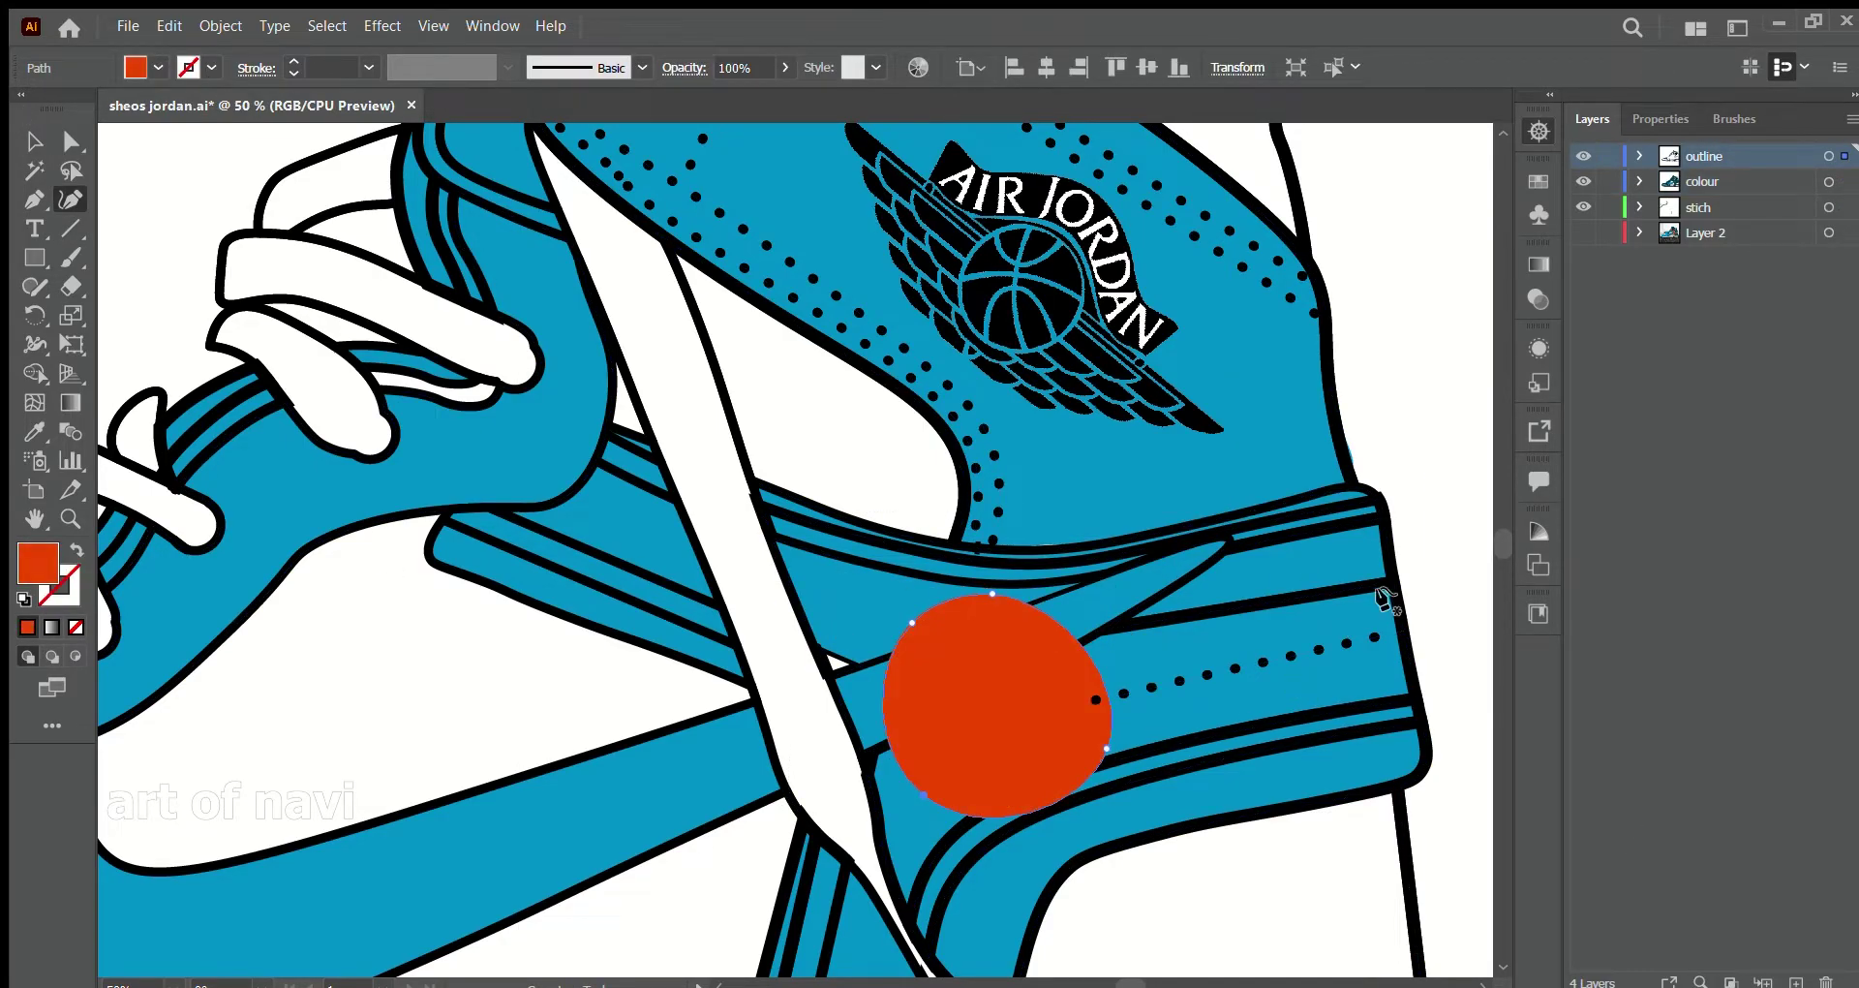
pyautogui.hotkey('ctrl', 'x')
pyautogui.click(1702, 181)
pyautogui.hotkey('ctrl', 'f')
pyautogui.click(1414, 625)
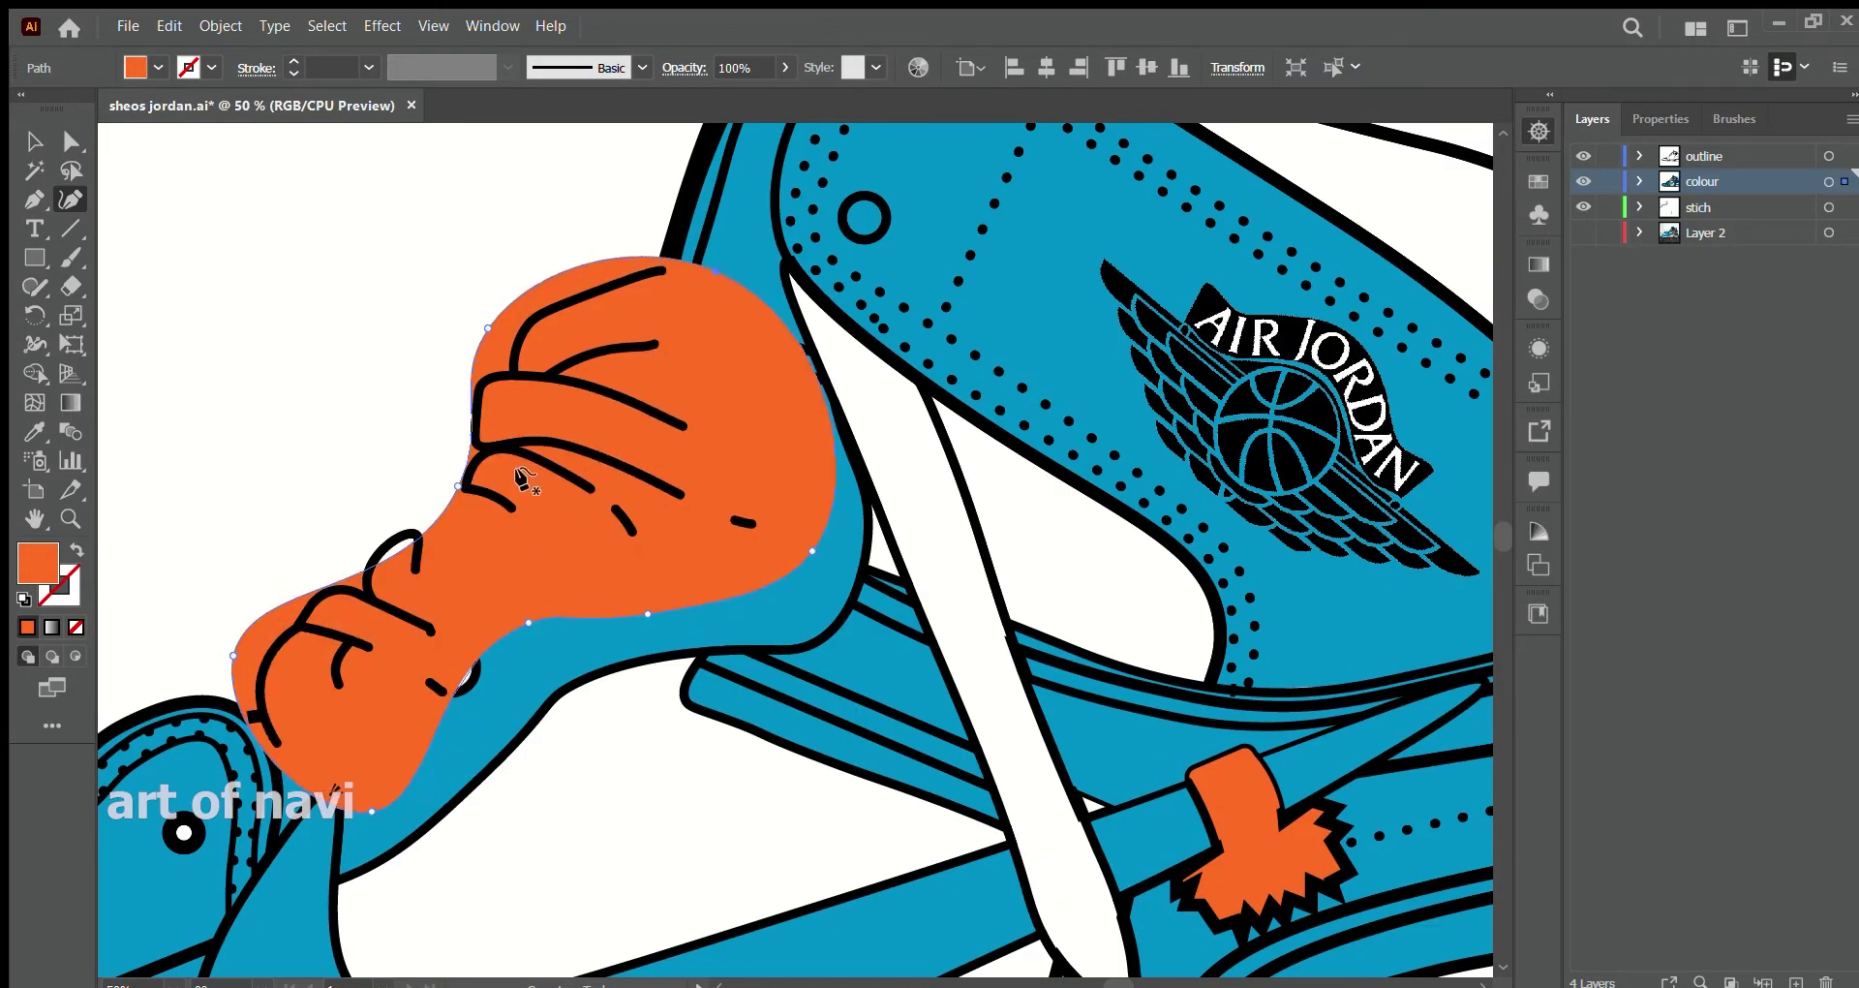
# - Reshape the orange fill to follow the laces and extend it along the strap
pyautogui.click(540, 637)
pyautogui.moveTo(233, 656); pyautogui.dragTo(283, 637)
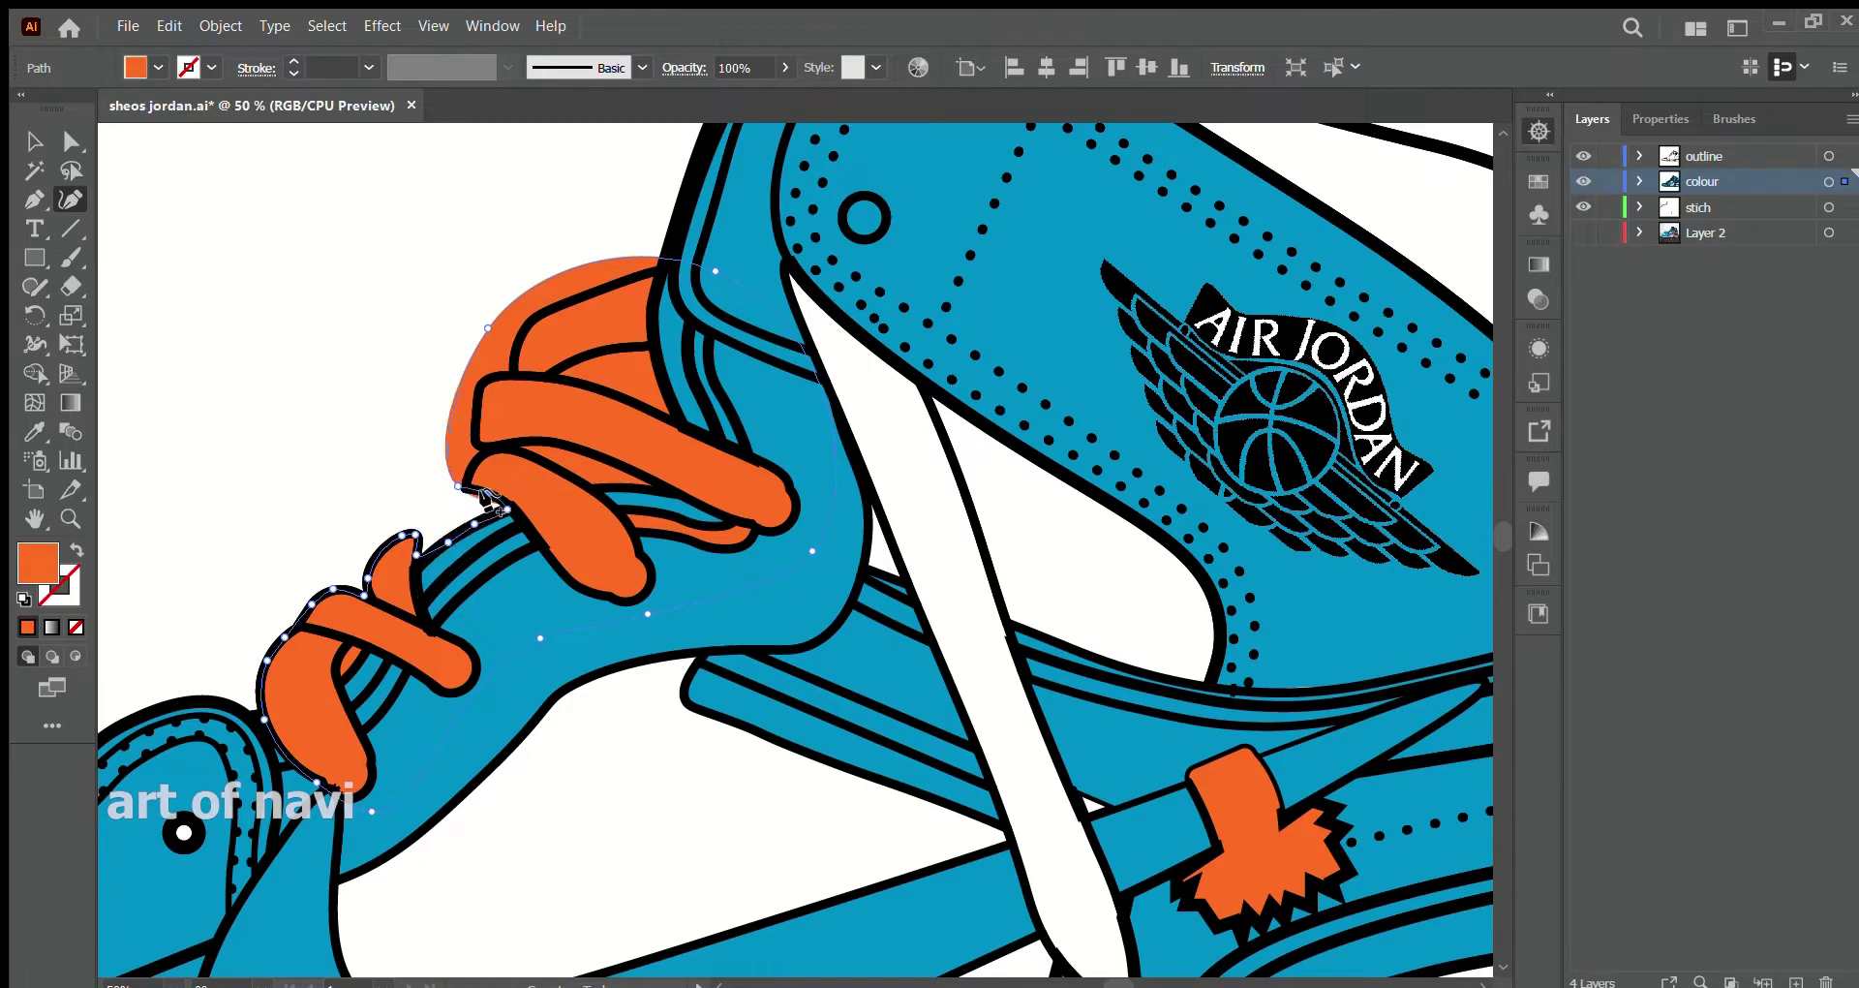
pyautogui.moveTo(488, 494)
pyautogui.mouseDown()
pyautogui.moveTo(483, 432)
pyautogui.moveTo(567, 285)
pyautogui.mouseUp()
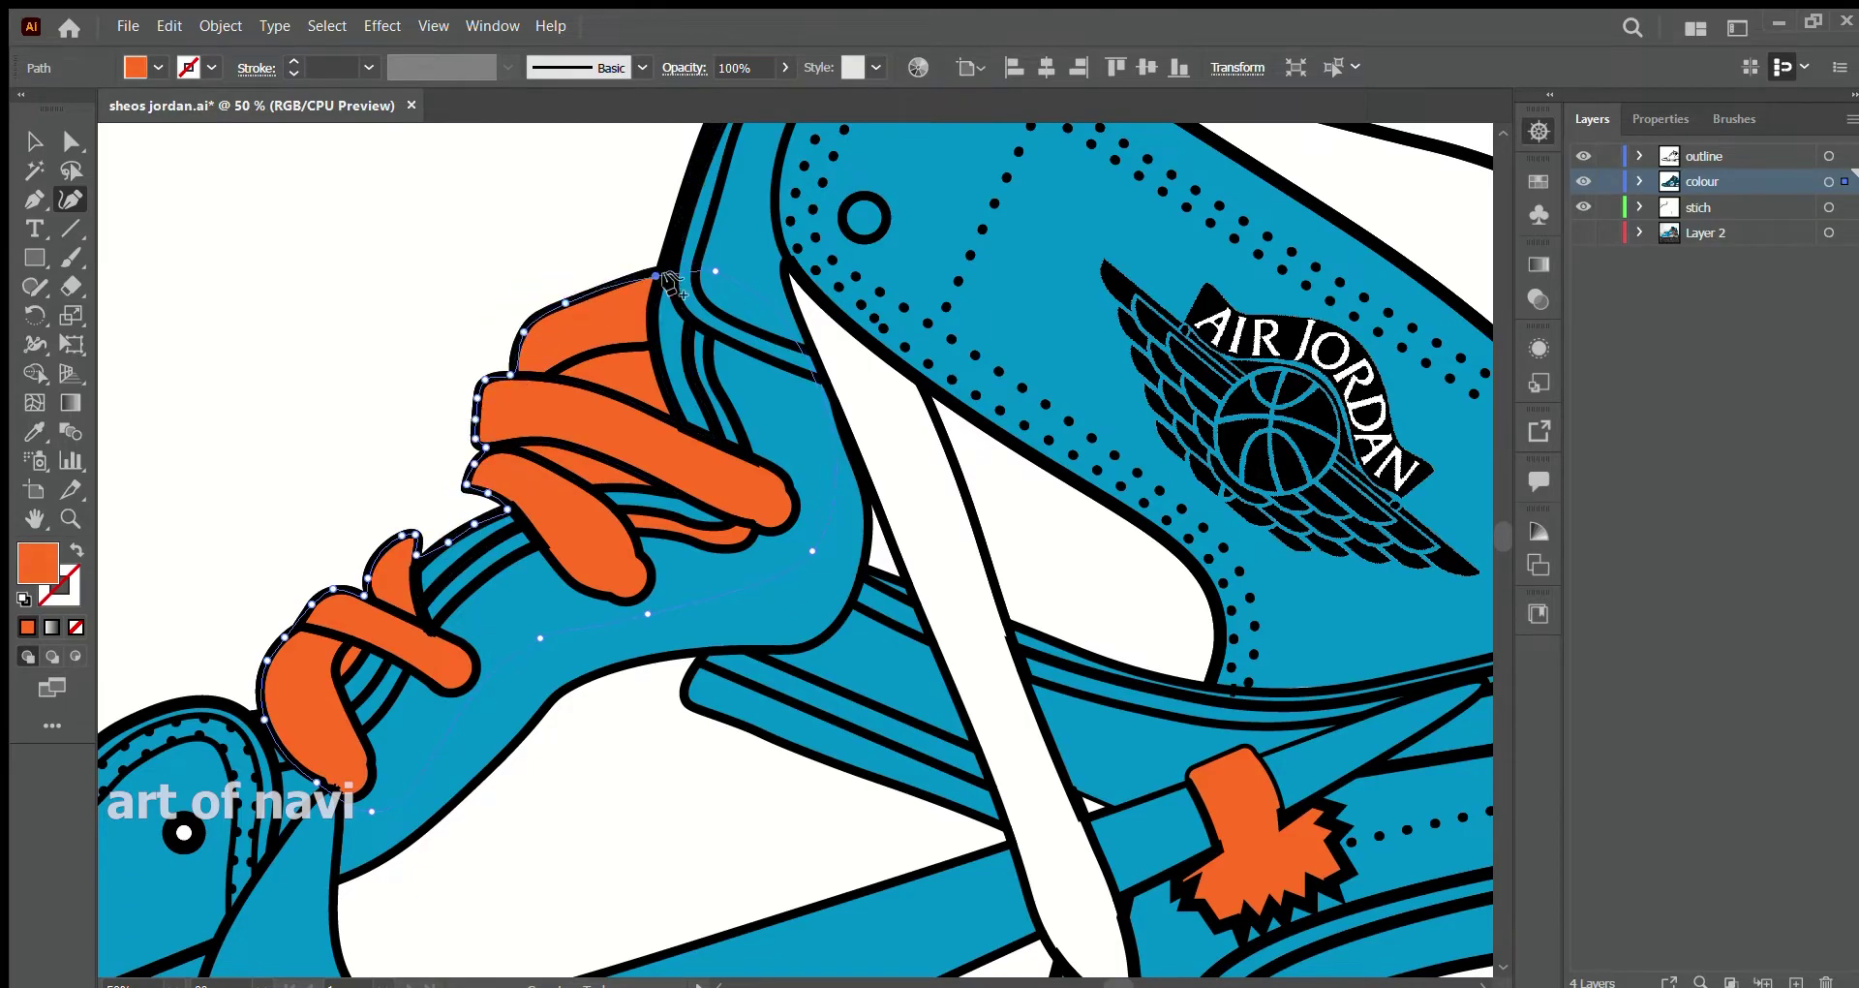
pyautogui.press('Escape')
pyautogui.scroll(-5, 799, 308)
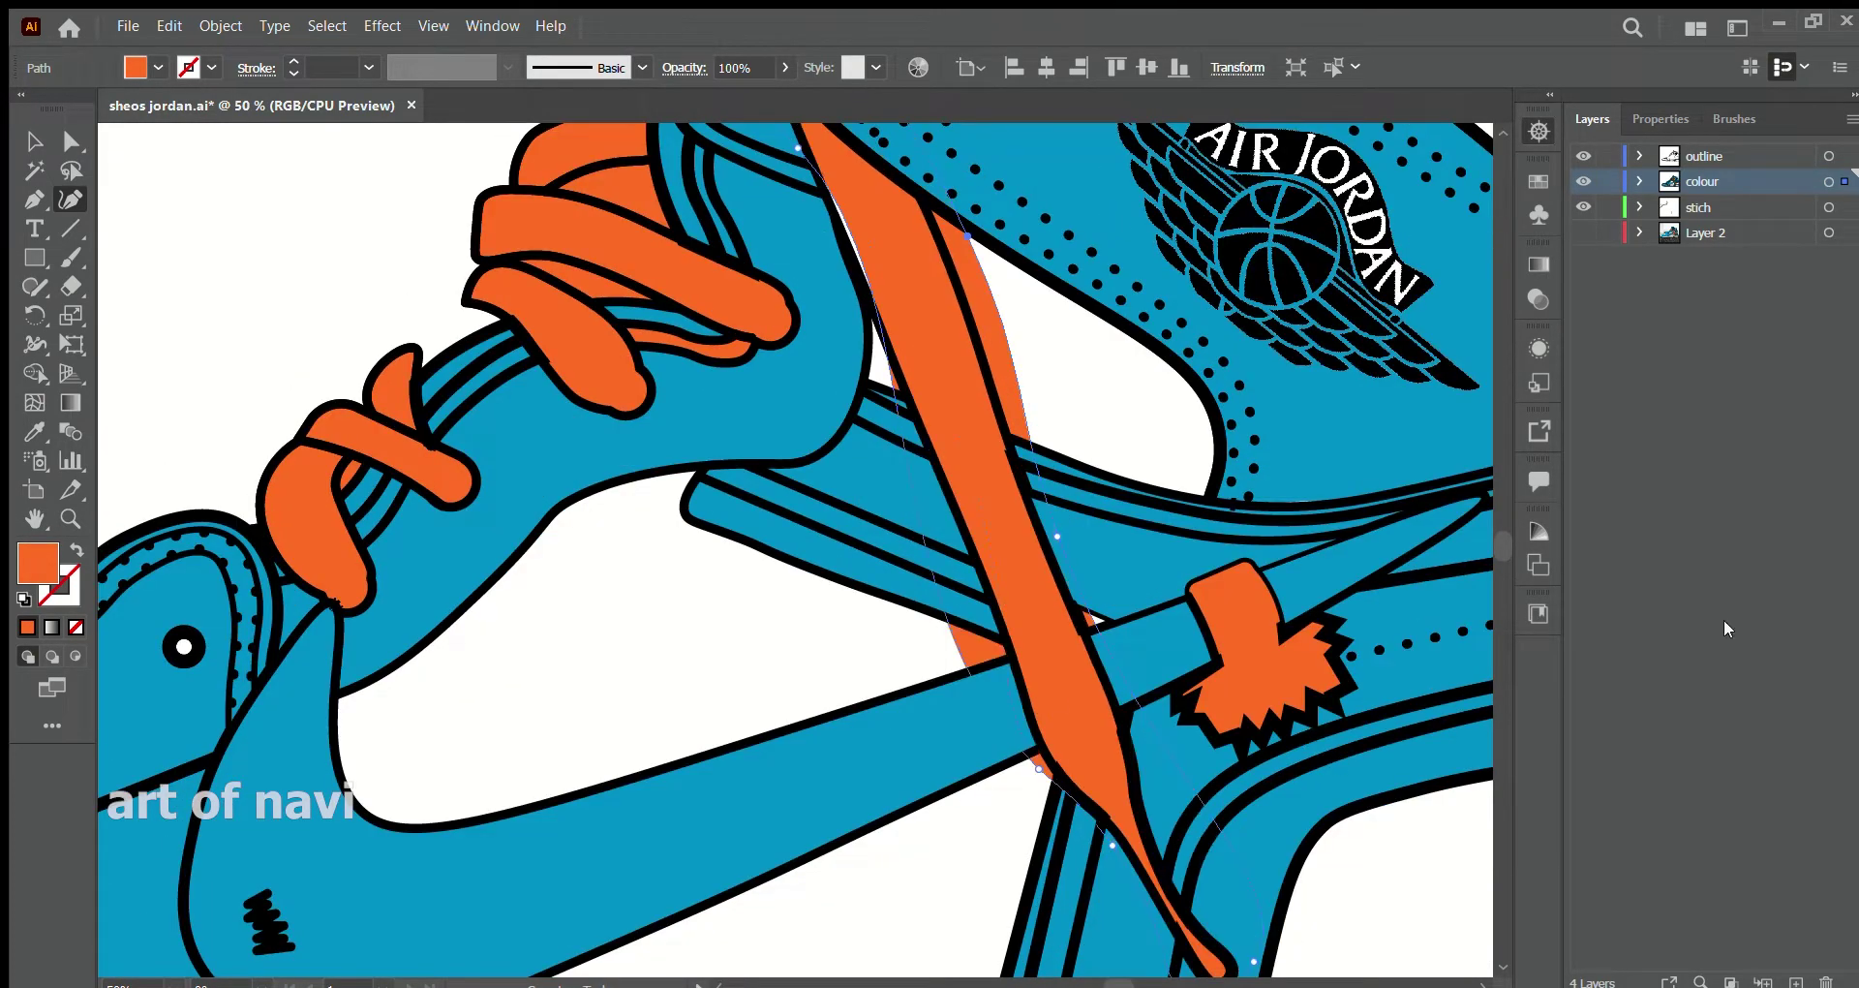
pyautogui.click(1111, 765)
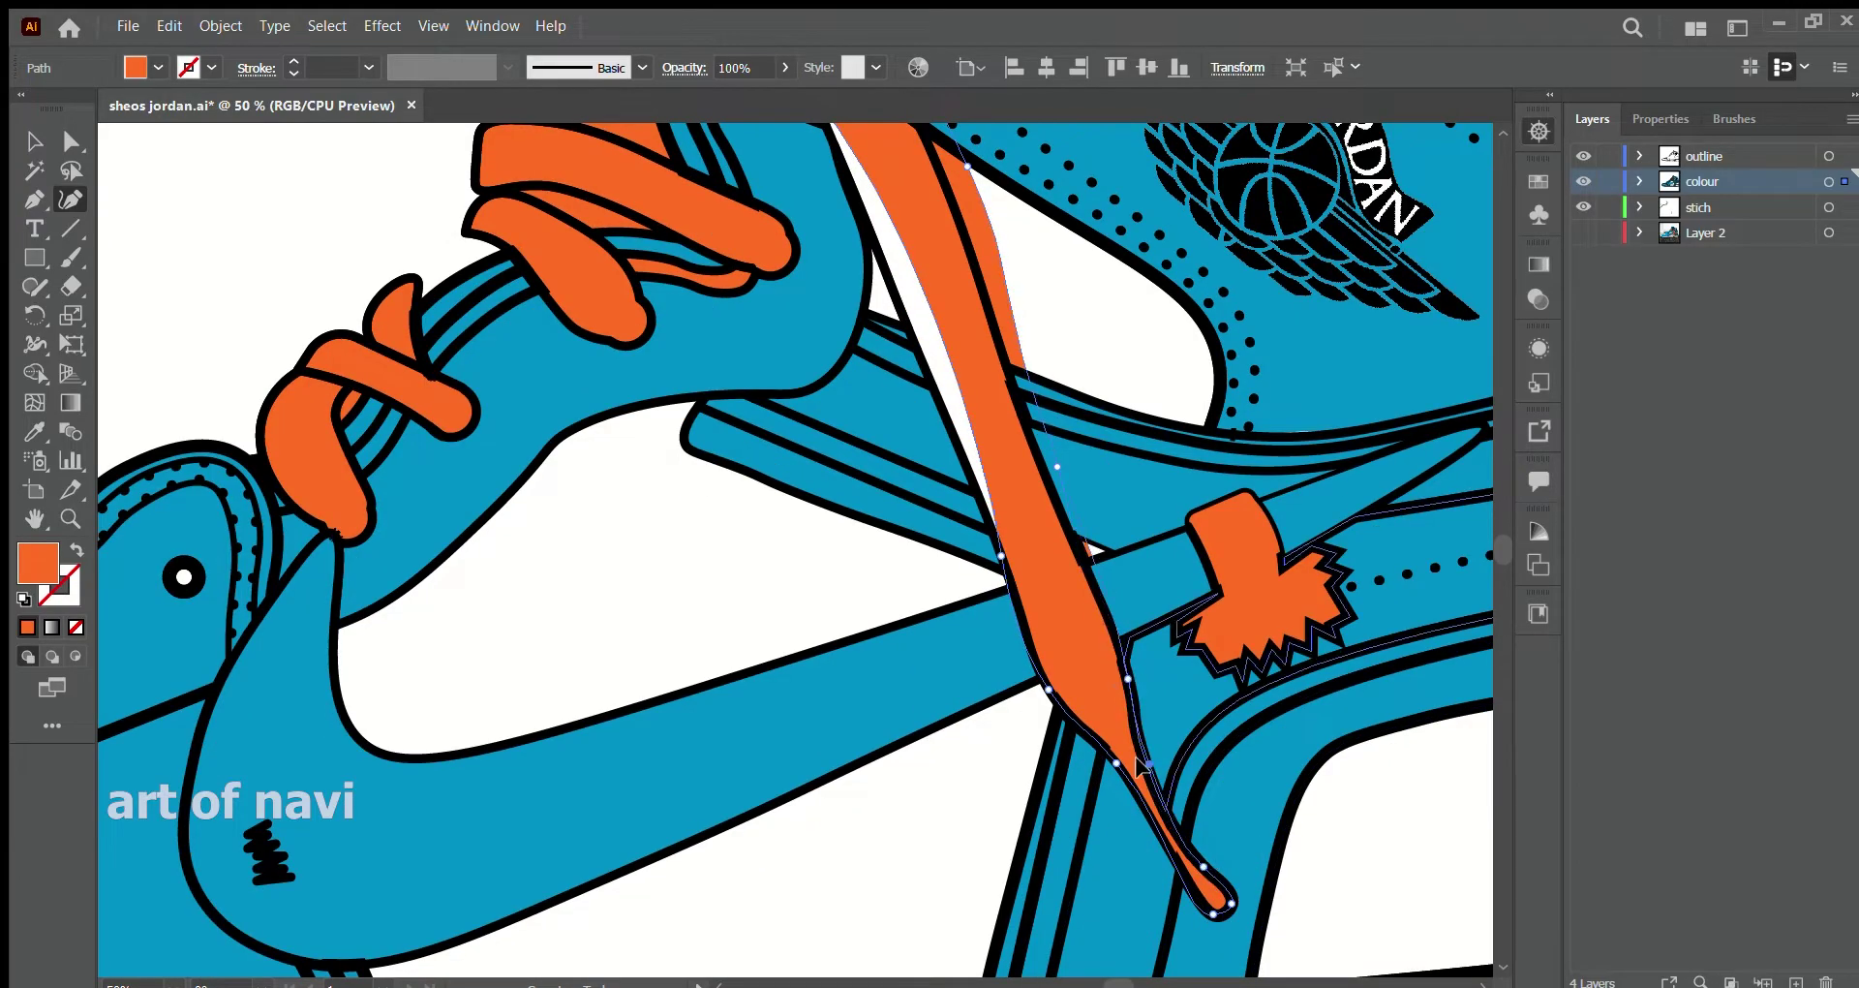
pyautogui.scroll(3, 905, 412)
pyautogui.scroll(3, 906, 411)
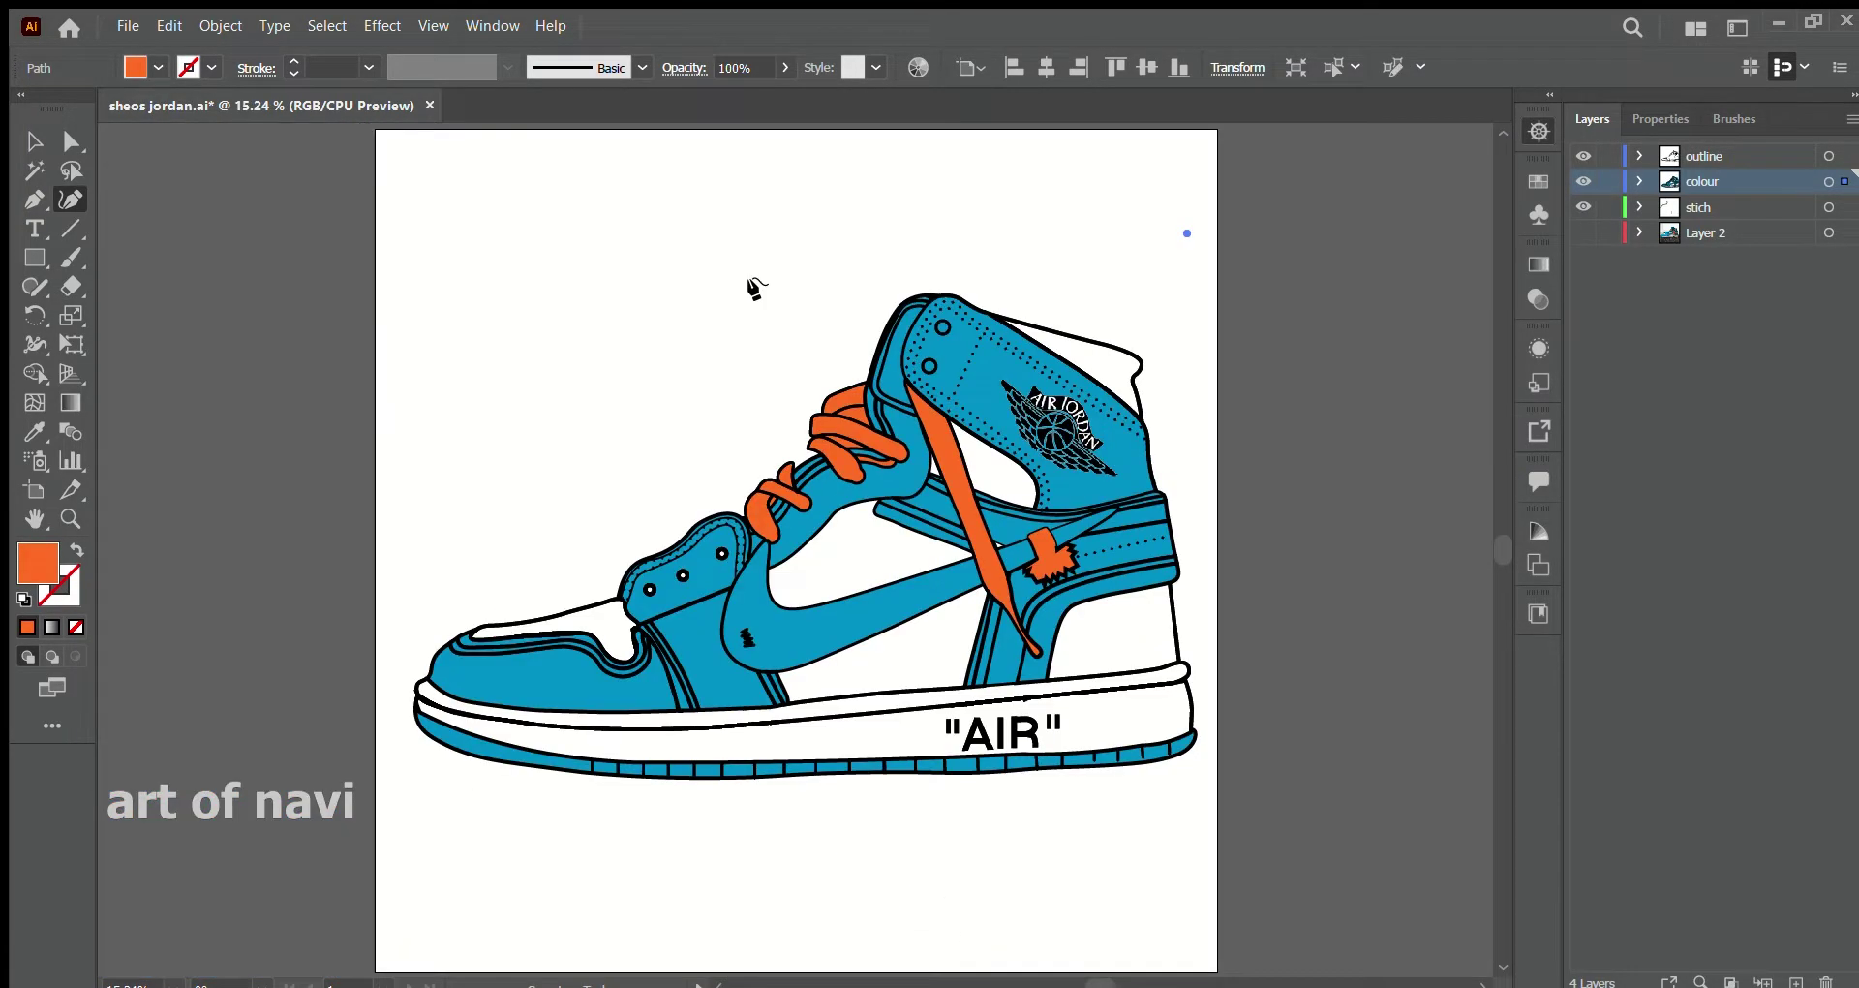
# - Compare the Jordan artwork with the nike.ai reference, toggling the blue recolouring on and off
pyautogui.hotkey('ctrl', 'a')
pyautogui.hotkey('ctrl', 'Tab')
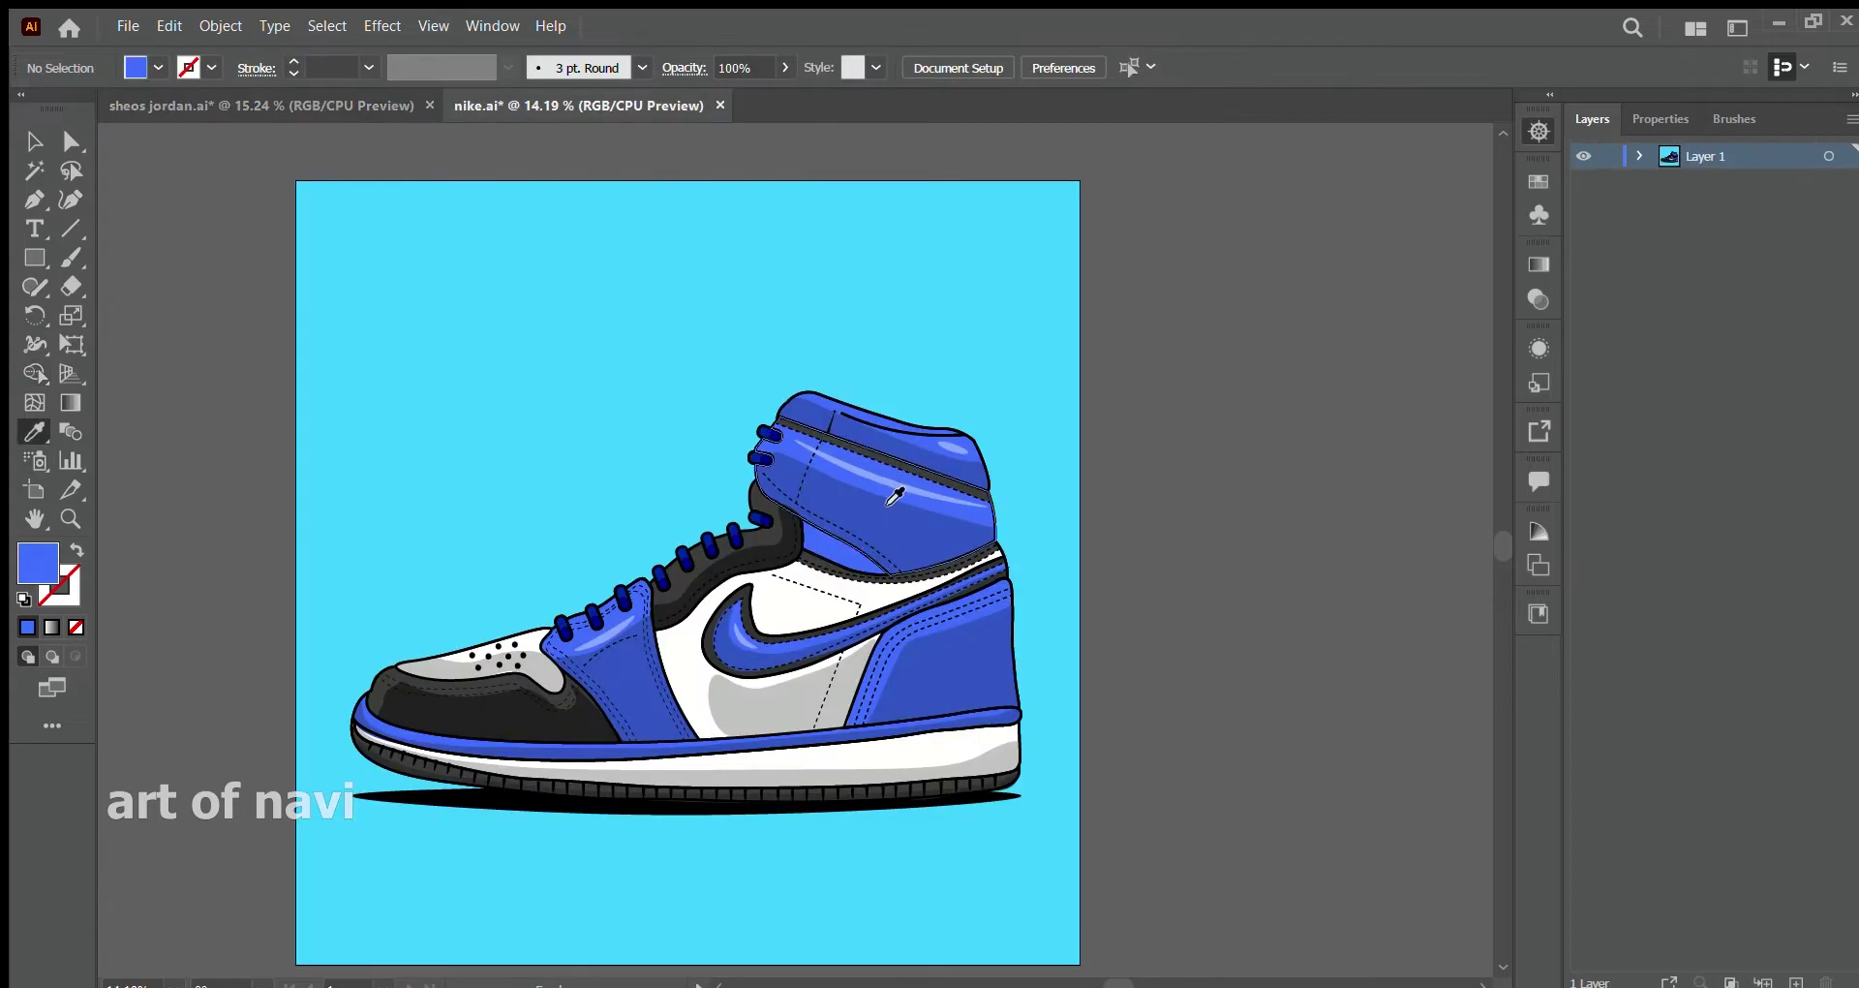
pyautogui.hotkey('ctrl', 'Tab')
pyautogui.hotkey('ctrl', 'Tab')
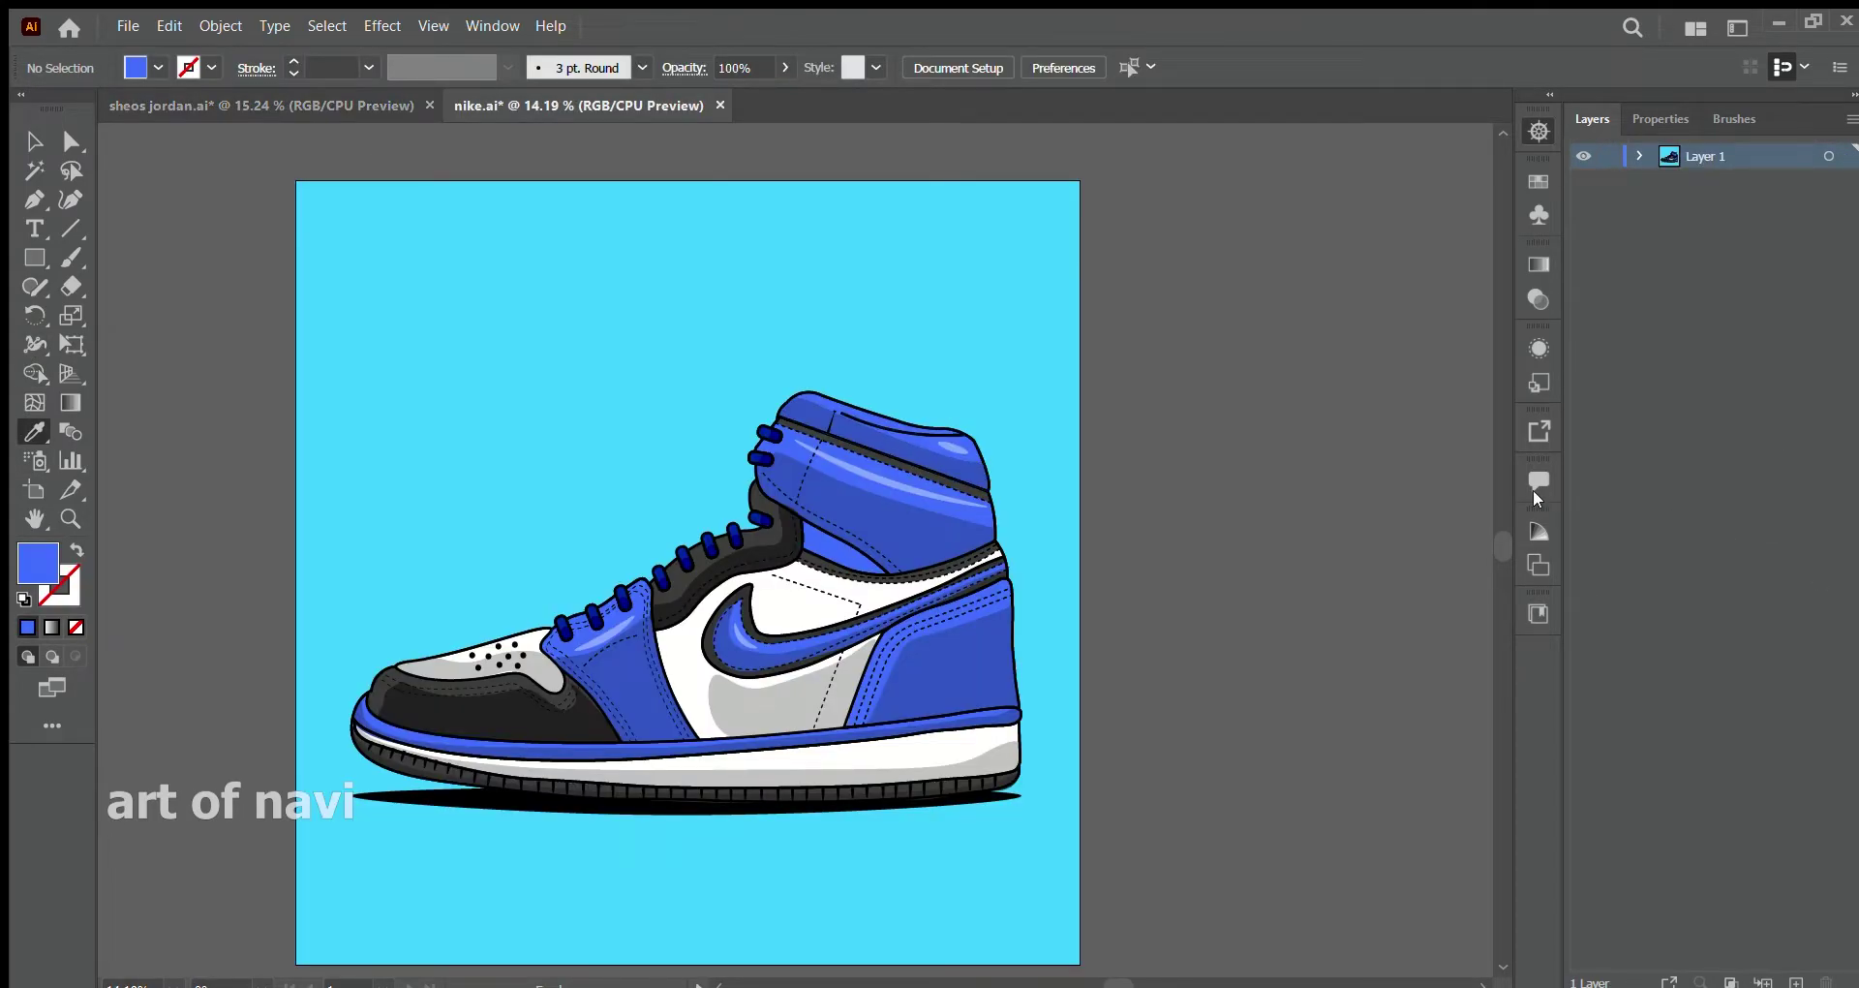
pyautogui.hotkey('ctrl', 'Tab')
pyautogui.hotkey('ctrl', 'Tab')
pyautogui.hotkey('ctrl', 'Tab')
pyautogui.hotkey('ctrl', 'z')
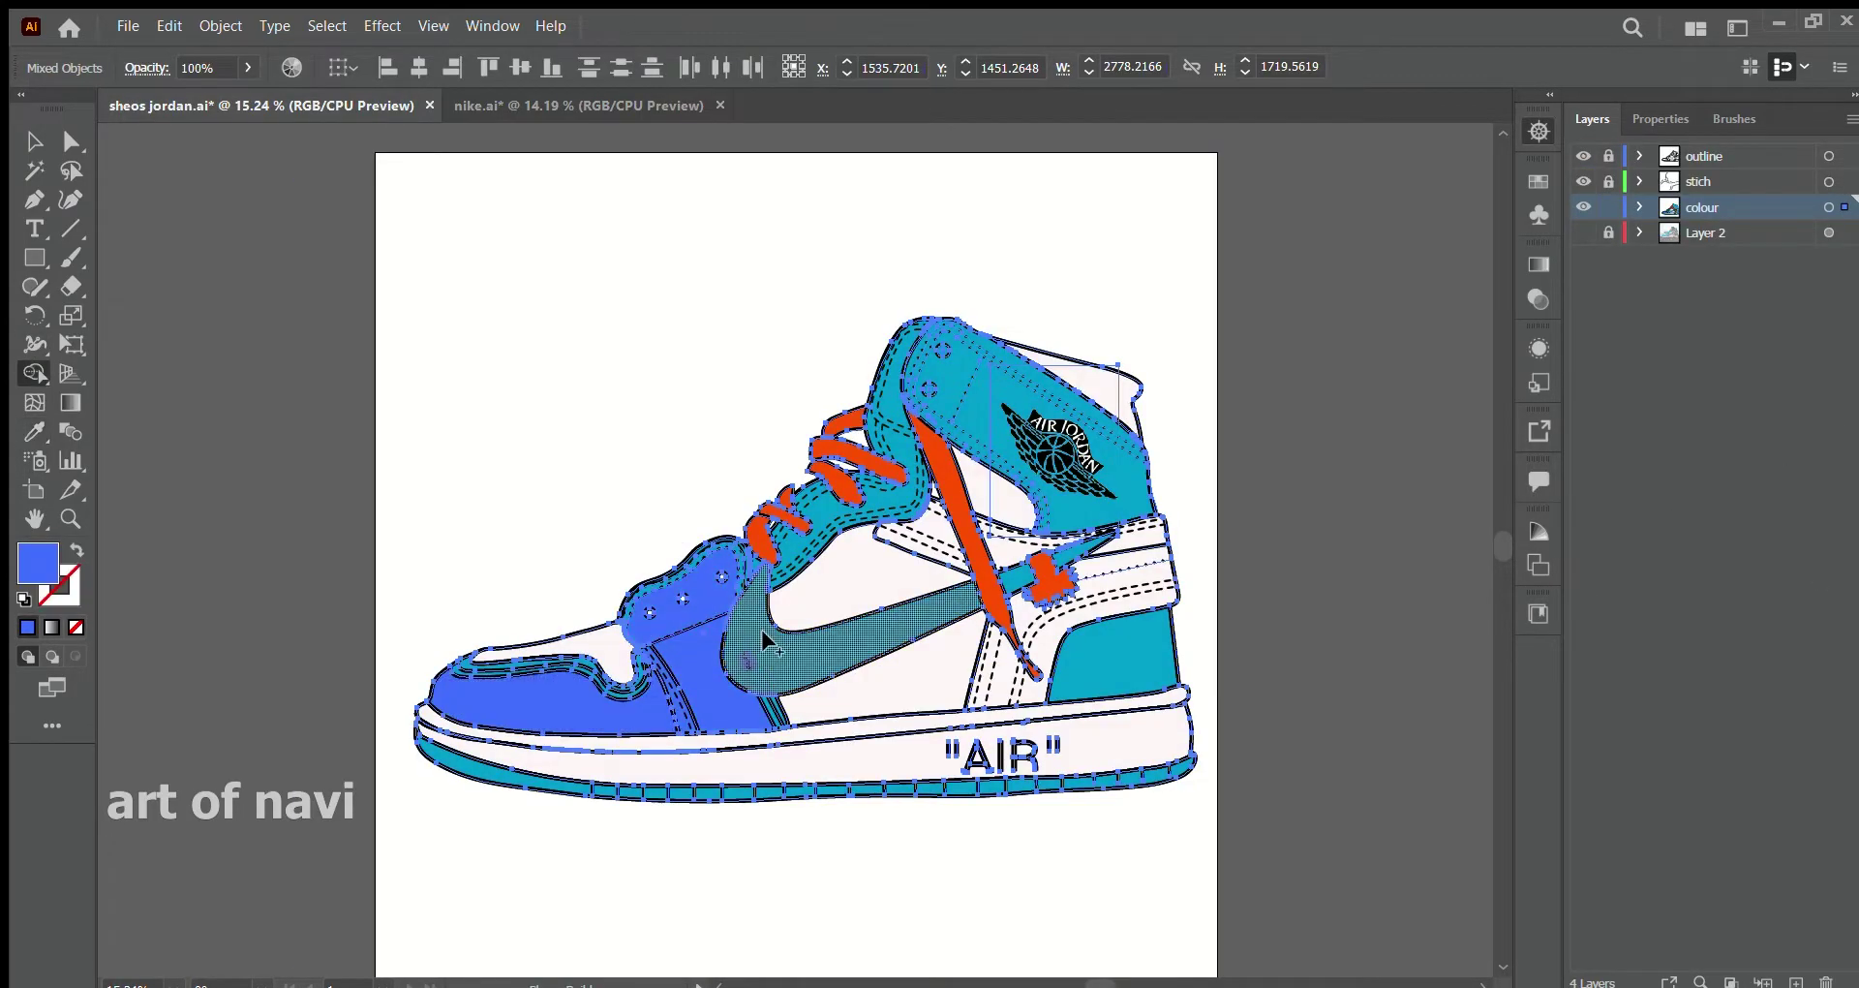
pyautogui.hotkey('ctrl', '=')
pyautogui.hotkey('ctrl', '=')
pyautogui.hotkey('ctrl', 'shift', 'z')
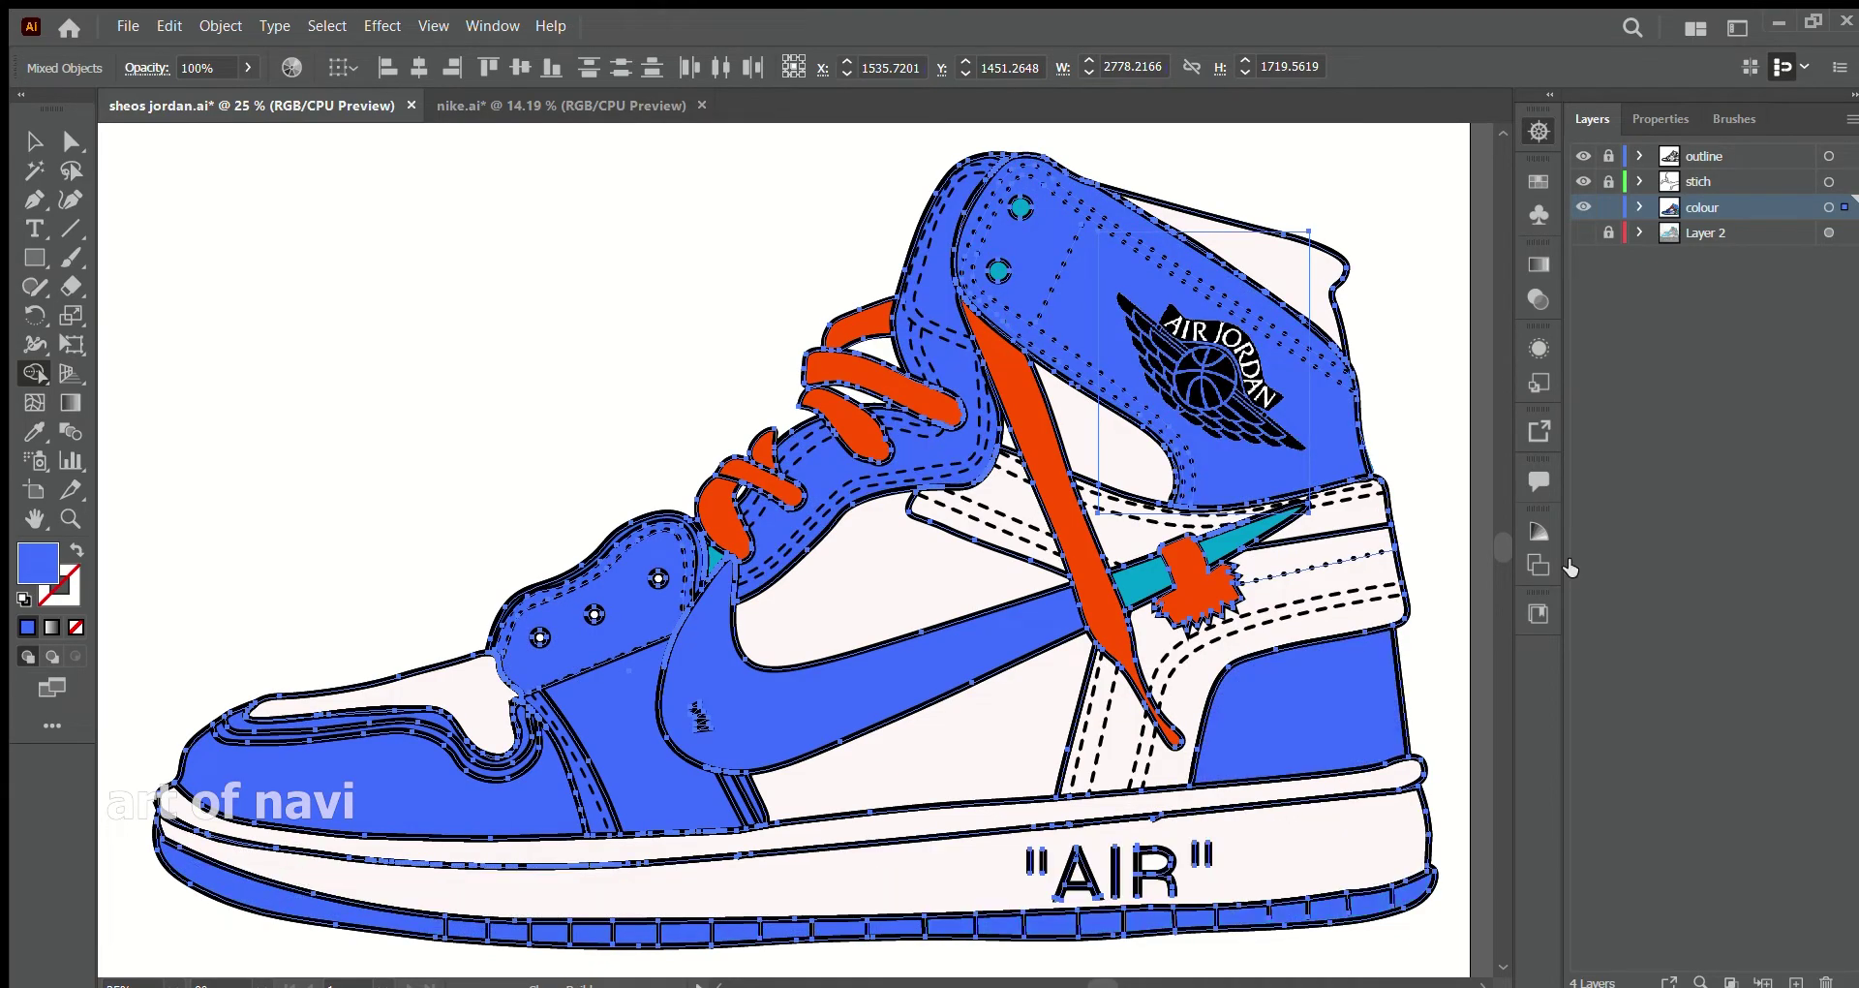
pyautogui.hotkey('ctrl', 'z')
pyautogui.hotkey('ctrl', '0')
pyautogui.hotkey('ctrl', 'shift', 'z')
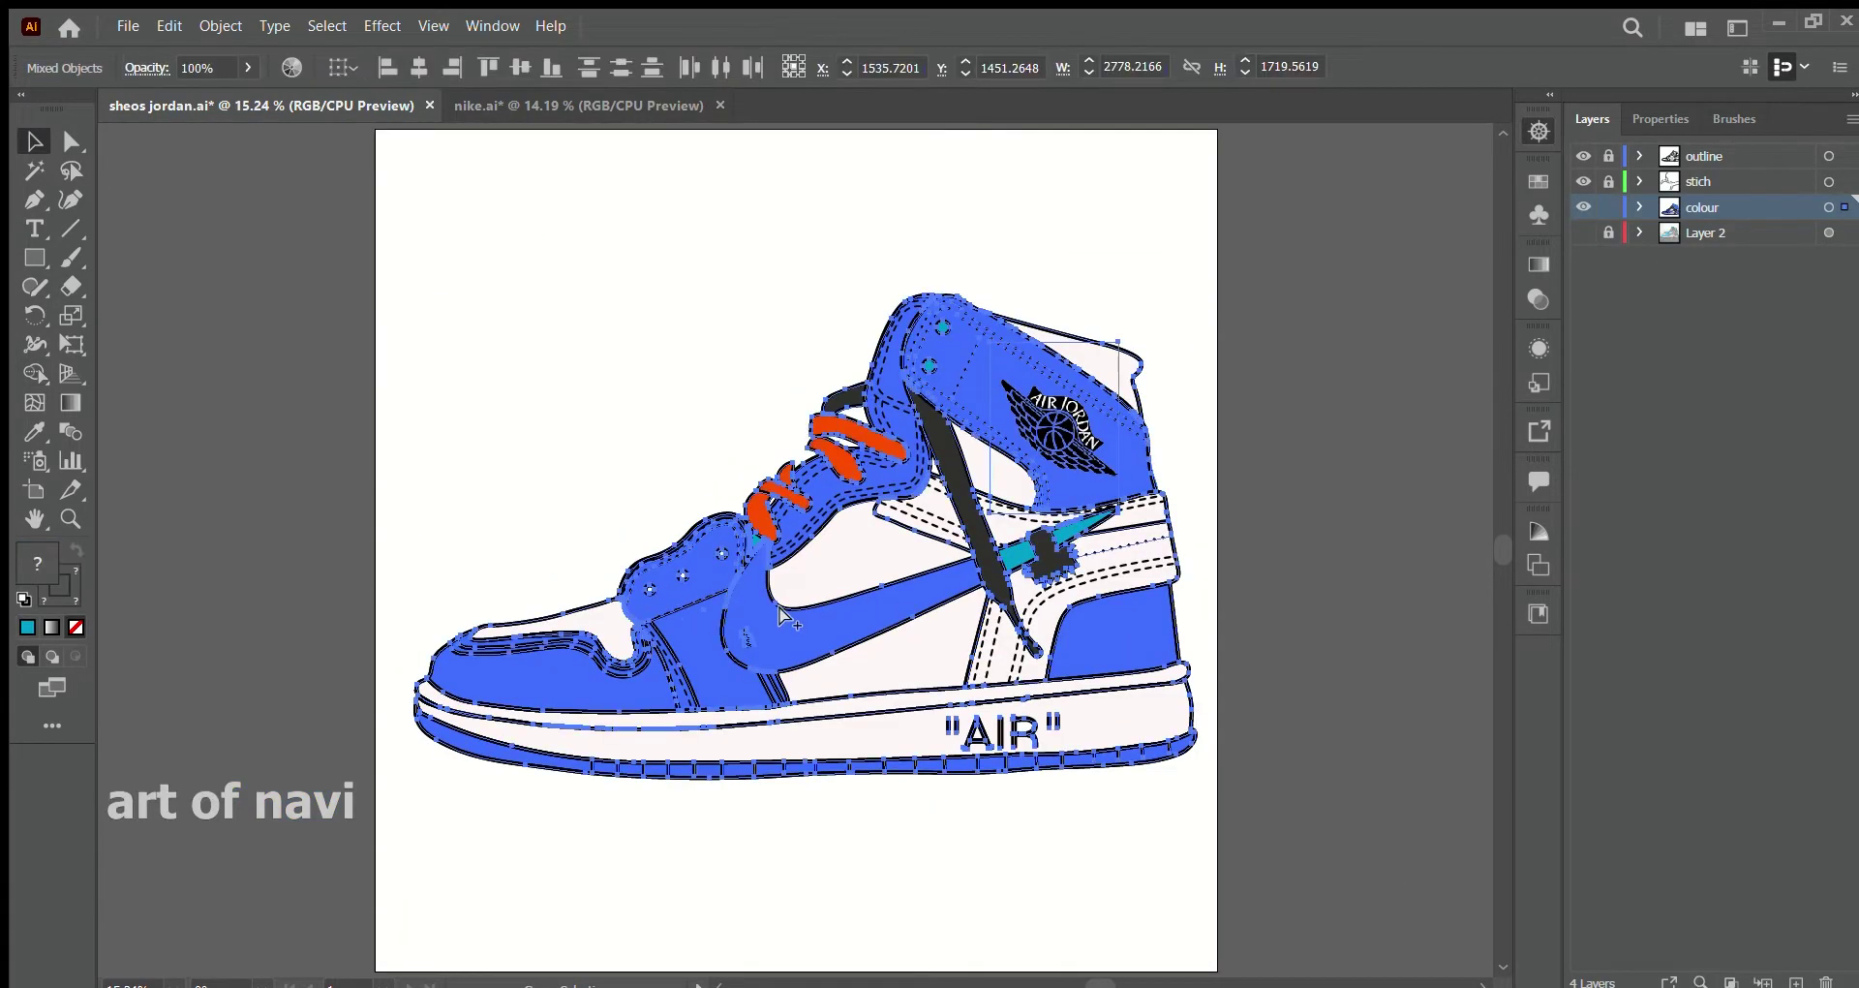
# - Eyedrop the reference blue onto the shoe and recolour the laces and strap red
pyautogui.press('i')
pyautogui.click(570, 688)
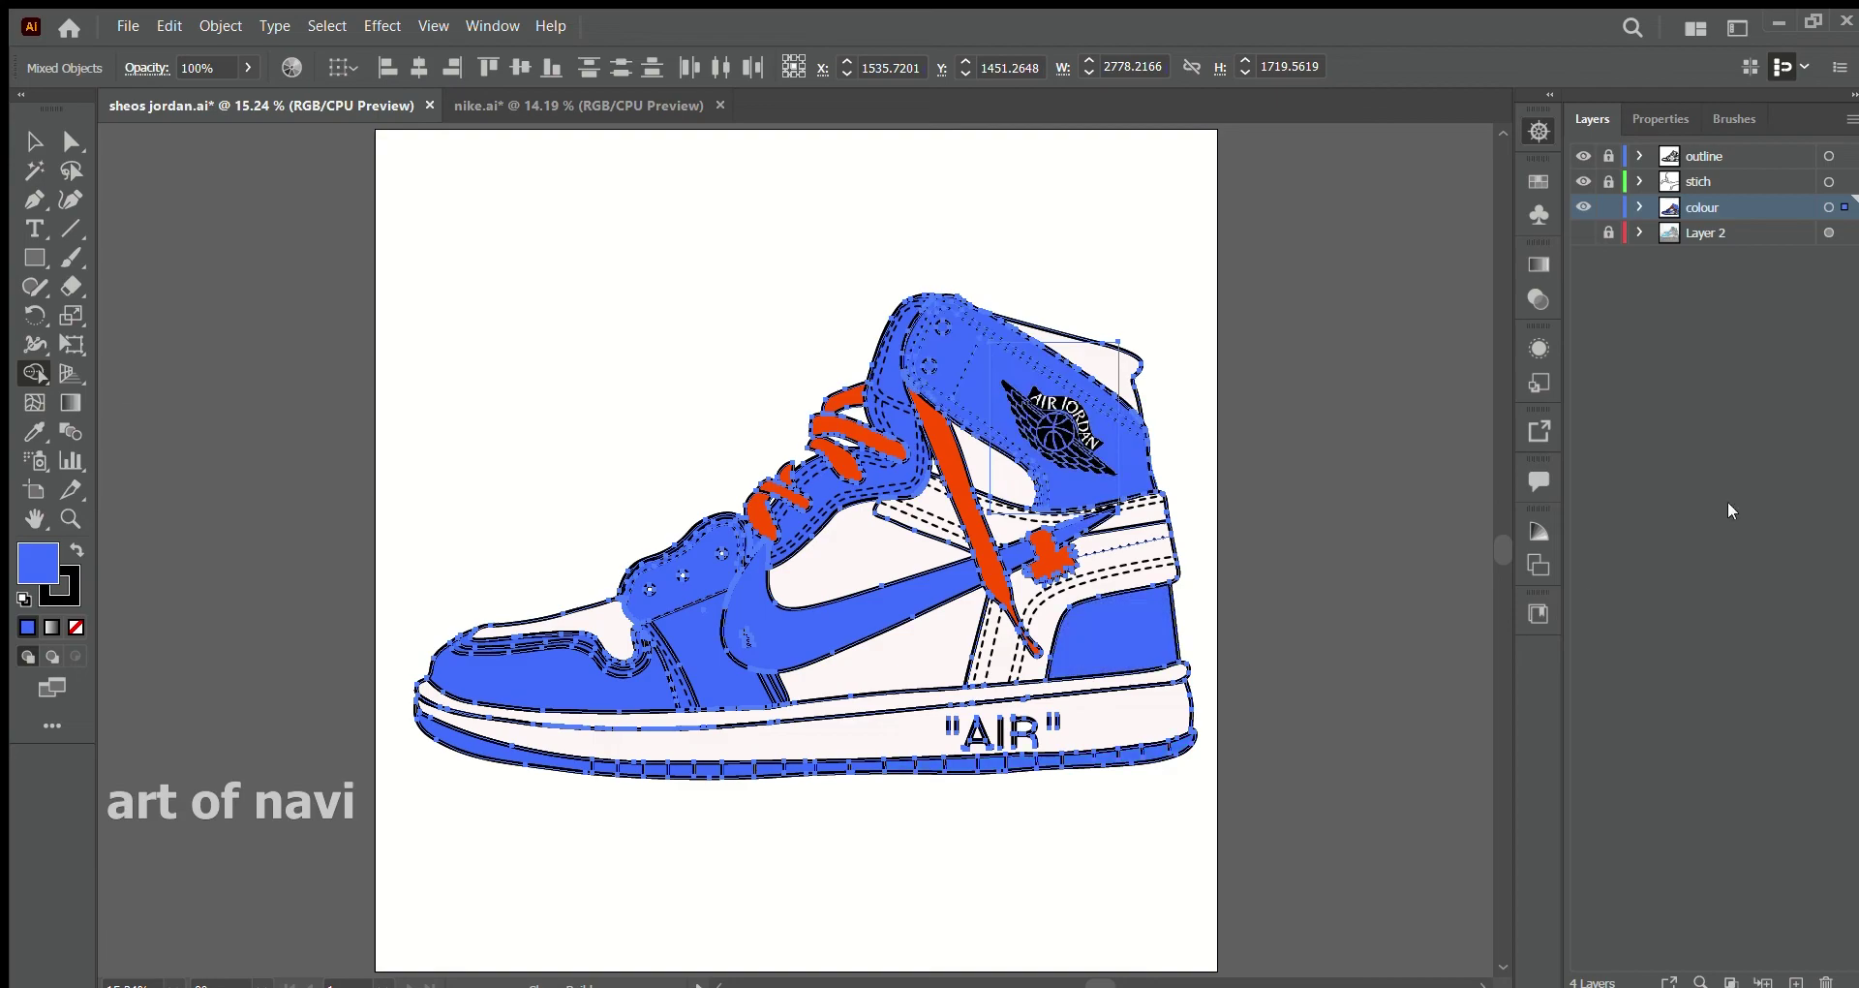
pyautogui.press('v')
pyautogui.click(1168, 397)
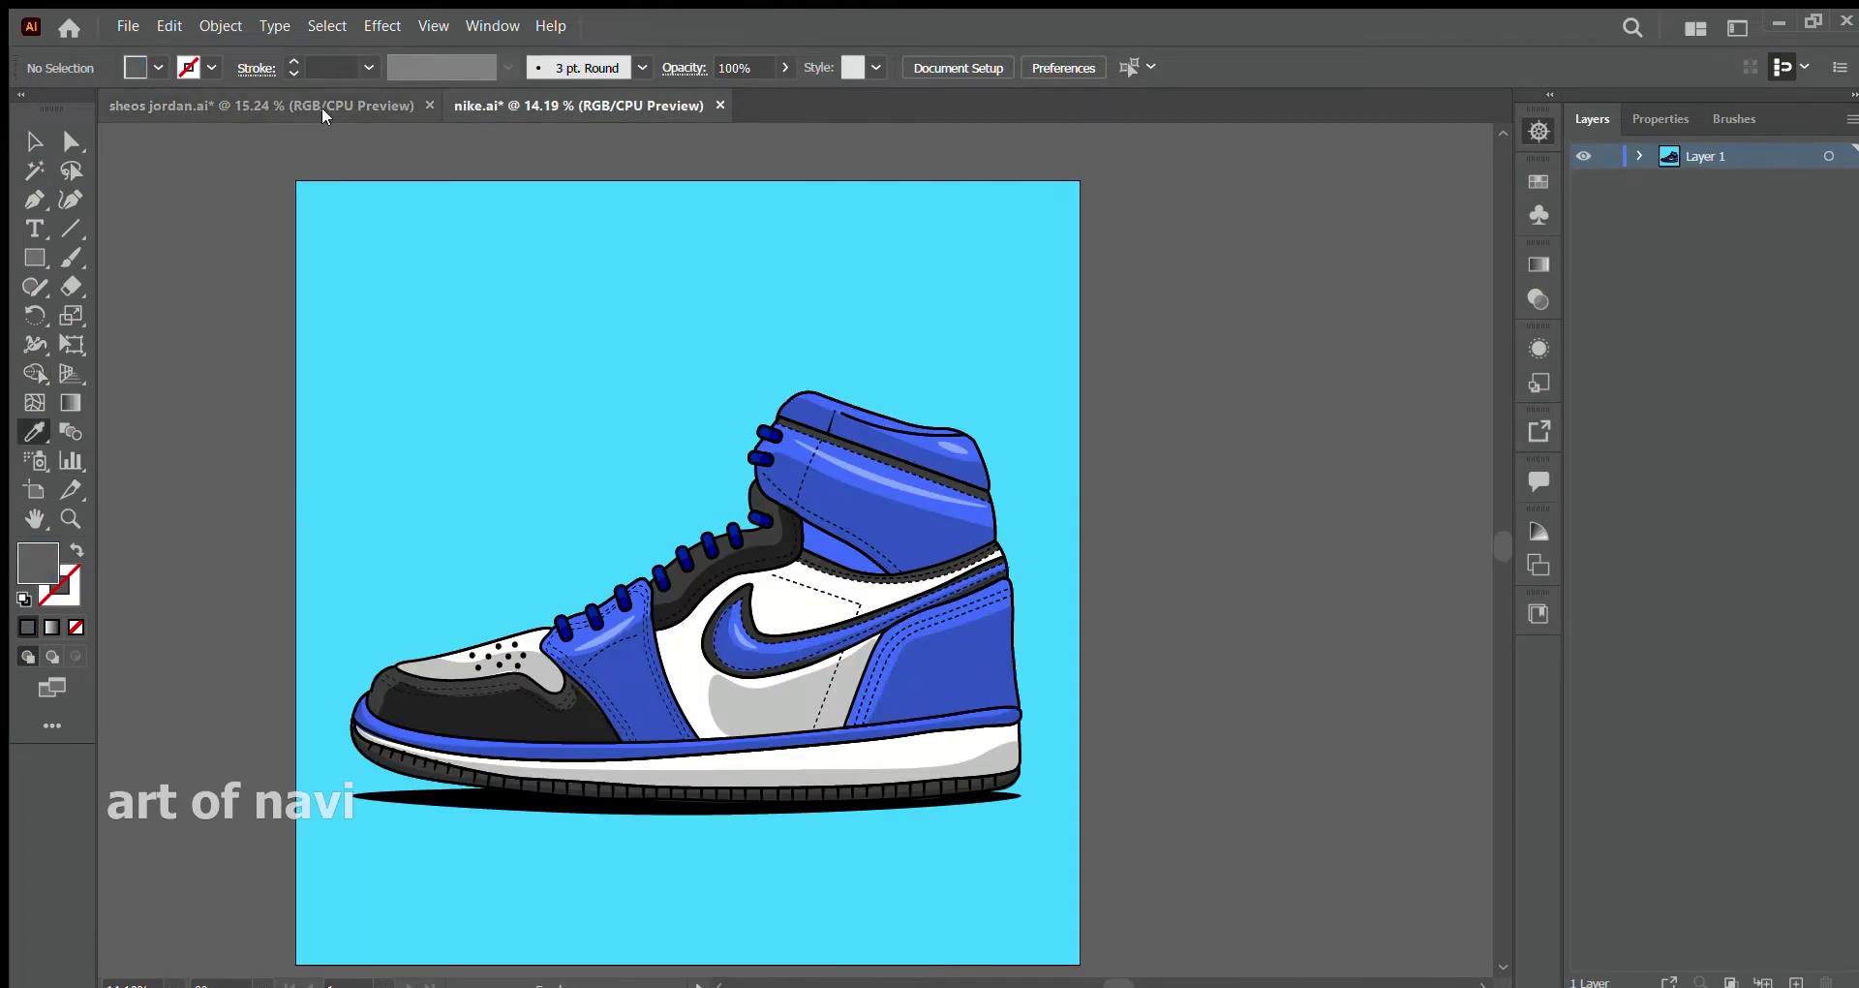
pyautogui.press('i')
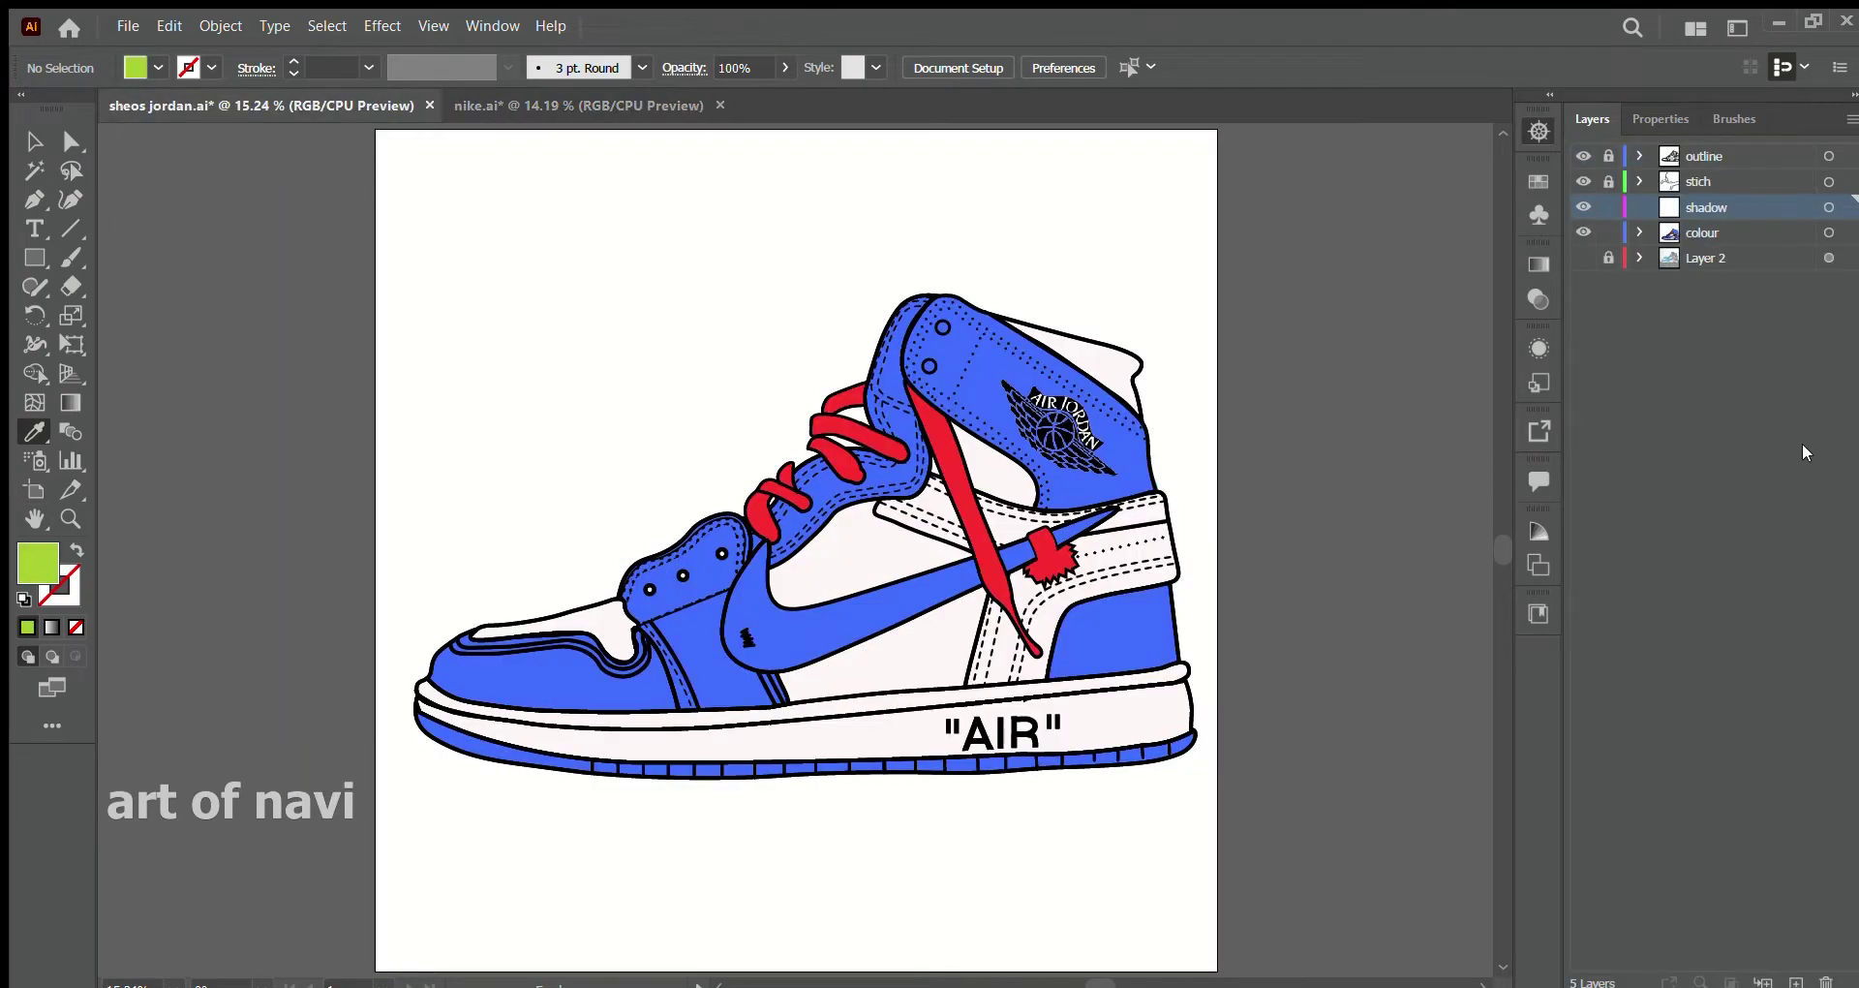
# - Draw a closed dark-blue shadow shape on the heel panel
pyautogui.click(1070, 637)
pyautogui.click(1056, 684)
pyautogui.click(1197, 663)
pyautogui.click(1183, 591)
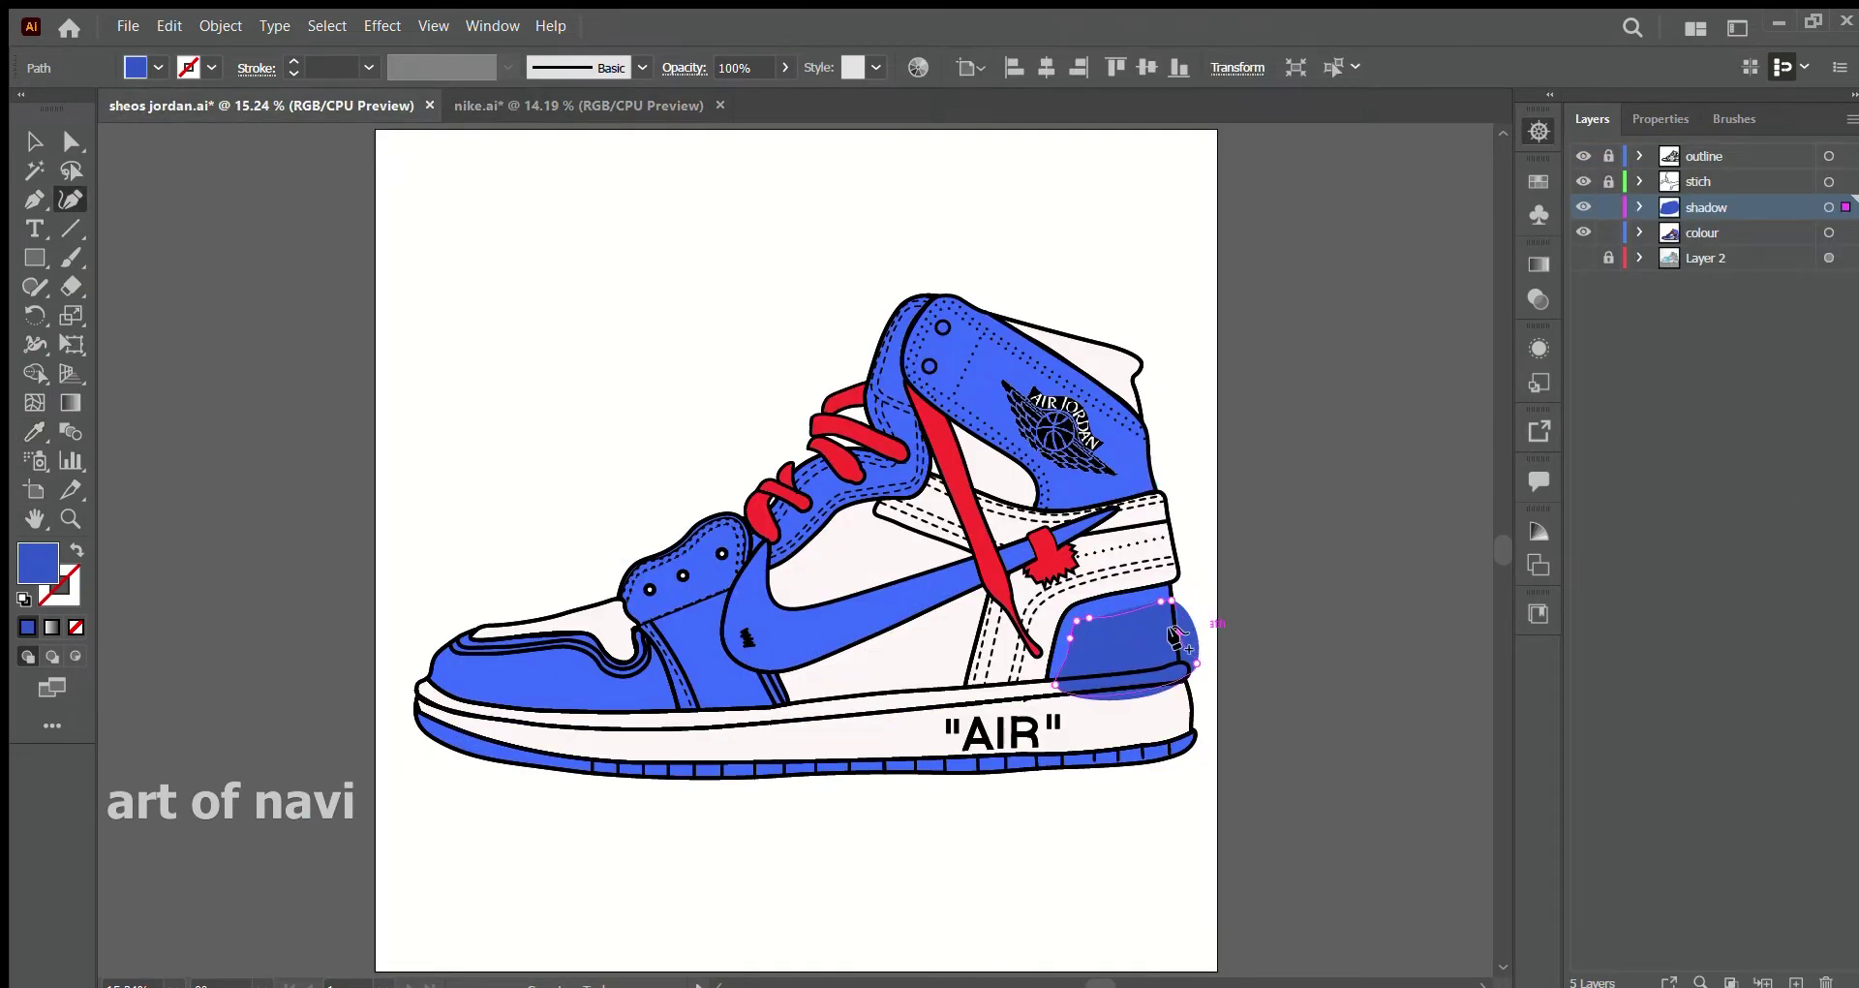
pyautogui.hotkey('ctrl', '+')
pyautogui.hotkey('ctrl', '+')
pyautogui.hotkey('ctrl', '+')
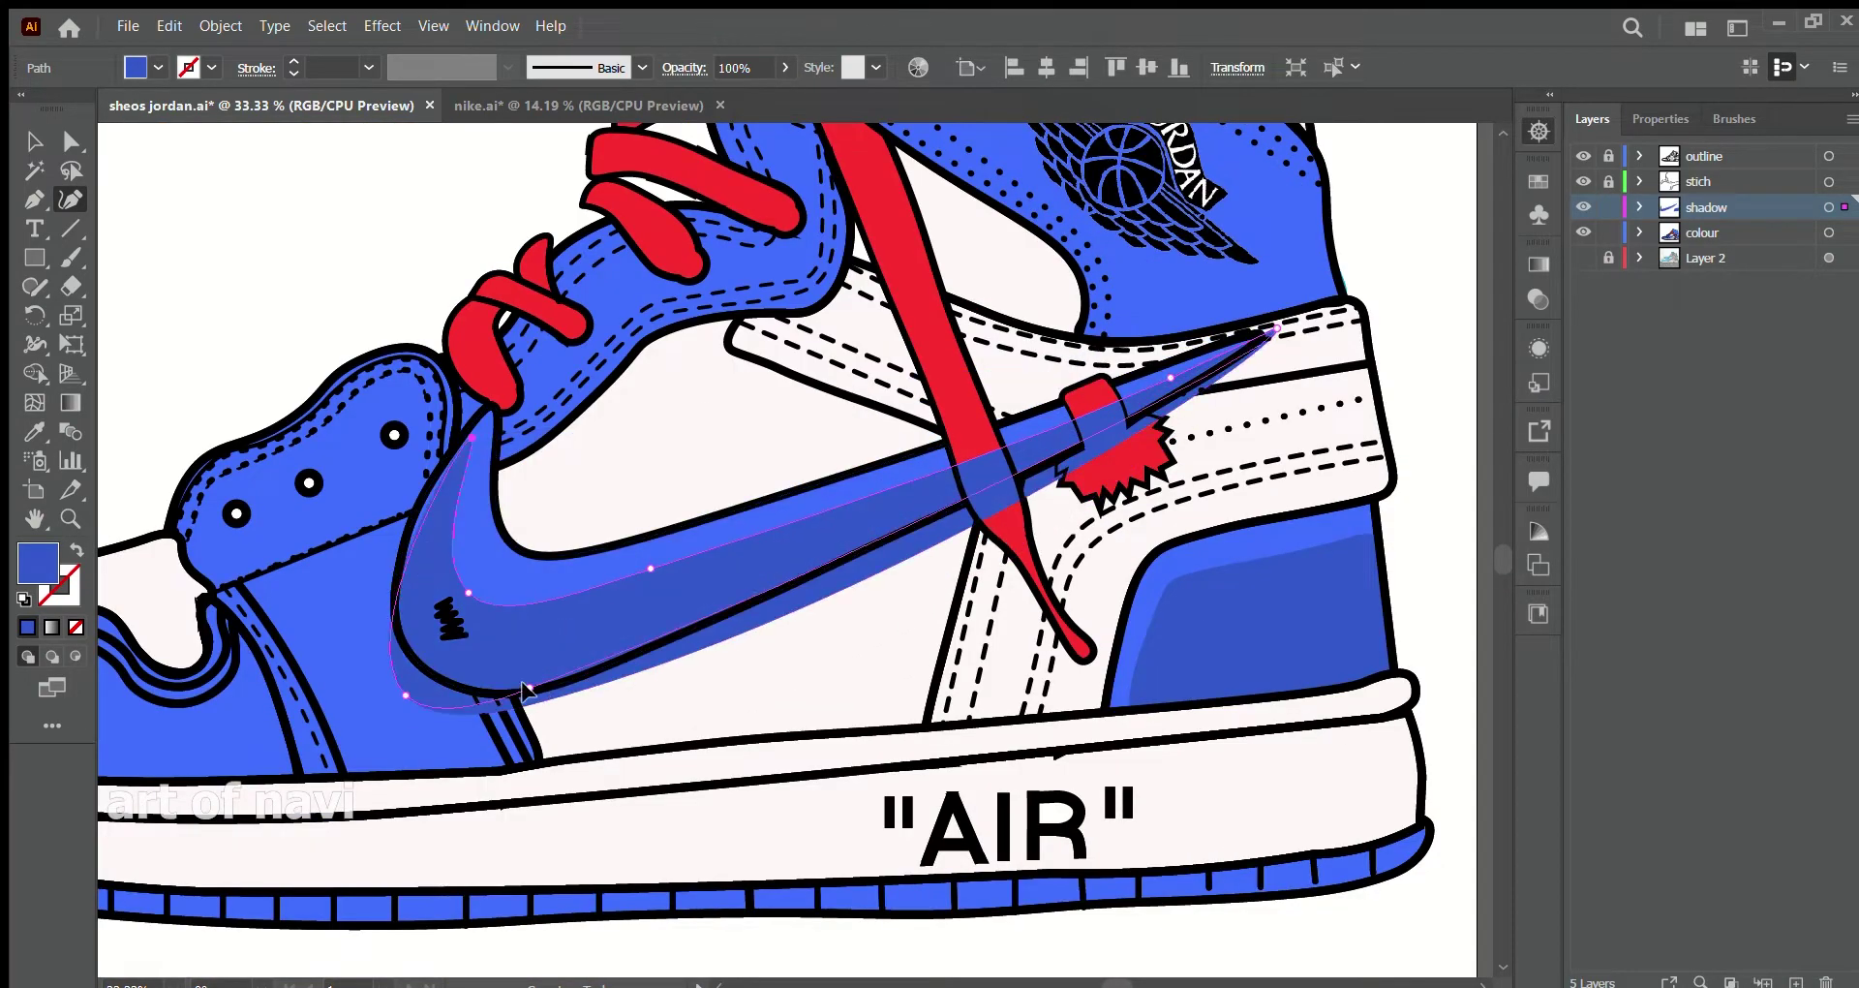
# - Trace the swoosh shadow's lower edge and select it with the overlapping lace pieces
pyautogui.click(528, 690)
pyautogui.click(759, 599)
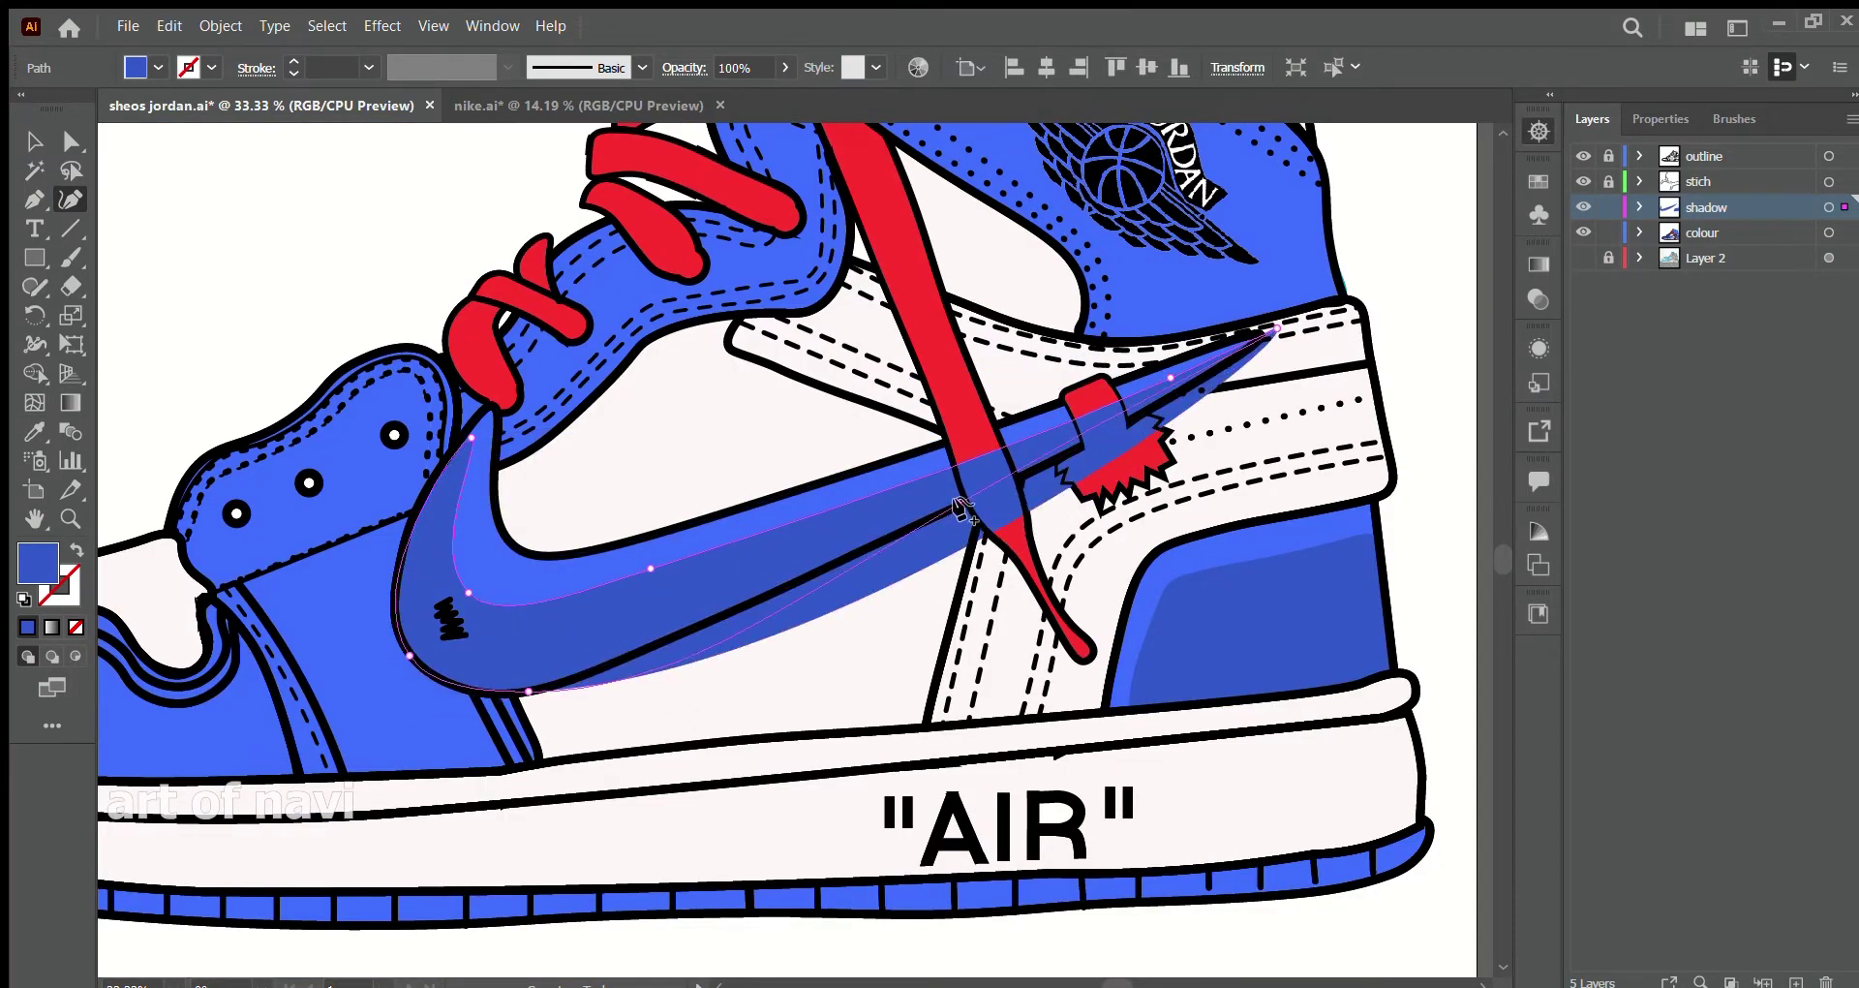
pyautogui.click(970, 507)
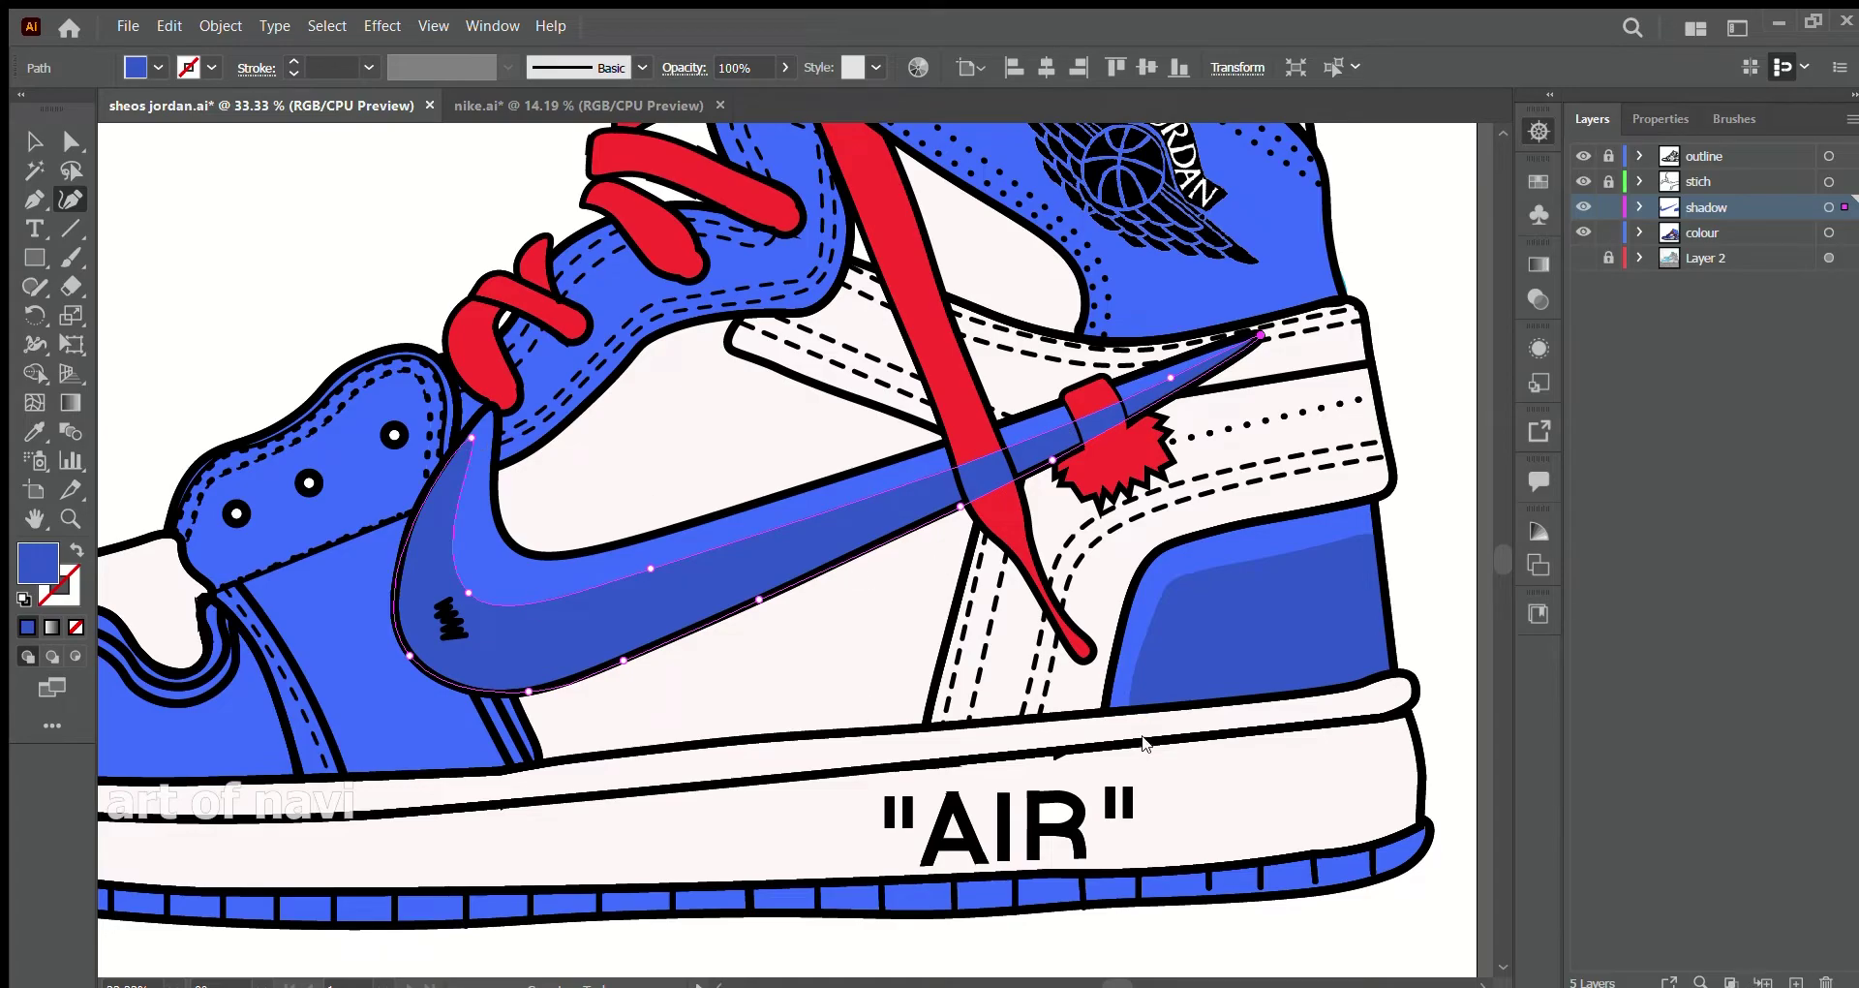
pyautogui.press('v')
pyautogui.moveTo(394, 340); pyautogui.dragTo(1246, 726)
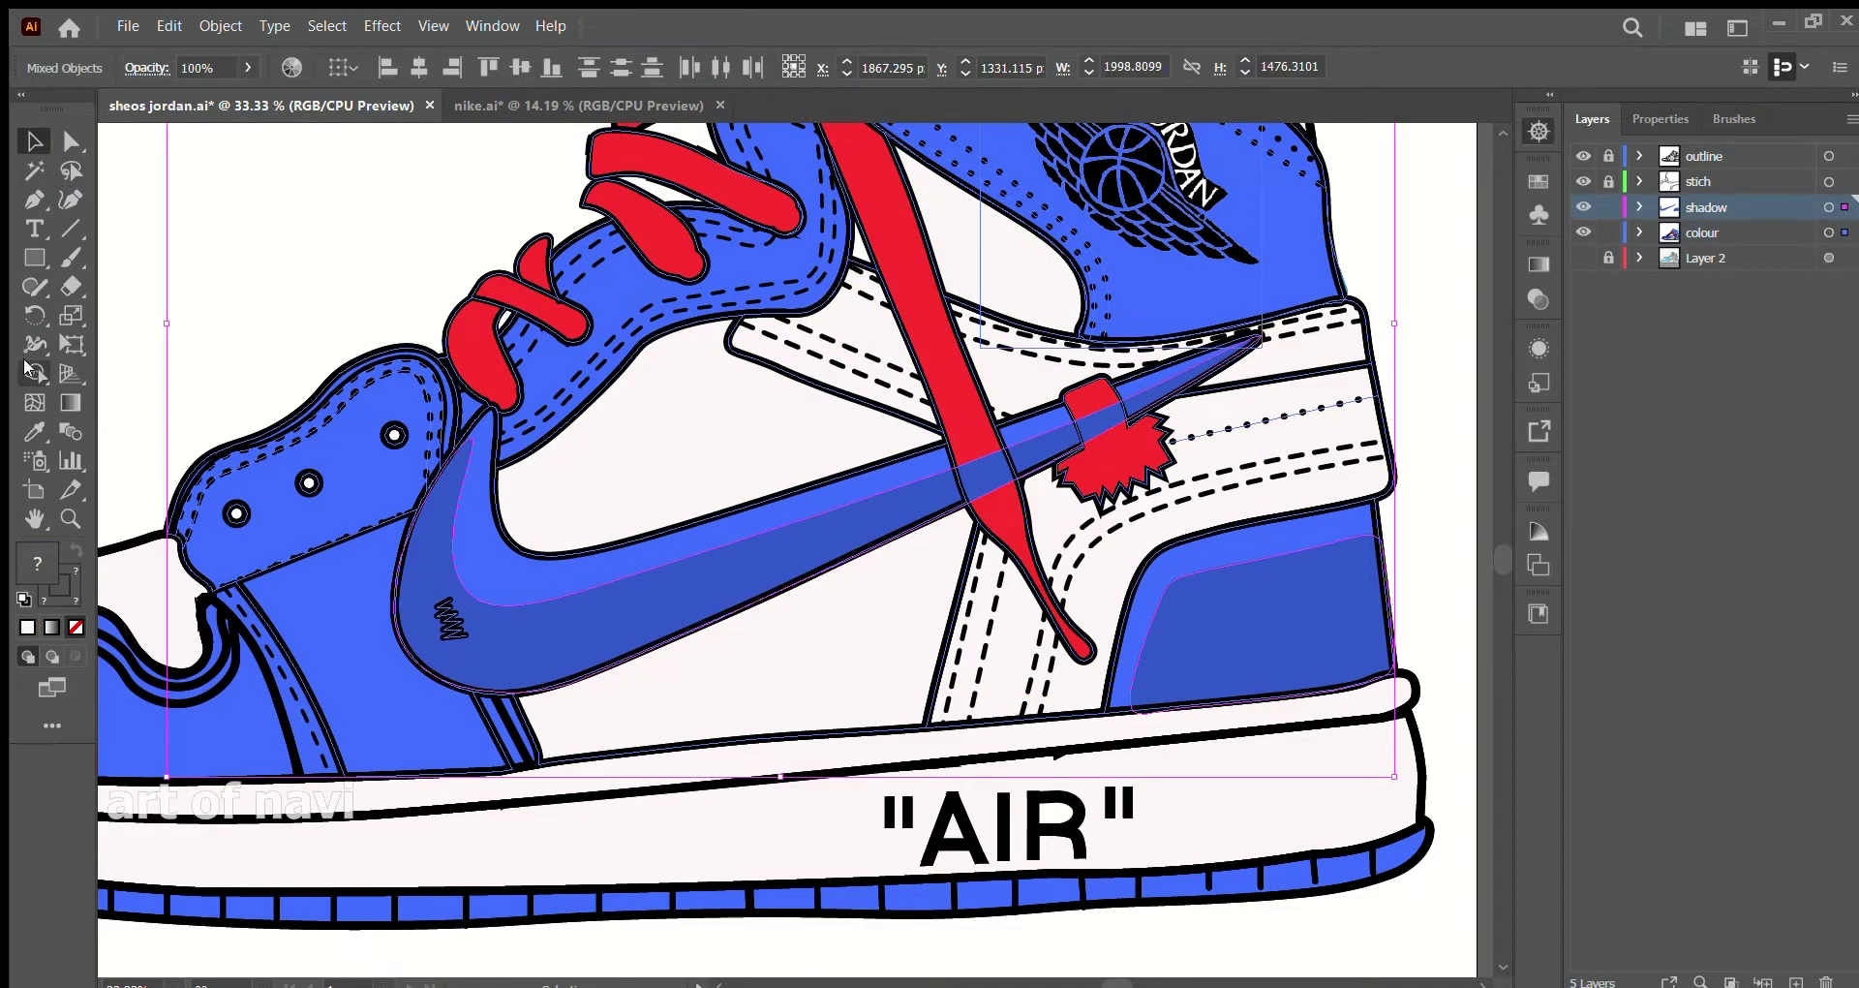
pyautogui.click(34, 372)
pyautogui.click(1036, 571)
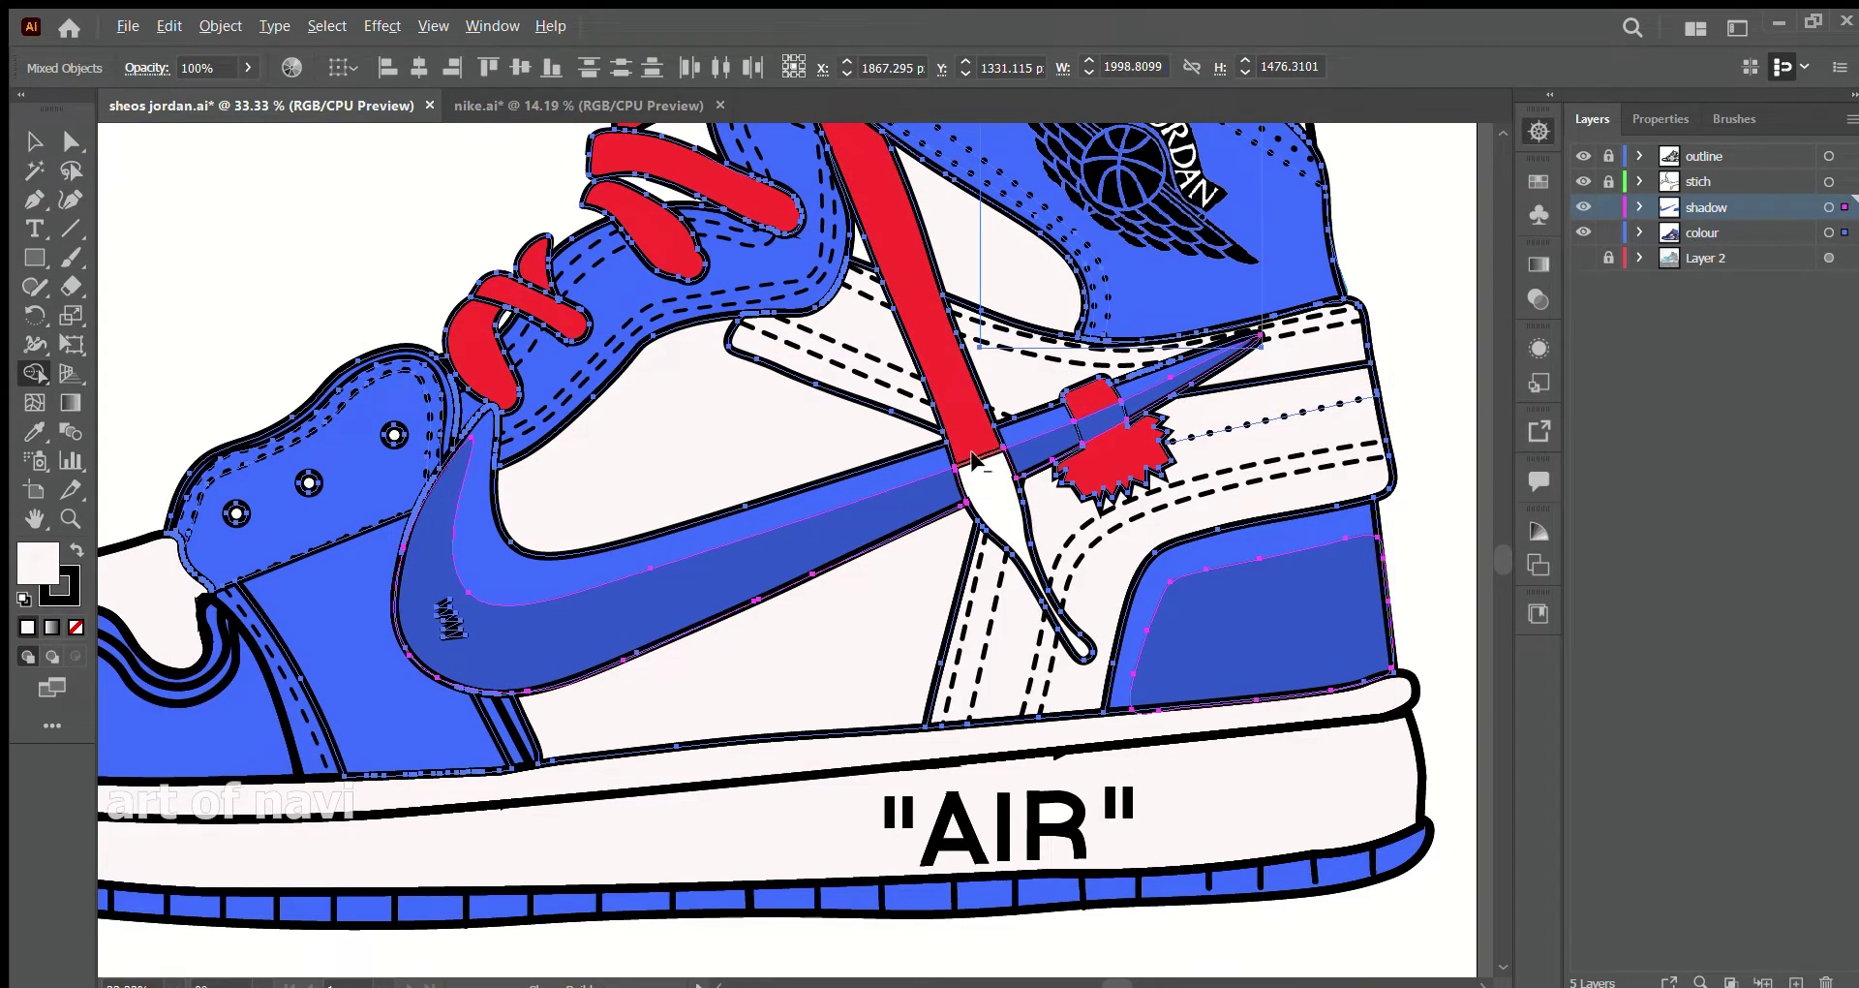
pyautogui.keyDown('alt'); pyautogui.click(1100, 415); pyautogui.keyUp('alt')
# - Trim the swoosh shadow at the lace and add a shadow on the swoosh tip beyond it
pyautogui.hotkey('shift', '`')
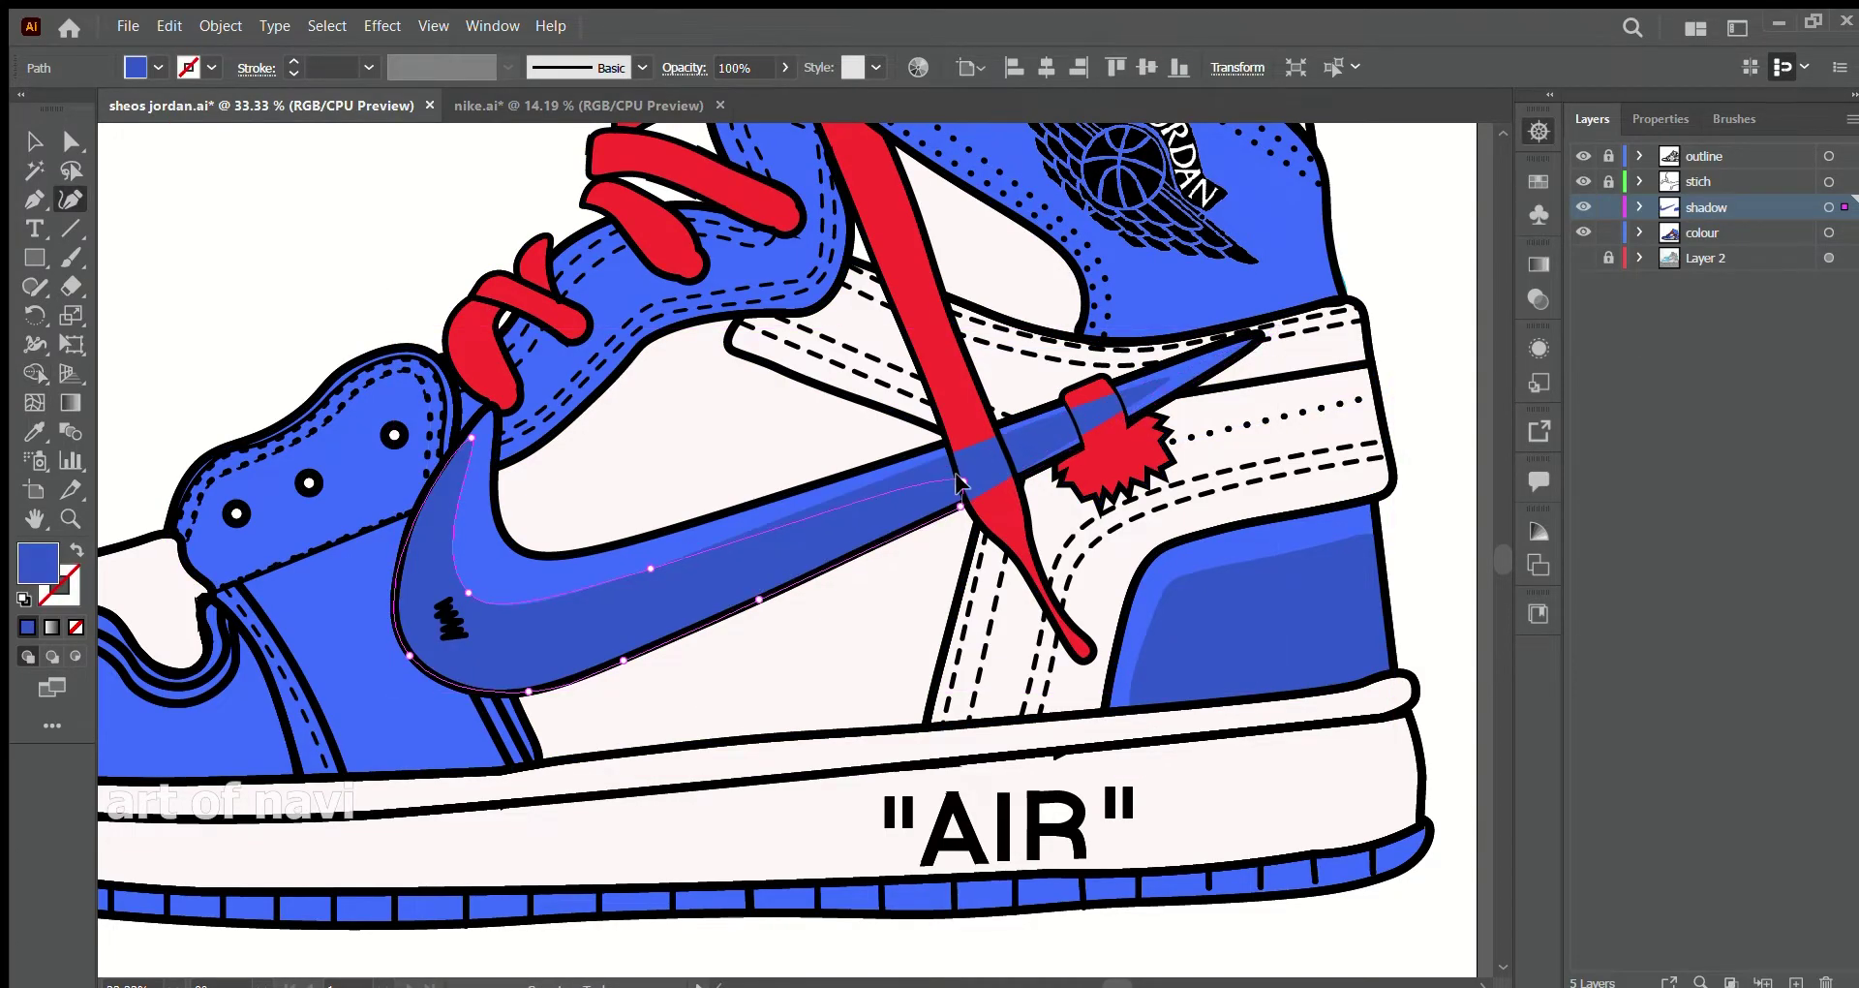
pyautogui.click(957, 479)
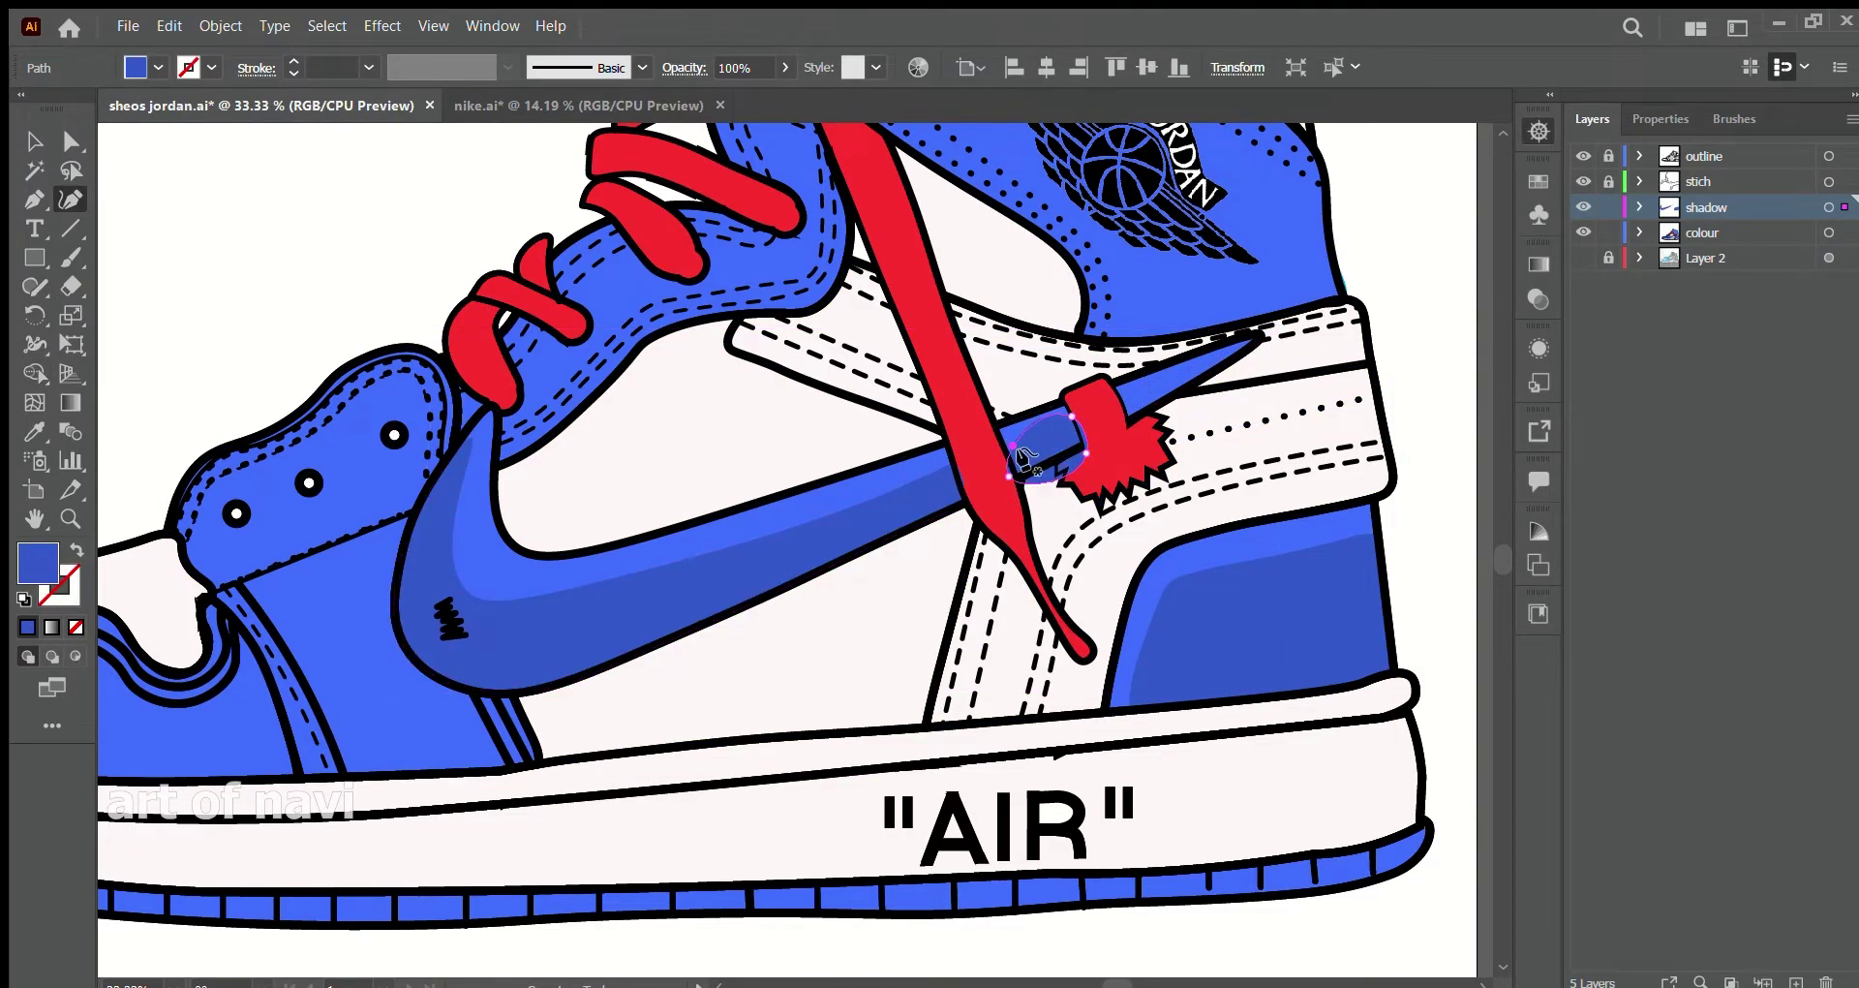
pyautogui.hotkey('ctrl', '+')
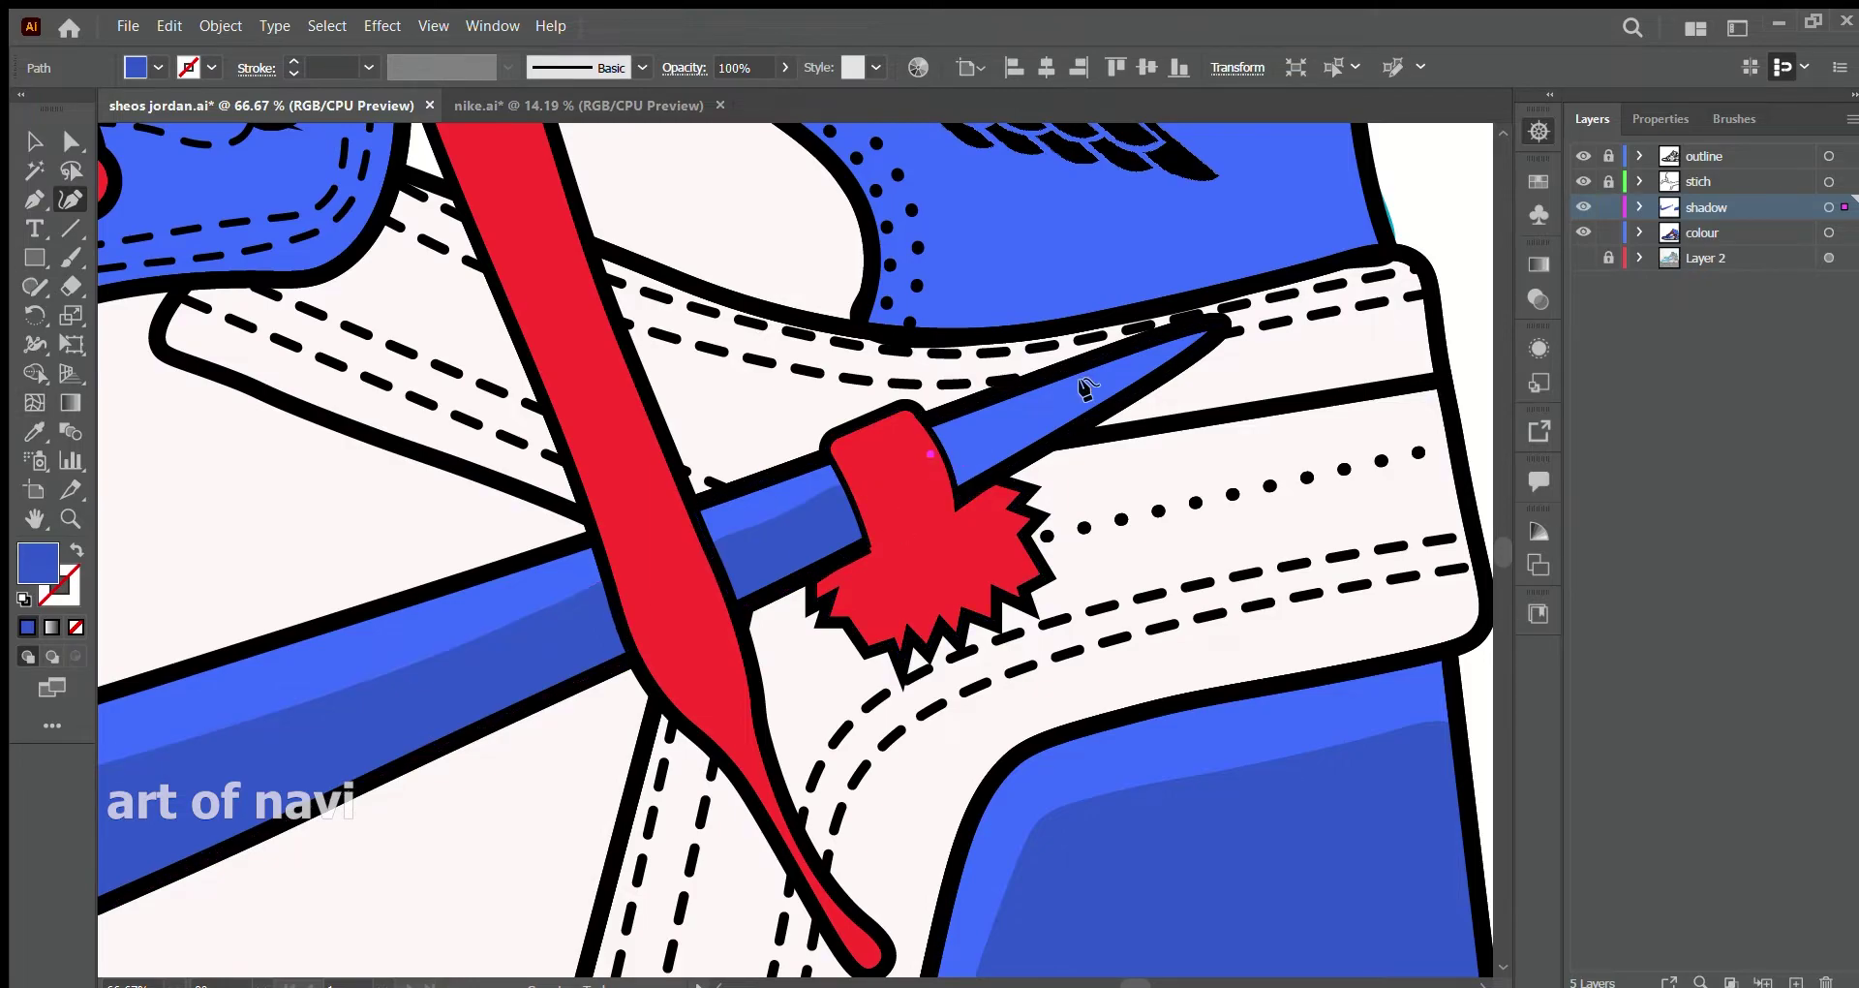
pyautogui.click(1210, 327)
pyautogui.click(956, 489)
# - Draw a closed dark-blue shadow around the top of the ankle collar
pyautogui.hotkey('ctrl', '0')
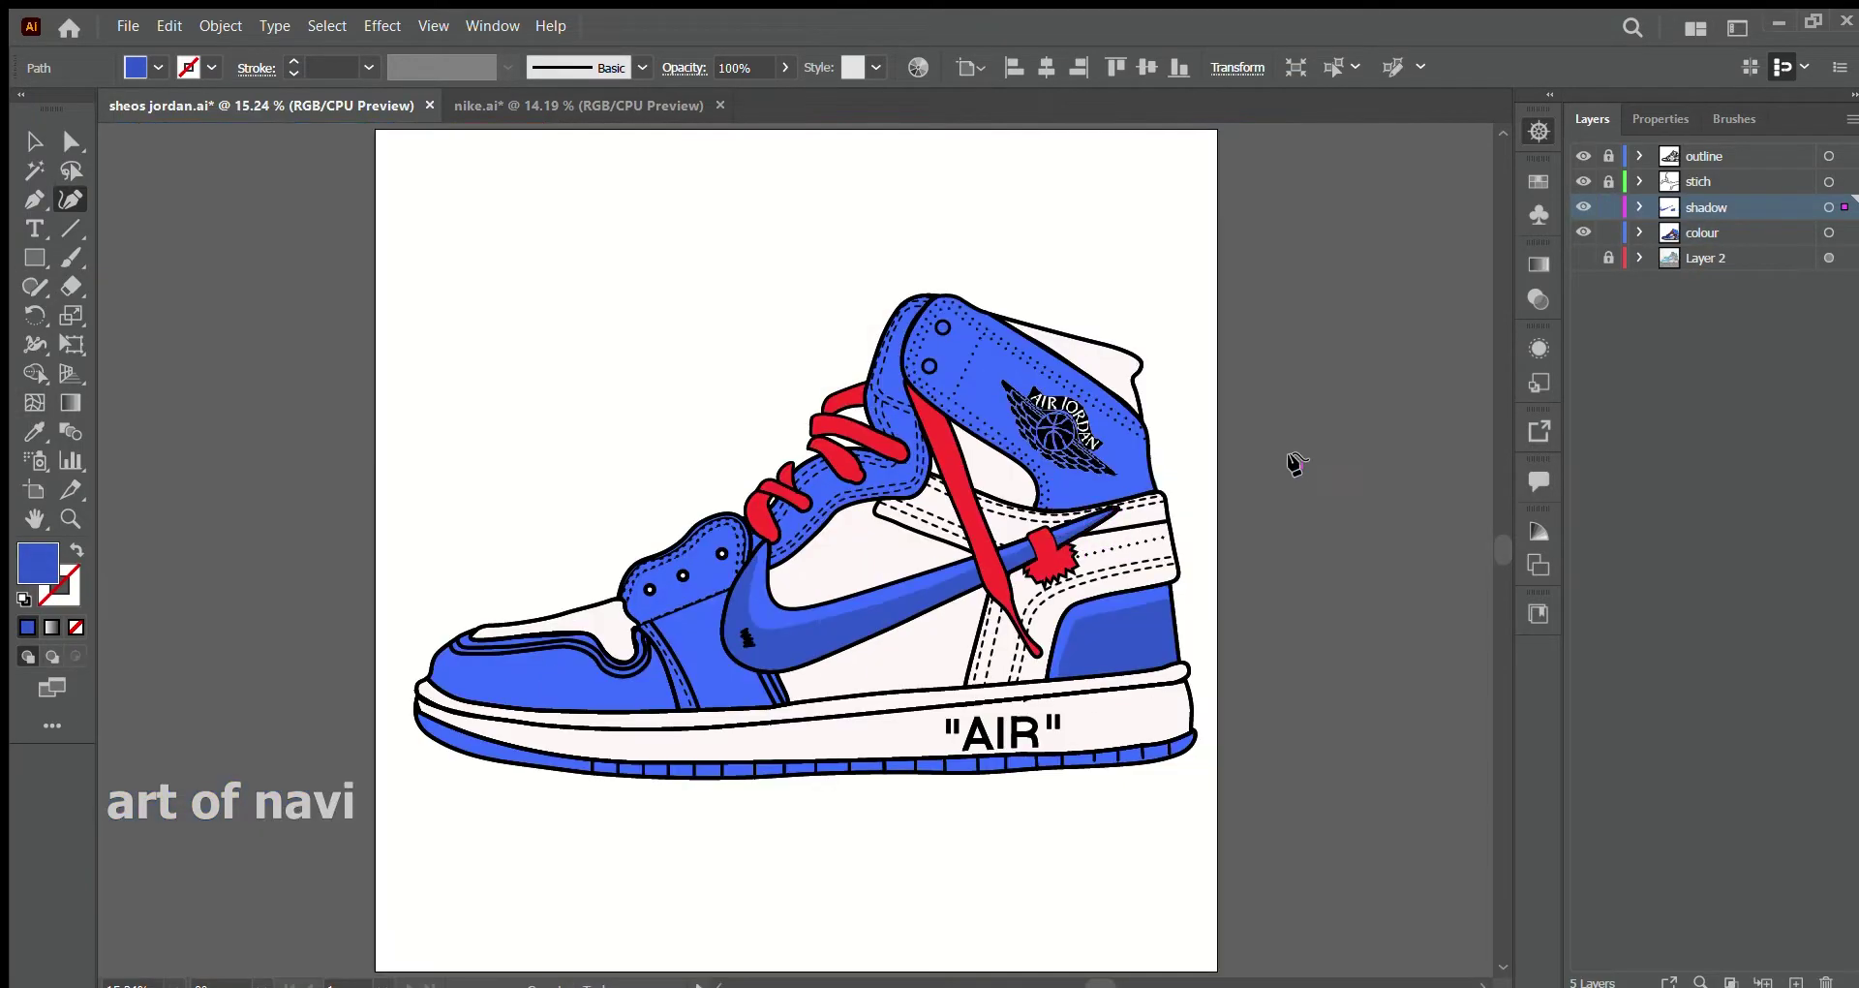
pyautogui.press('Escape')
pyautogui.click(1157, 453)
pyautogui.click(905, 281)
pyautogui.click(892, 380)
pyautogui.click(1046, 477)
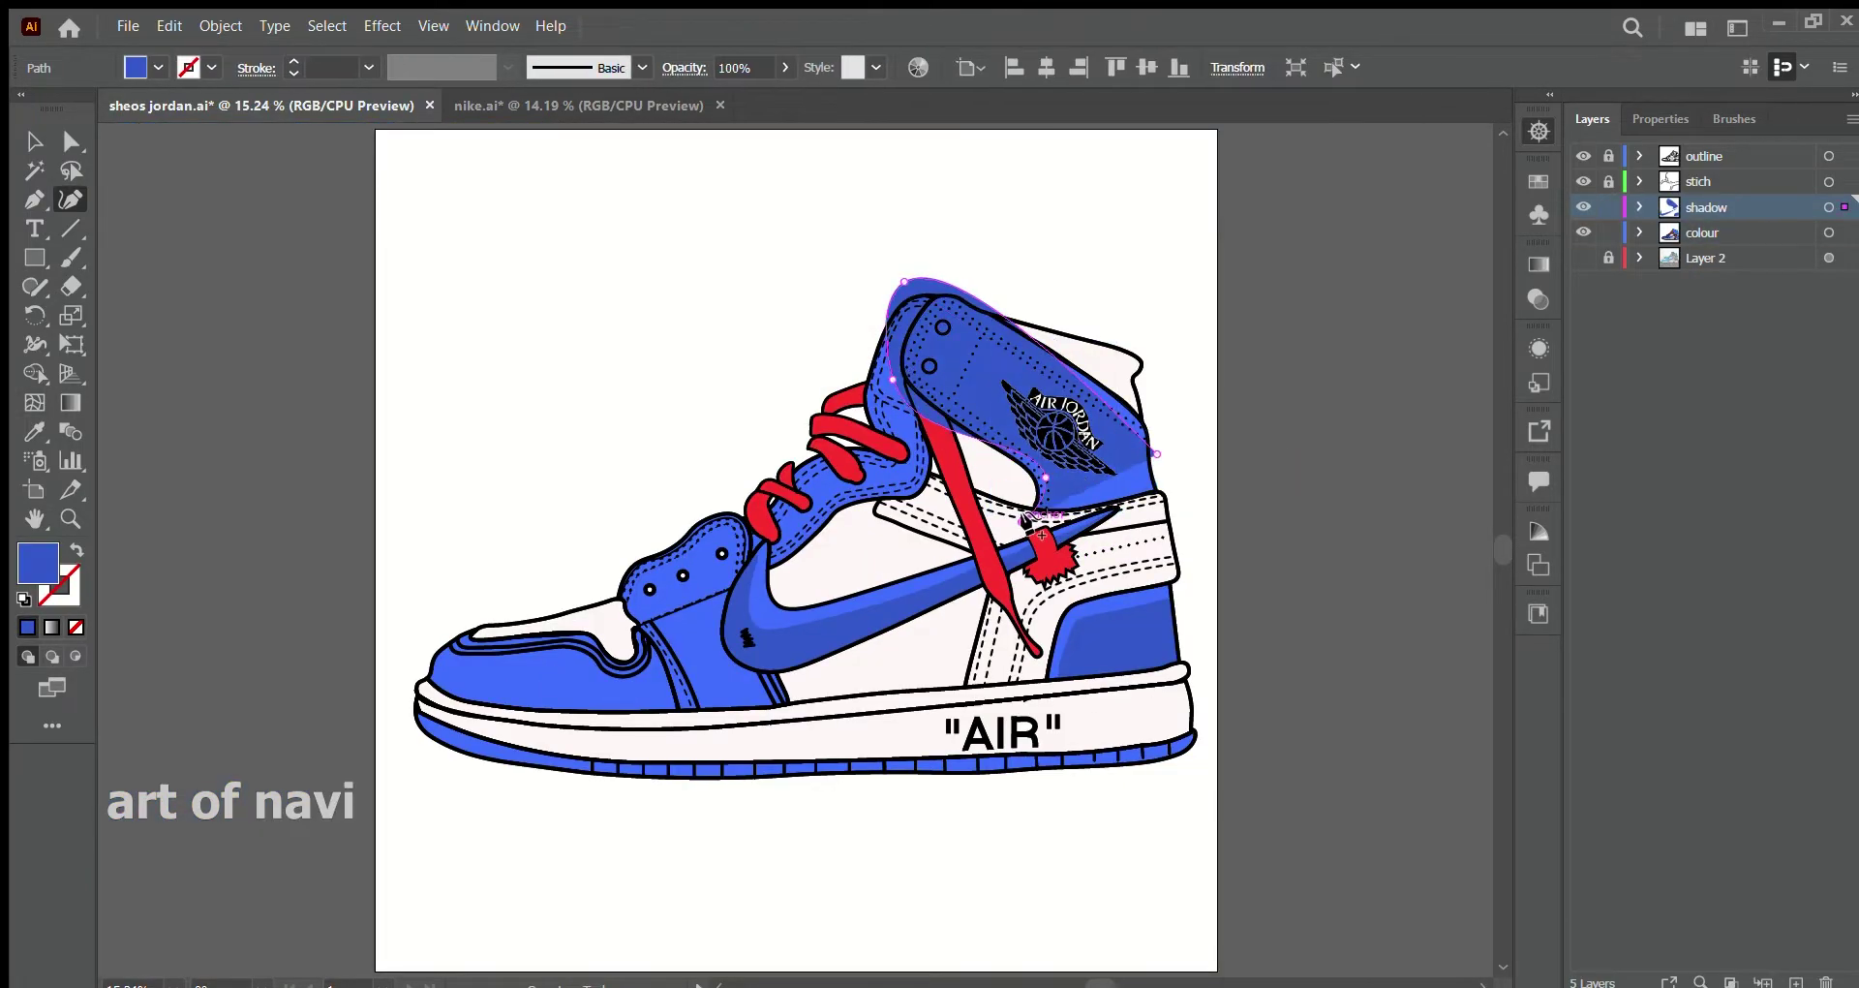
pyautogui.click(1022, 522)
pyautogui.click(1173, 495)
pyautogui.click(1157, 453)
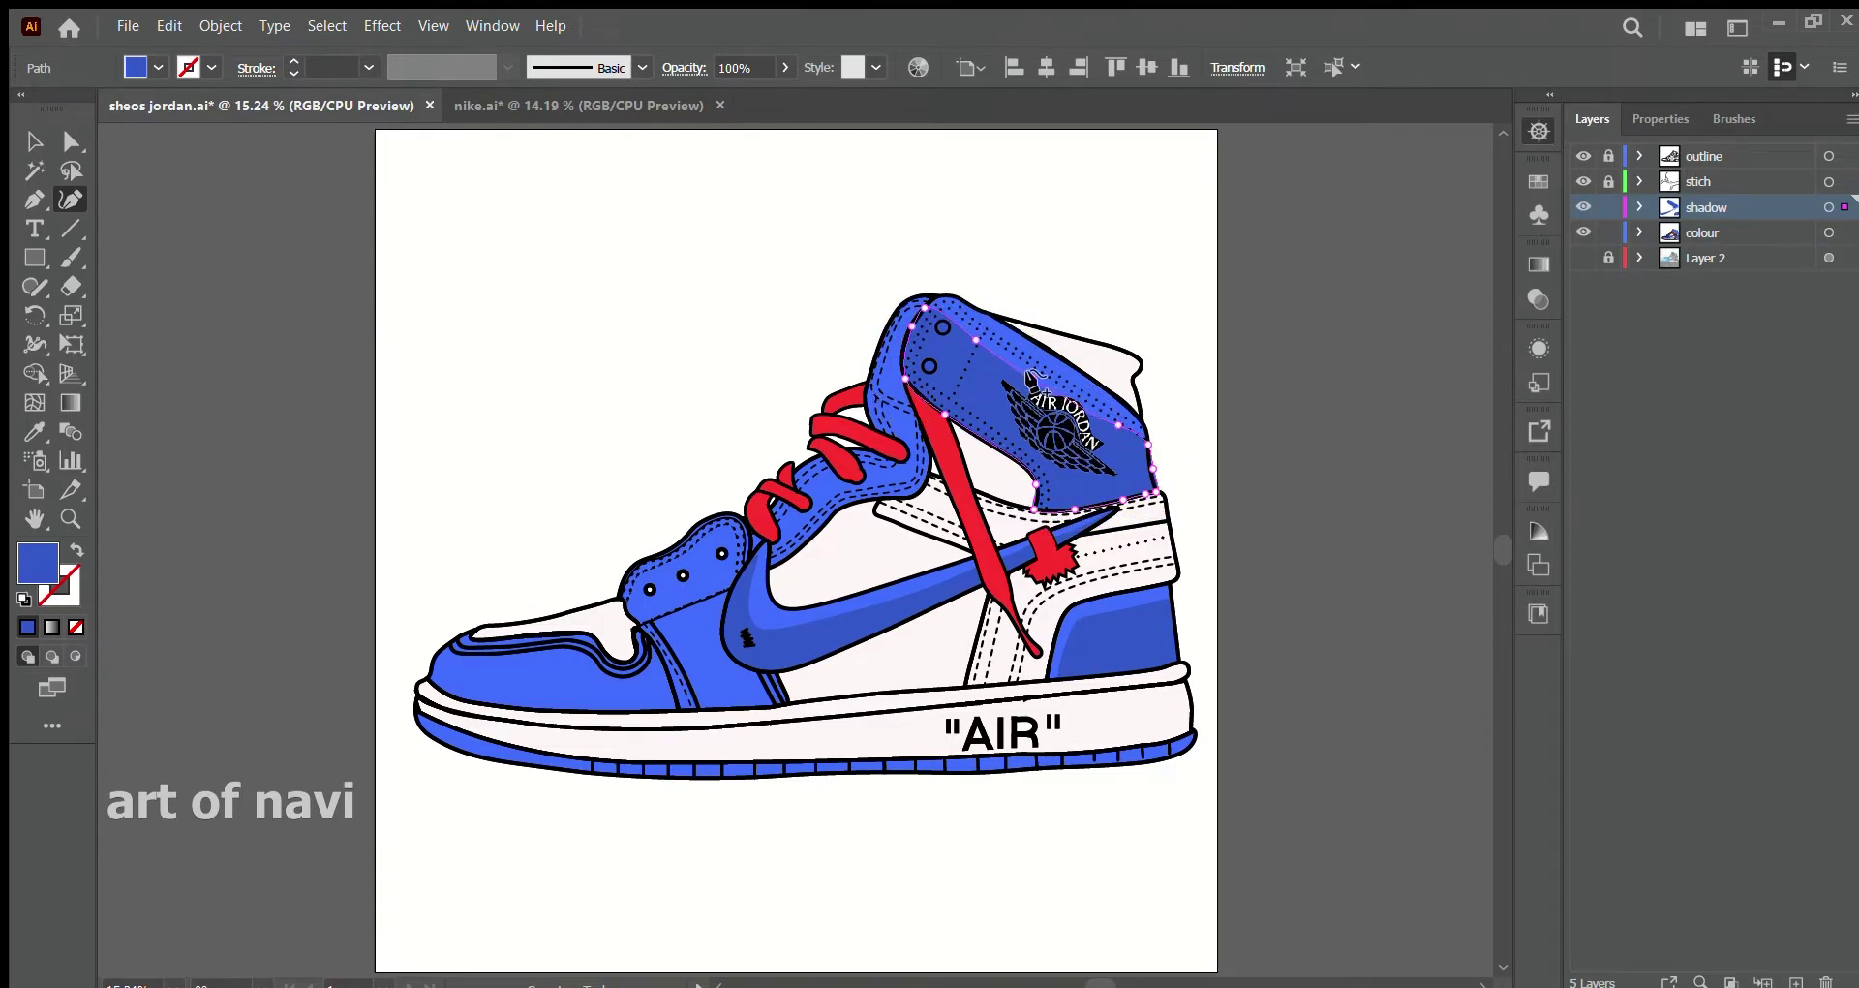
# - Trace a dark-blue shadow down the tongue beside the laces
pyautogui.click(899, 433)
pyautogui.click(903, 467)
pyautogui.click(850, 484)
pyautogui.click(763, 557)
pyautogui.click(821, 544)
pyautogui.click(914, 504)
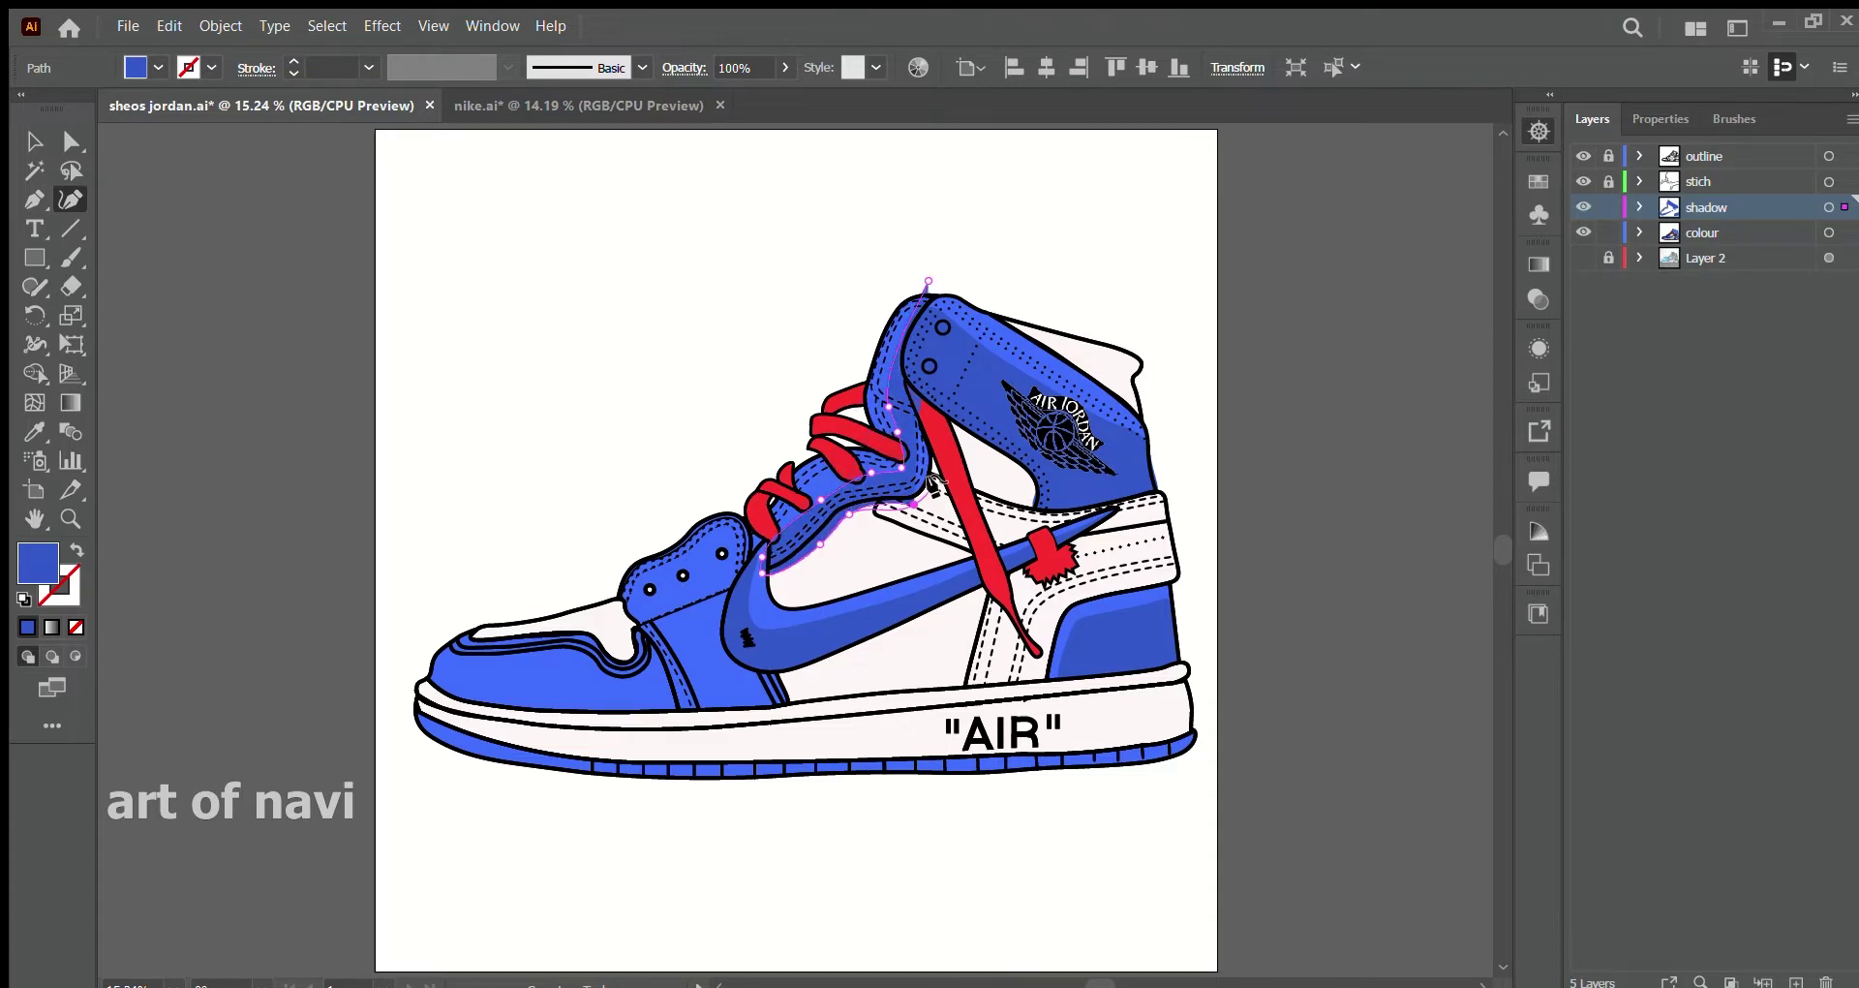
pyautogui.scroll(3, 920, 519)
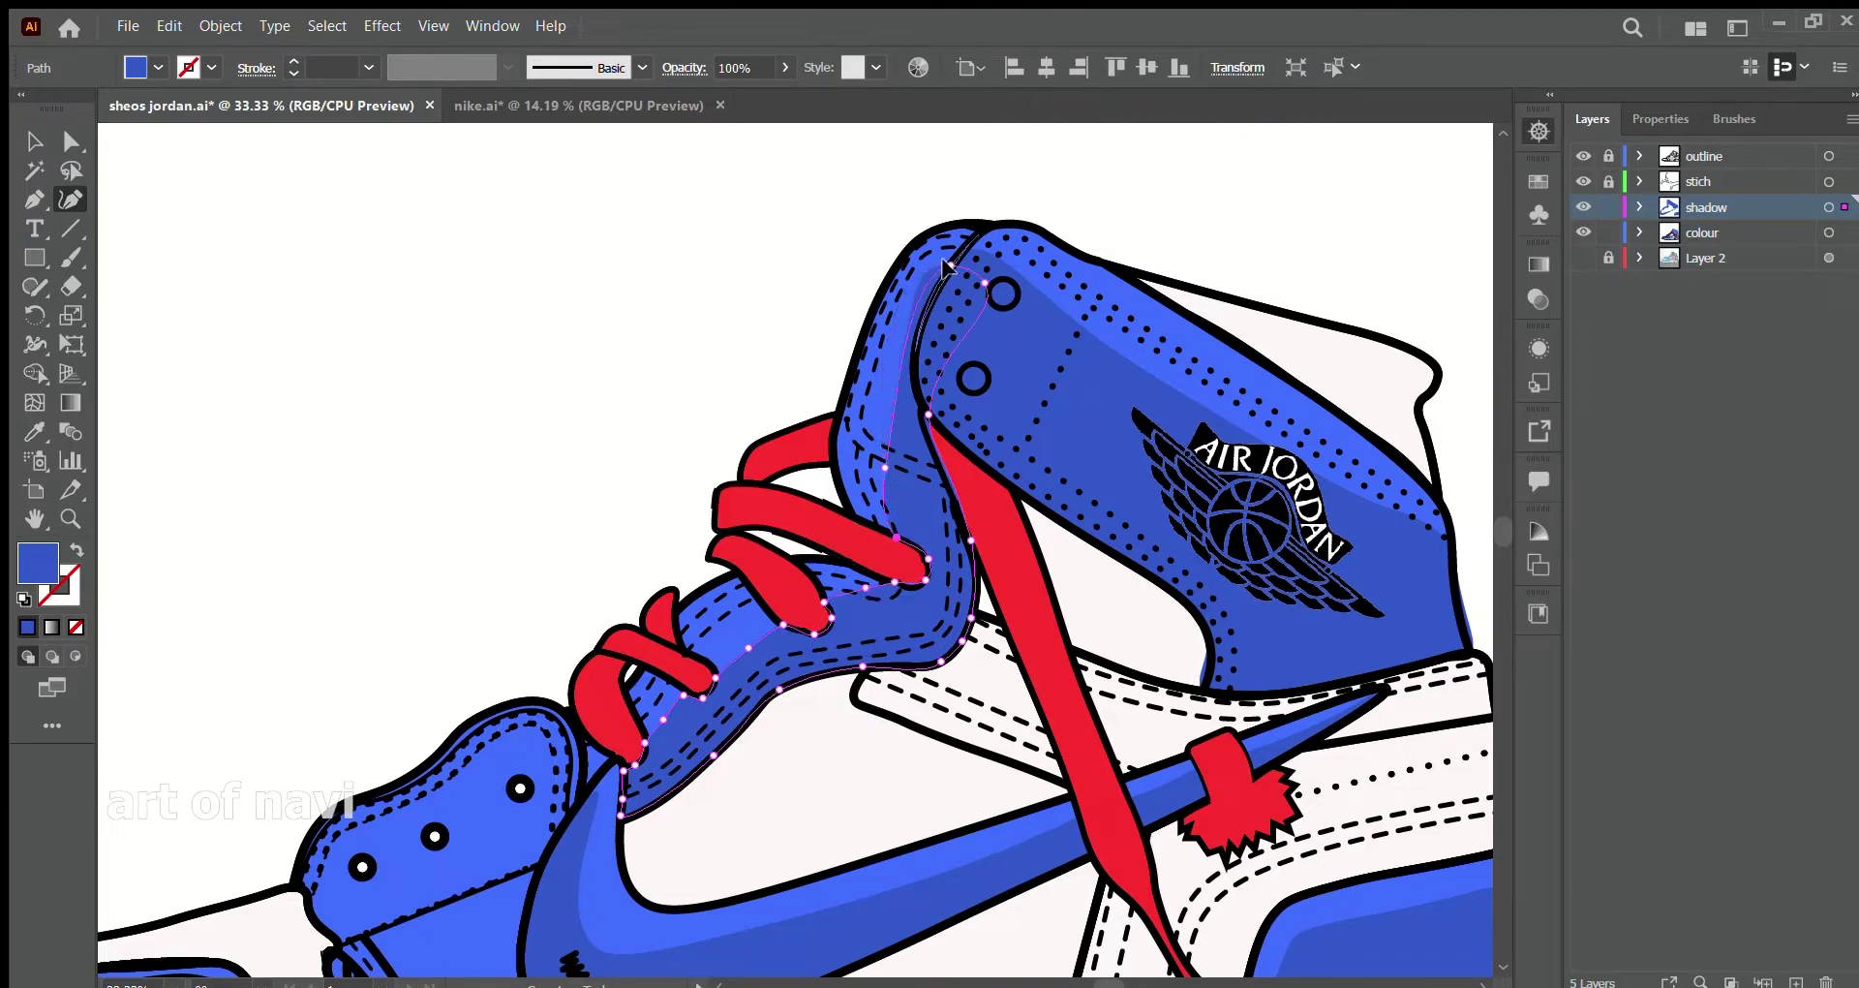
pyautogui.scroll(-5, 946, 263)
# - Outline a dark-blue shadow on the eyelet panel and refit its top edge
pyautogui.click(335, 607)
pyautogui.click(401, 736)
pyautogui.click(631, 830)
pyautogui.click(518, 562)
pyautogui.click(524, 453)
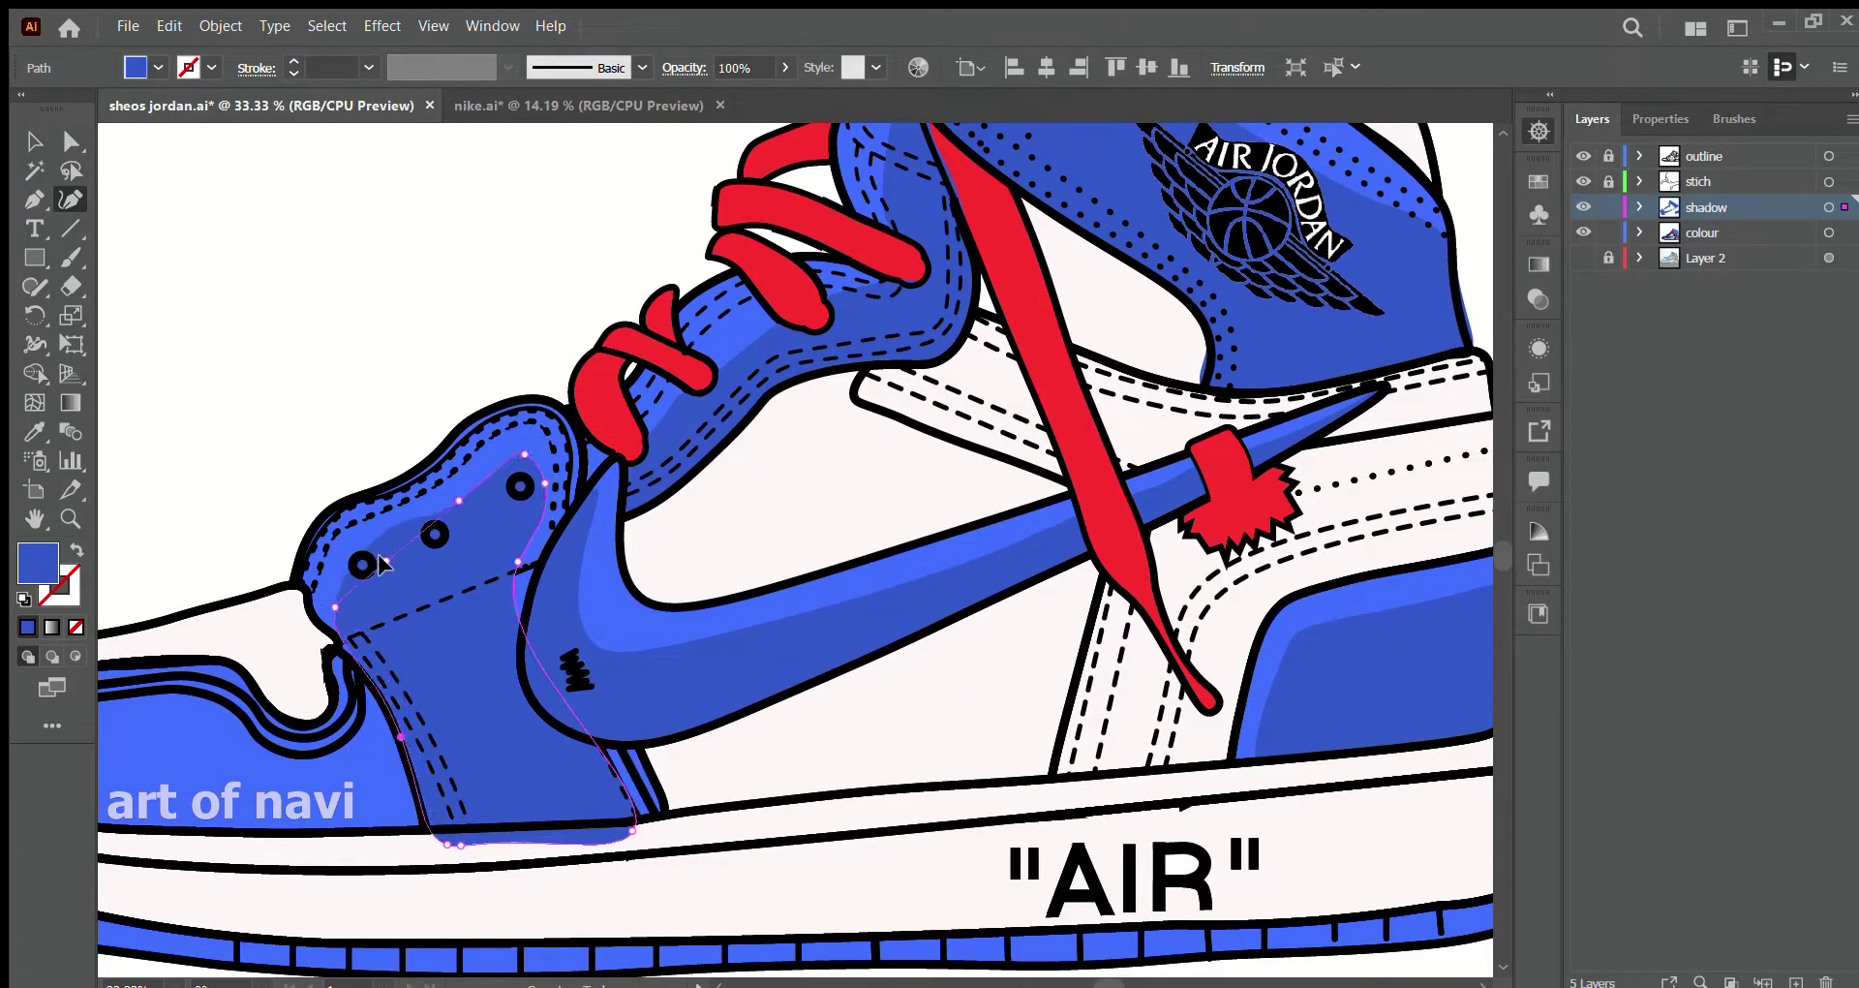
pyautogui.click(382, 580)
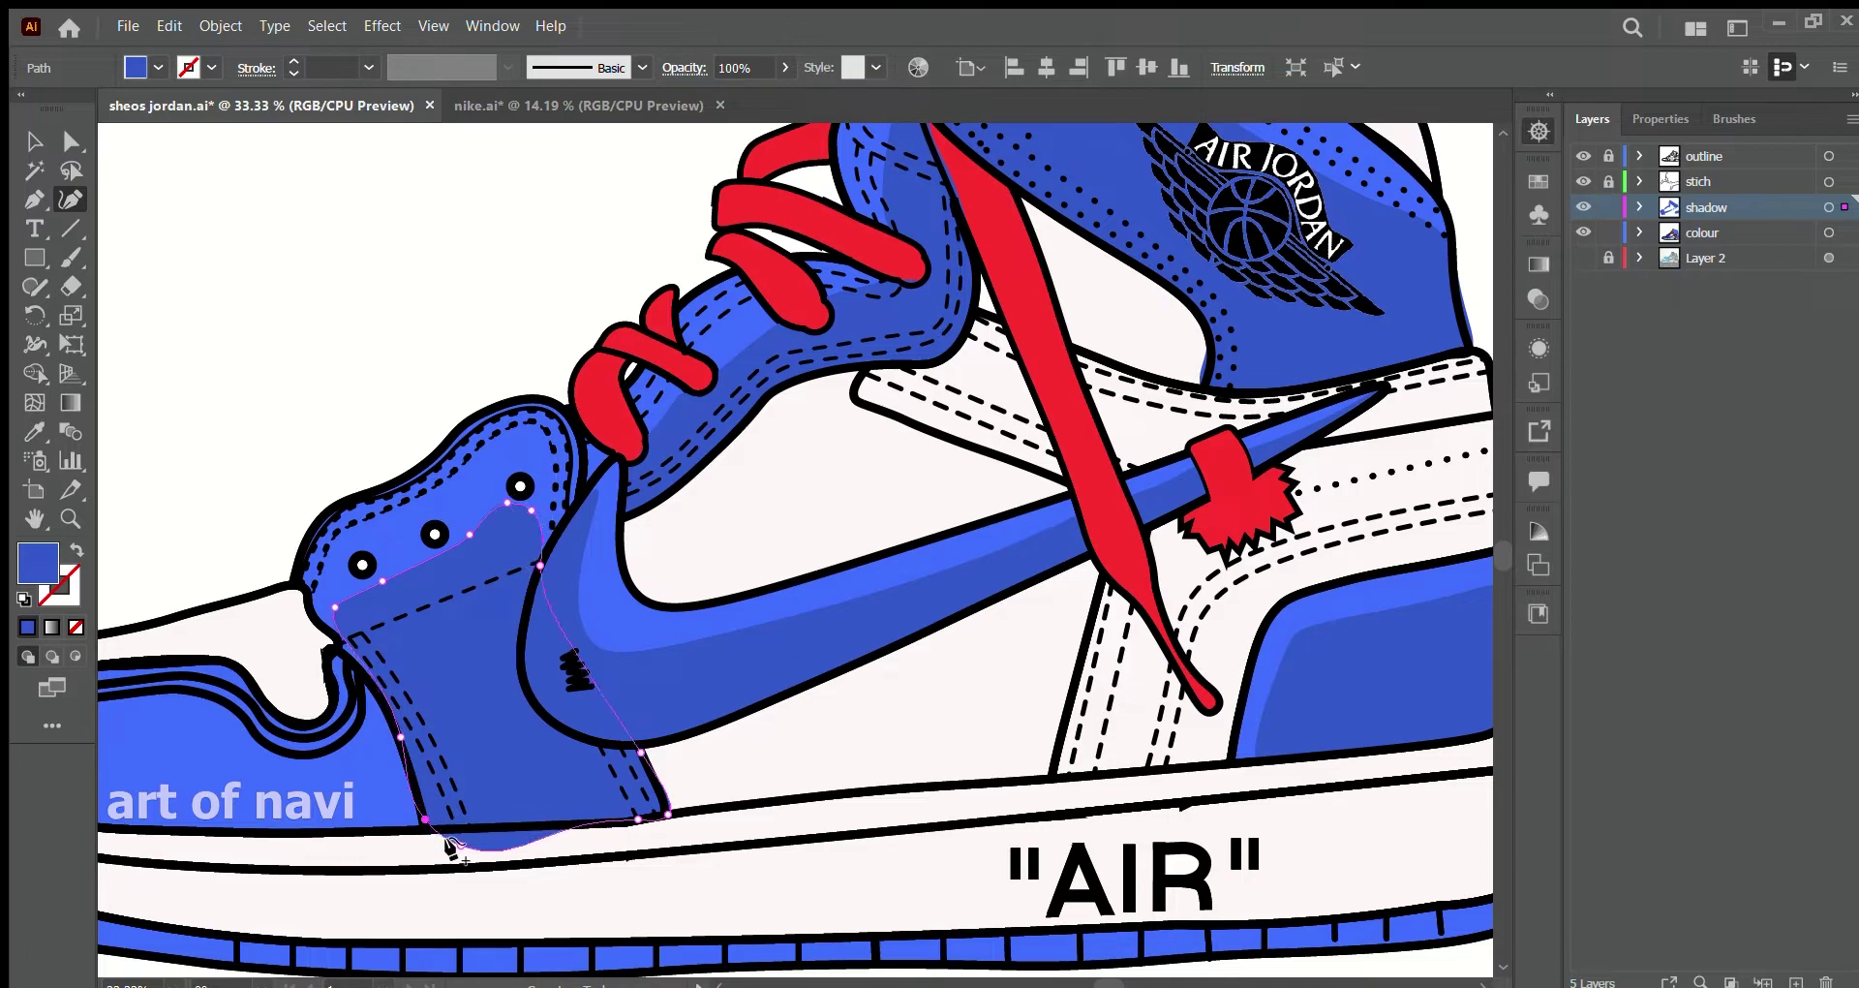
pyautogui.scroll(-2, 533, 509)
pyautogui.hscroll(-5, 534, 509)
# - Draw a toe-box shadow hugging the toe outline and bent along the midsole
pyautogui.click(696, 565)
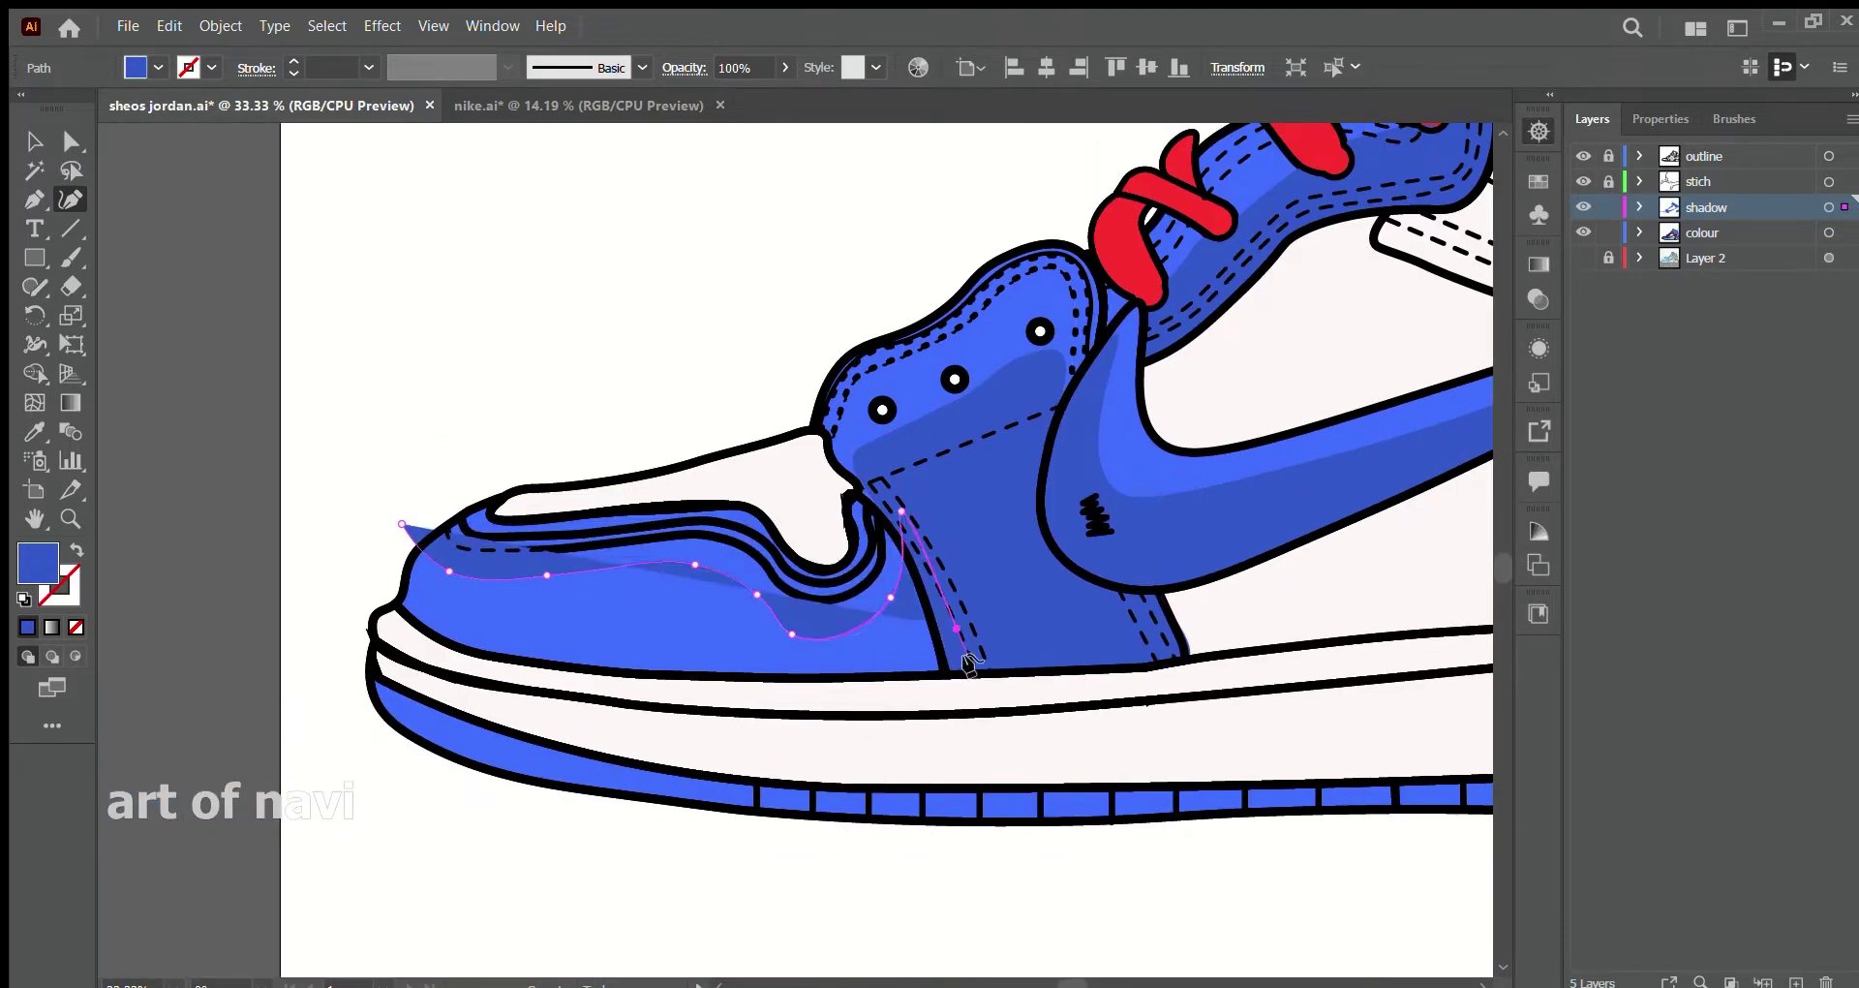
pyautogui.click(901, 510)
pyautogui.click(879, 684)
pyautogui.click(406, 535)
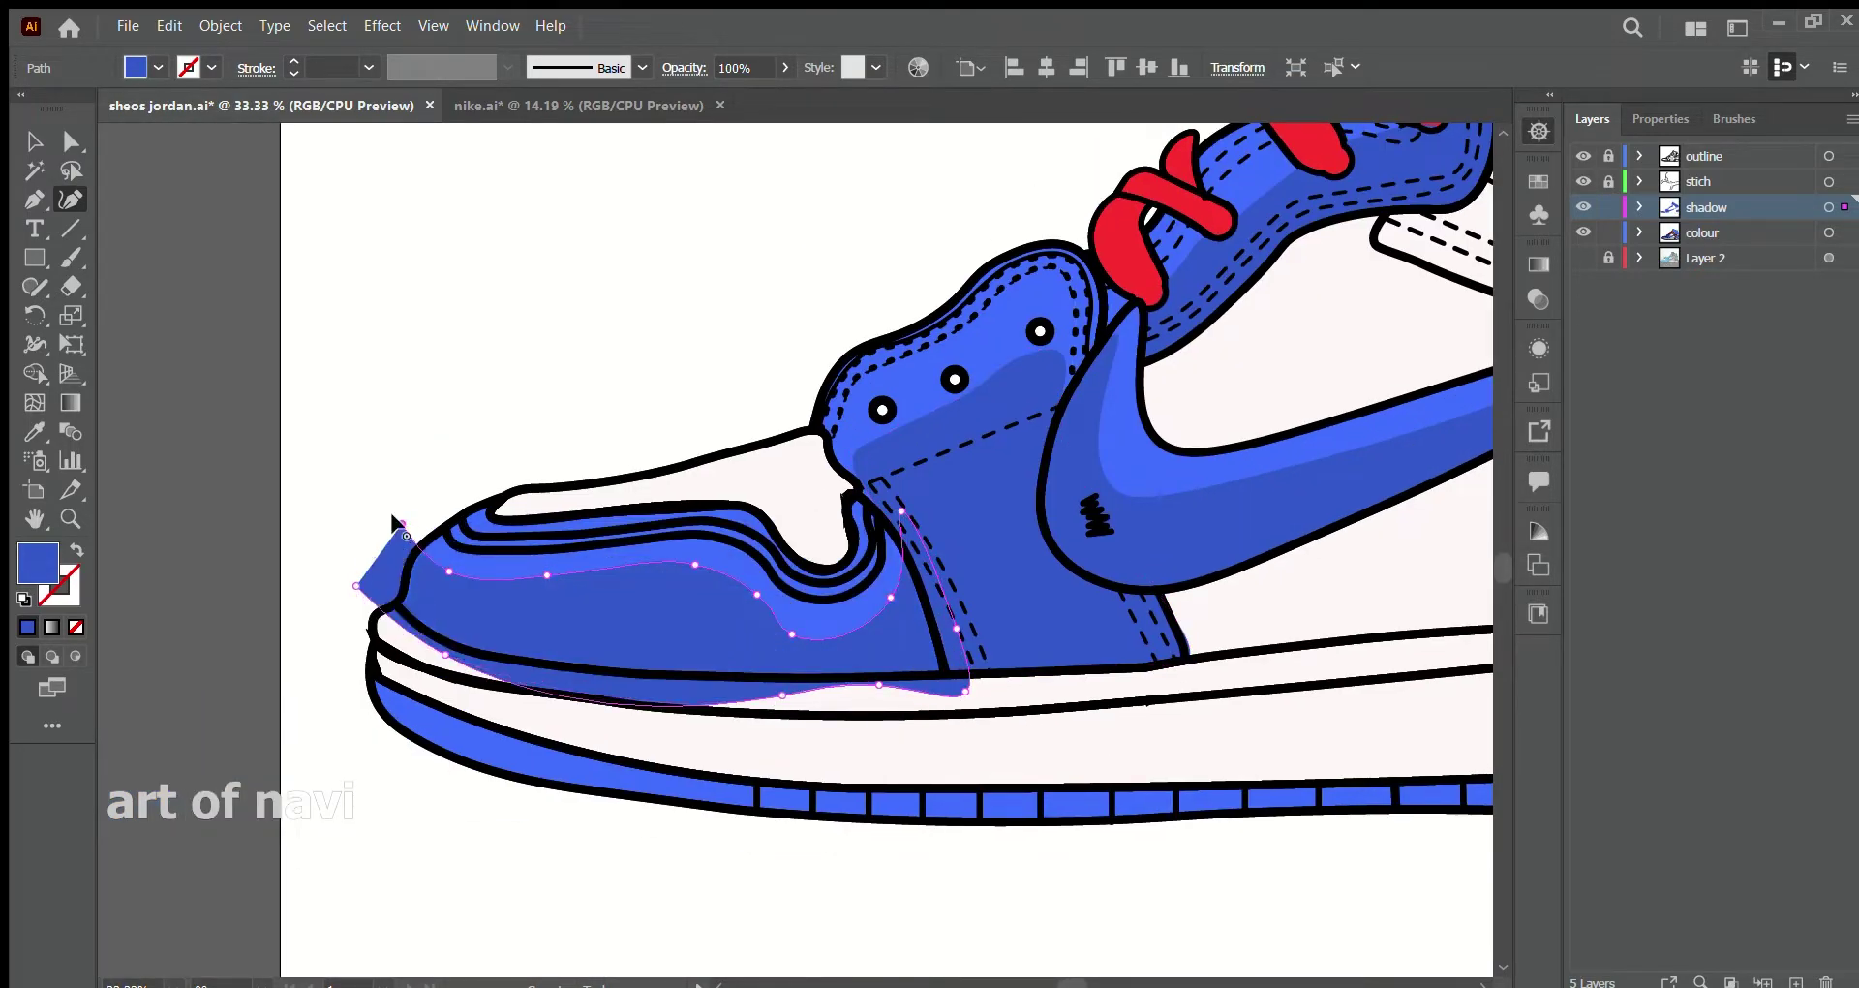
pyautogui.click(772, 675)
pyautogui.moveTo(402, 524)
pyautogui.mouseDown()
pyautogui.moveTo(421, 543)
pyautogui.moveTo(401, 594)
pyautogui.mouseUp()
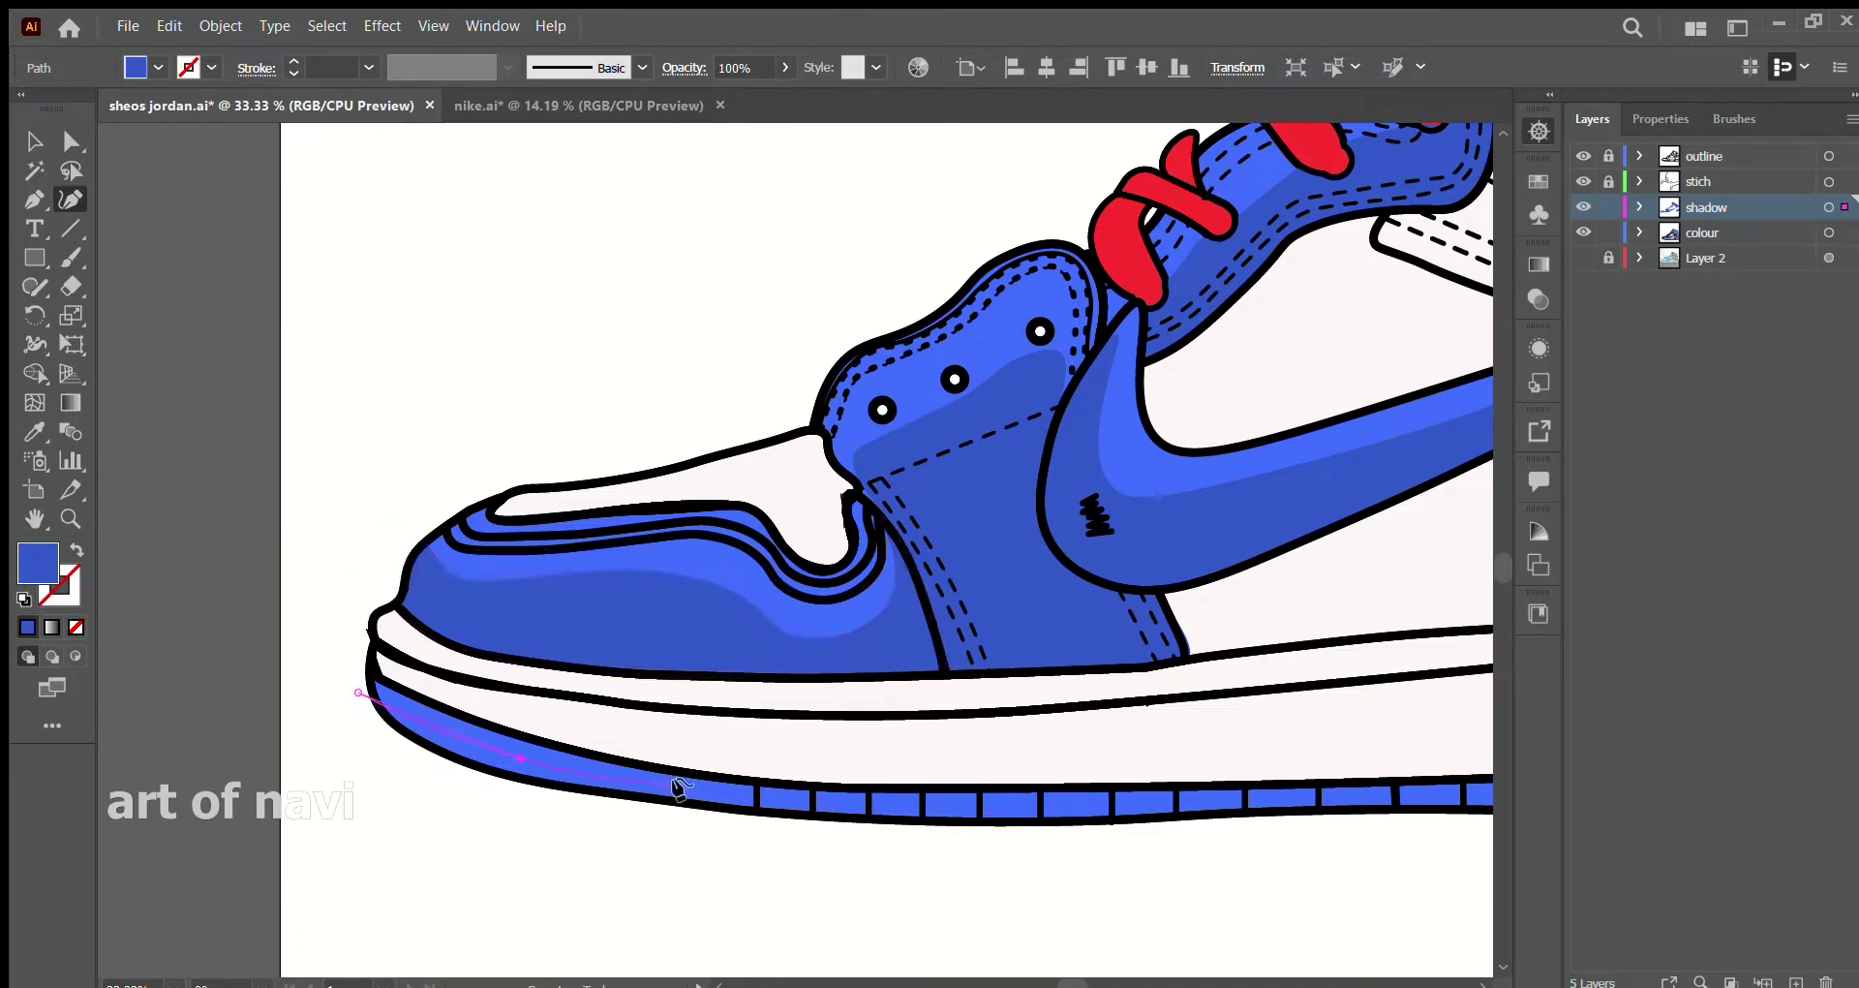
# - Trace and close a dark-blue shadow along the blue outsole
pyautogui.hscroll(10, 681, 786)
pyautogui.click(726, 781)
pyautogui.hscroll(-10, 726, 781)
pyautogui.scroll(-3, 439, 456)
pyautogui.click(383, 373)
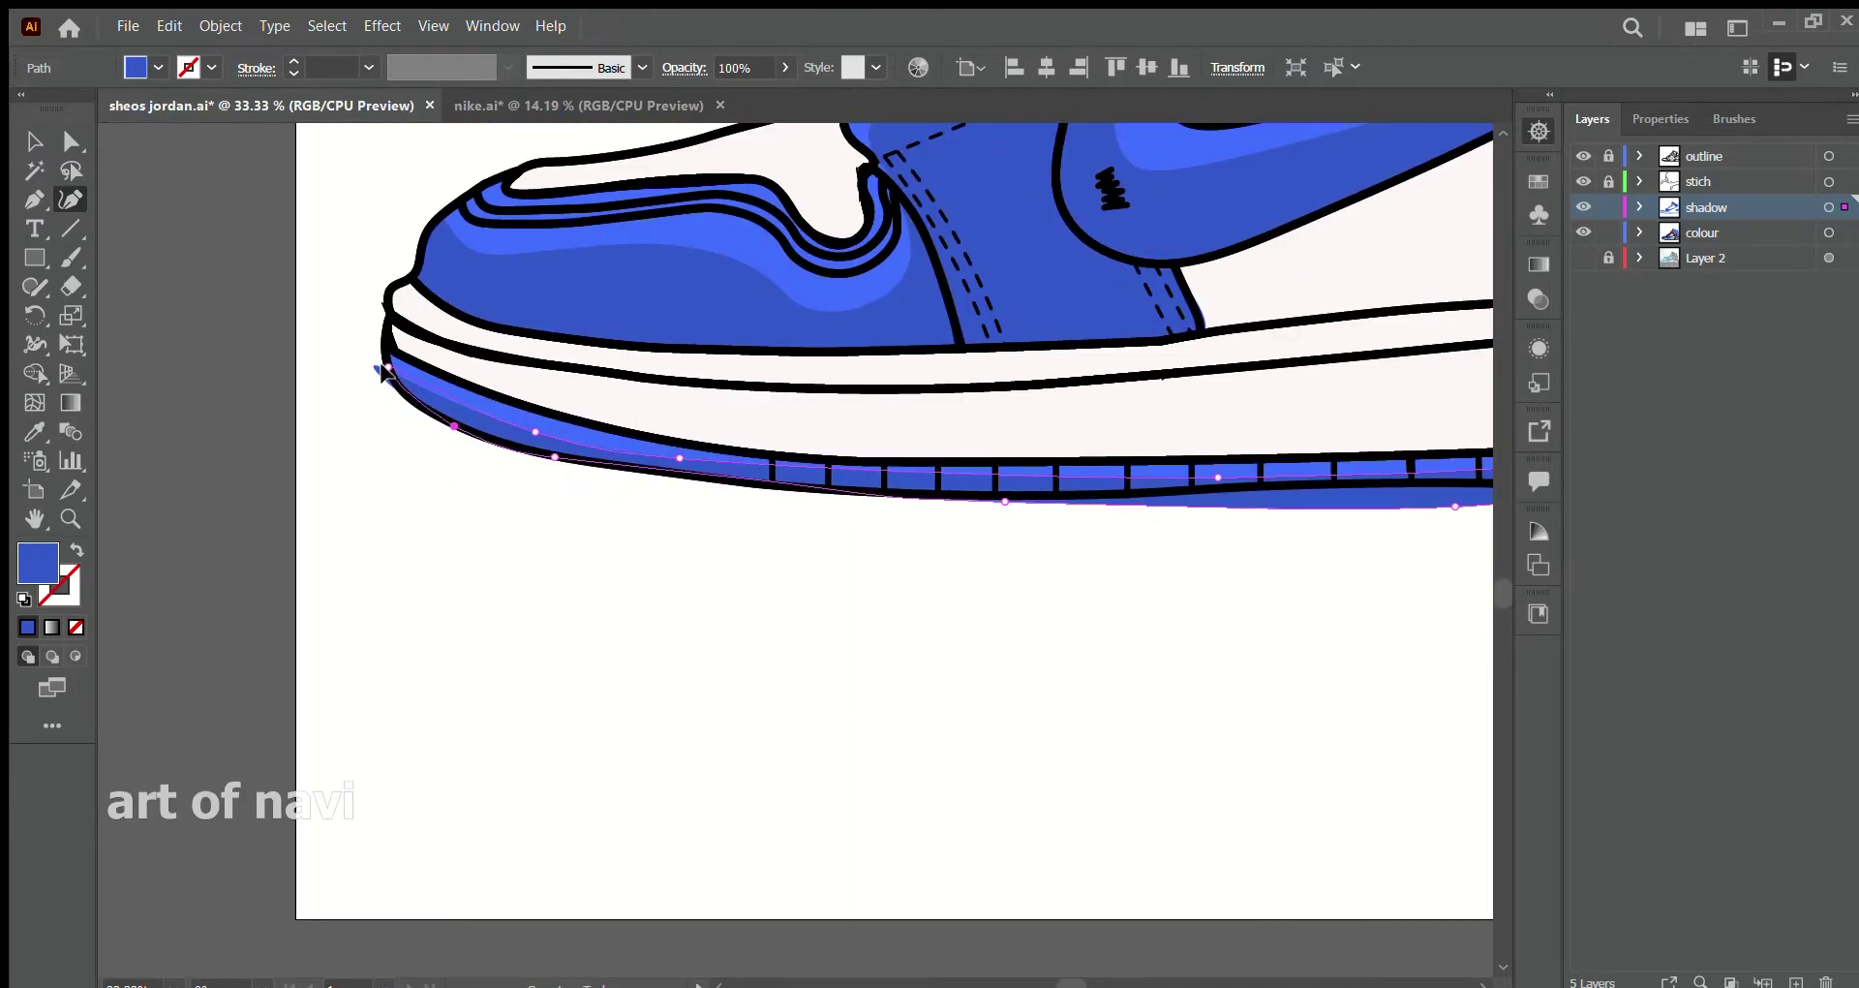
pyautogui.hscroll(10, 383, 374)
pyautogui.scroll(3, 384, 374)
pyautogui.scroll(3, 1127, 642)
pyautogui.hscroll(3, 1127, 642)
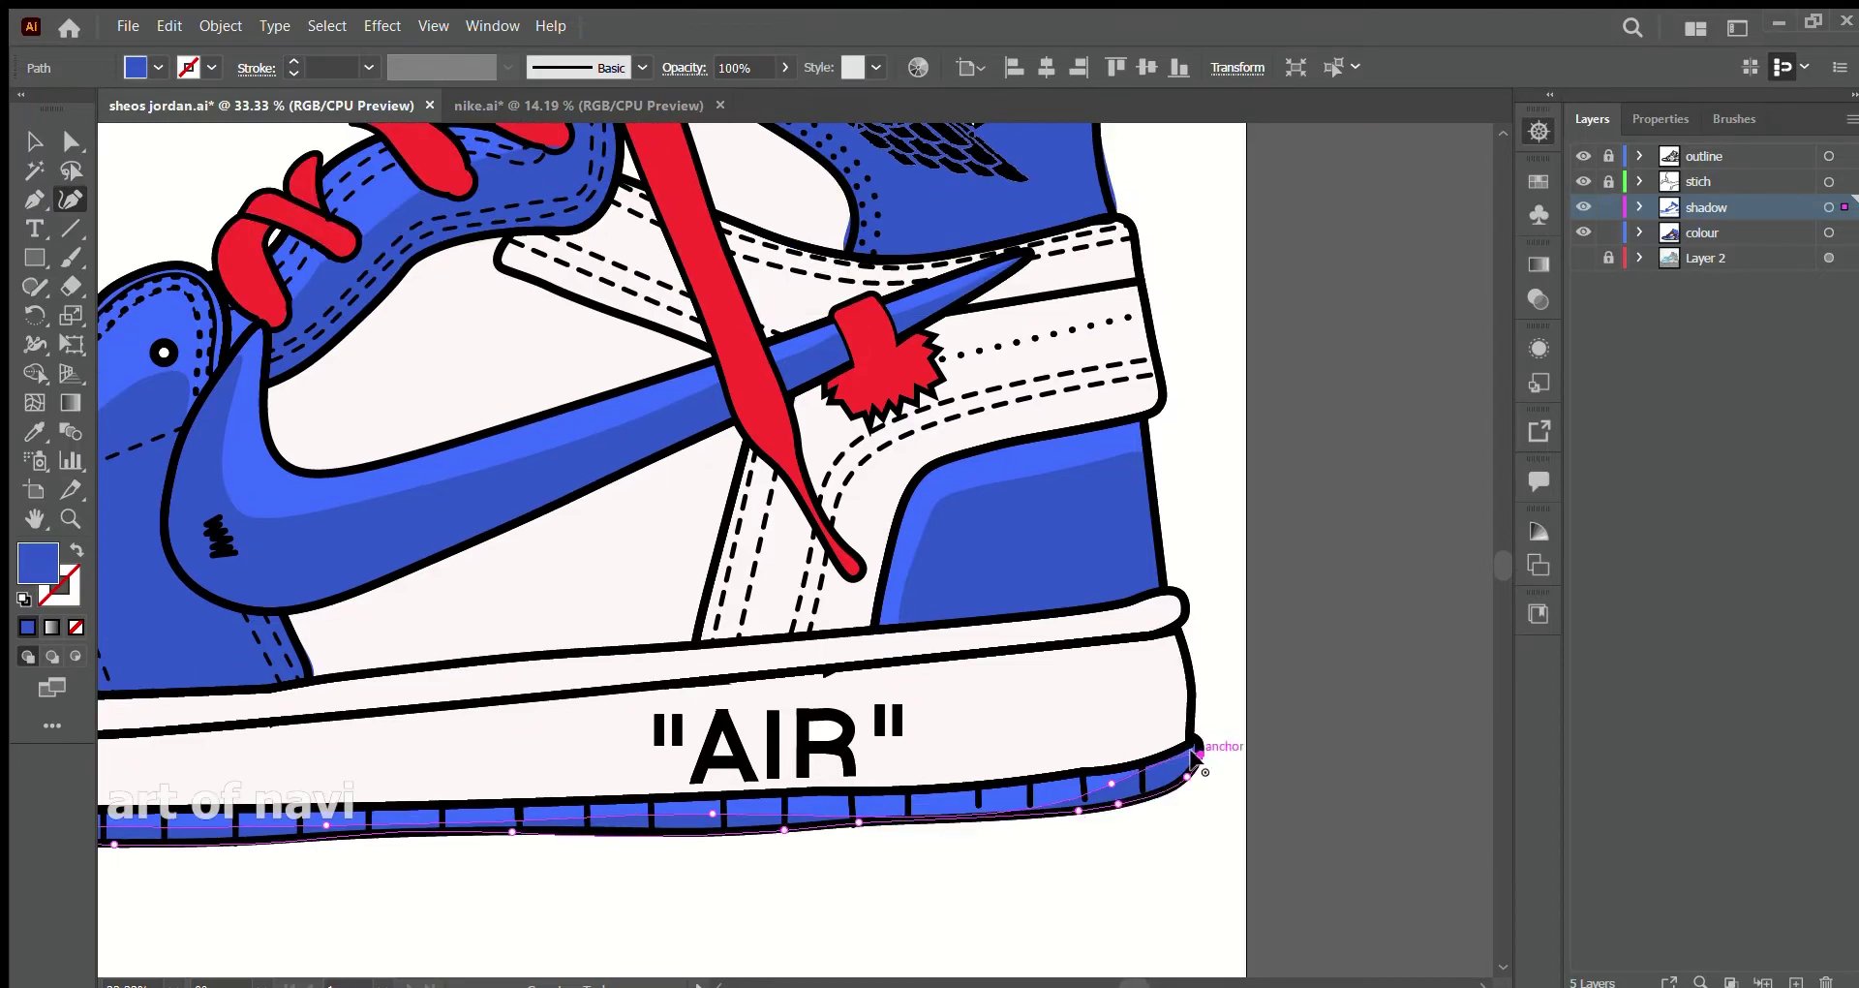
pyautogui.click(1194, 753)
pyautogui.scroll(5, 1469, 507)
pyautogui.hotkey('ctrl', 'shift', 'a')
# - Draw a grey shadow along the heel panel edge, curved to follow the blue edge
pyautogui.hotkey('ctrl', '0')
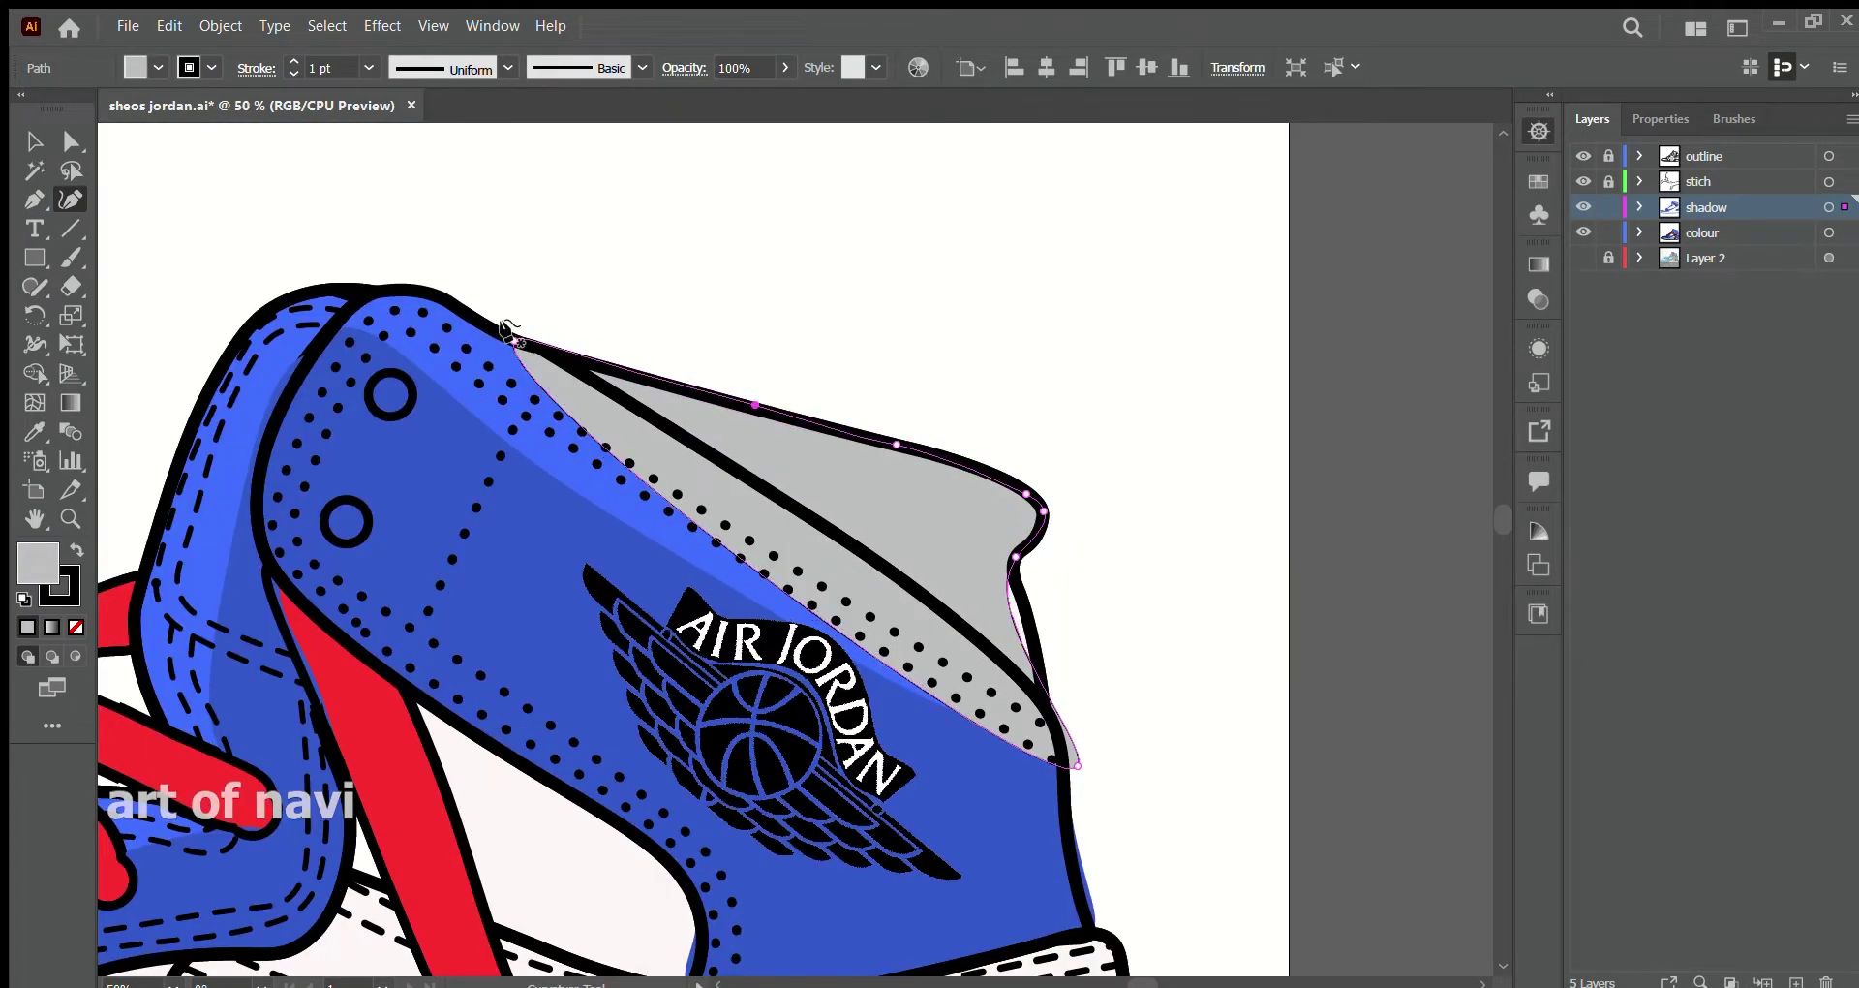
pyautogui.hotkey('ctrl', 'z')
pyautogui.hotkey('ctrl', 'z')
pyautogui.hotkey('ctrl', 'z')
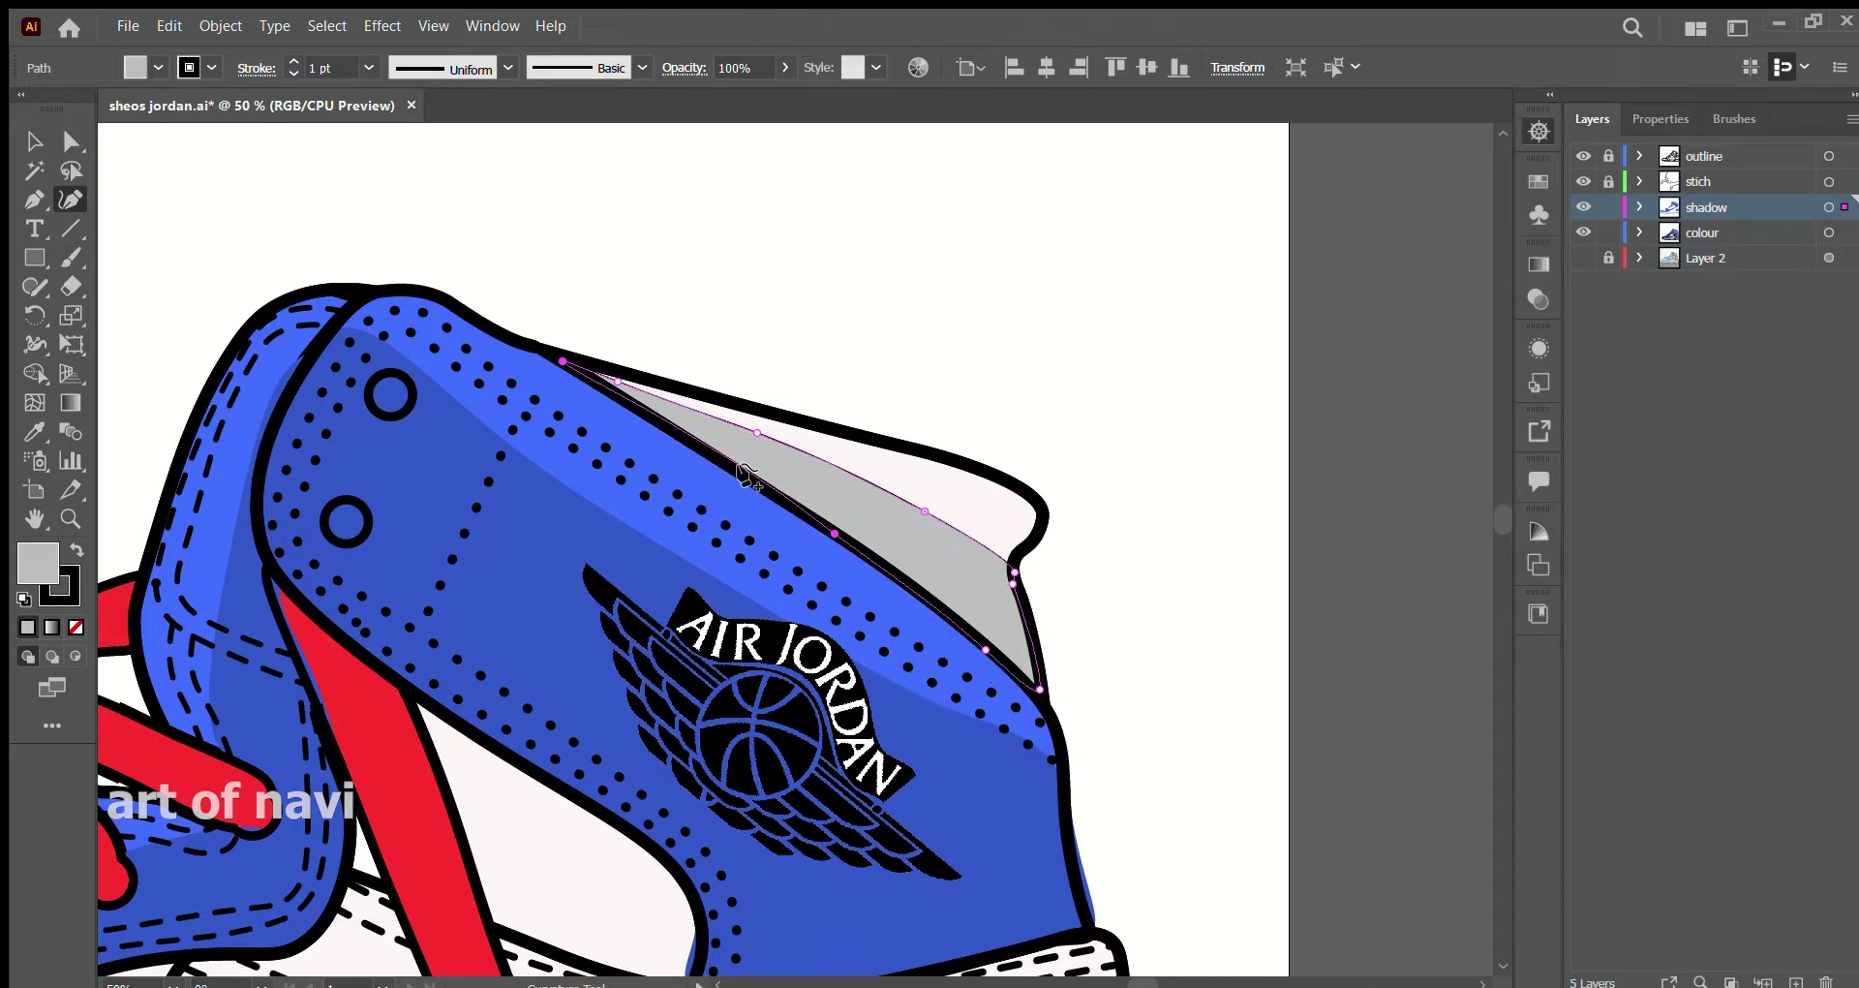
pyautogui.scroll(-10, 1317, 770)
pyautogui.click(656, 903)
pyautogui.click(724, 636)
pyautogui.click(1180, 507)
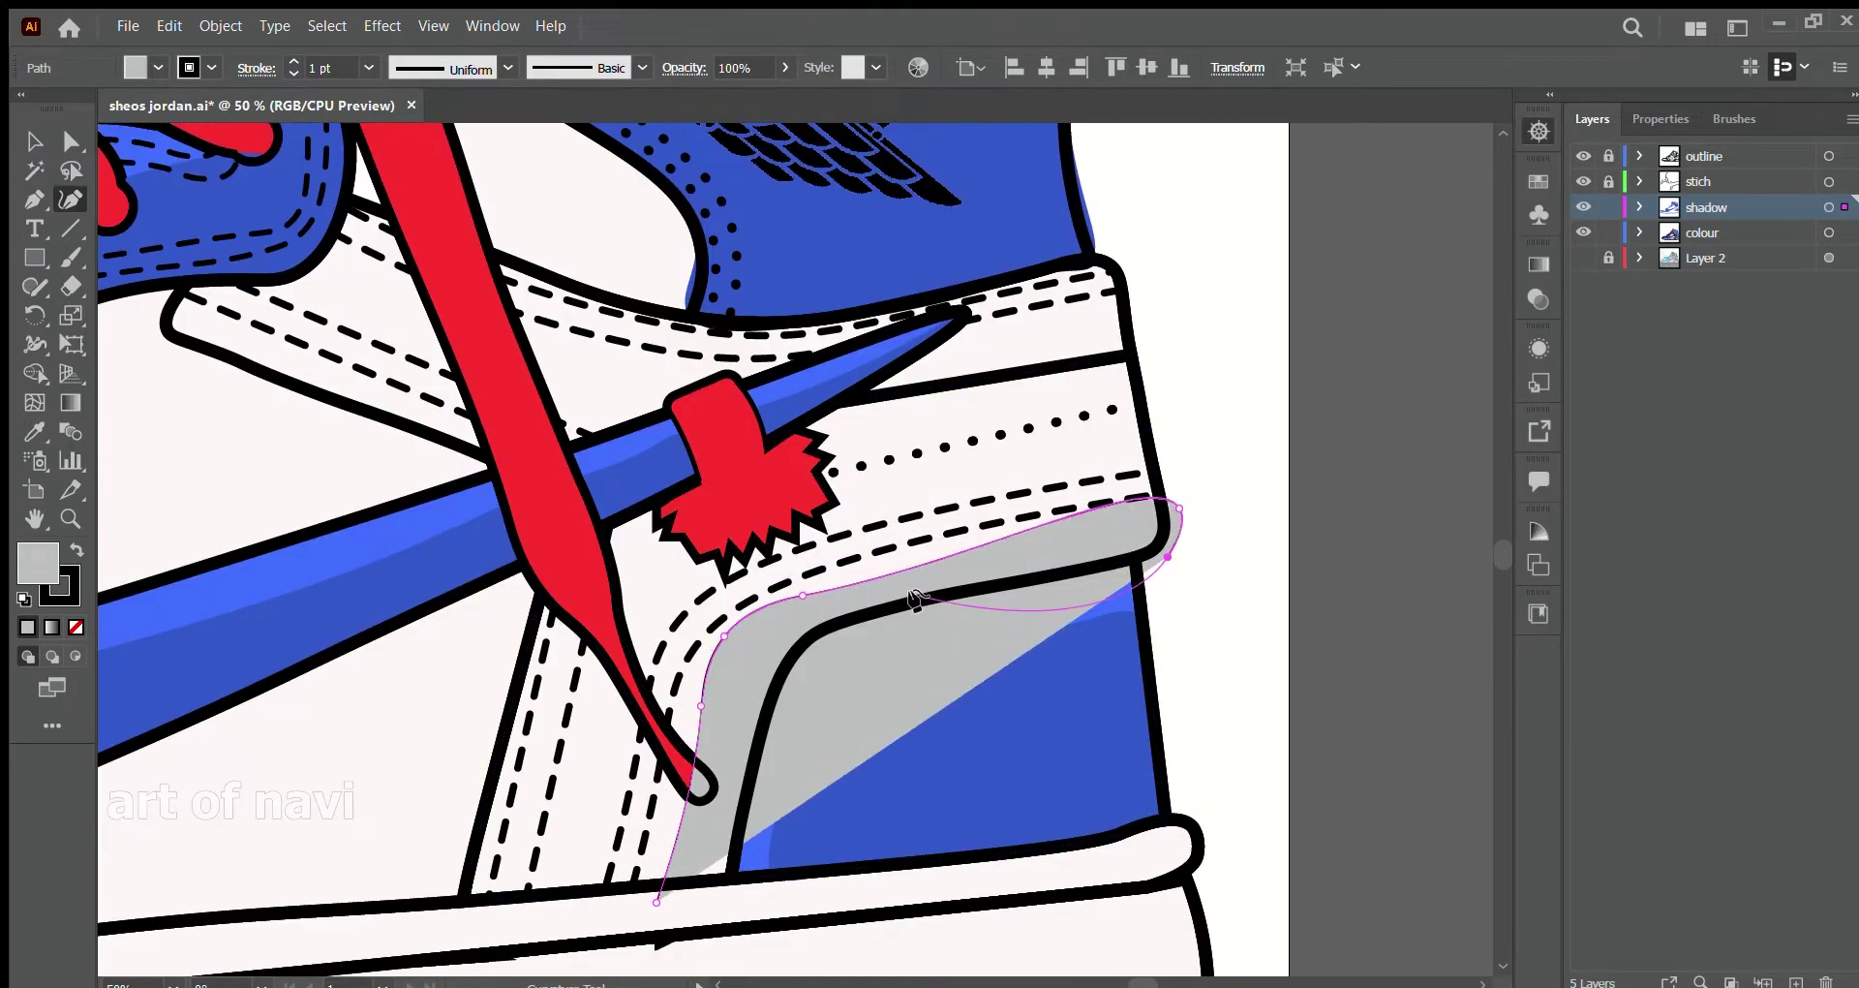
pyautogui.click(735, 903)
pyautogui.click(680, 792)
pyautogui.moveTo(934, 585); pyautogui.dragTo(935, 598)
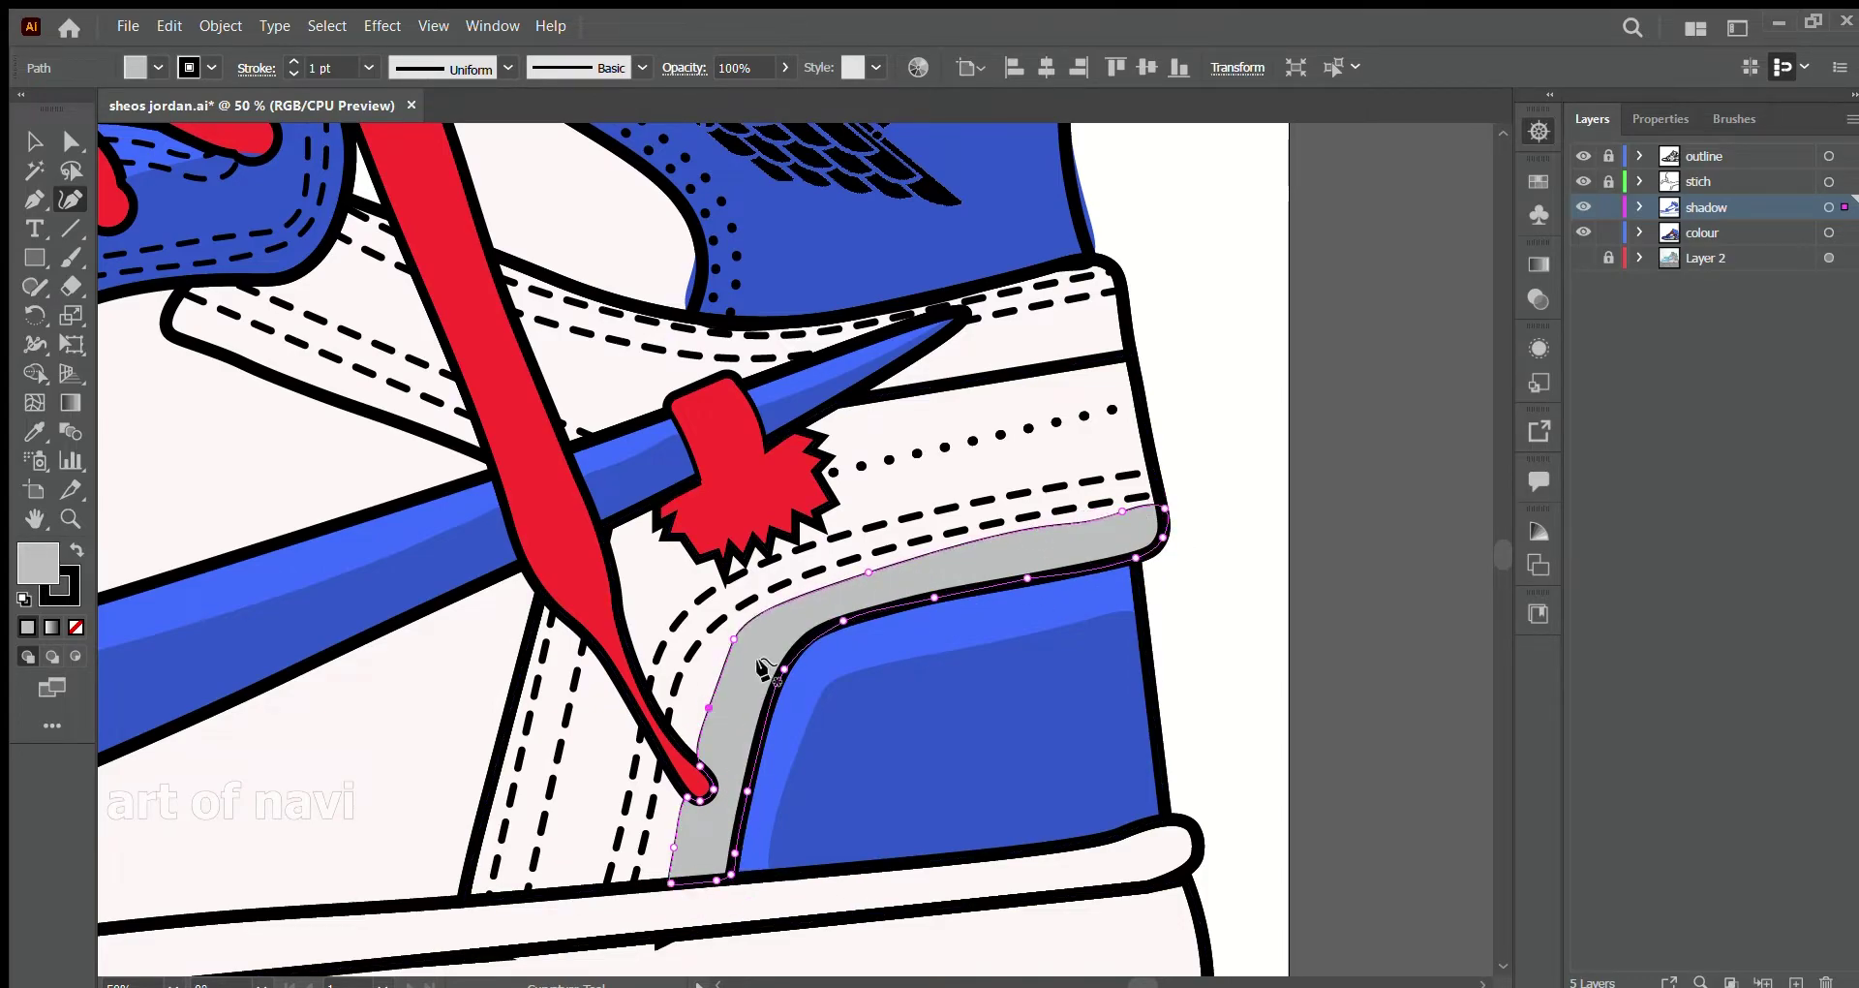
# - Draw a slim grey shadow band over the midsole
pyautogui.scroll(-2, 794, 542)
pyautogui.hscroll(-6, 794, 542)
pyautogui.click(423, 637)
pyautogui.click(430, 719)
pyautogui.click(1241, 644)
pyautogui.click(1246, 550)
pyautogui.moveTo(718, 465); pyautogui.dragTo(733, 614)
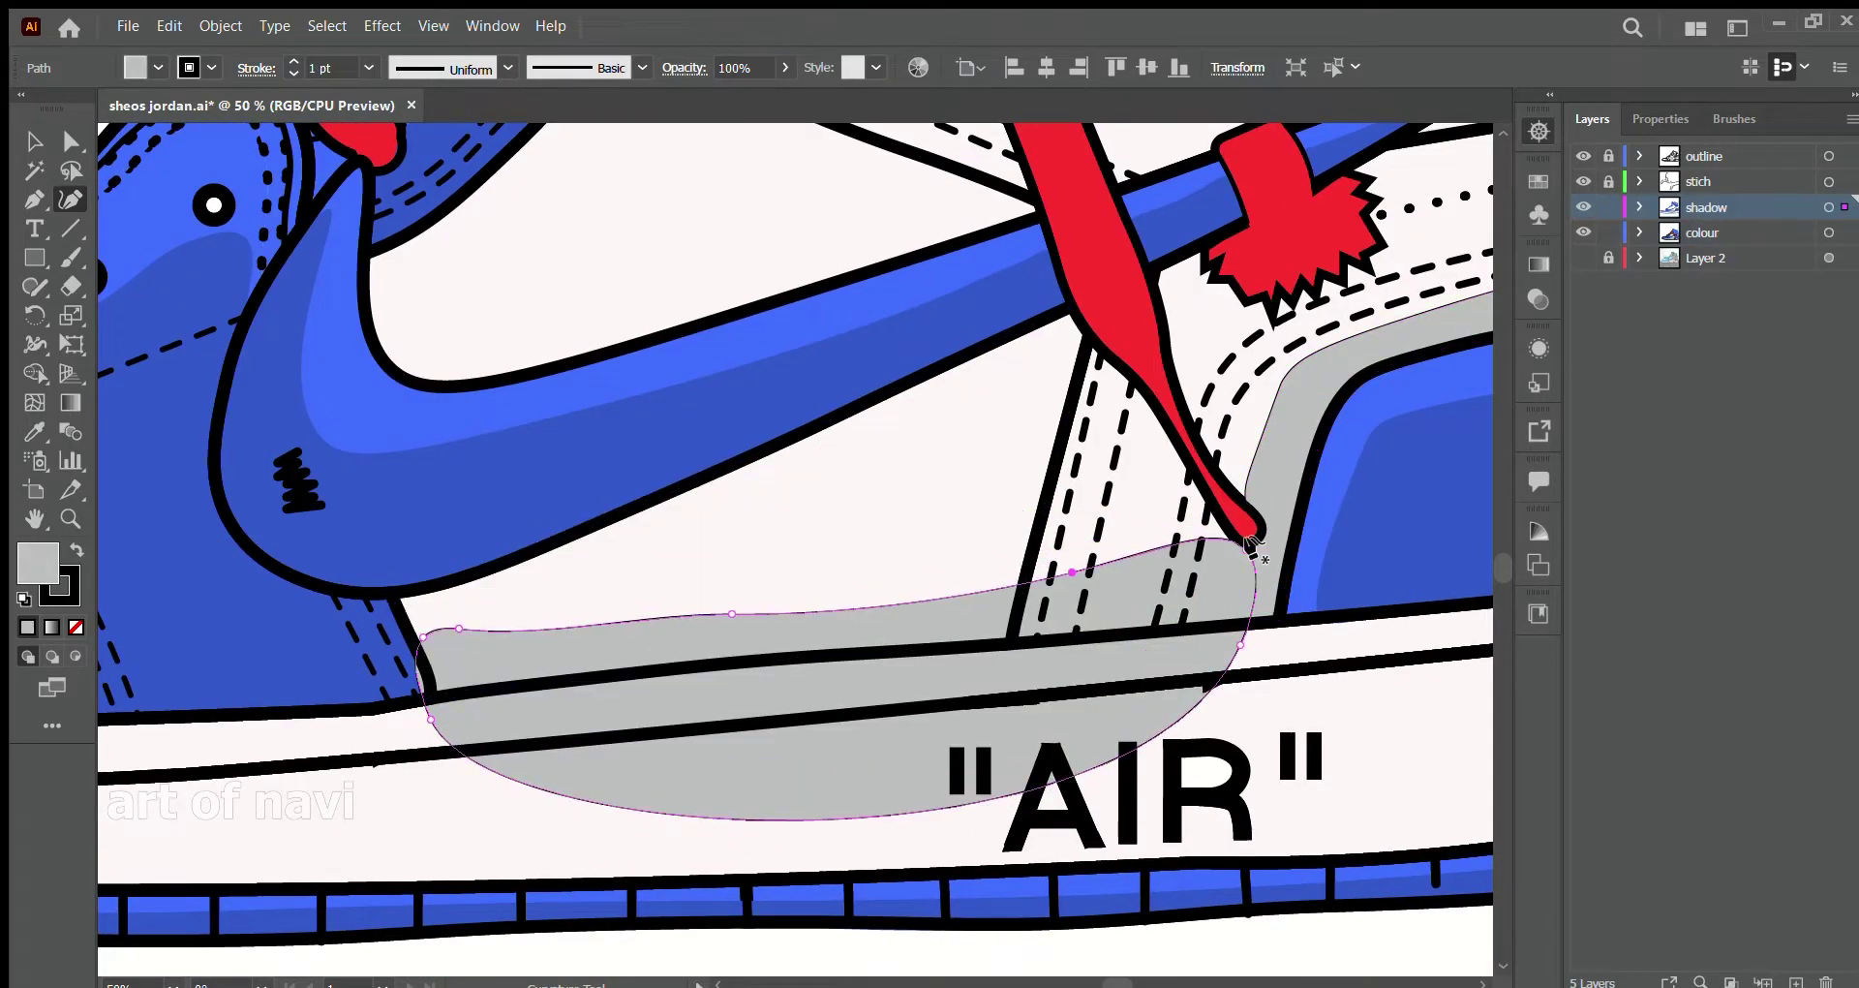
pyautogui.moveTo(832, 838); pyautogui.dragTo(843, 657)
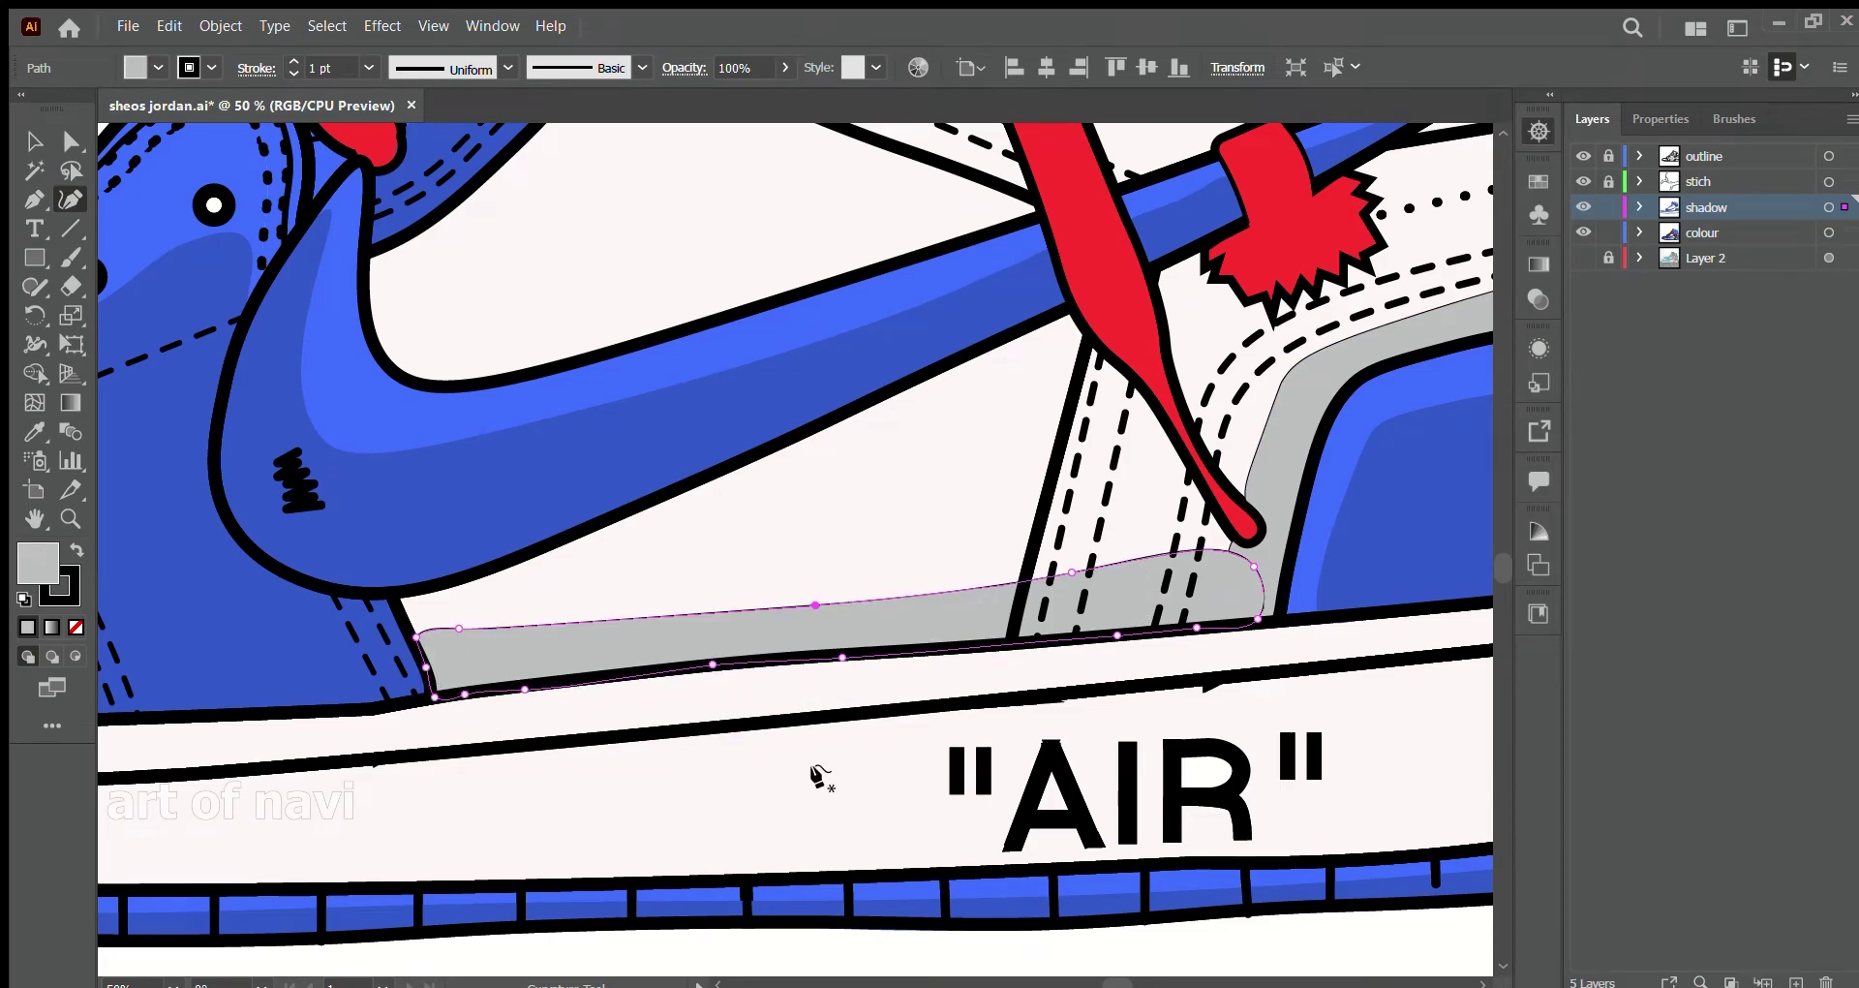
# - Trace a grey shadow along the sole, extending it back to the heel
pyautogui.hotkey('ctrl', '0')
pyautogui.click(374, 697)
pyautogui.click(1191, 714)
pyautogui.scroll(2, 1191, 714)
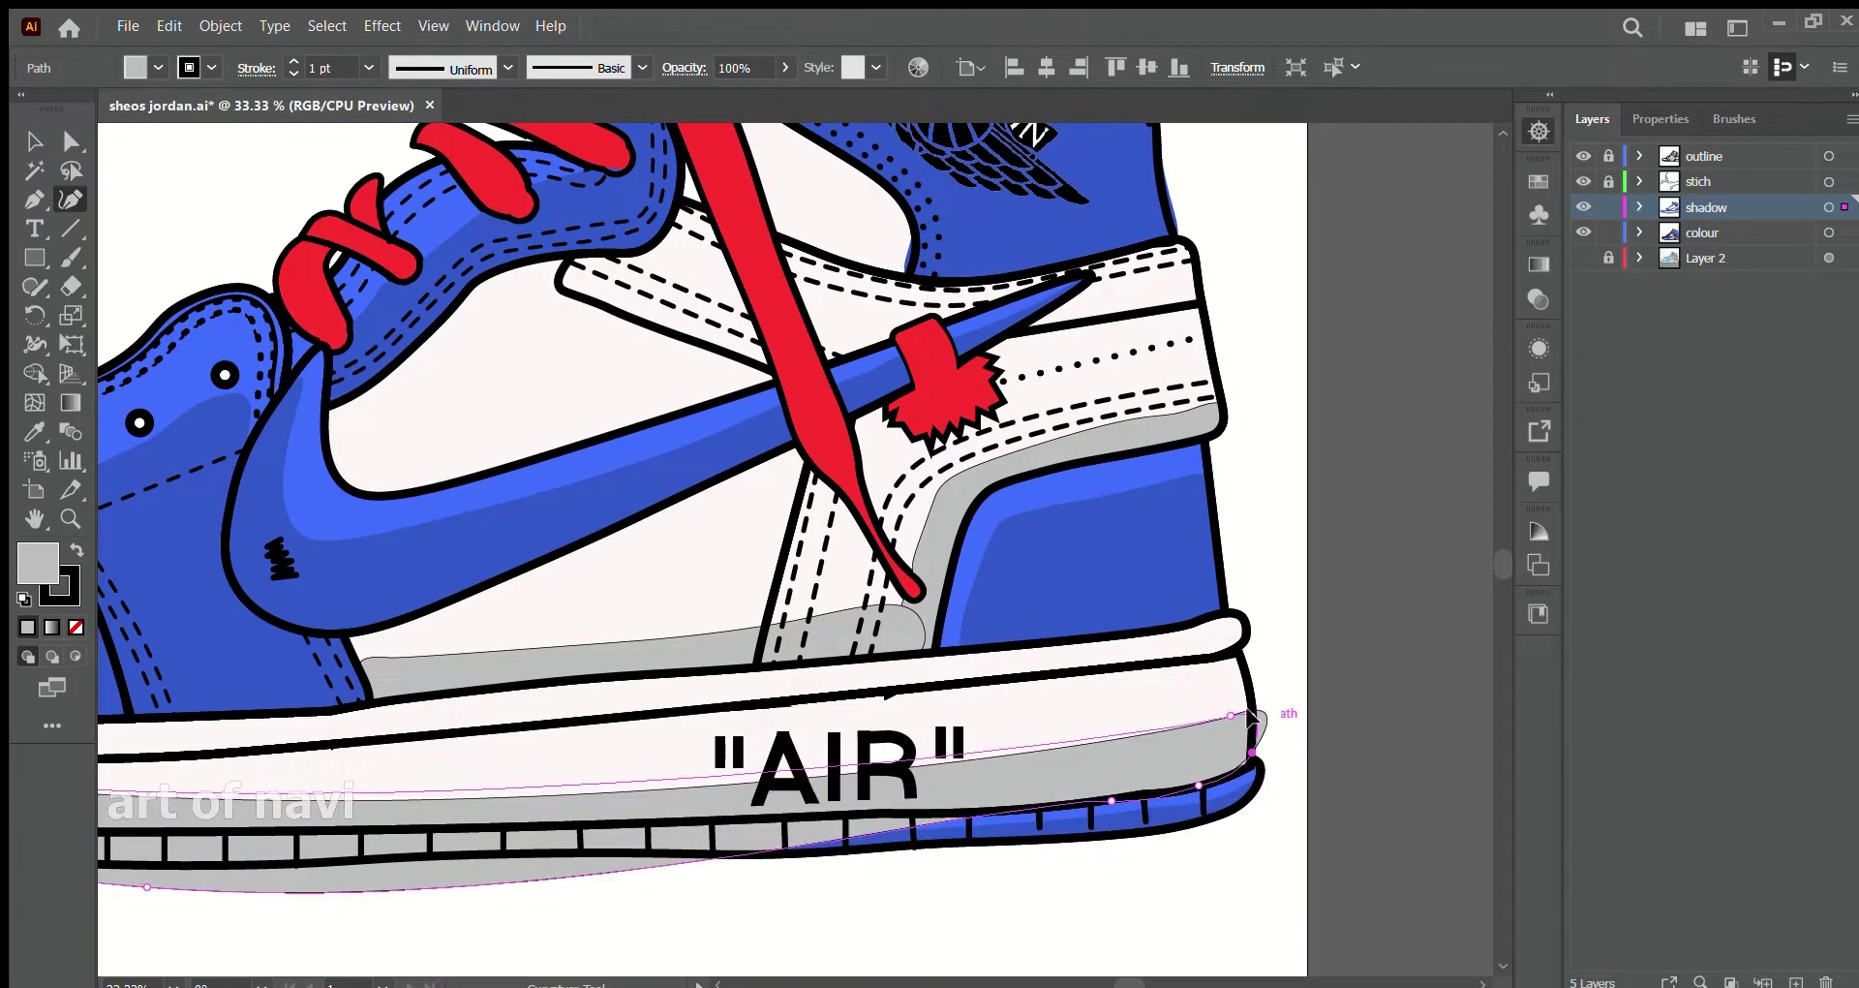
pyautogui.scroll(-2, 1065, 678)
pyautogui.hscroll(-2, 1066, 678)
pyautogui.hscroll(-4, 760, 615)
pyautogui.click(638, 644)
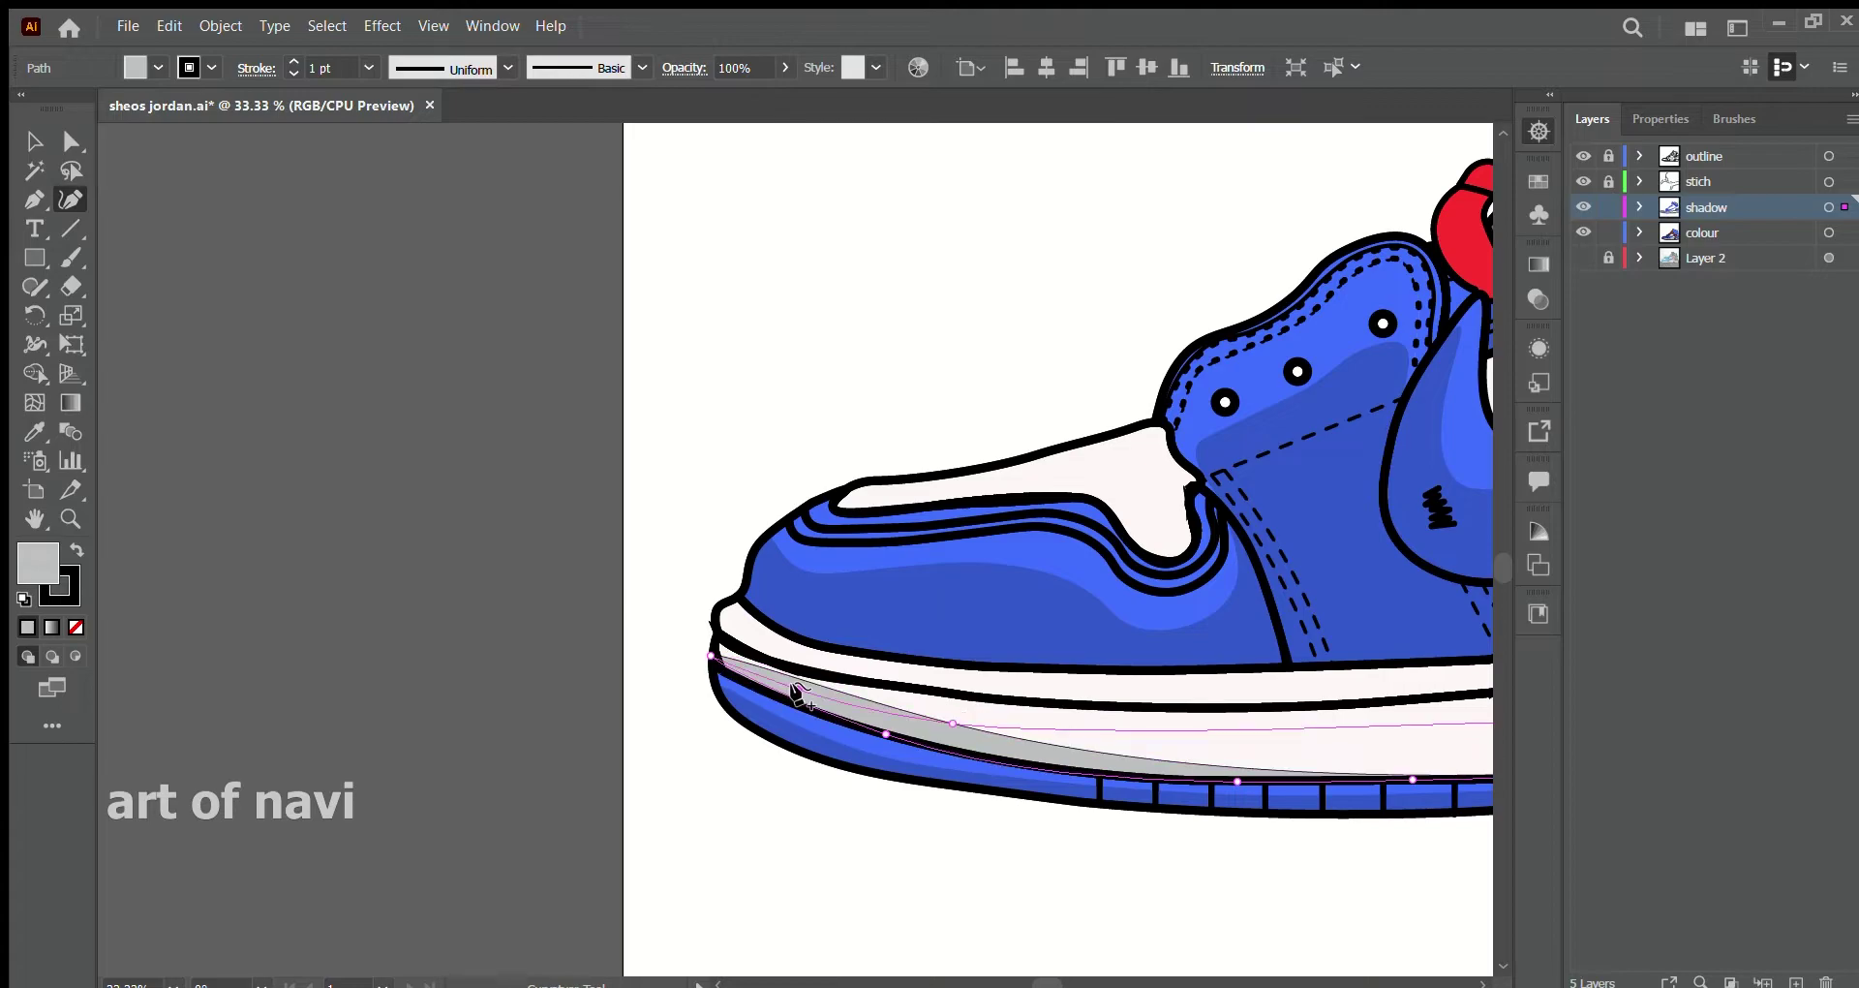
pyautogui.hscroll(10, 1443, 220)
pyautogui.hscroll(-10, 187, 695)
pyautogui.click(797, 651)
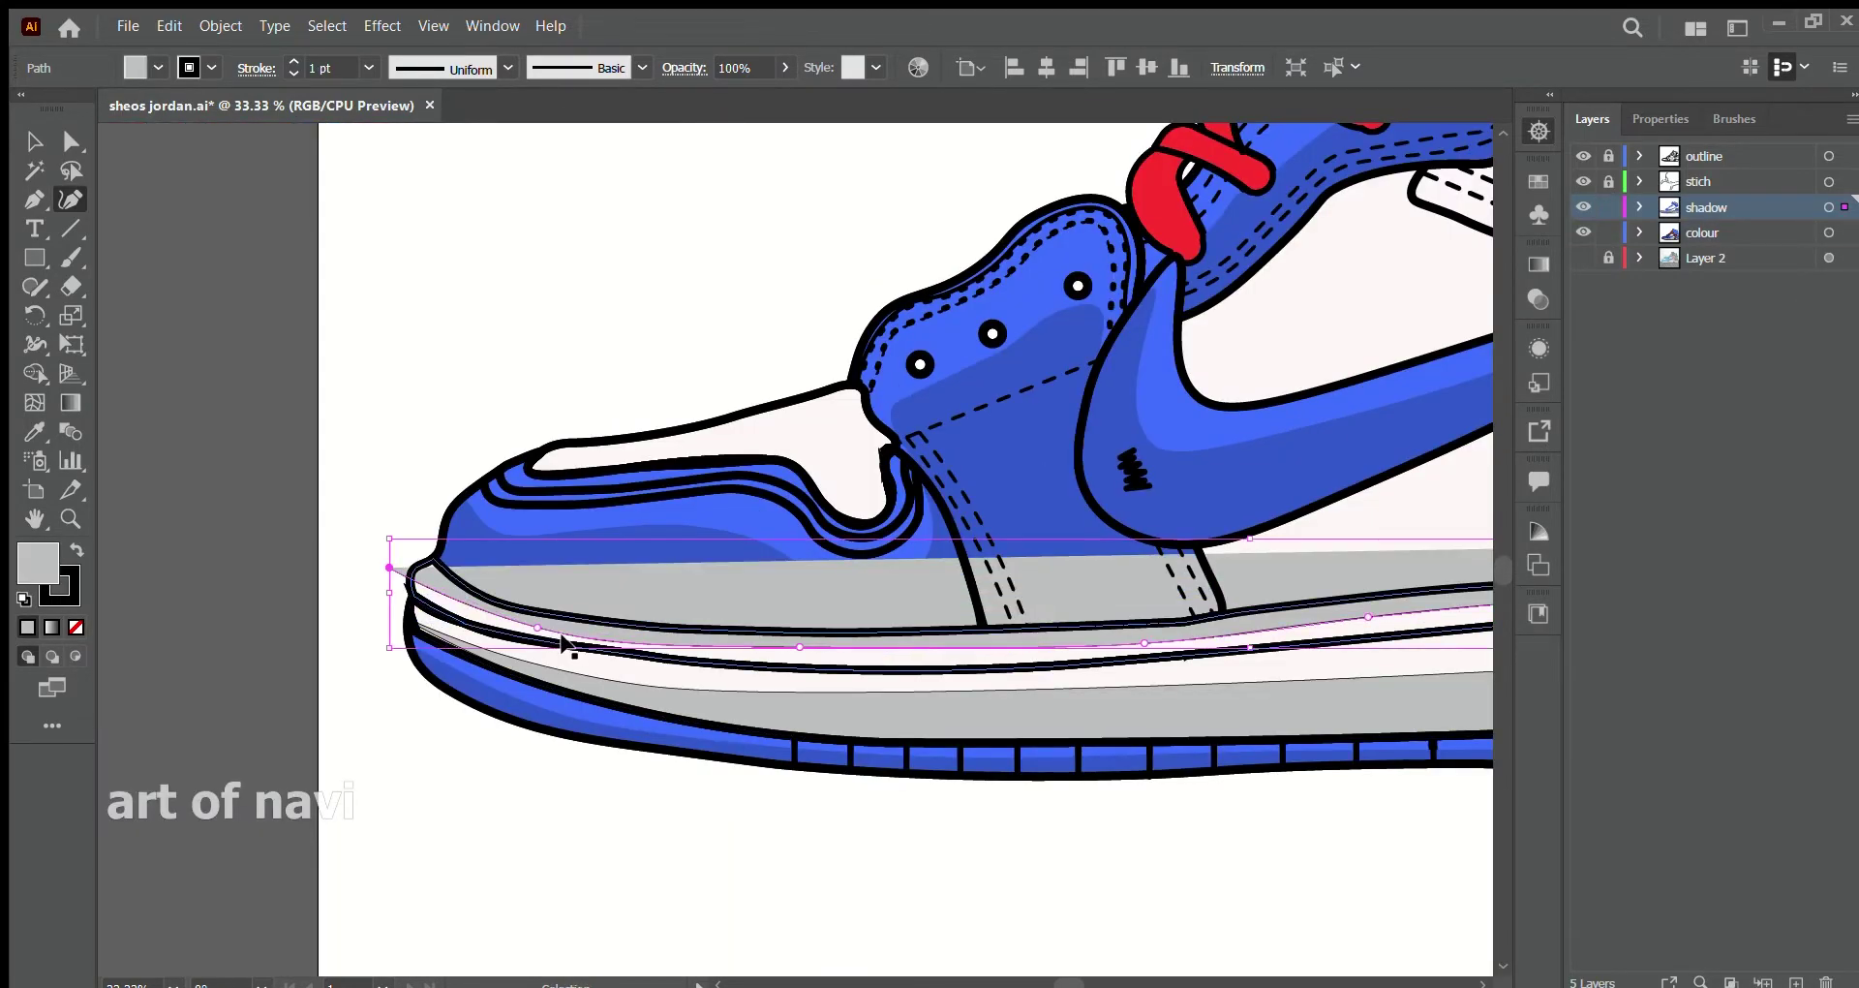
pyautogui.hscroll(5, 394, 589)
pyautogui.click(286, 630)
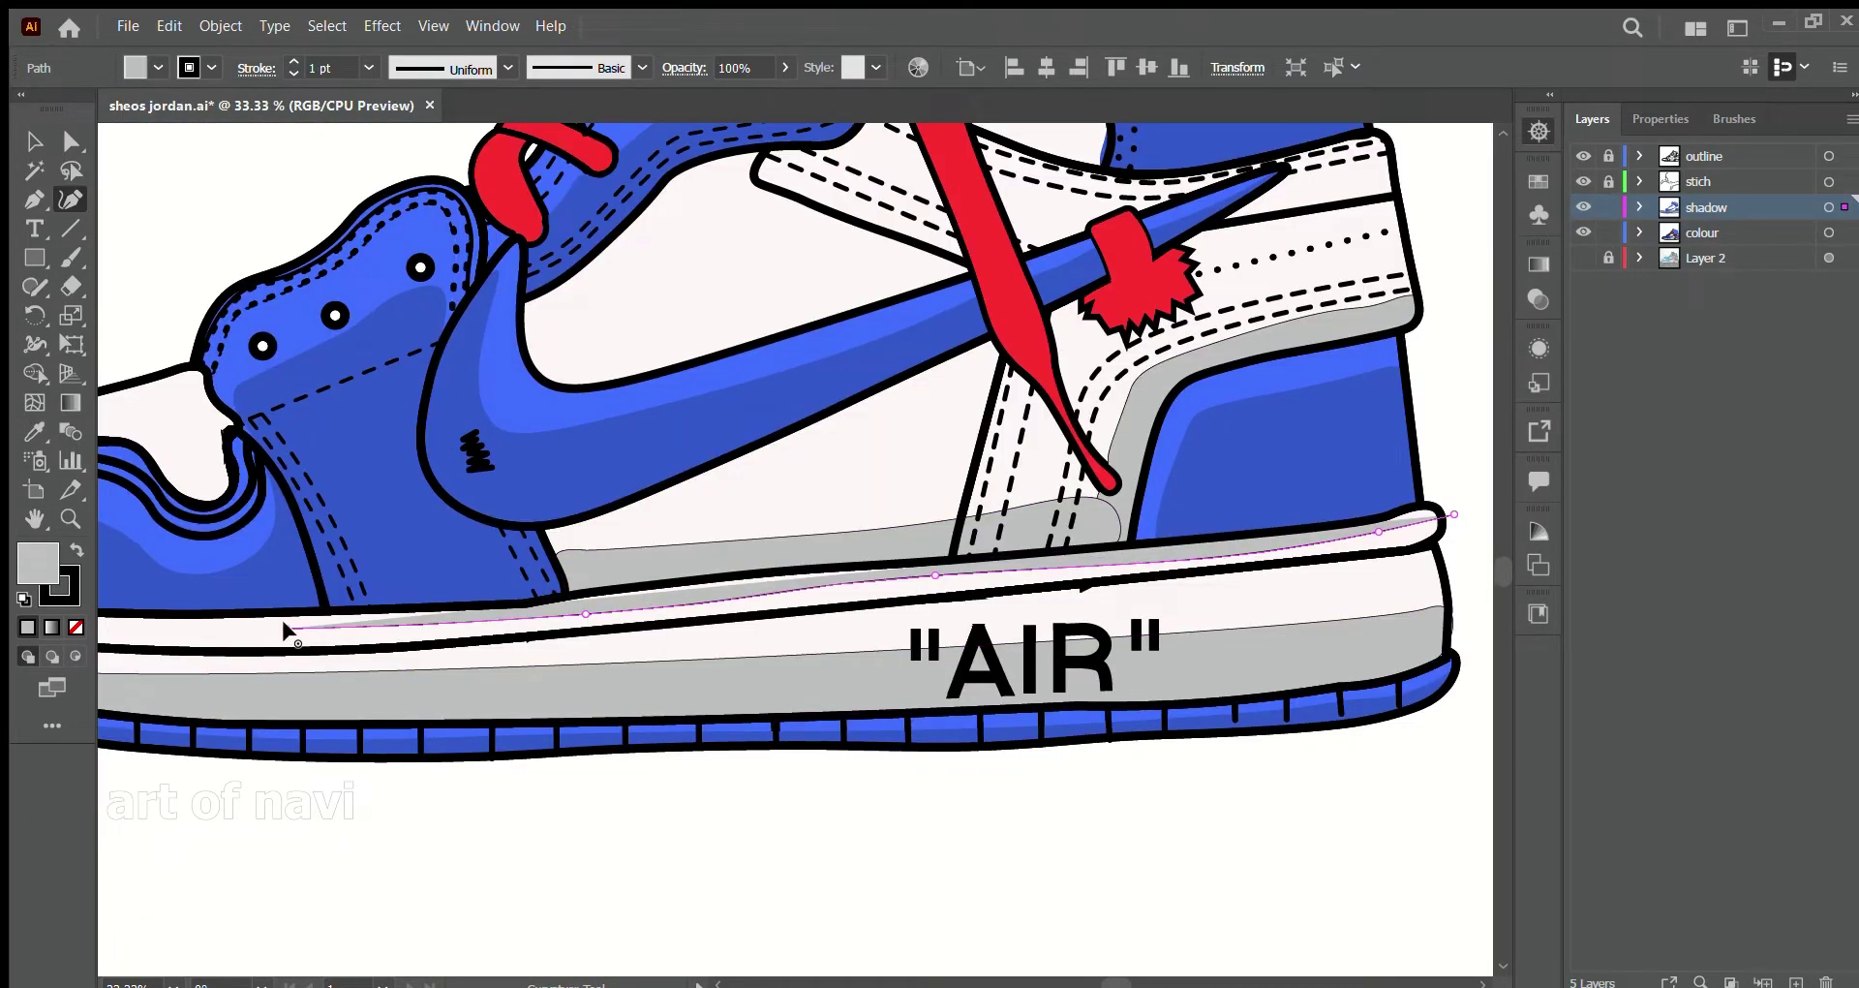
pyautogui.hscroll(-10, 286, 631)
pyautogui.click(187, 630)
pyautogui.hscroll(10, 187, 629)
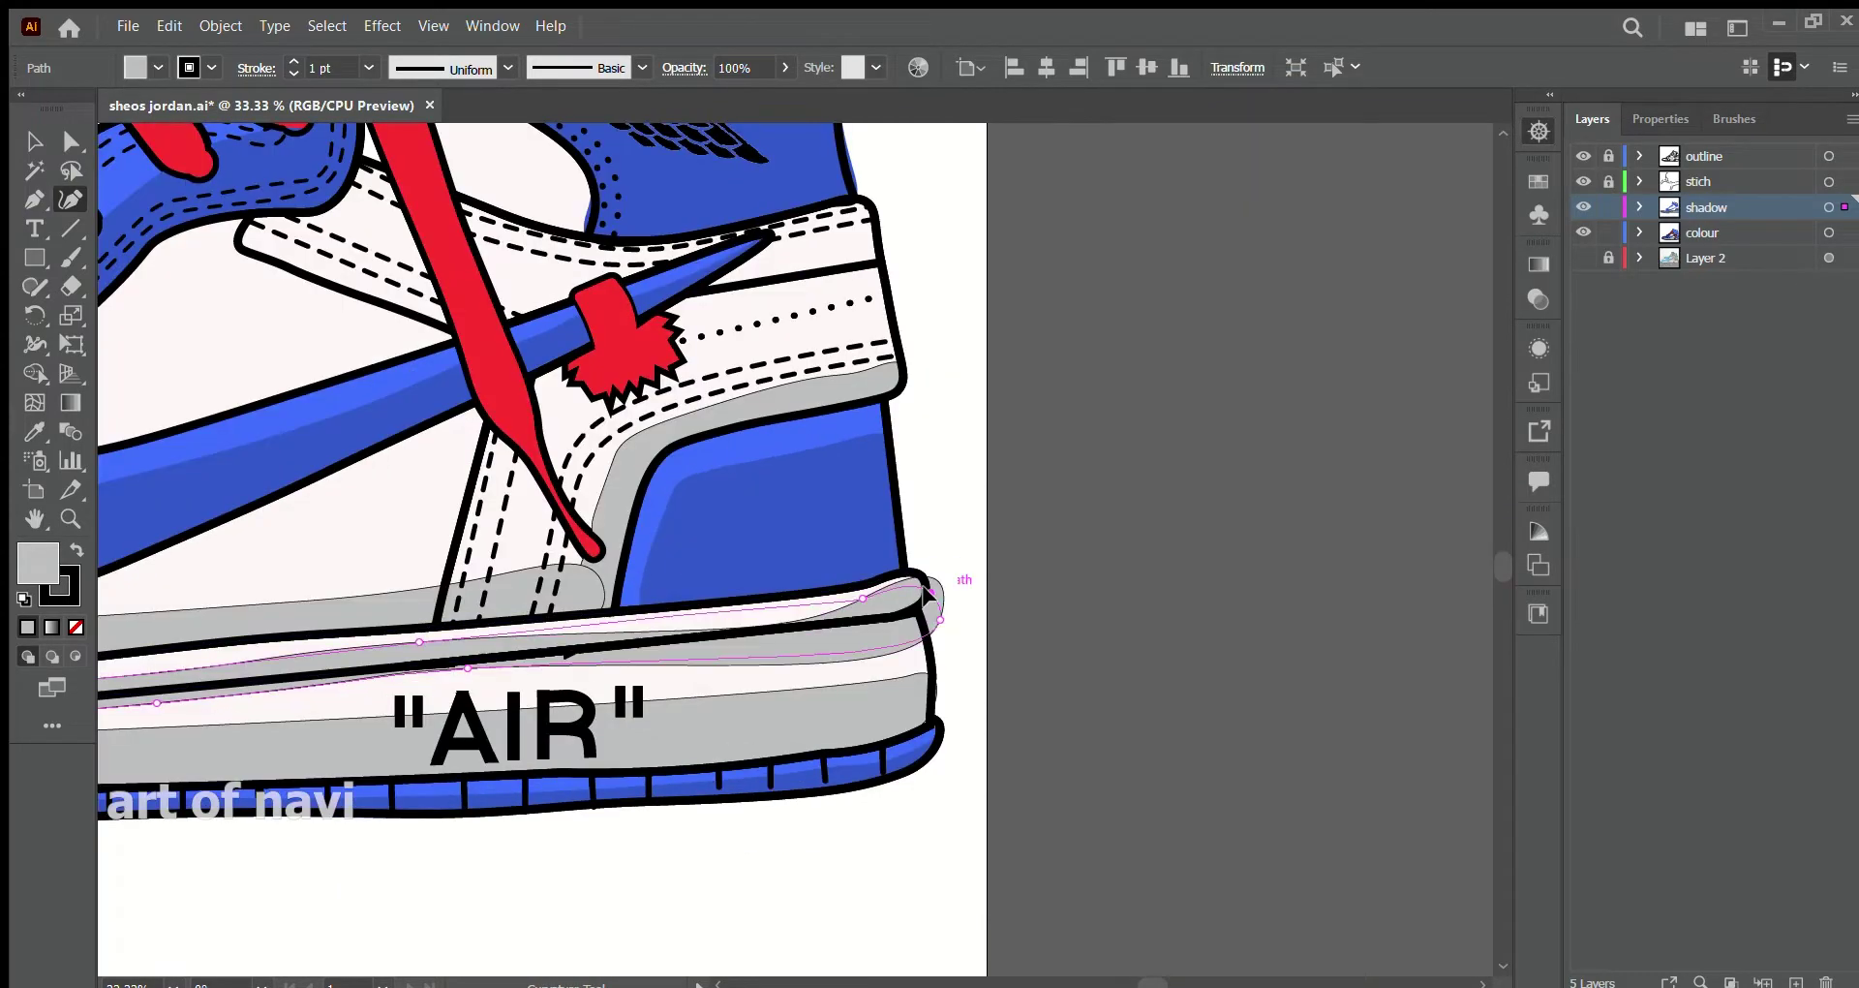
pyautogui.hscroll(-3, 872, 602)
pyautogui.scroll(-5, 581, 484)
pyautogui.hscroll(-8, 387, 436)
pyautogui.scroll(3, 291, 406)
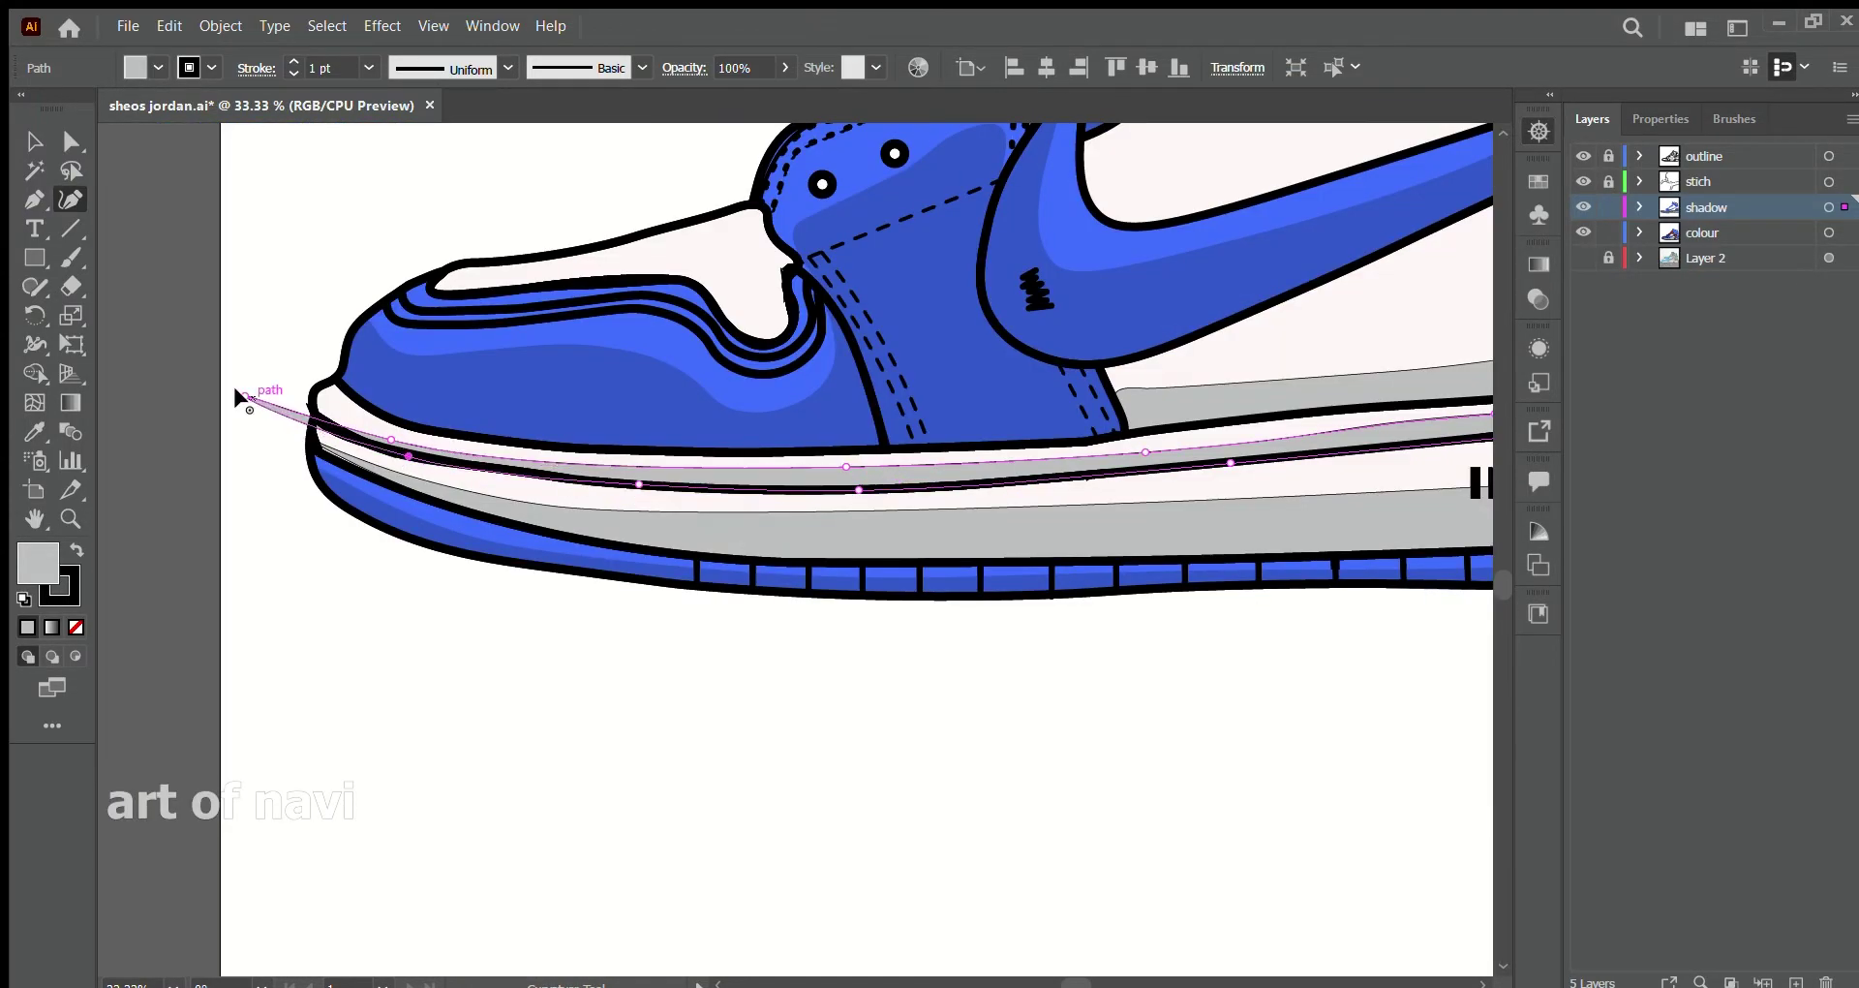
pyautogui.hscroll(7, 1412, 238)
# - Set the sole shadow's stroke weight to 0 to remove its outline
pyautogui.click(329, 67)
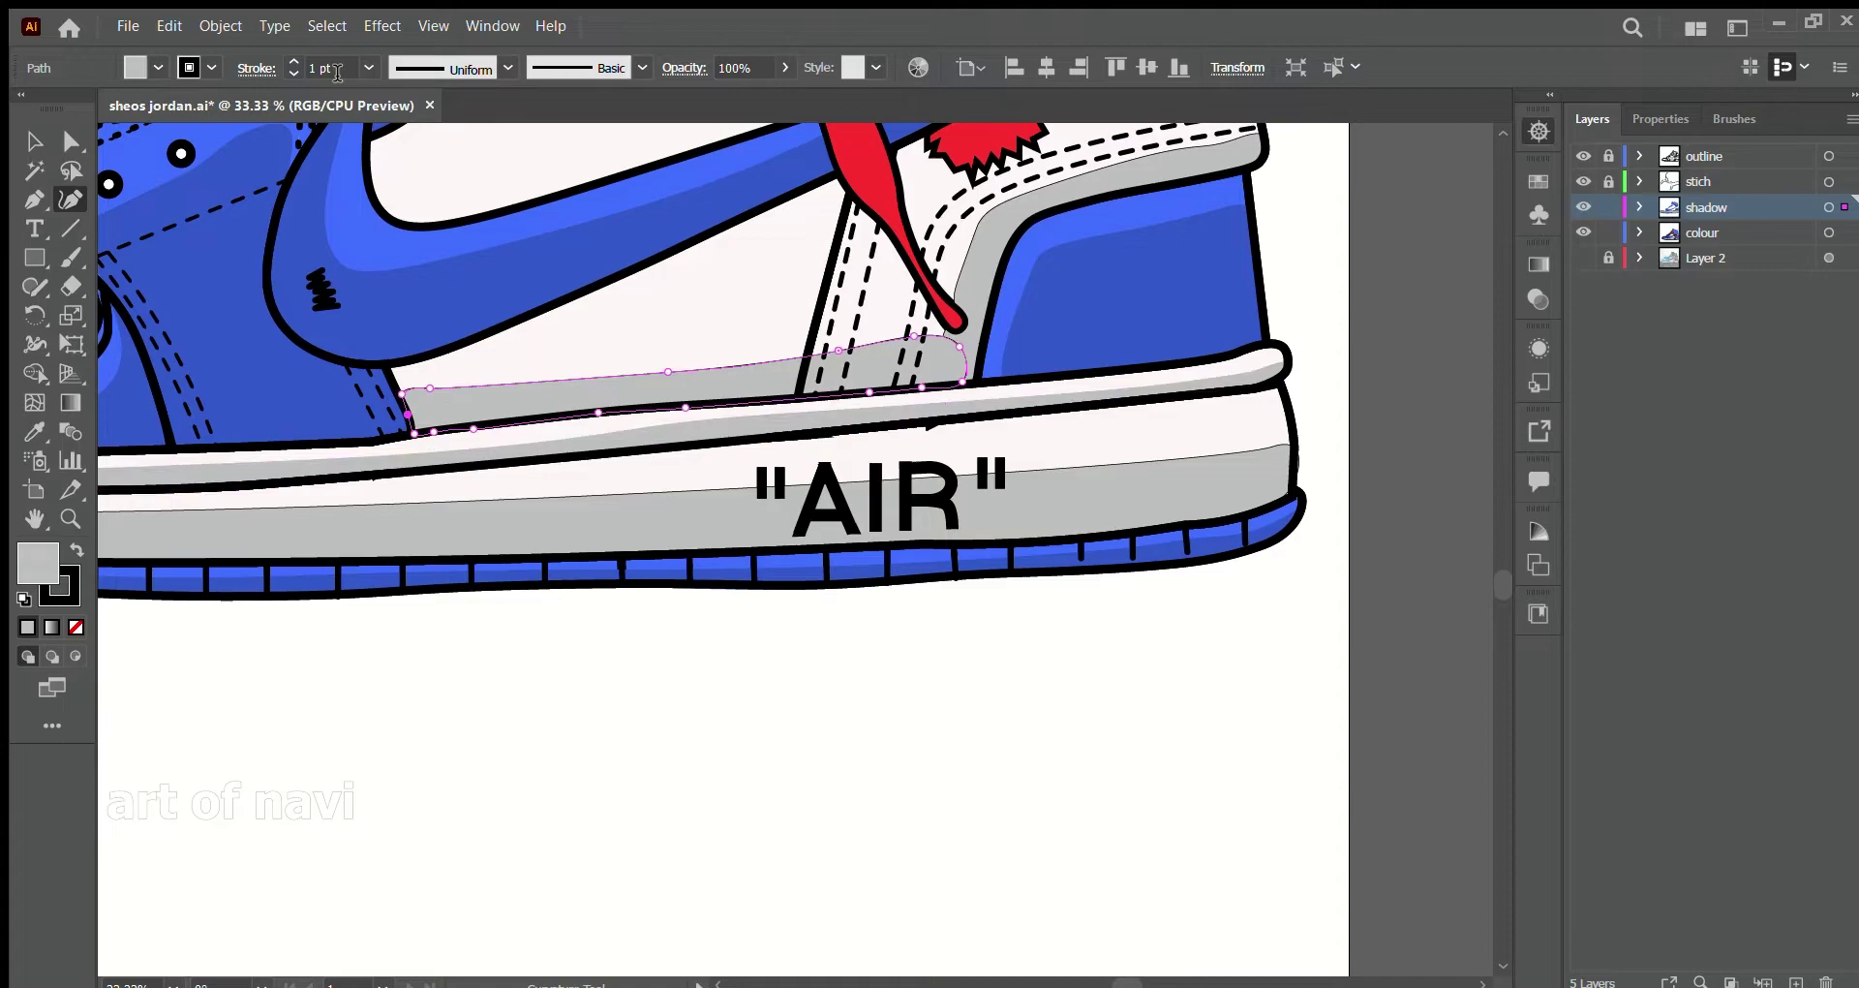
pyautogui.scroll(1, 677, 387)
pyautogui.write('0')
pyautogui.press('Return')
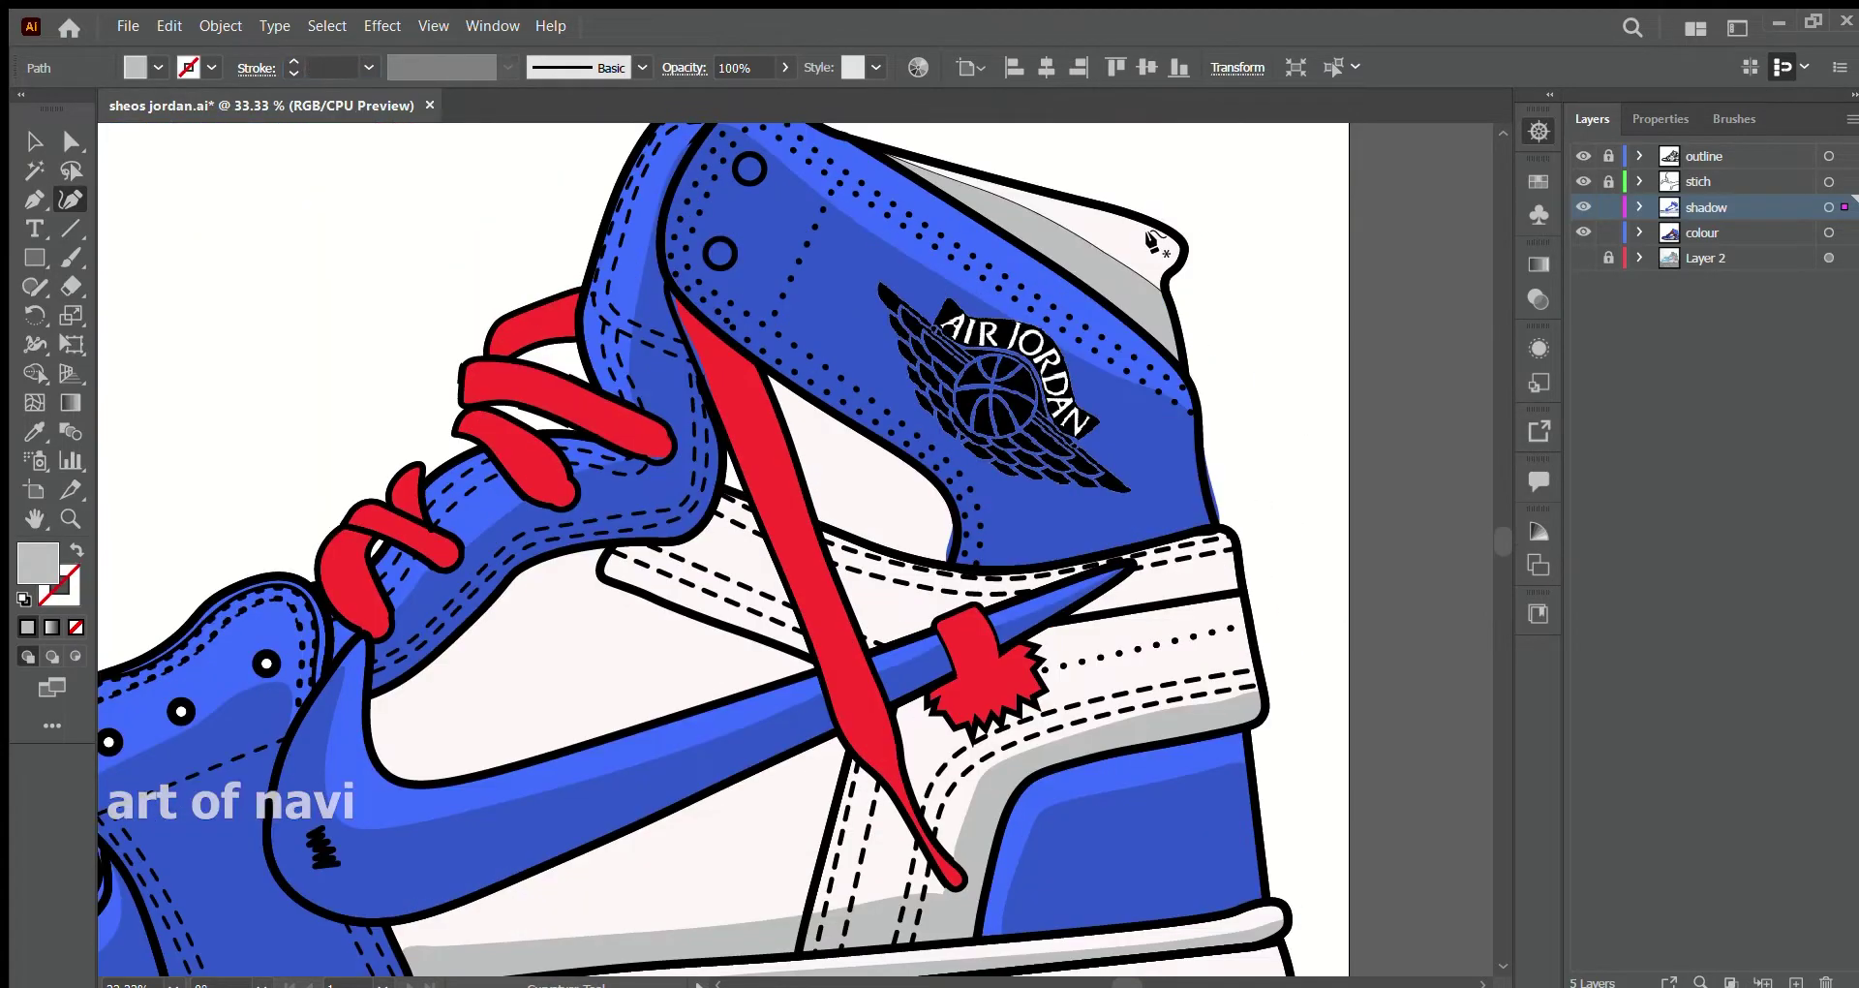
pyautogui.scroll(6, 1397, 199)
pyautogui.hscroll(-3, 1397, 198)
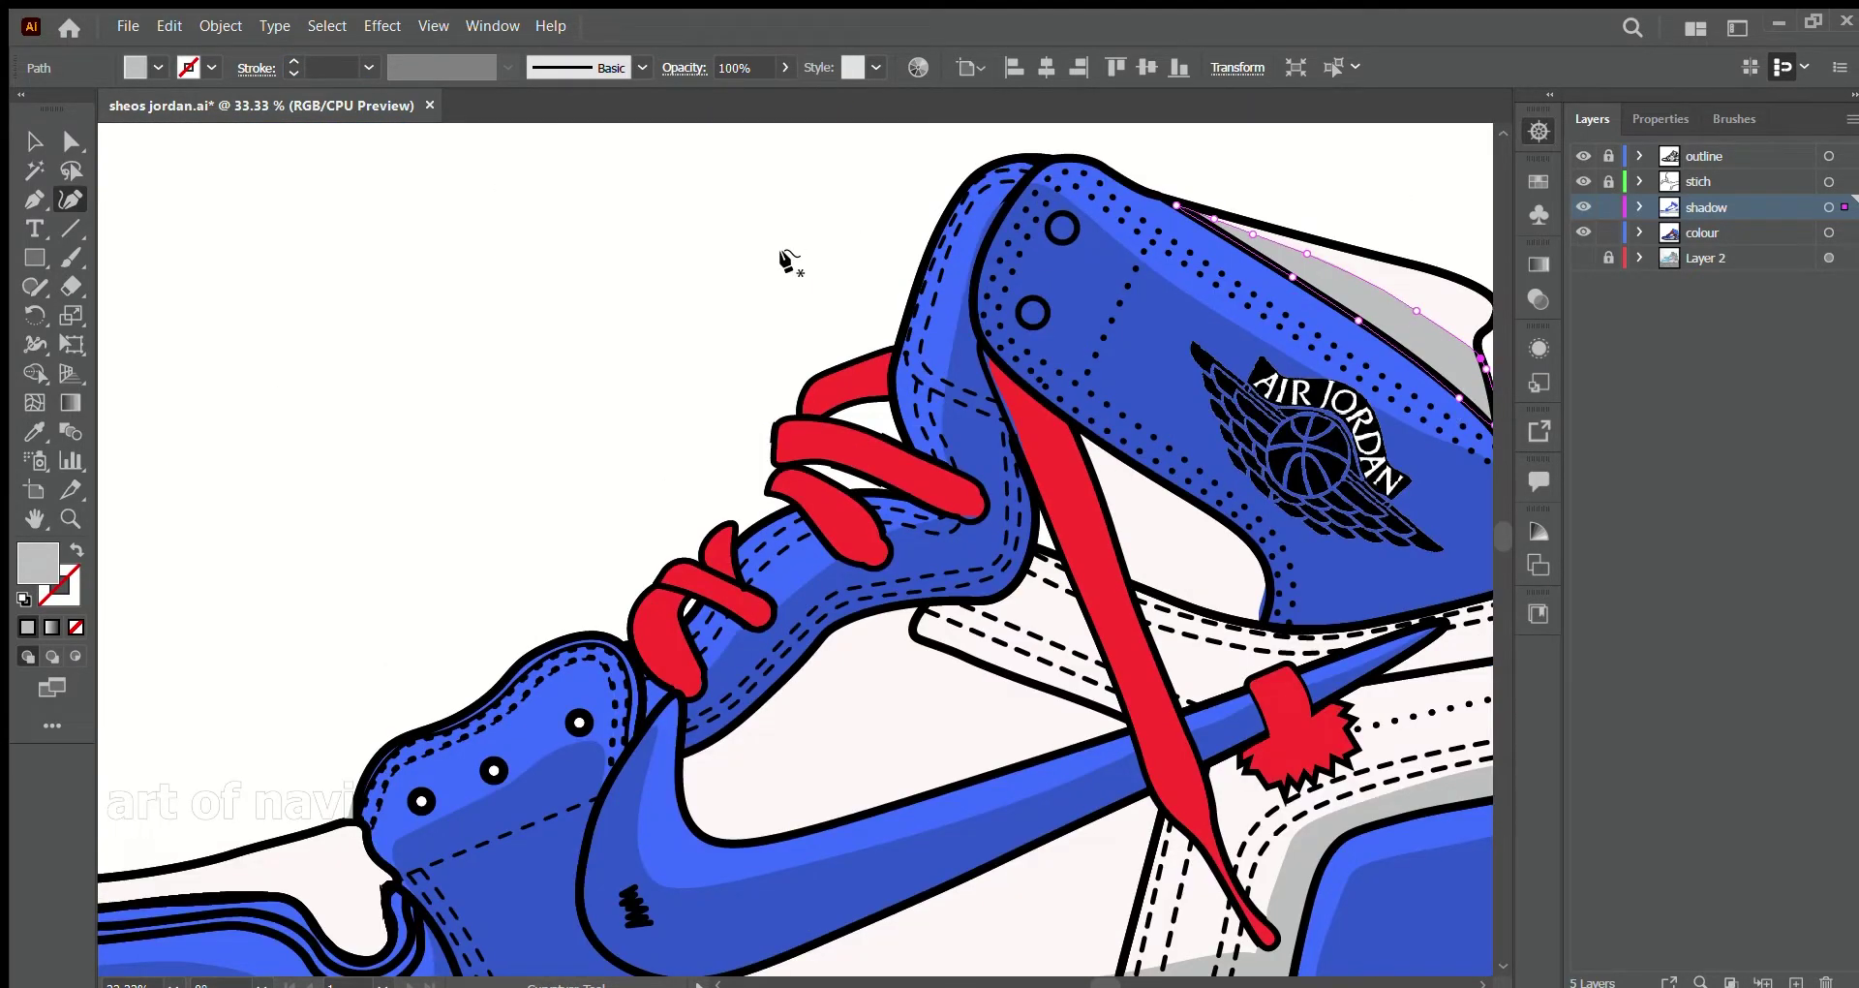
pyautogui.scroll(-6, 852, 594)
pyautogui.hscroll(4, 852, 594)
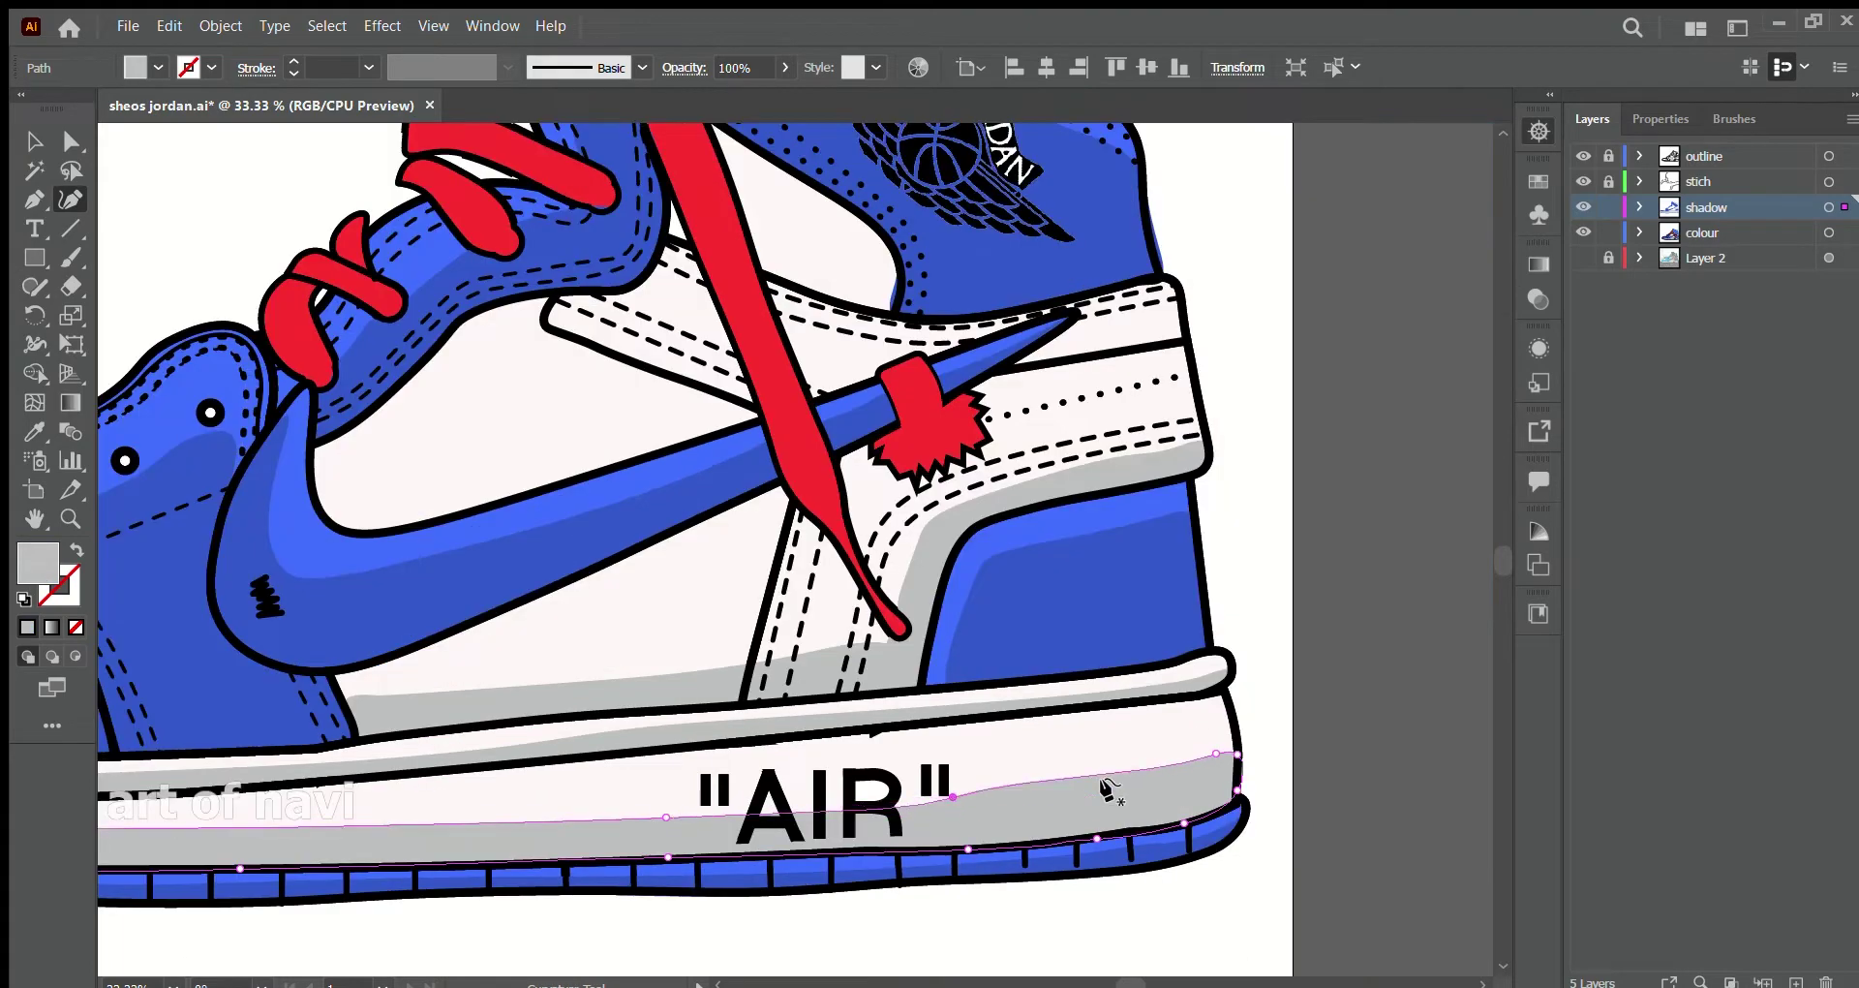
pyautogui.hscroll(-10, 1401, 229)
pyautogui.scroll(-2, 1401, 229)
# - Draw a grey shadow across the toe cap, slimmed to follow the toe line
pyautogui.click(575, 338)
pyautogui.click(591, 368)
pyautogui.click(634, 365)
pyautogui.click(794, 347)
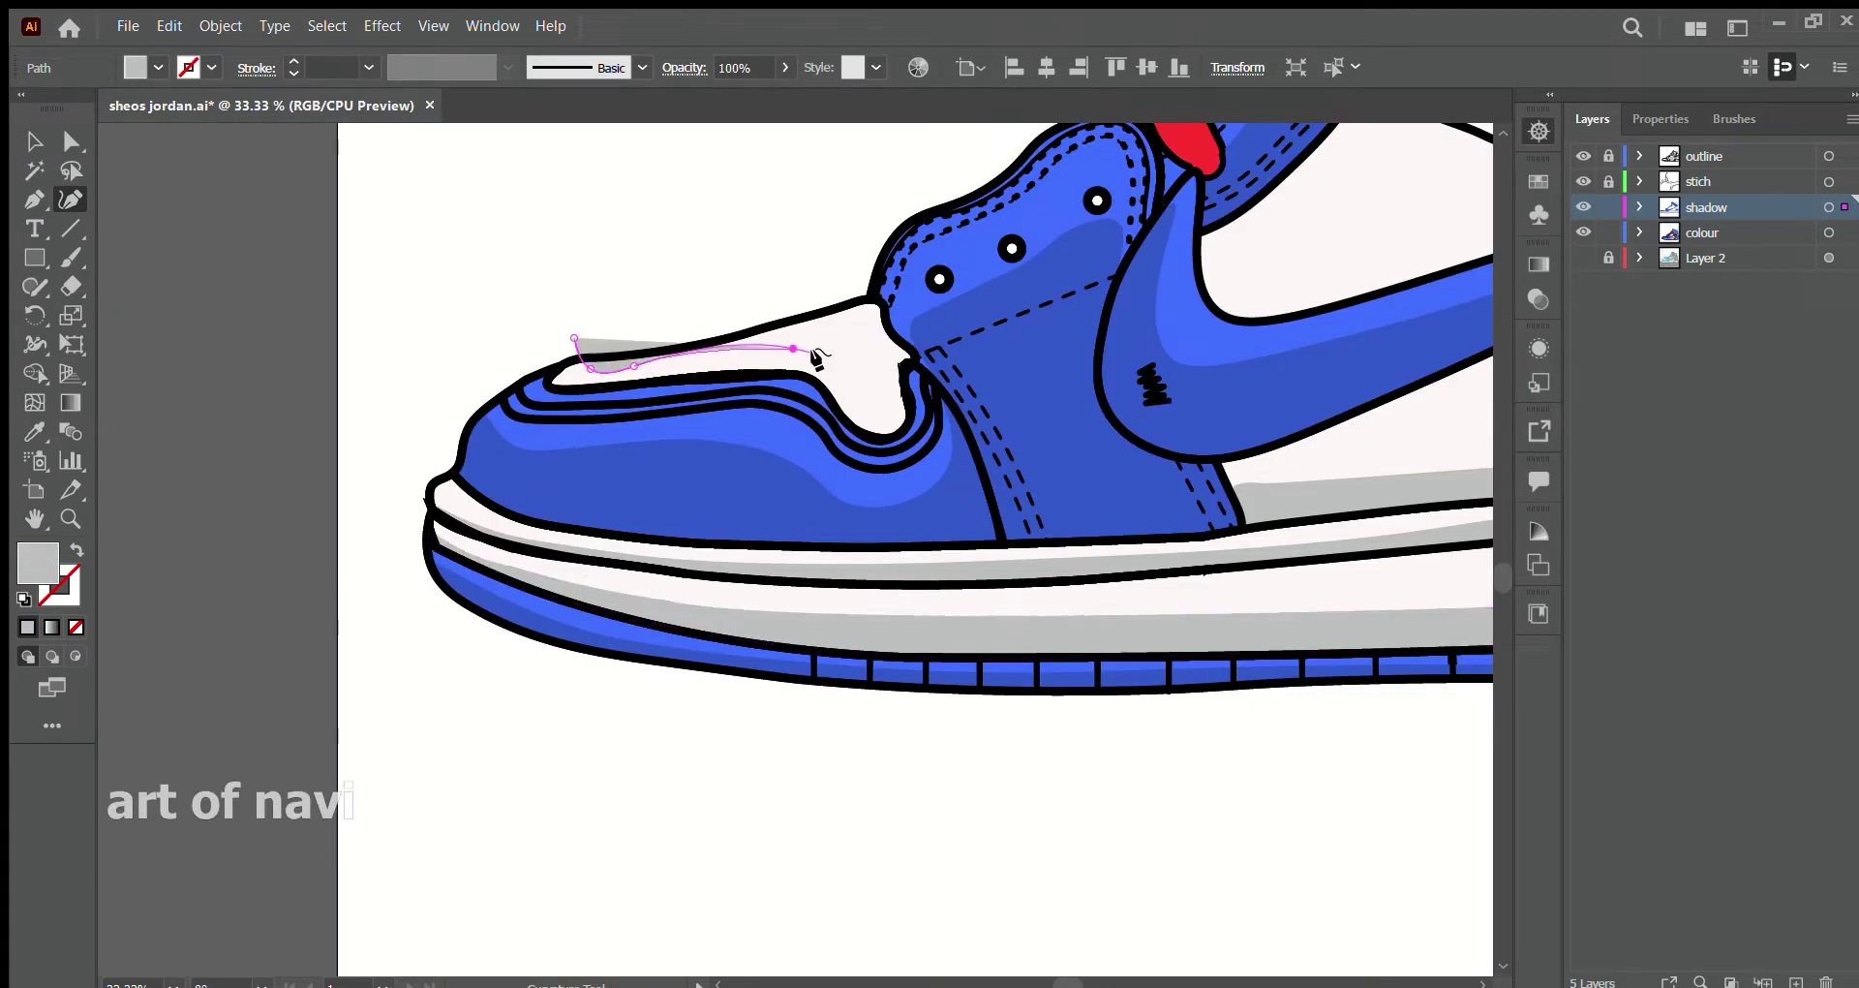
pyautogui.click(918, 472)
pyautogui.click(809, 378)
pyautogui.click(649, 426)
pyautogui.click(475, 385)
pyautogui.click(575, 338)
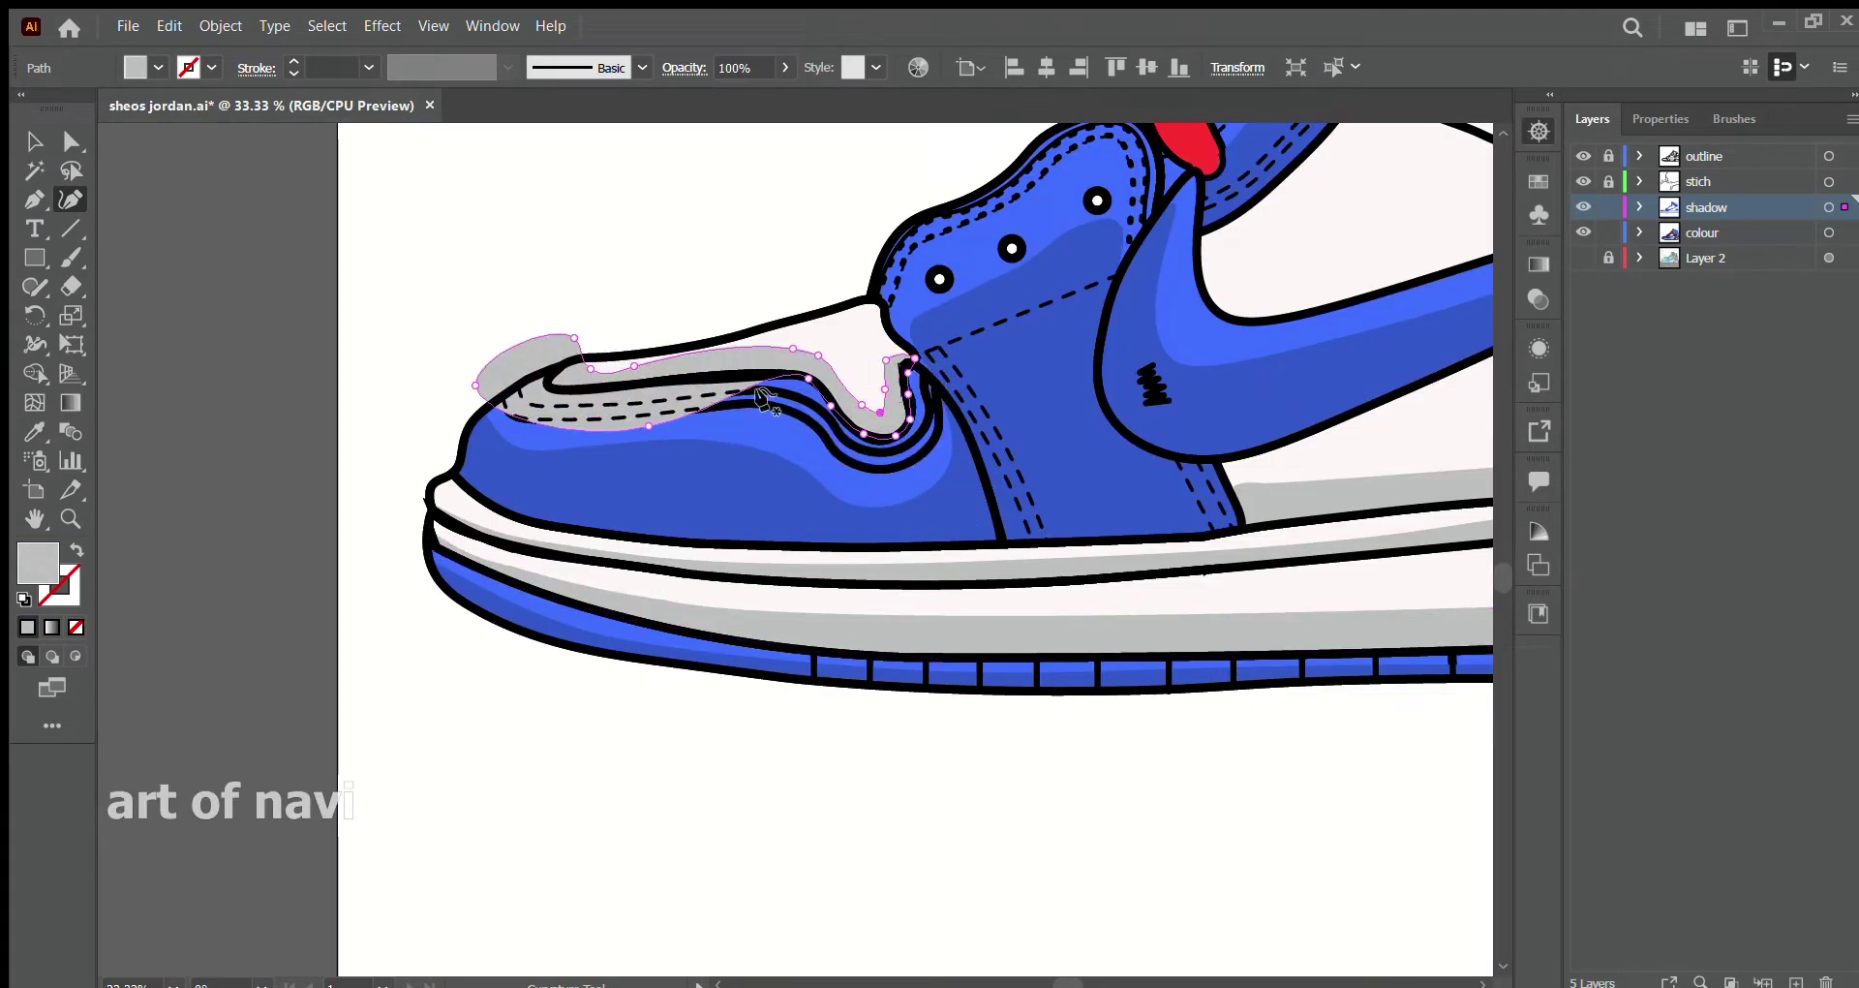
pyautogui.moveTo(649, 426); pyautogui.dragTo(659, 383)
pyautogui.moveTo(474, 386); pyautogui.dragTo(547, 383)
pyautogui.moveTo(575, 338); pyautogui.dragTo(582, 355)
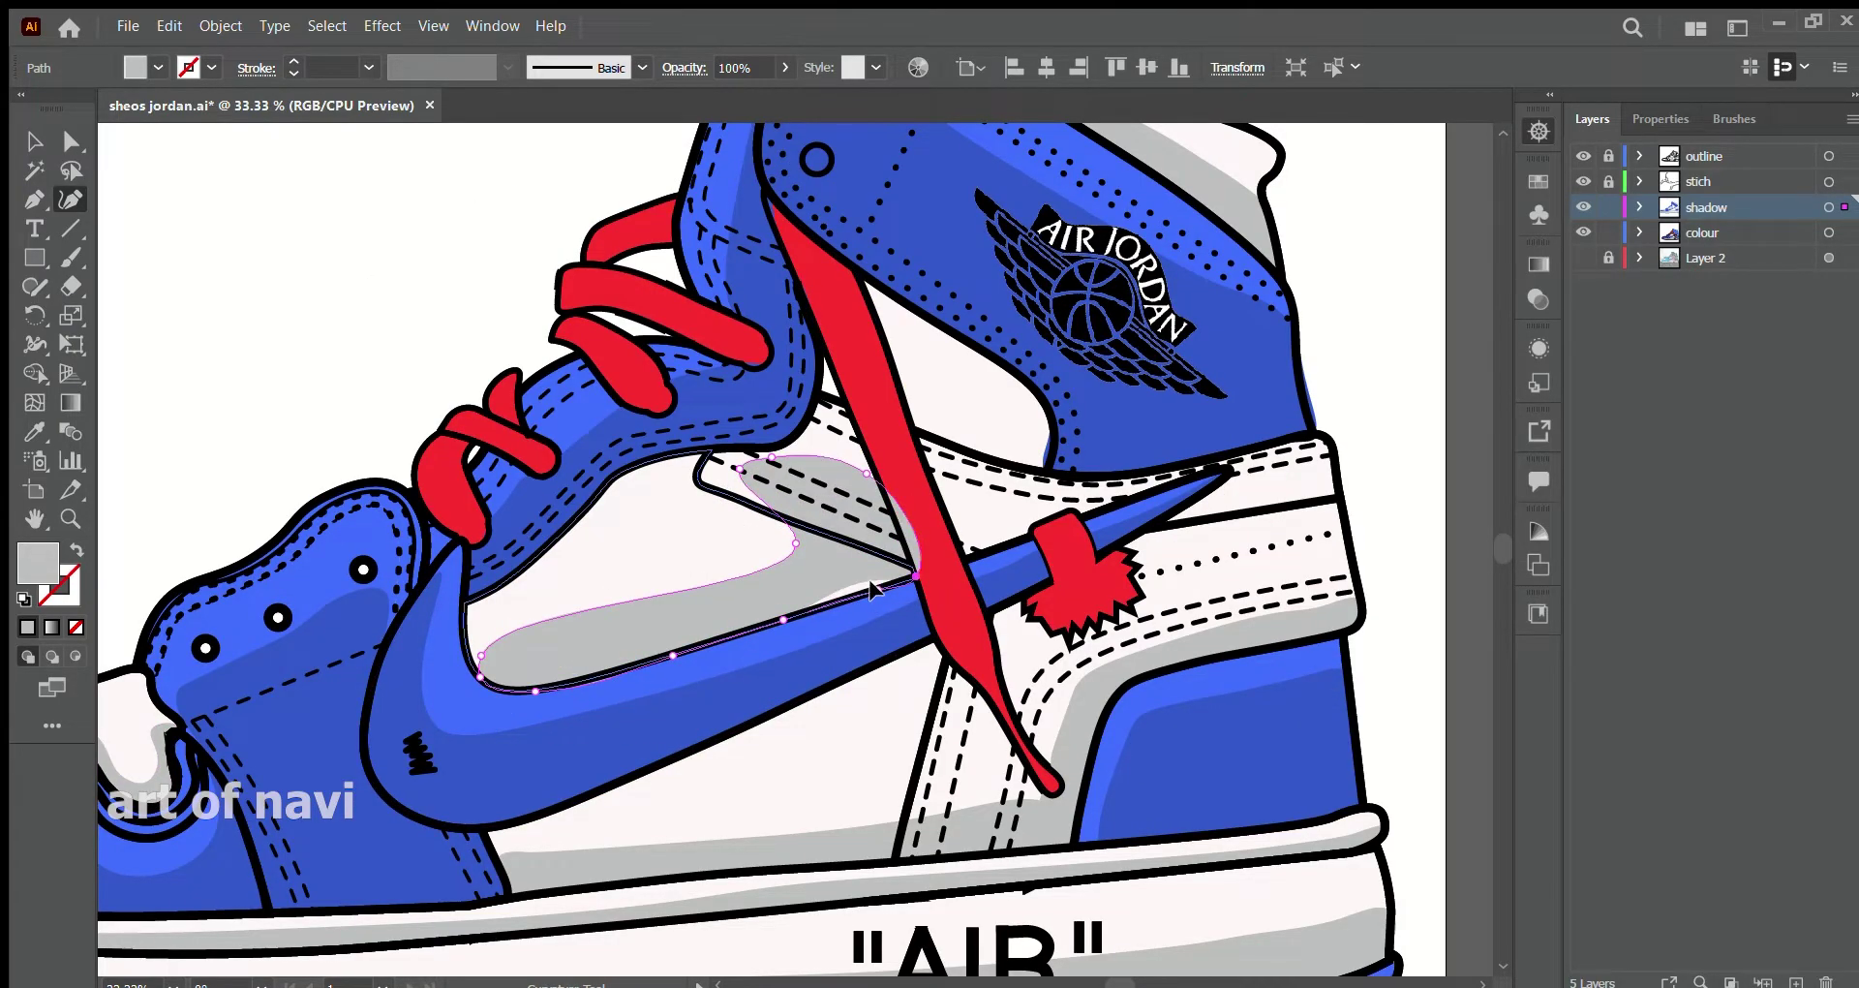
pyautogui.press('Escape')
# - Draw a grey shadow on the white side panel above the swoosh
pyautogui.click(904, 371)
pyautogui.click(1039, 423)
pyautogui.click(1038, 478)
pyautogui.click(930, 453)
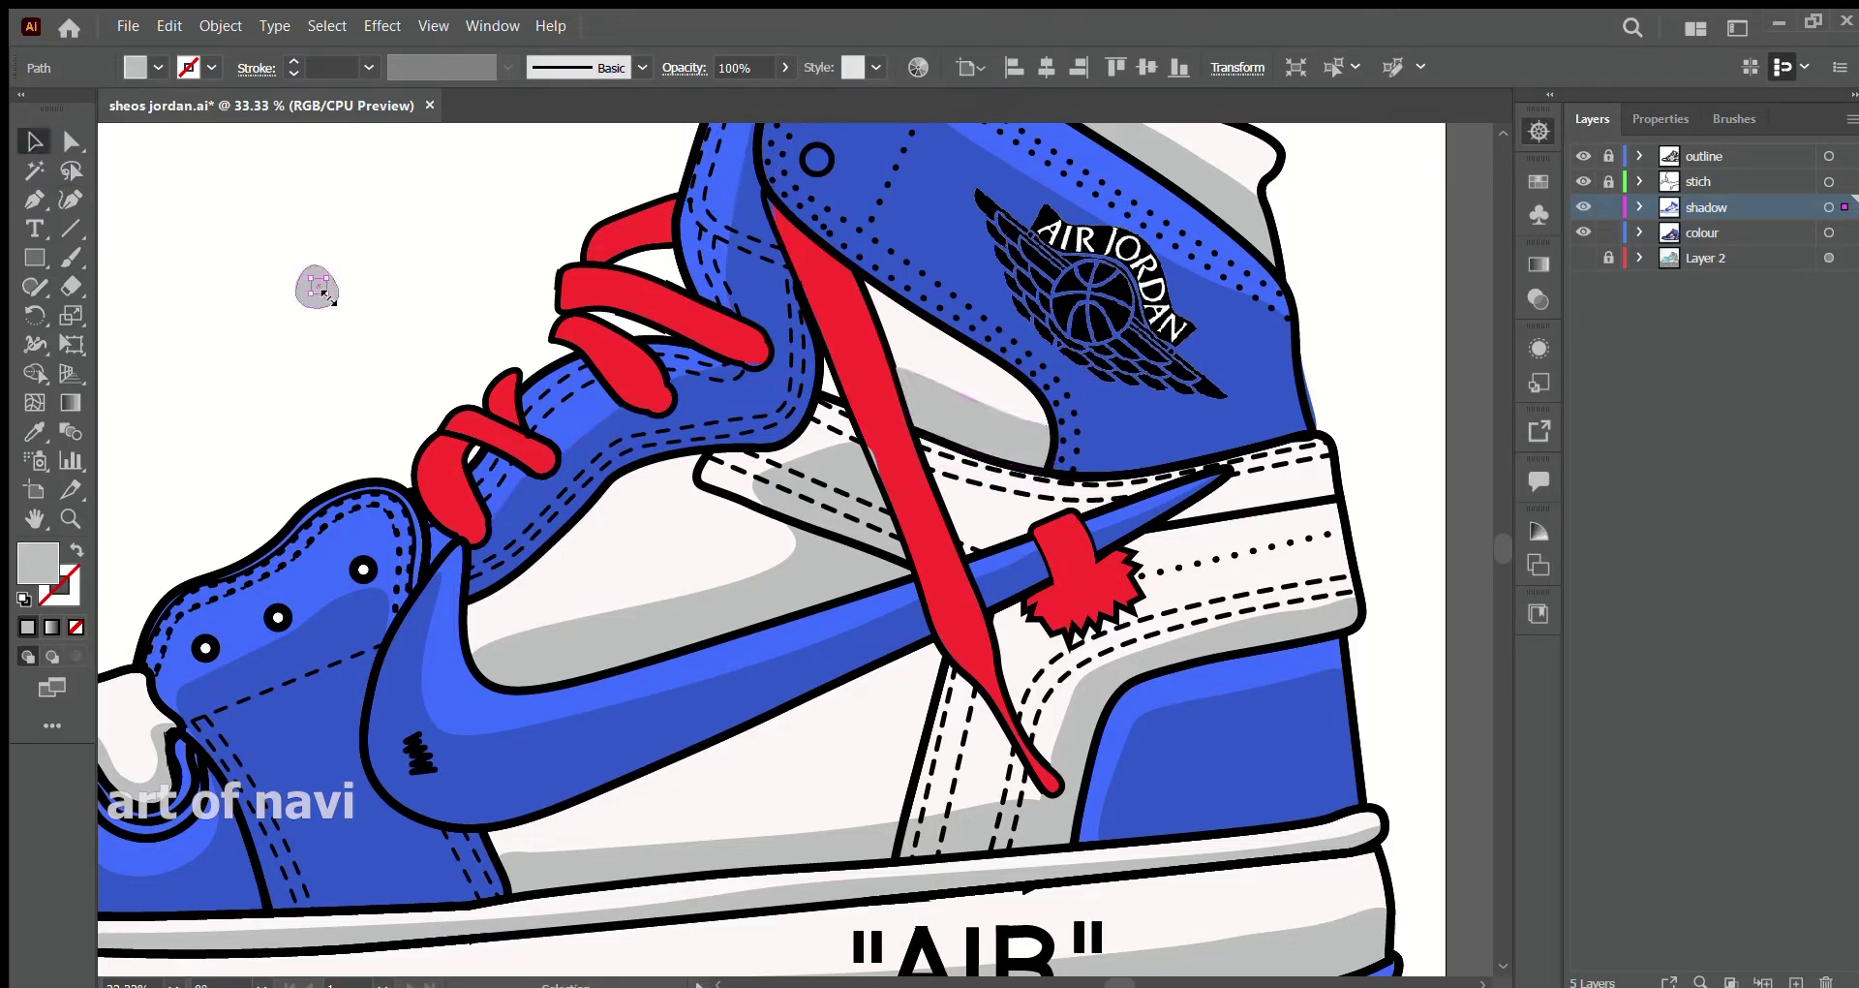
pyautogui.hotkey('ctrl', '1')
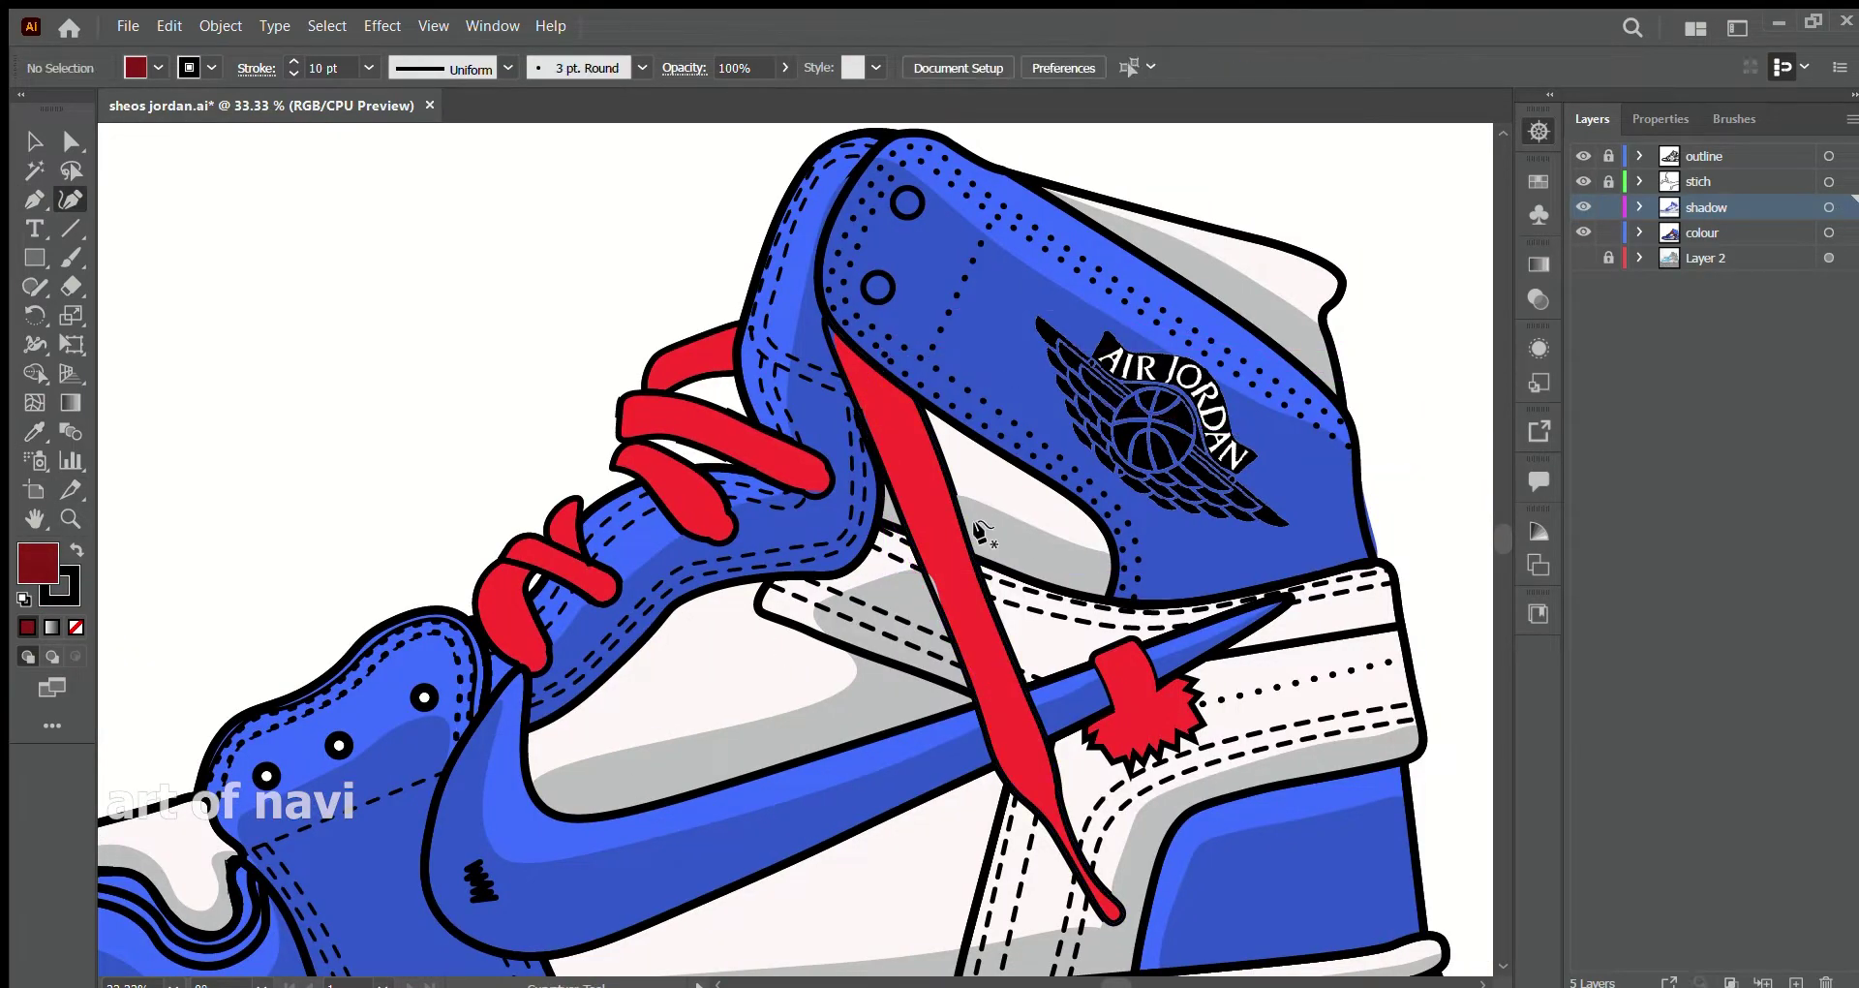
# - Trace a dark-red shadow along the red pull tab
pyautogui.click(887, 371)
pyautogui.click(933, 438)
pyautogui.click(954, 497)
pyautogui.click(970, 655)
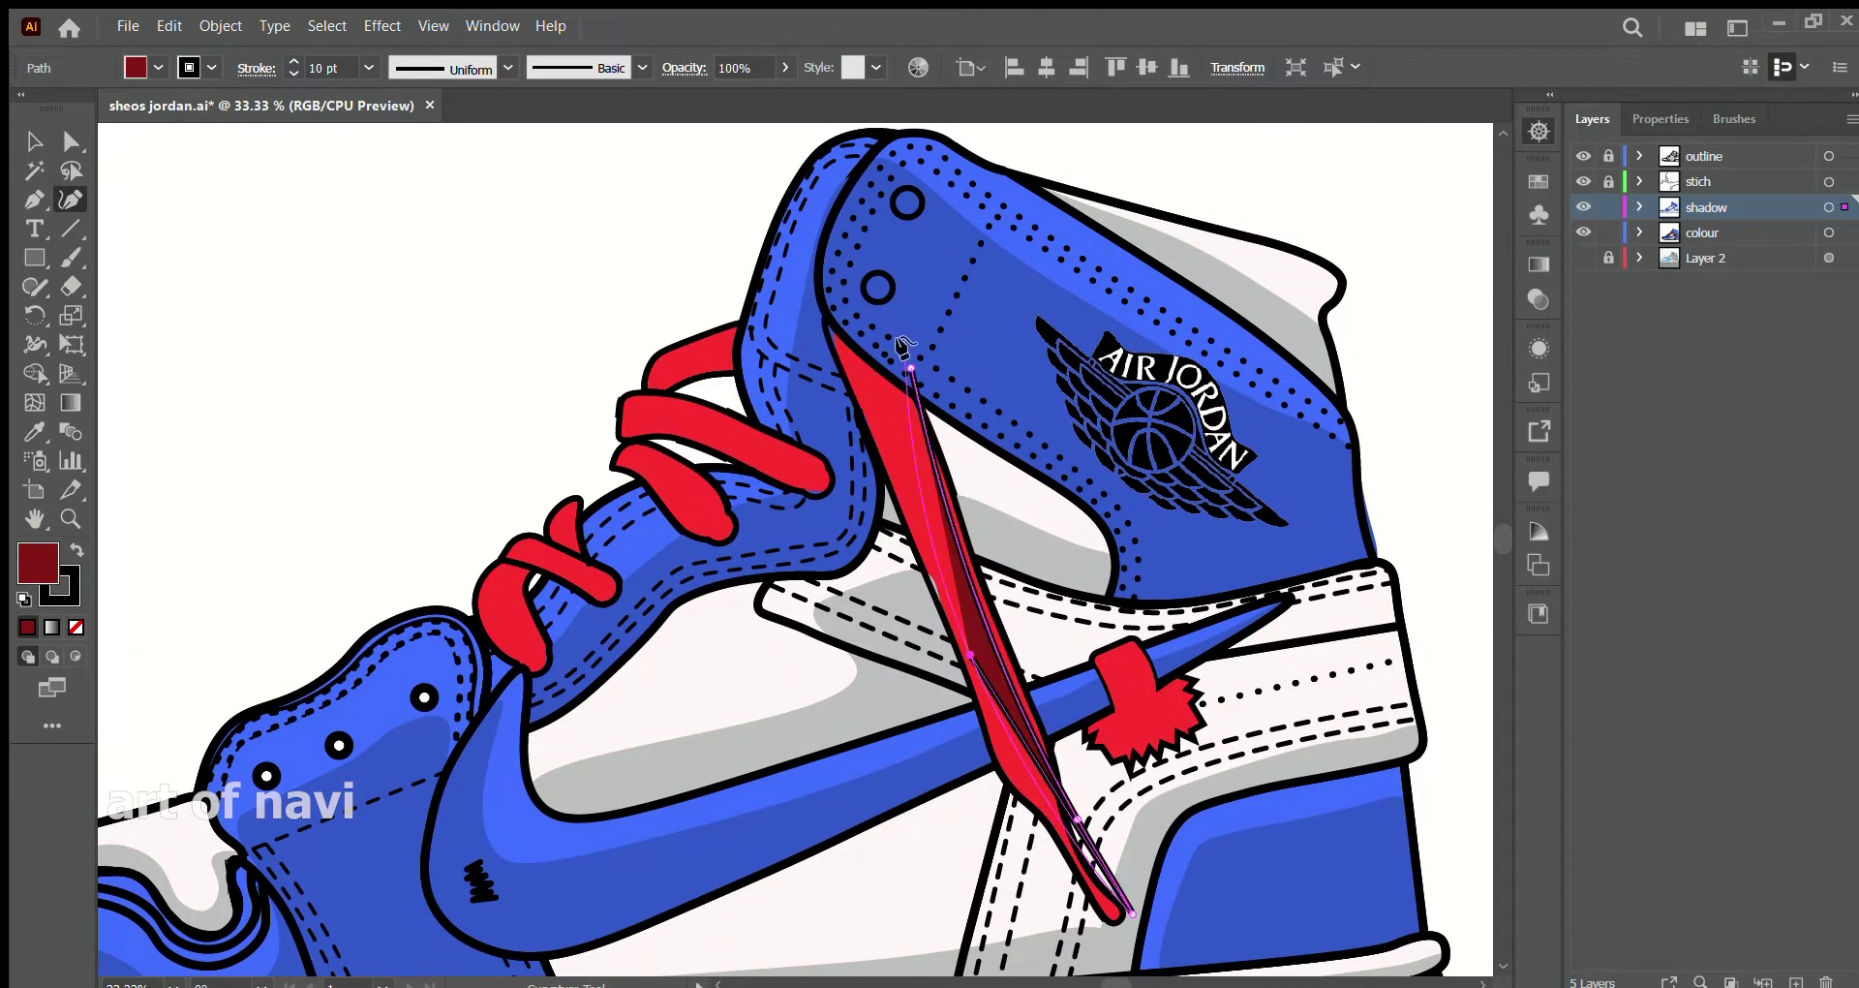
pyautogui.click(1116, 914)
pyautogui.click(1071, 848)
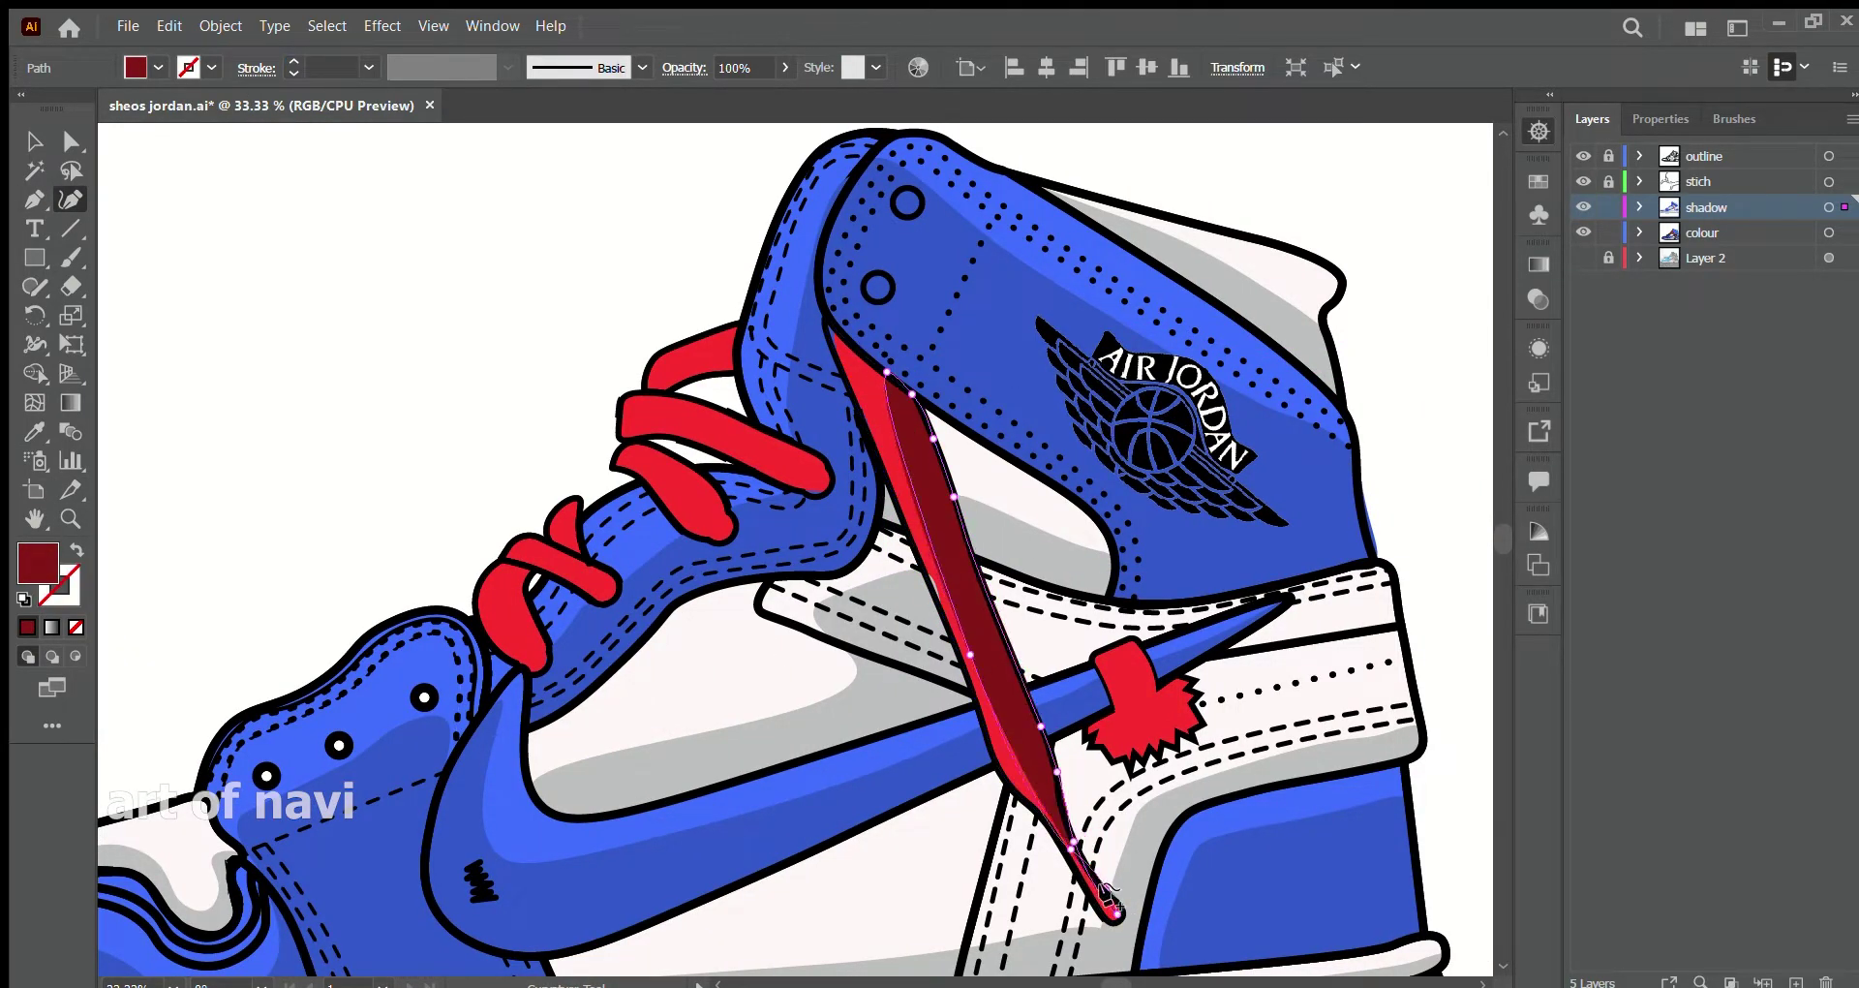
pyautogui.scroll(2, 1107, 893)
pyautogui.scroll(3, 993, 610)
# - Outline a dark-red shadow over the star tag, following its zigzag bottom edge
pyautogui.click(947, 501)
pyautogui.click(1118, 573)
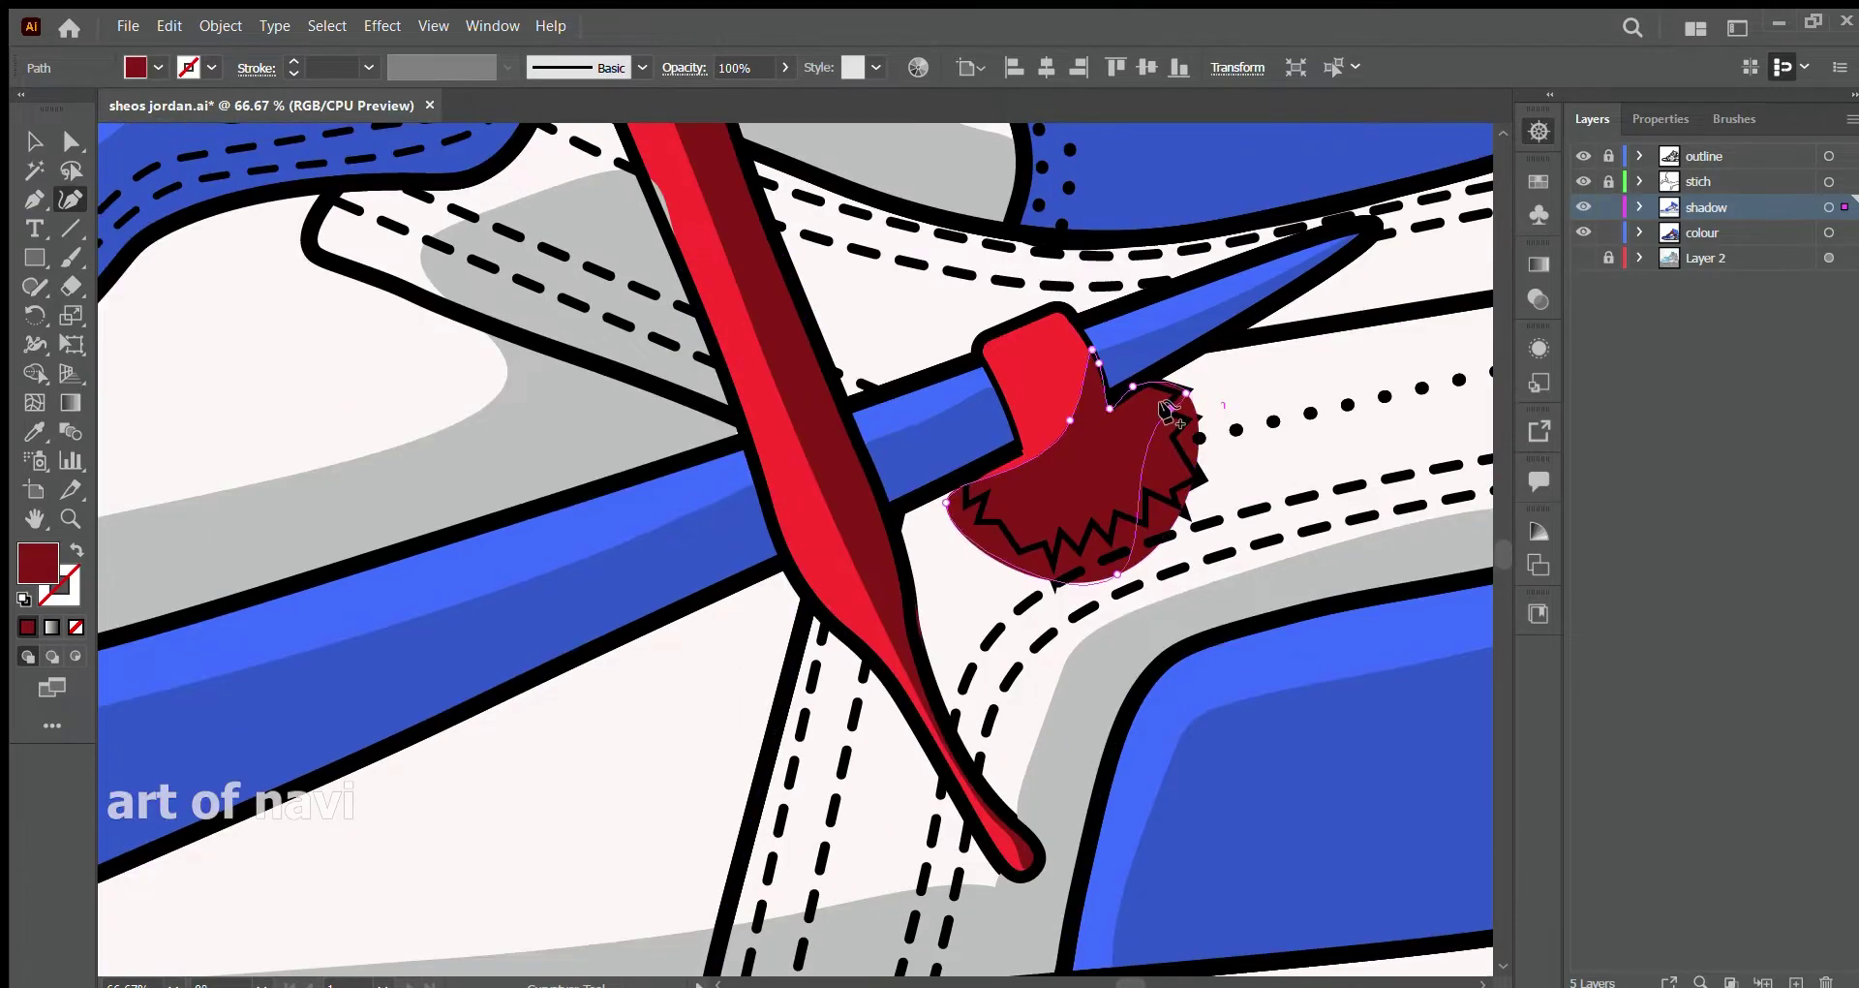
pyautogui.click(1070, 419)
pyautogui.click(1133, 386)
pyautogui.click(1174, 436)
pyautogui.click(1081, 553)
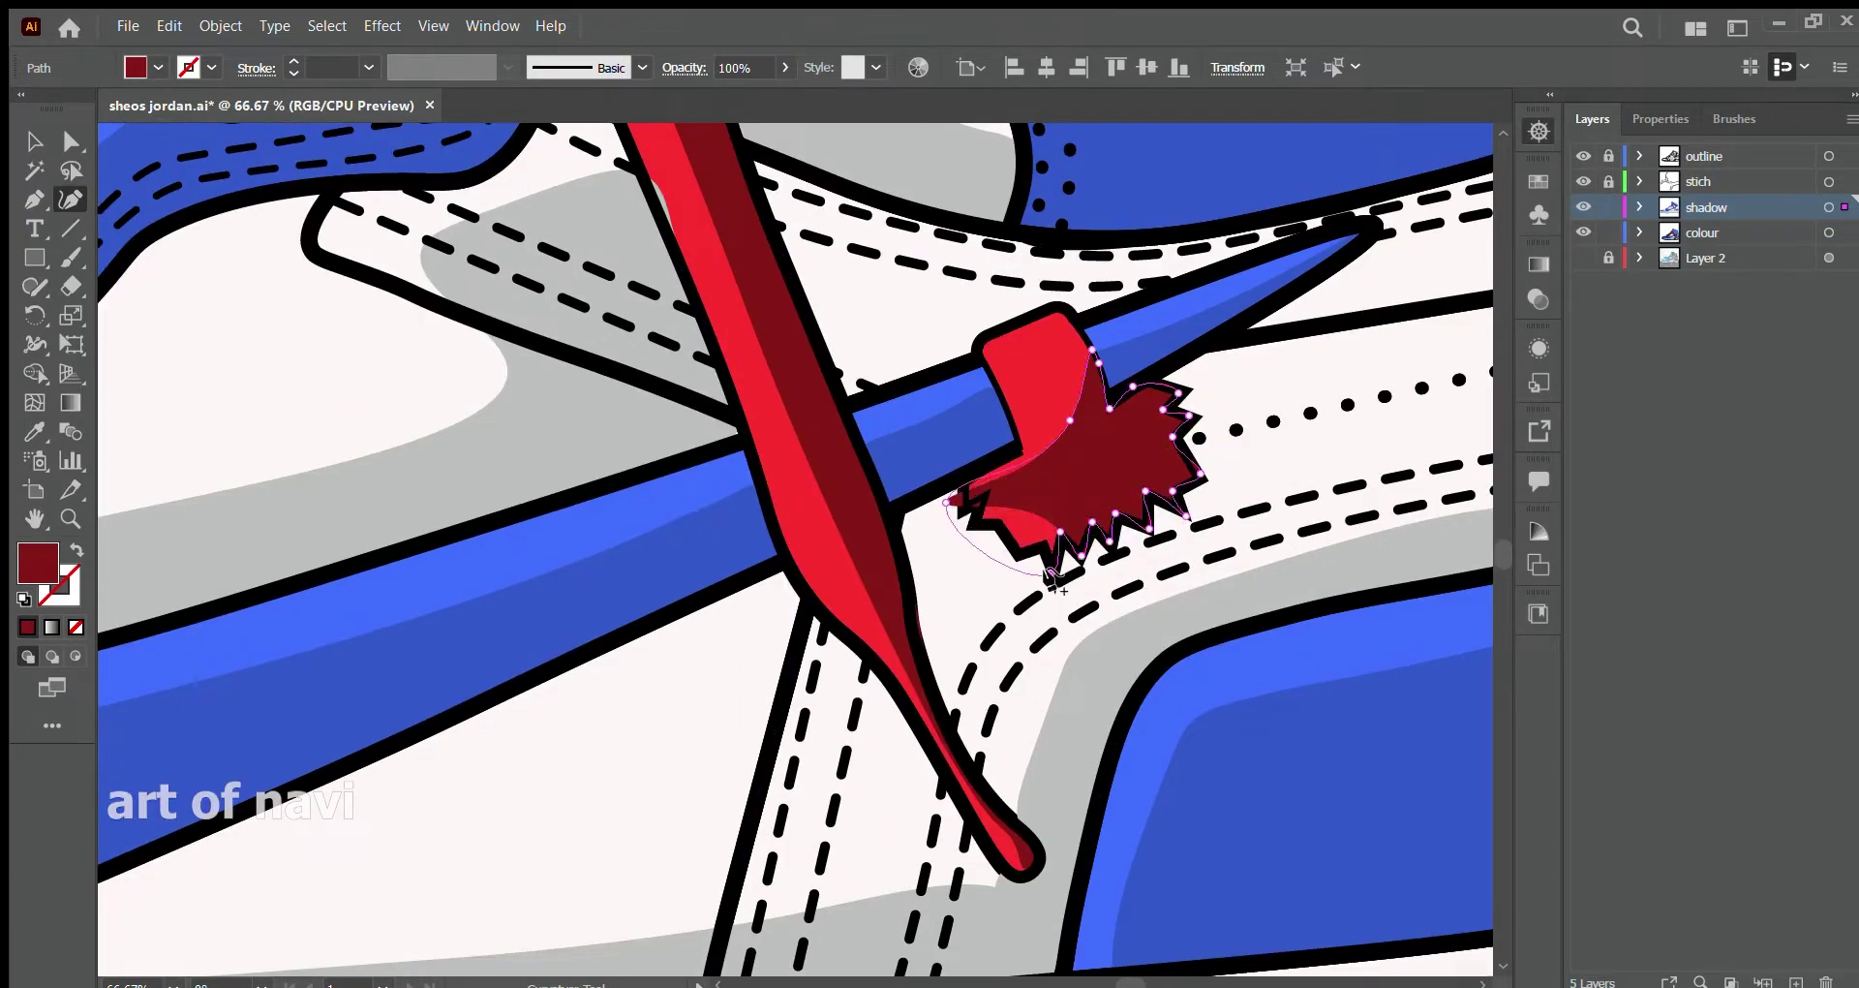
pyautogui.scroll(5, 1238, 361)
pyautogui.scroll(1, 706, 436)
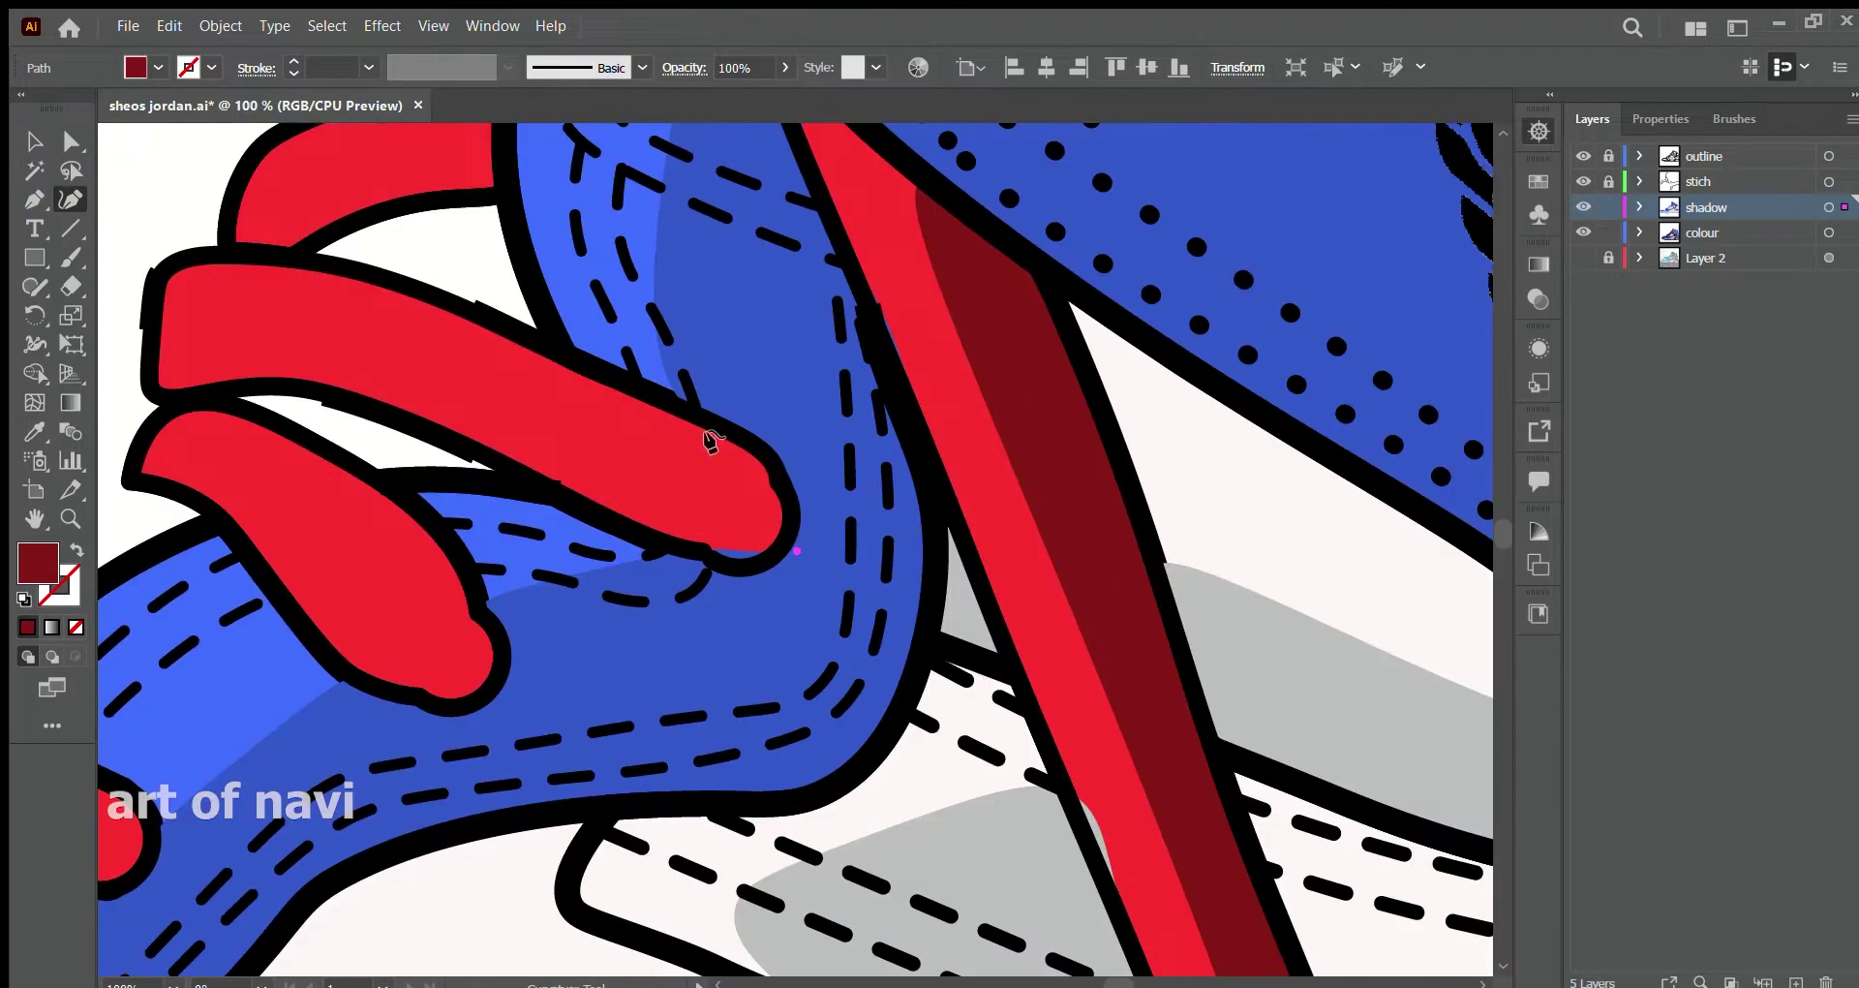
# - Shape a dark-red shadow fitted along the top of a lace
pyautogui.click(148, 369)
pyautogui.click(797, 550)
pyautogui.click(508, 398)
pyautogui.click(349, 401)
pyautogui.click(223, 392)
pyautogui.click(589, 509)
pyautogui.click(701, 557)
pyautogui.click(757, 561)
pyautogui.click(301, 346)
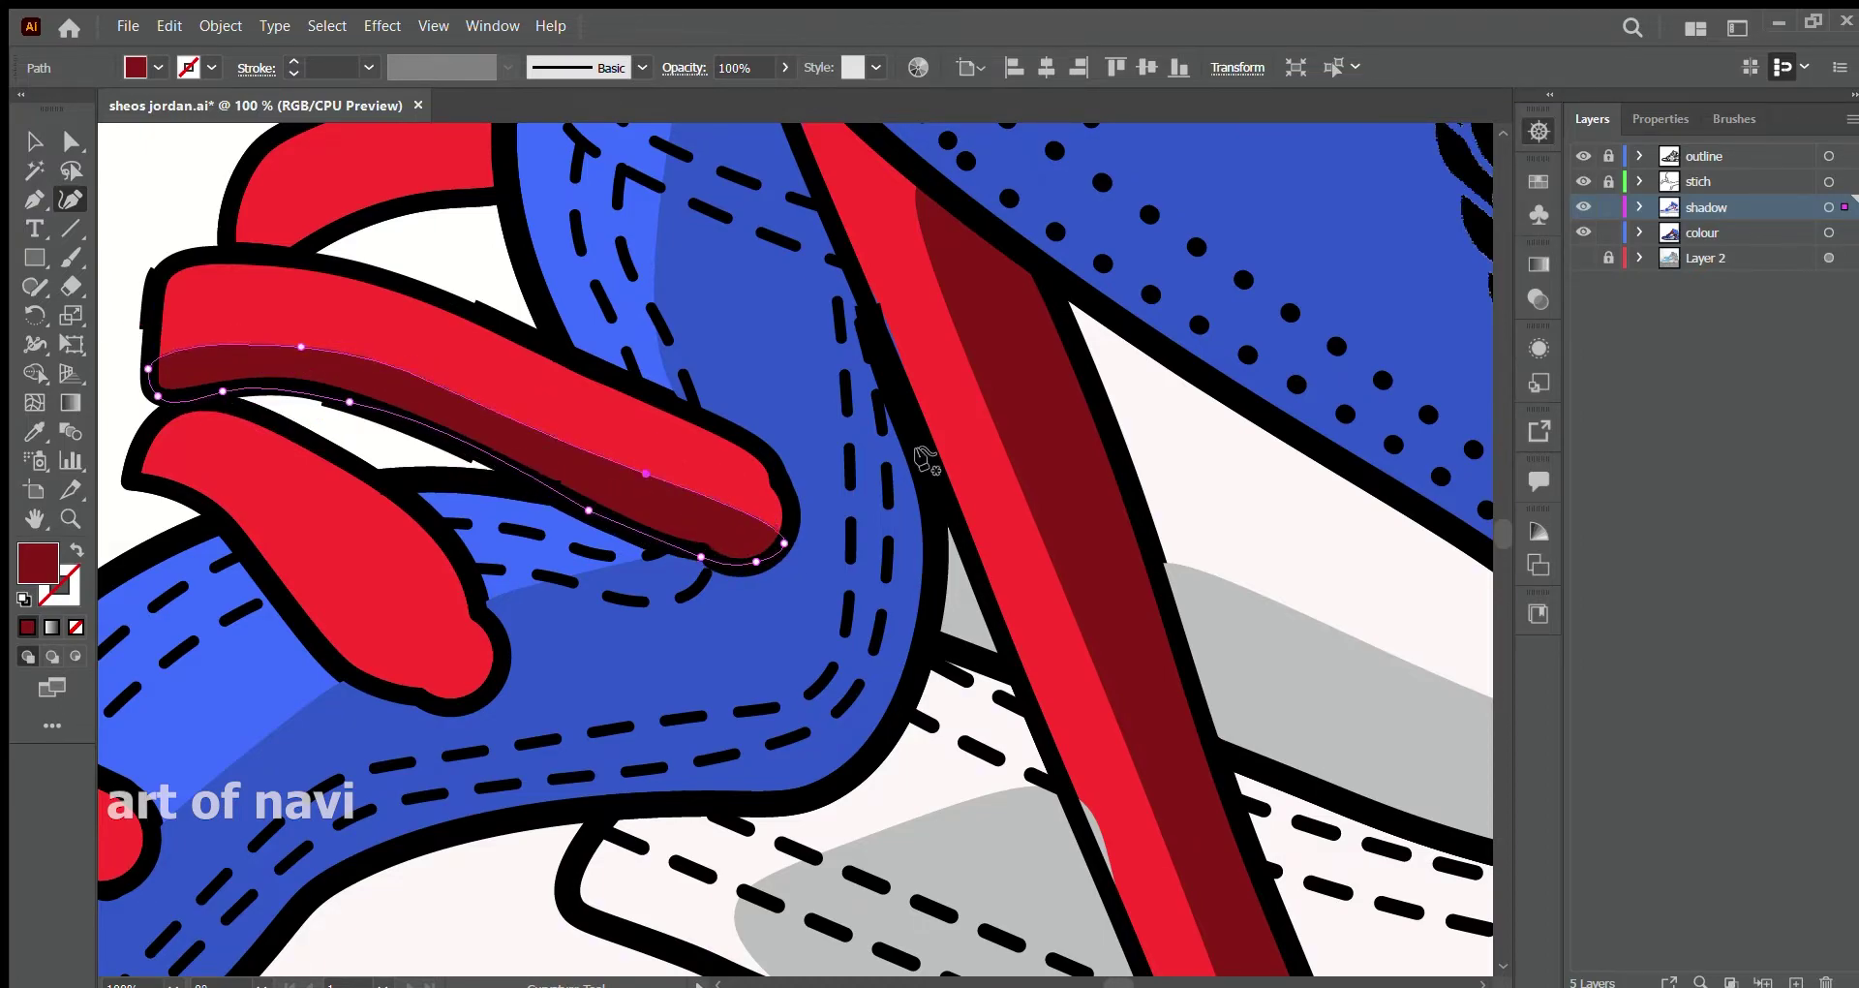
pyautogui.click(678, 407)
pyautogui.click(777, 470)
pyautogui.click(482, 376)
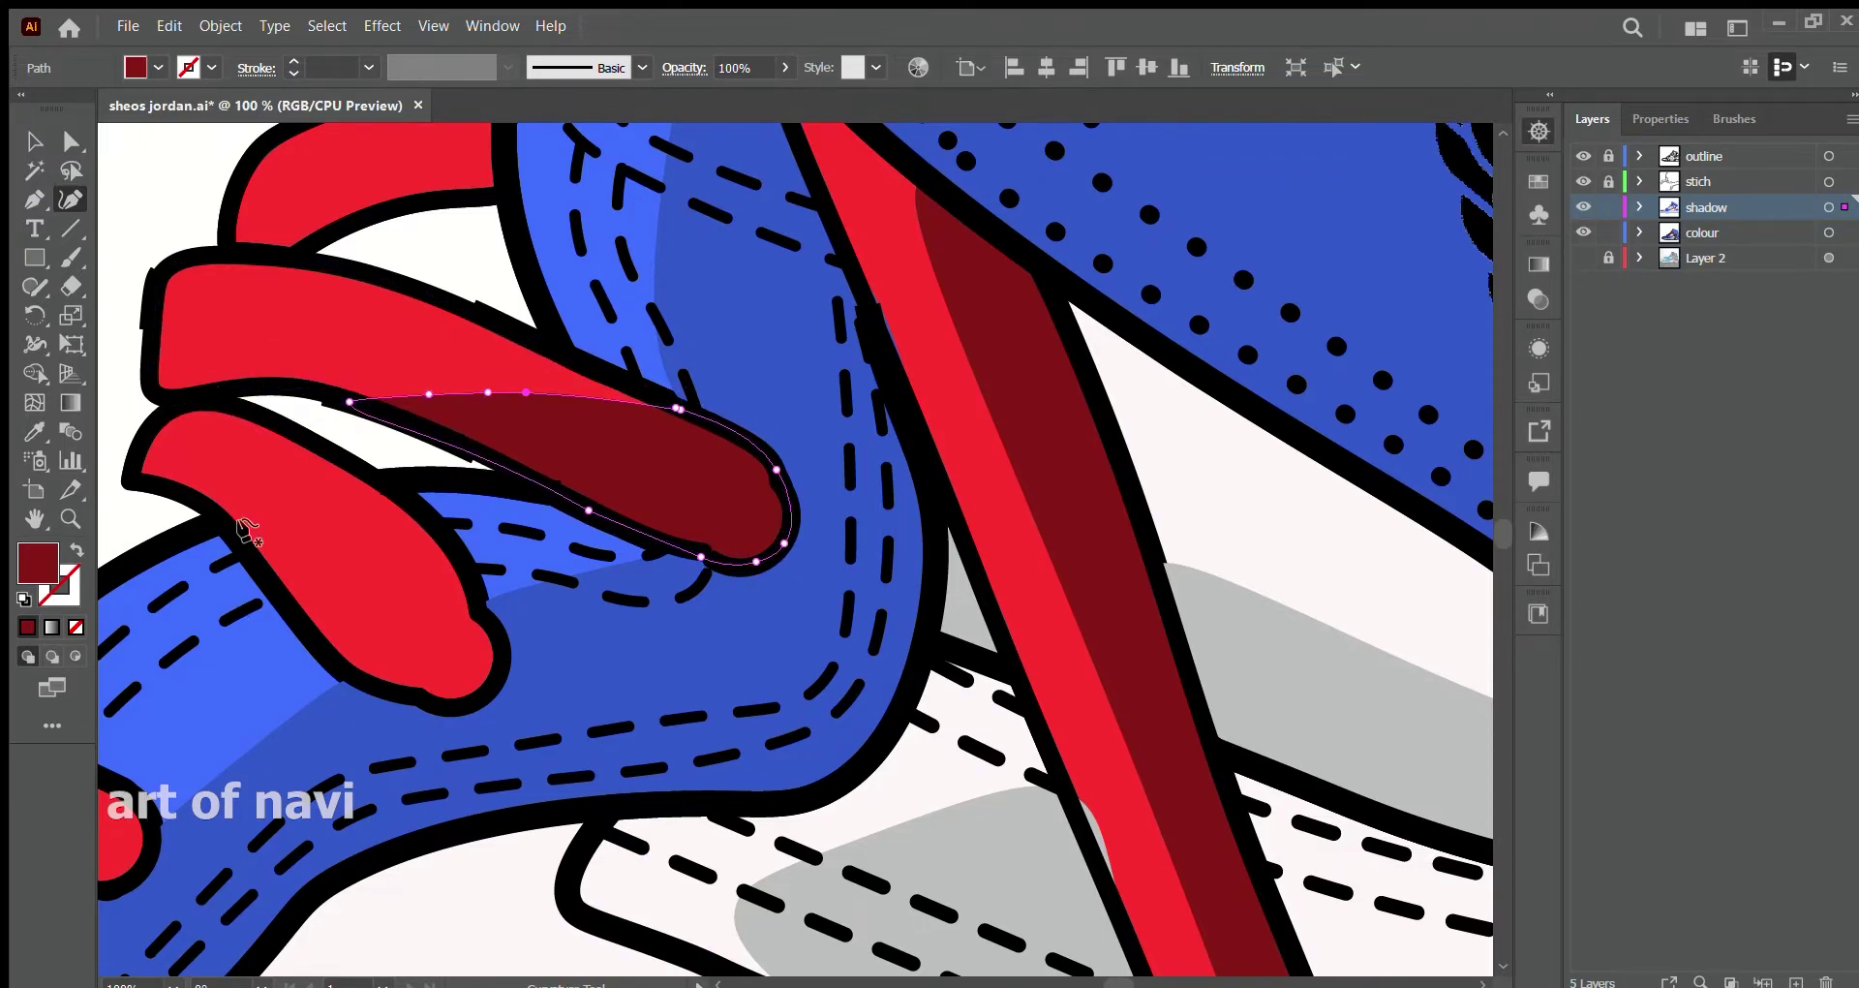
# - Draw a dark-red shadow on the lower lace
pyautogui.click(244, 516)
pyautogui.click(366, 567)
pyautogui.click(480, 550)
pyautogui.click(499, 682)
pyautogui.click(323, 664)
pyautogui.click(244, 516)
pyautogui.scroll(4, 331, 372)
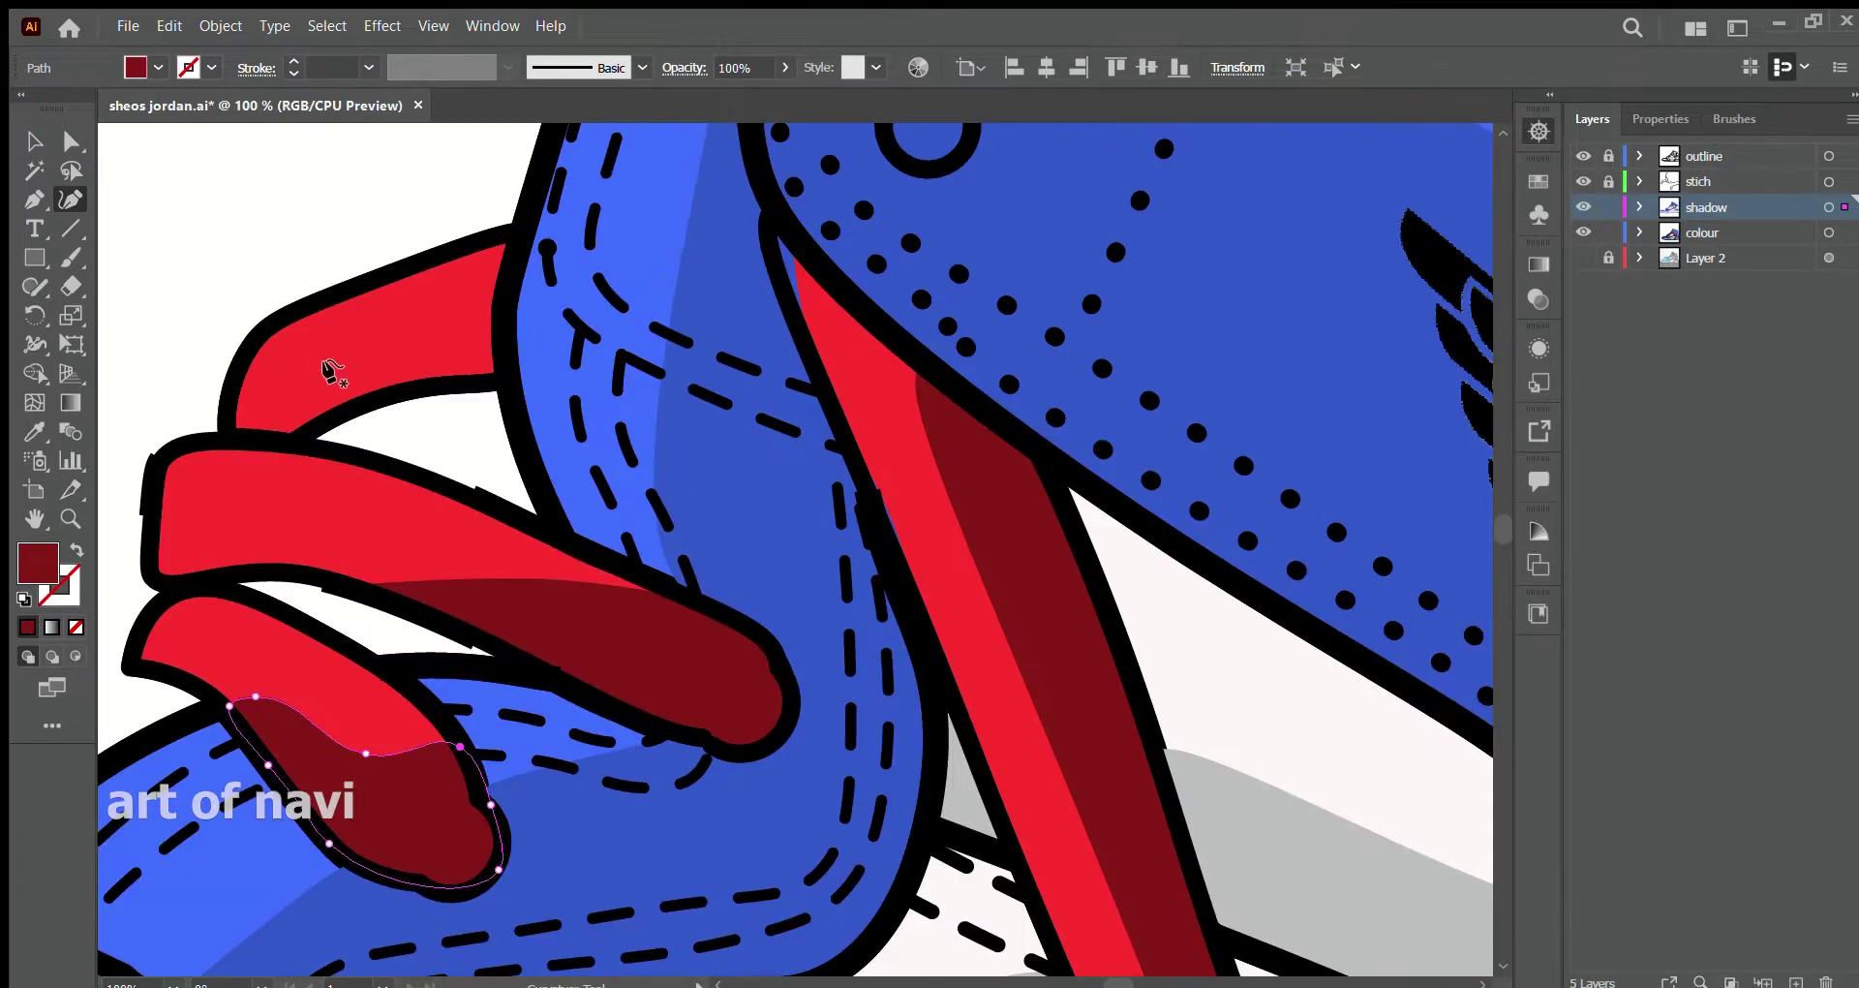
# - Draw a dark-red shadow on the upper lace
pyautogui.click(254, 452)
pyautogui.click(348, 373)
pyautogui.click(527, 346)
pyautogui.click(427, 388)
pyautogui.click(326, 424)
pyautogui.click(254, 452)
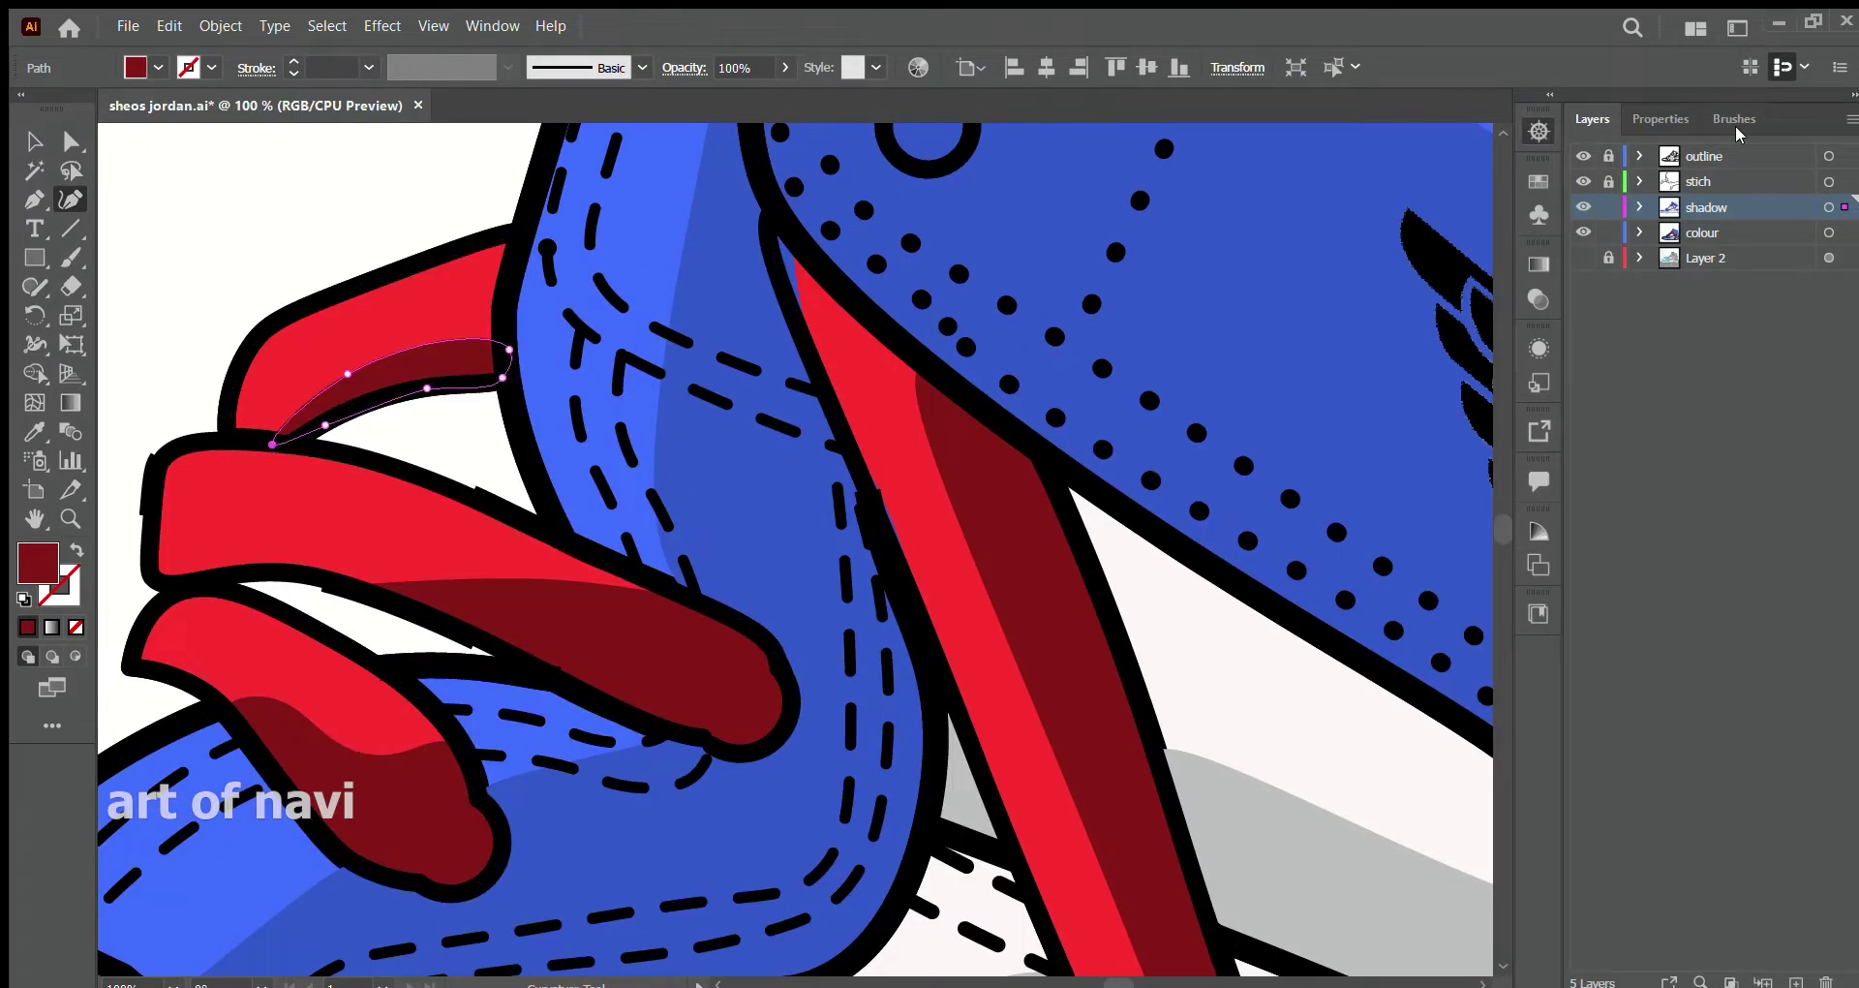
pyautogui.scroll(-10, 672, 485)
# - Add a small dark-red shadow on another red lace and deselect it
pyautogui.click(497, 770)
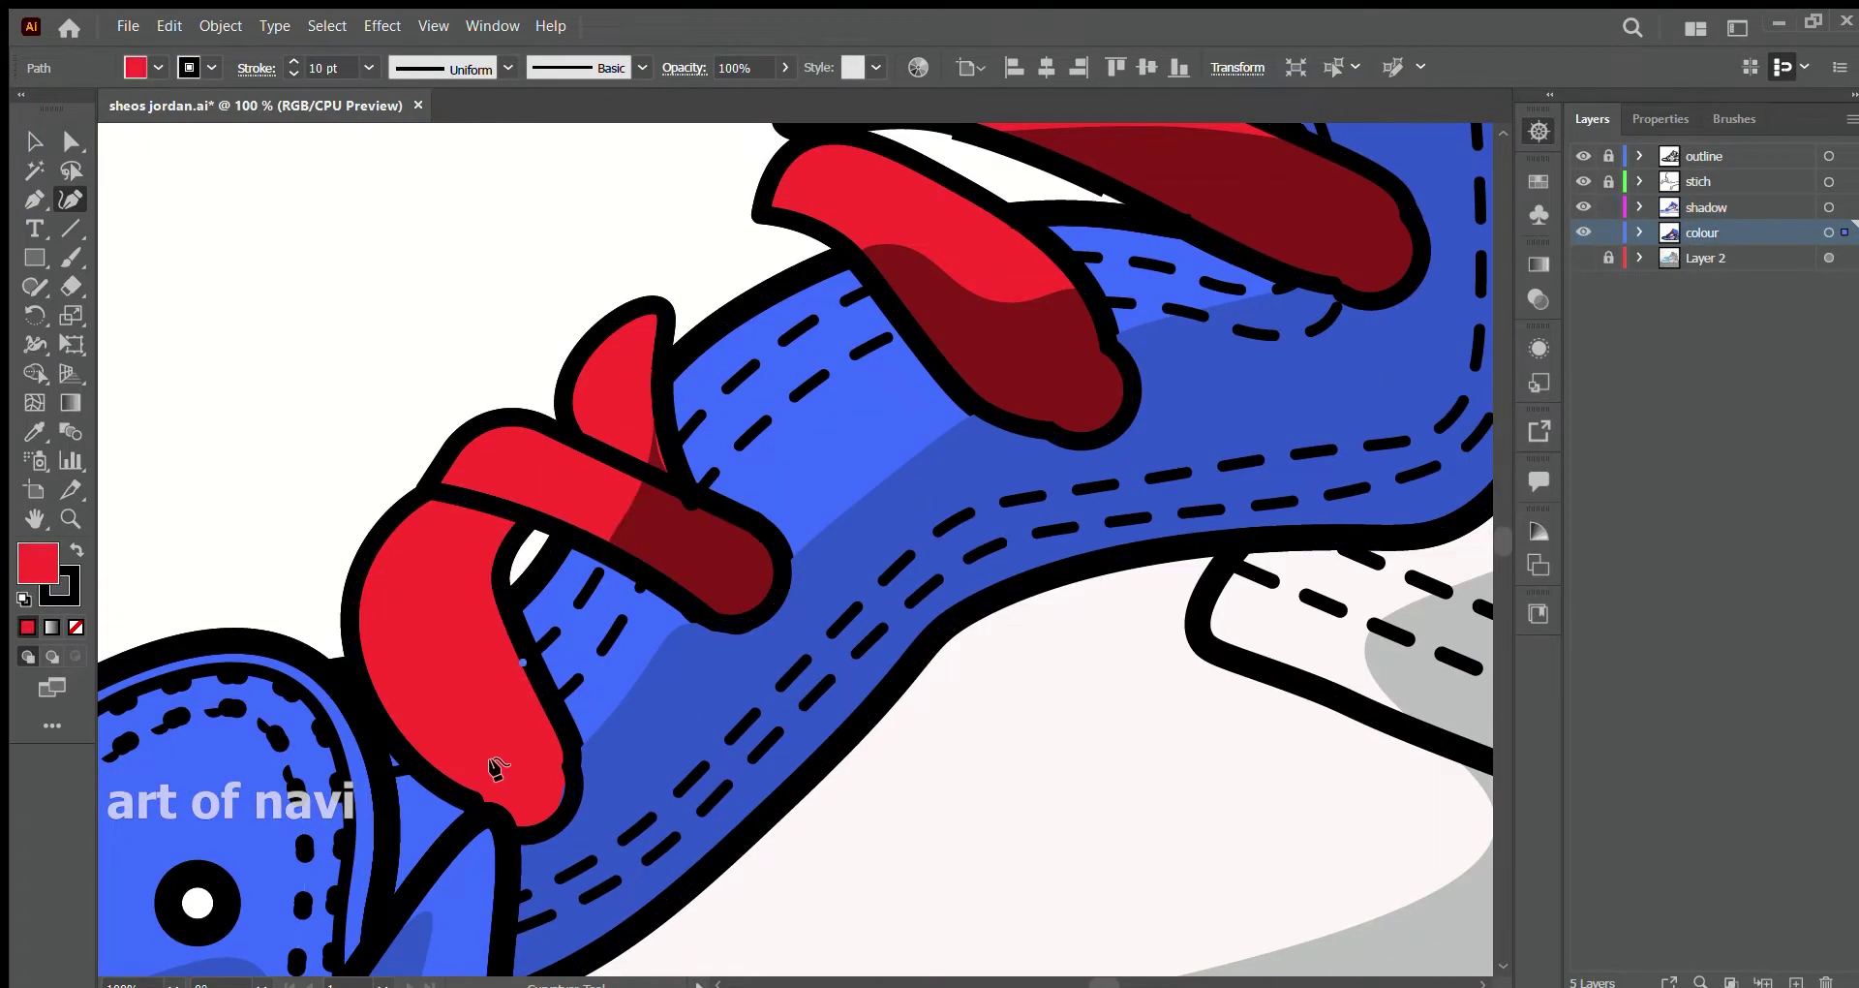
pyautogui.click(490, 716)
pyautogui.click(455, 736)
pyautogui.click(528, 823)
pyautogui.hotkey('ctrl', '0')
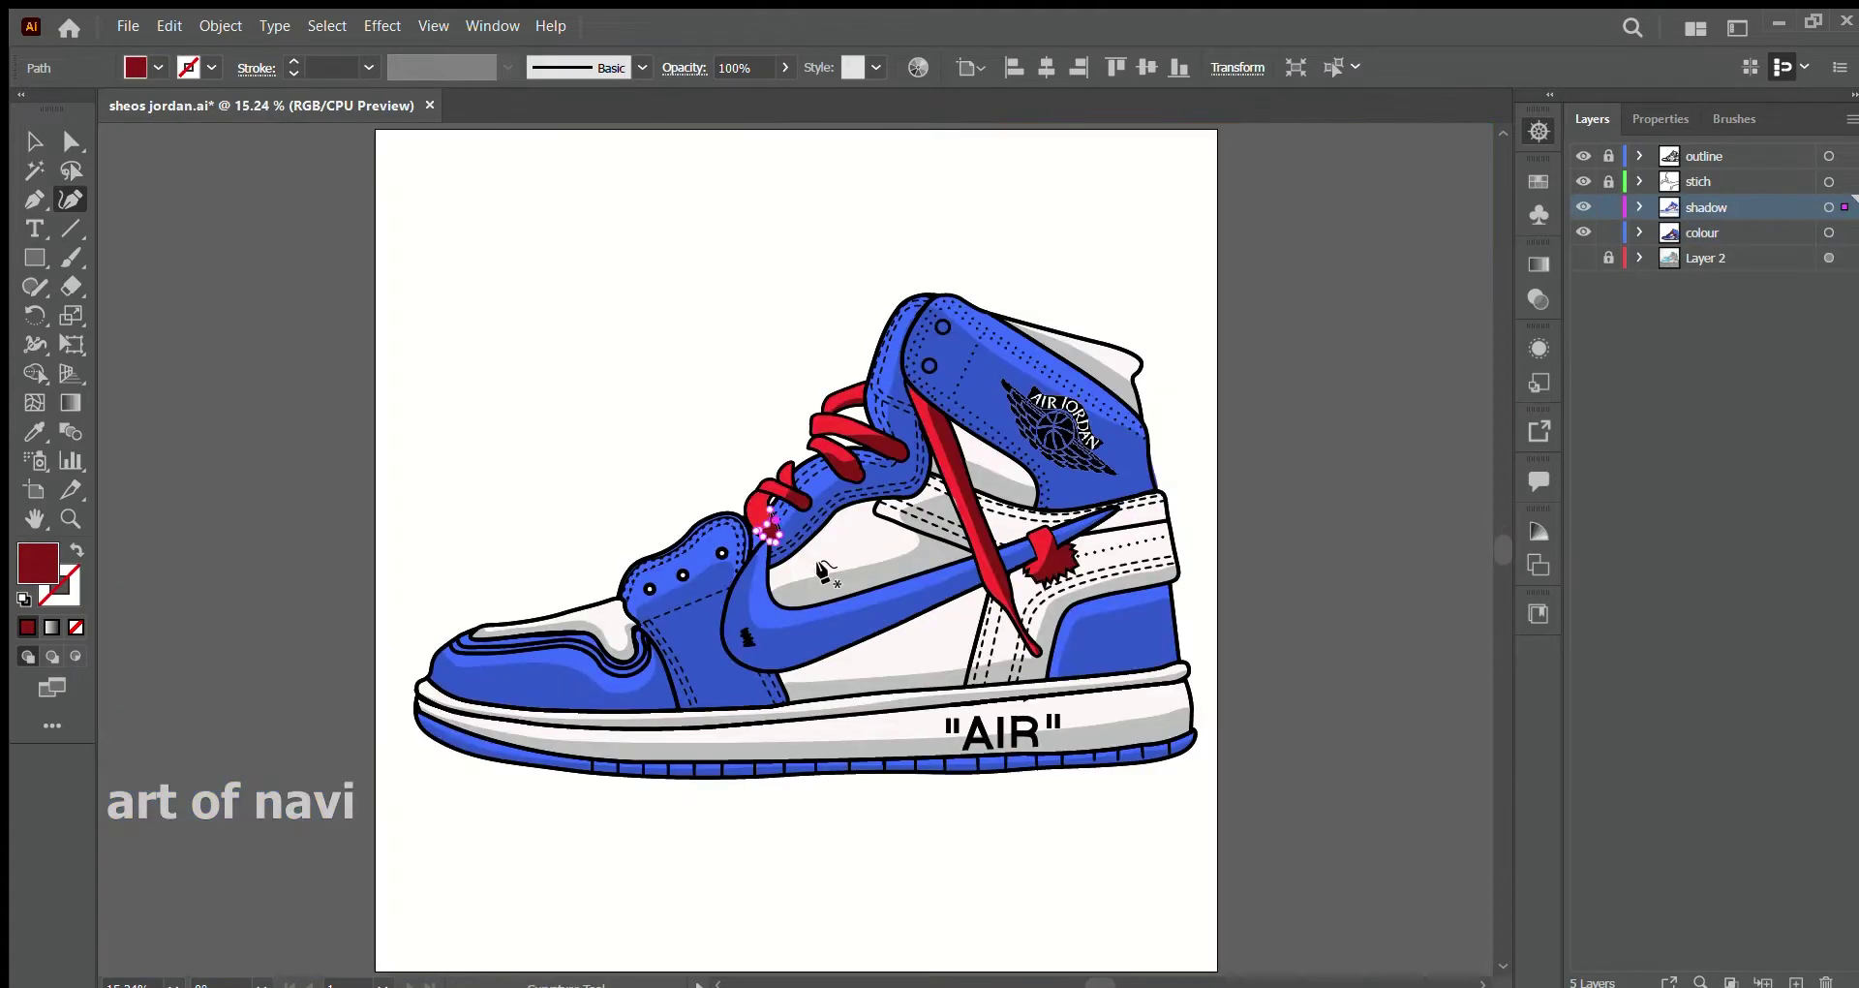
pyautogui.hotkey('ctrl', 'shift', 'a')
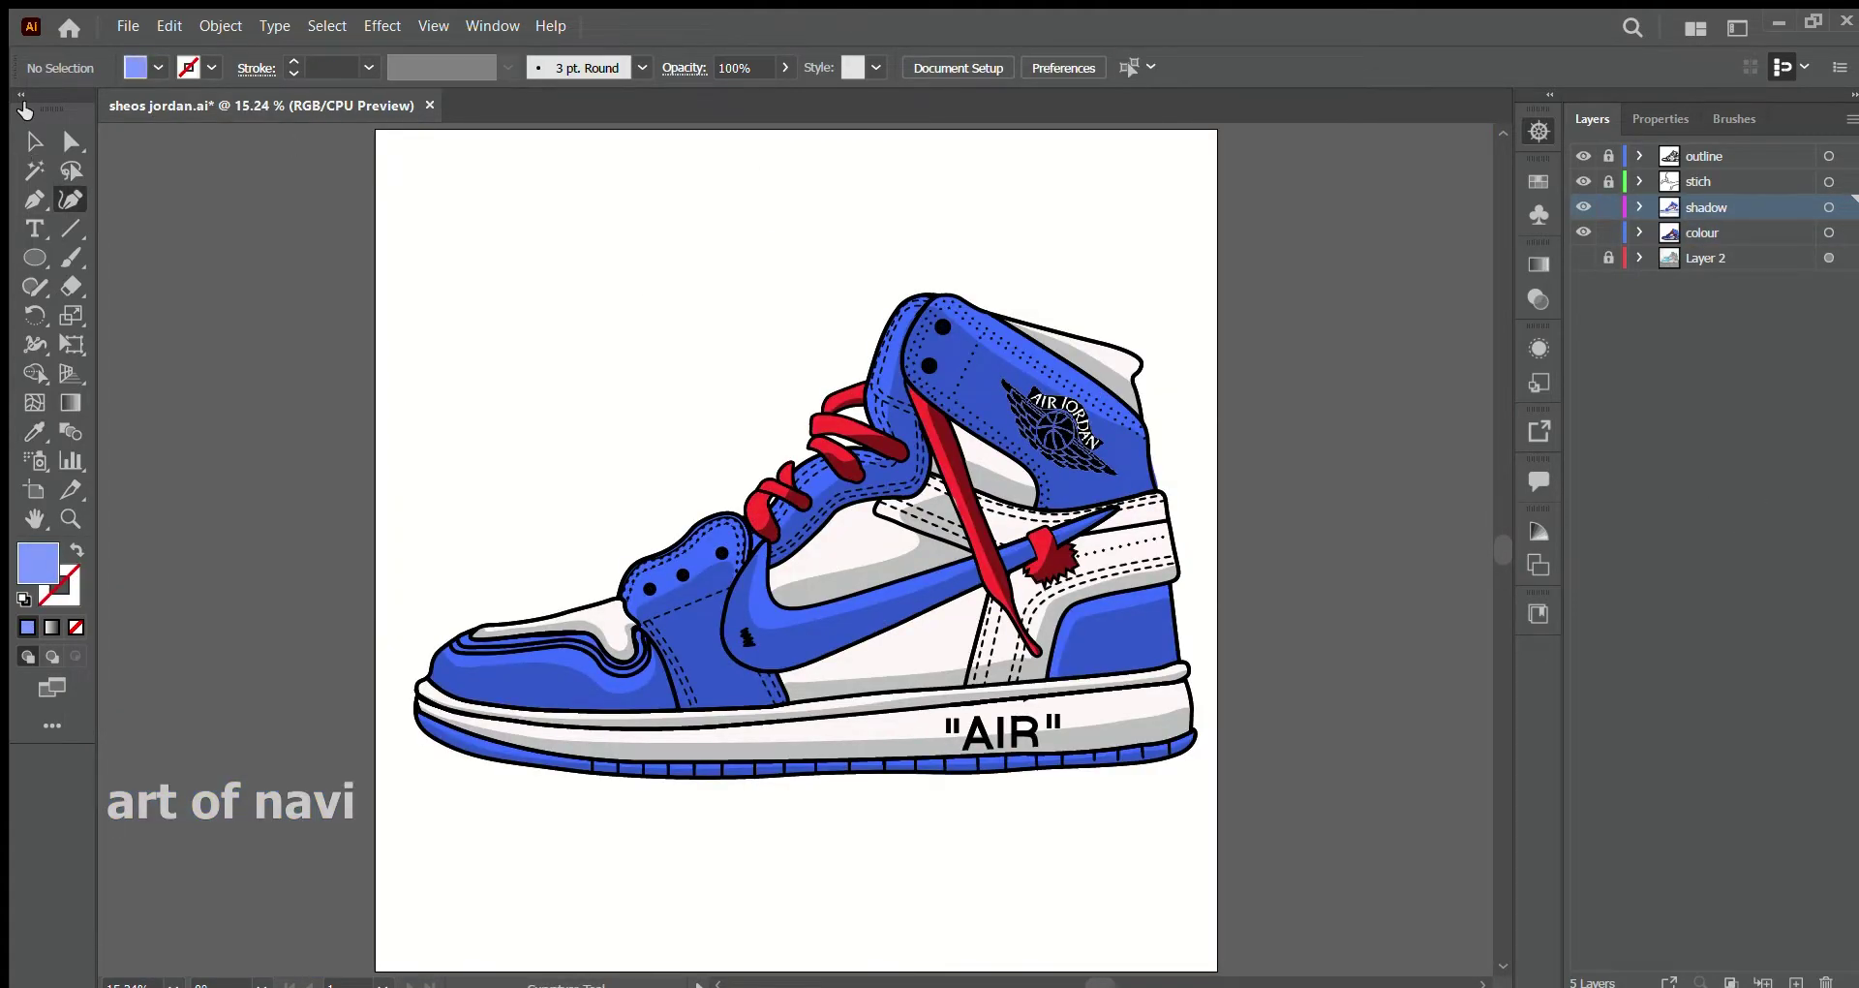
# - Draw a small light-blue highlight ellipse on the collar and check it zoomed in
pyautogui.moveTo(531, 297)
pyautogui.mouseDown()
pyautogui.moveTo(621, 319)
pyautogui.moveTo(770, 610)
pyautogui.mouseUp()
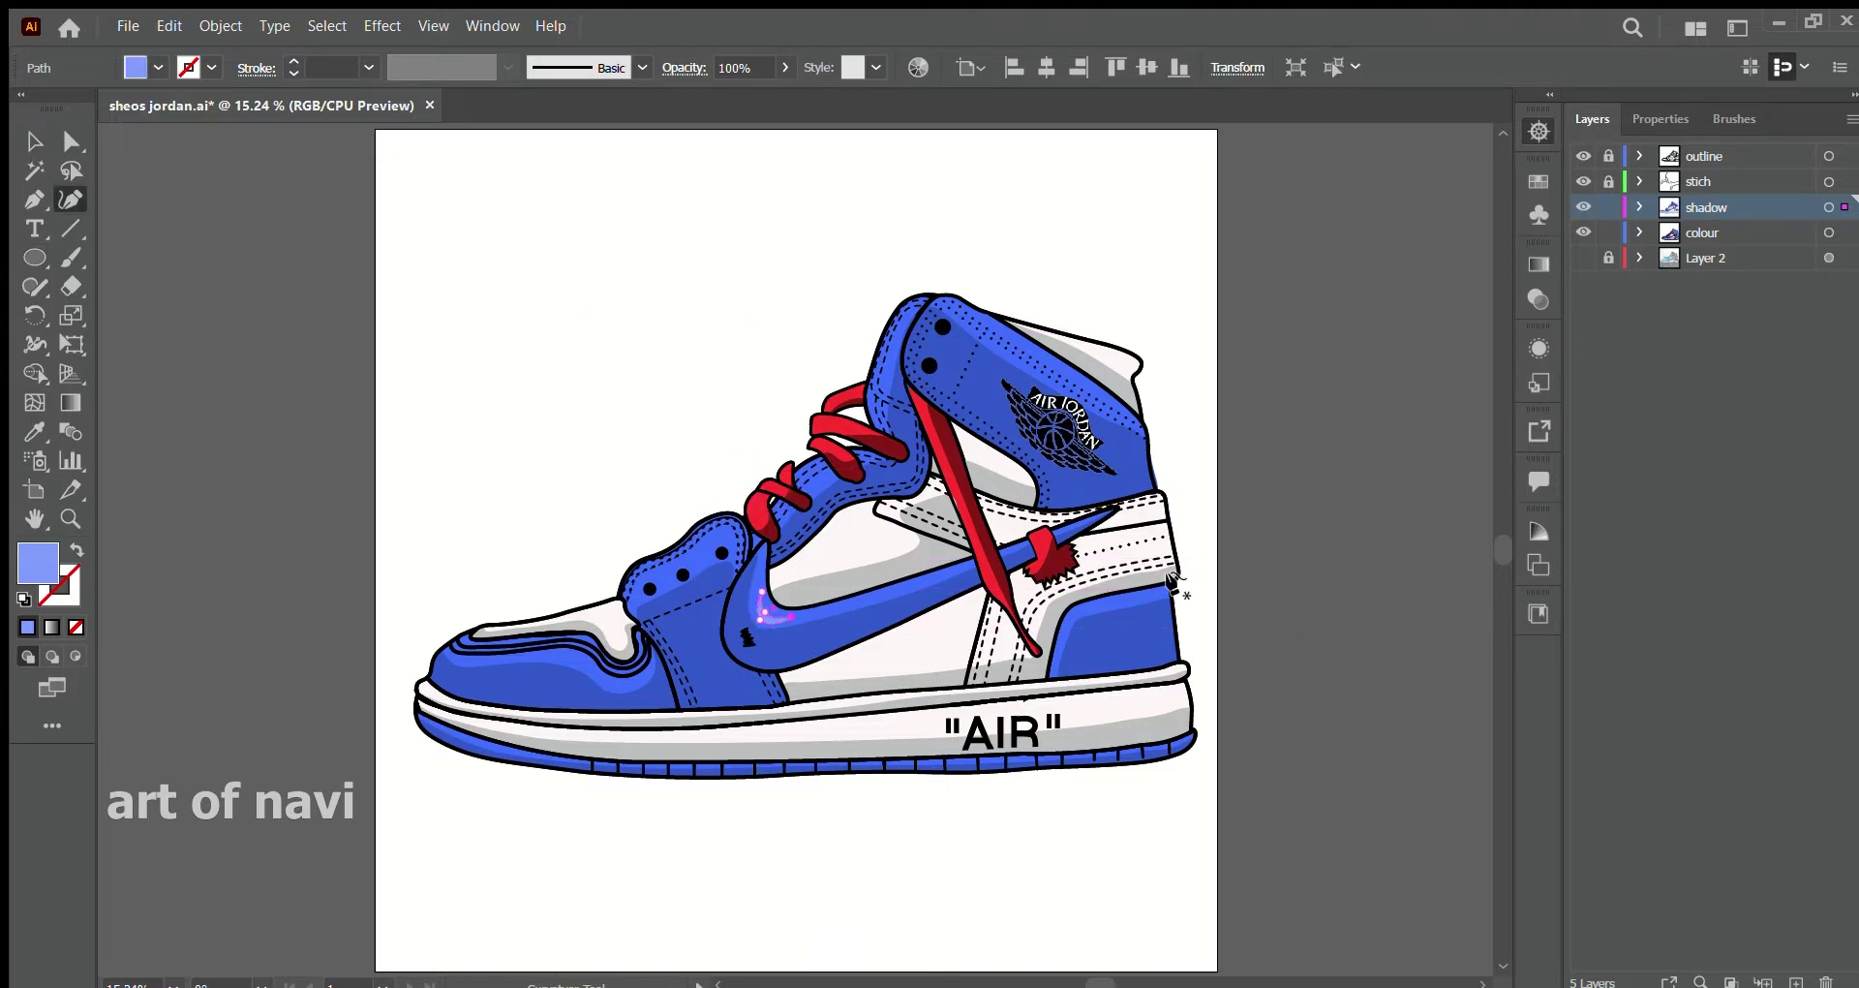
pyautogui.hotkey('ctrl', '1')
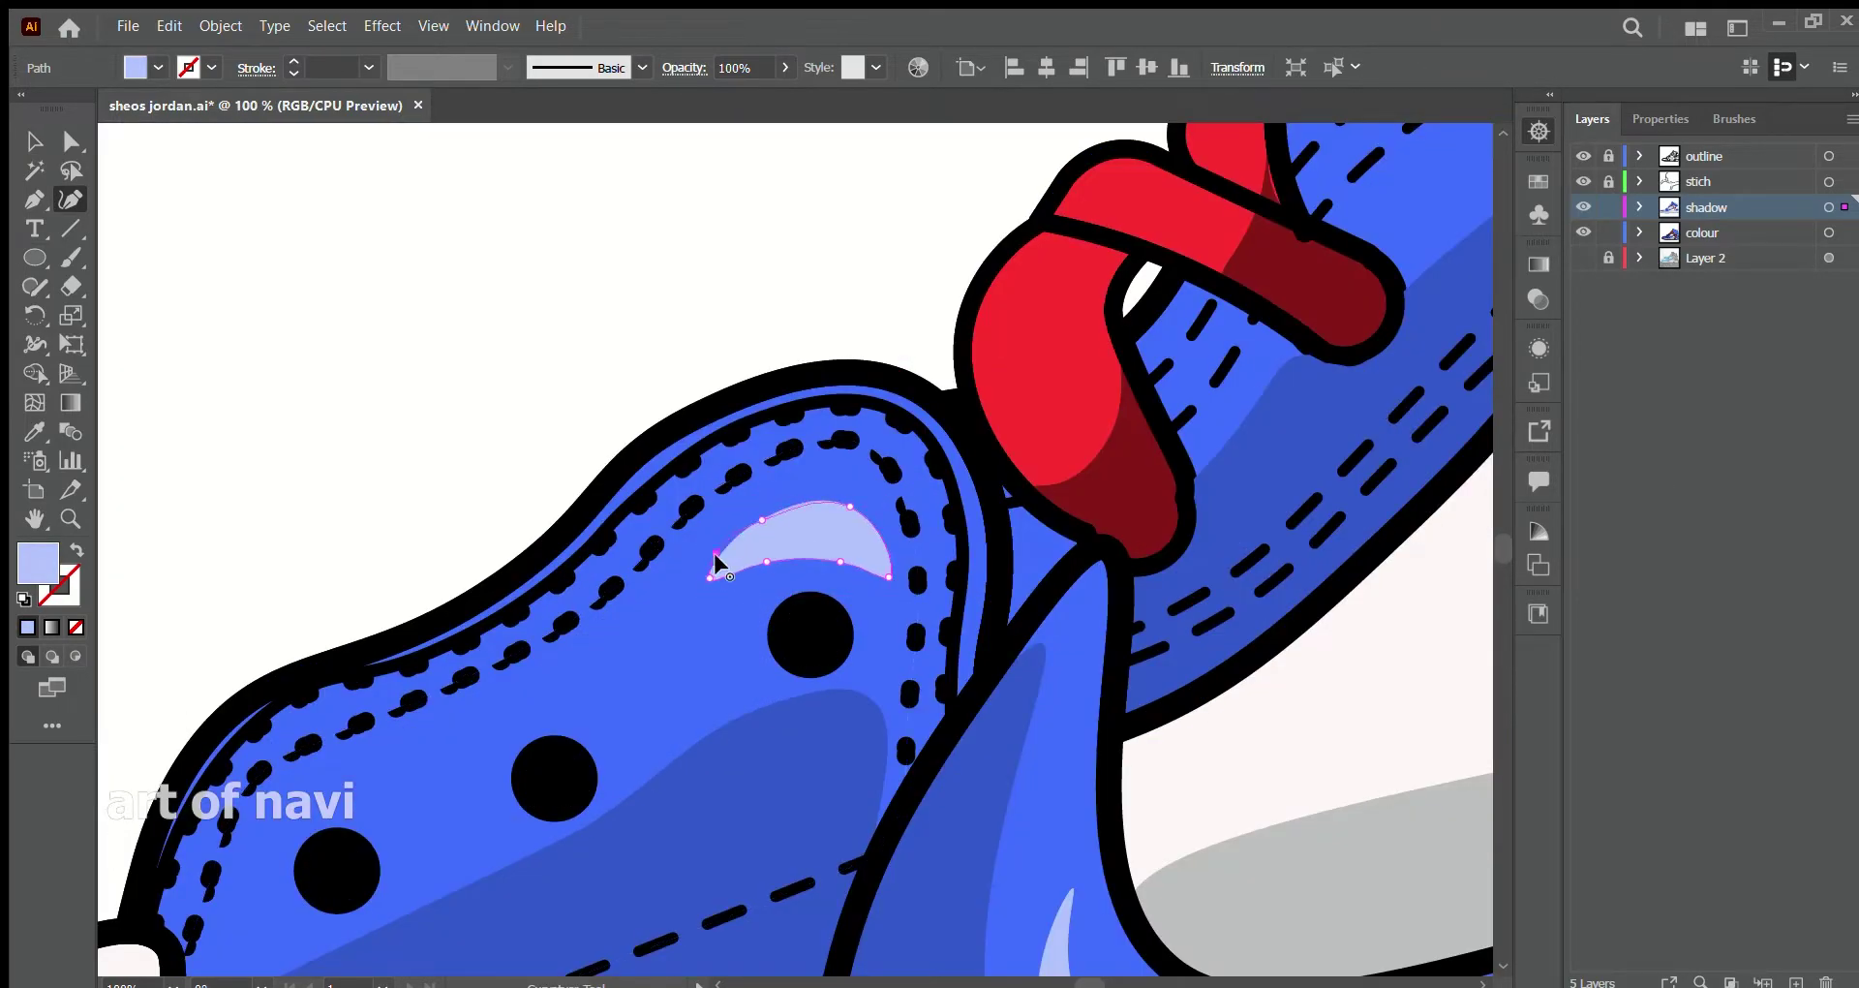
pyautogui.hotkey('ctrl', '0')
pyautogui.hotkey('ctrl', '1')
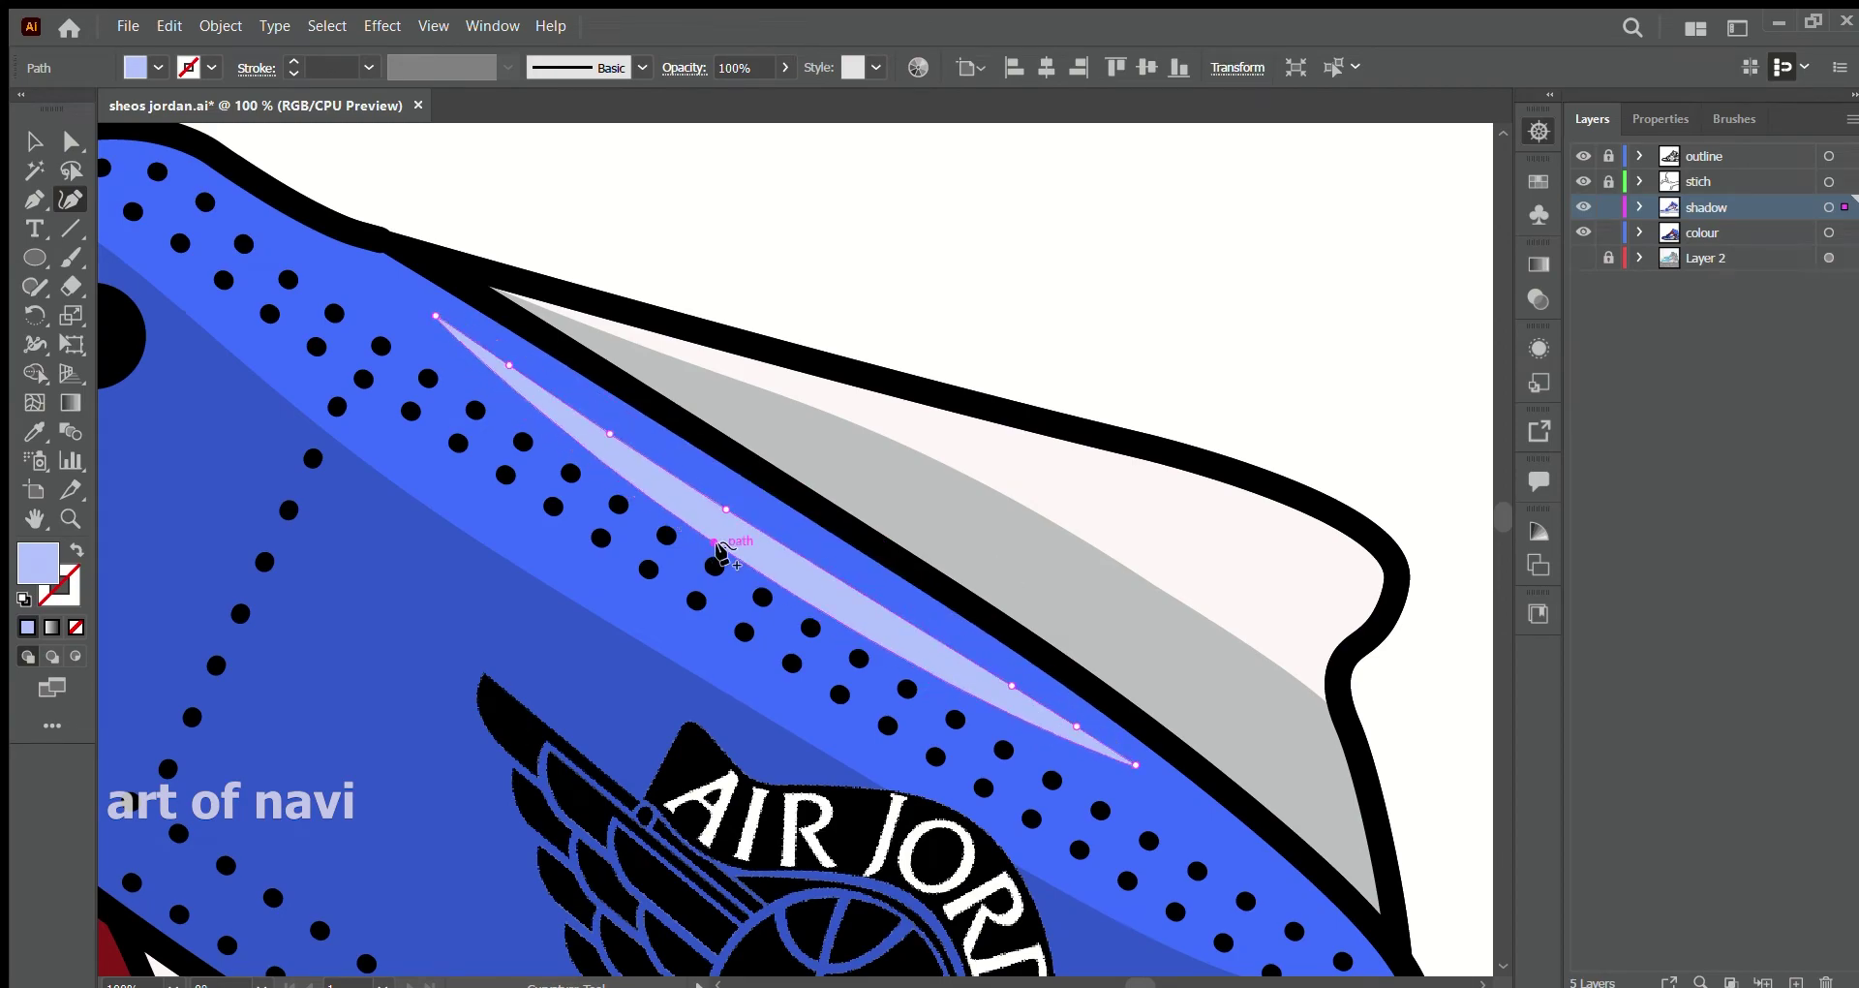
pyautogui.hotkey('ctrl', '0')
# - Move a small light-blue highlight near the heel along the blue sole stripe
pyautogui.click(1206, 608)
pyautogui.hotkey('ctrl', '1')
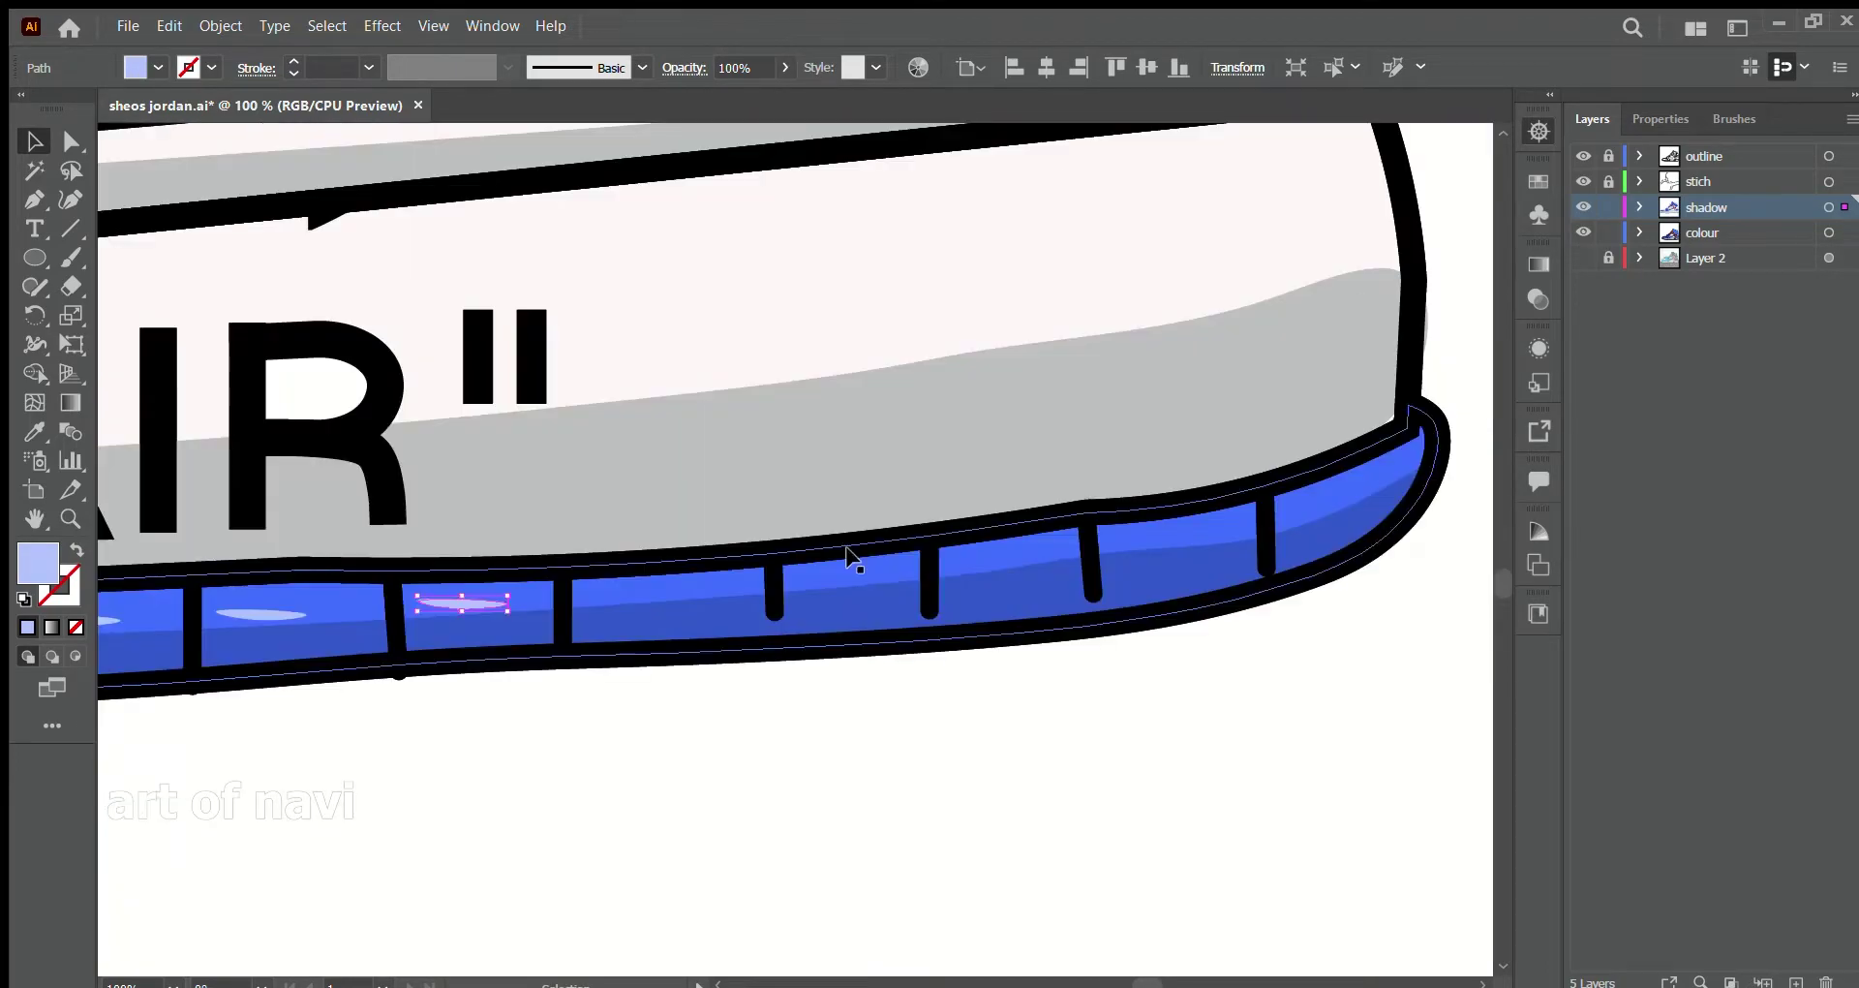
pyautogui.moveTo(851, 552); pyautogui.dragTo(802, 552)
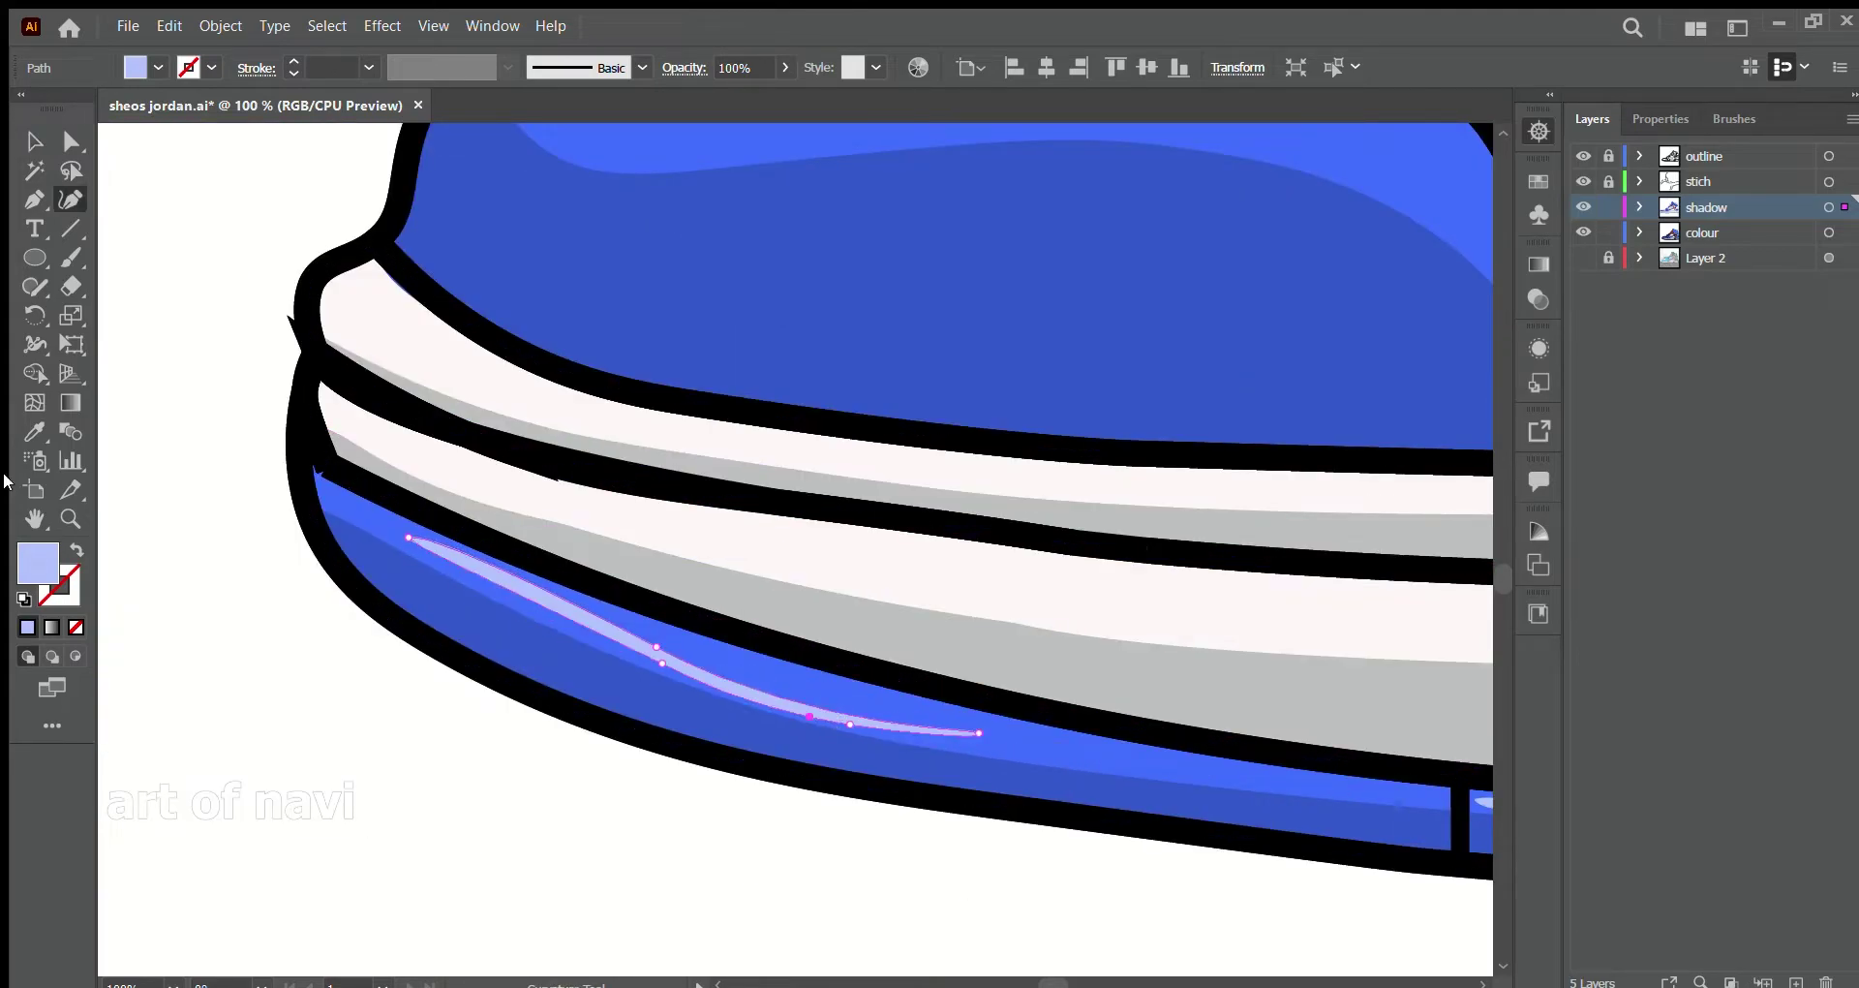
pyautogui.press('v')
pyautogui.click(259, 265)
pyautogui.hotkey('ctrl', '0')
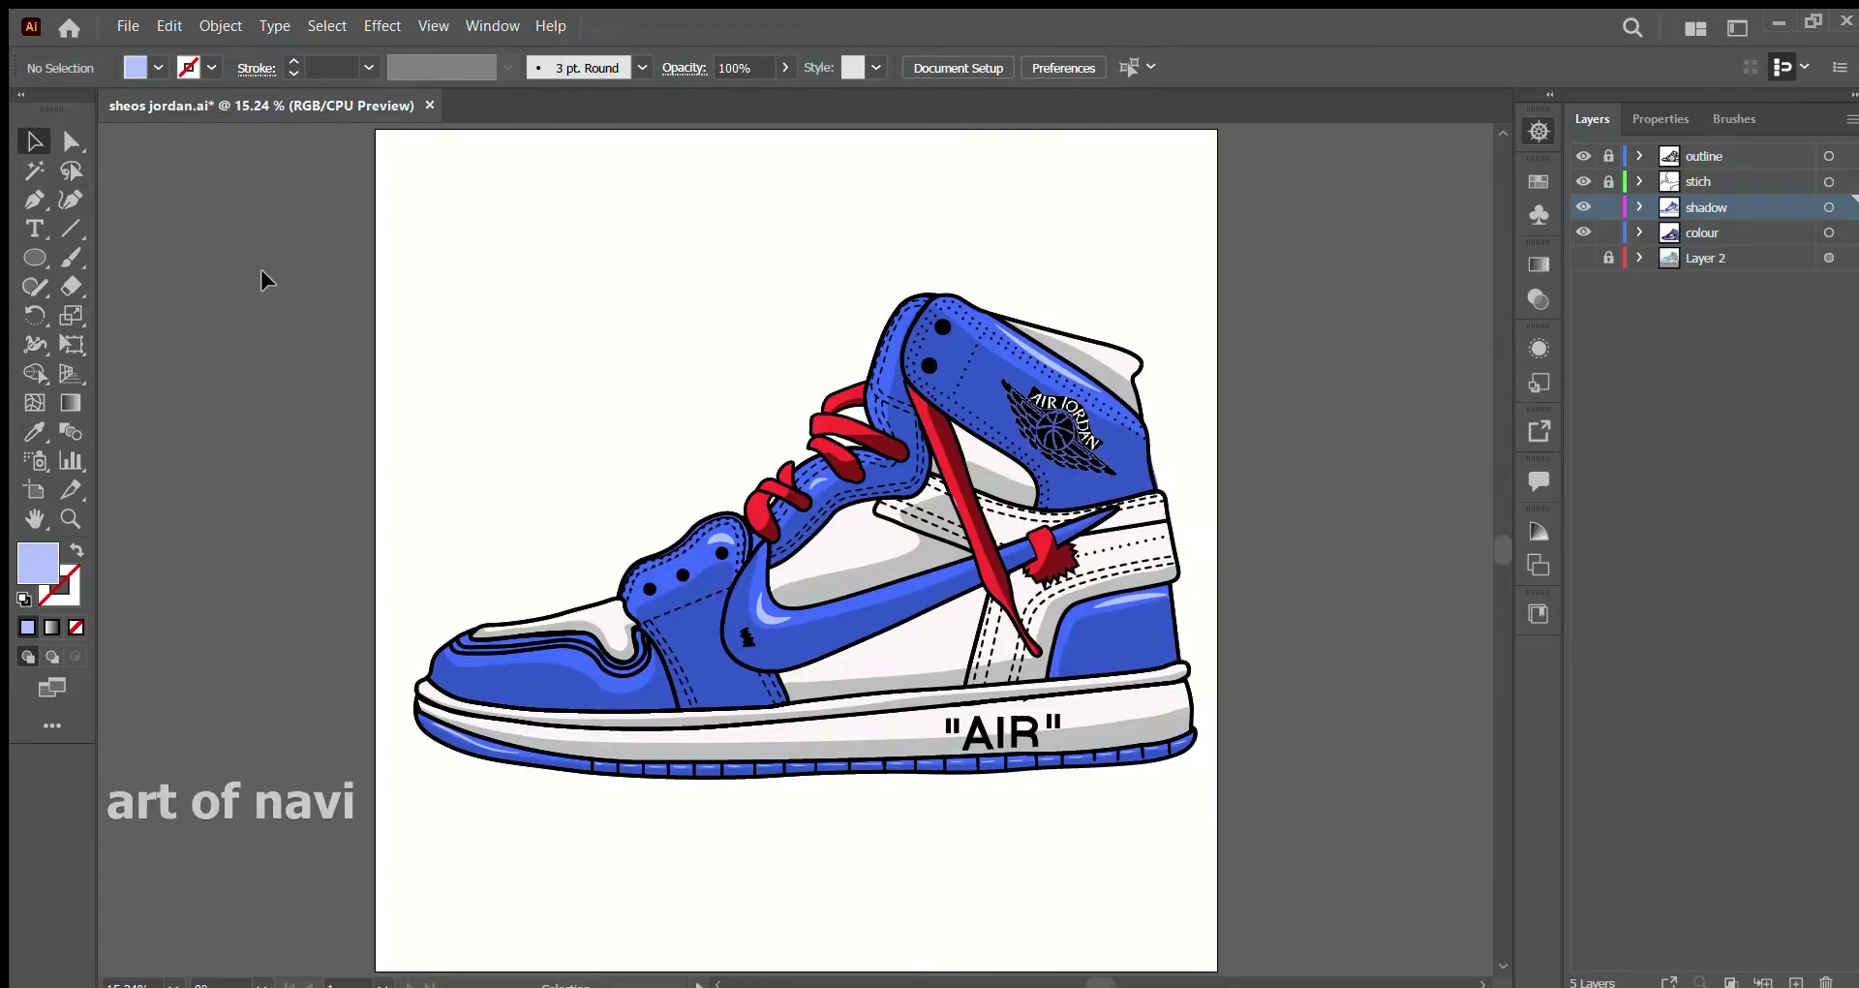